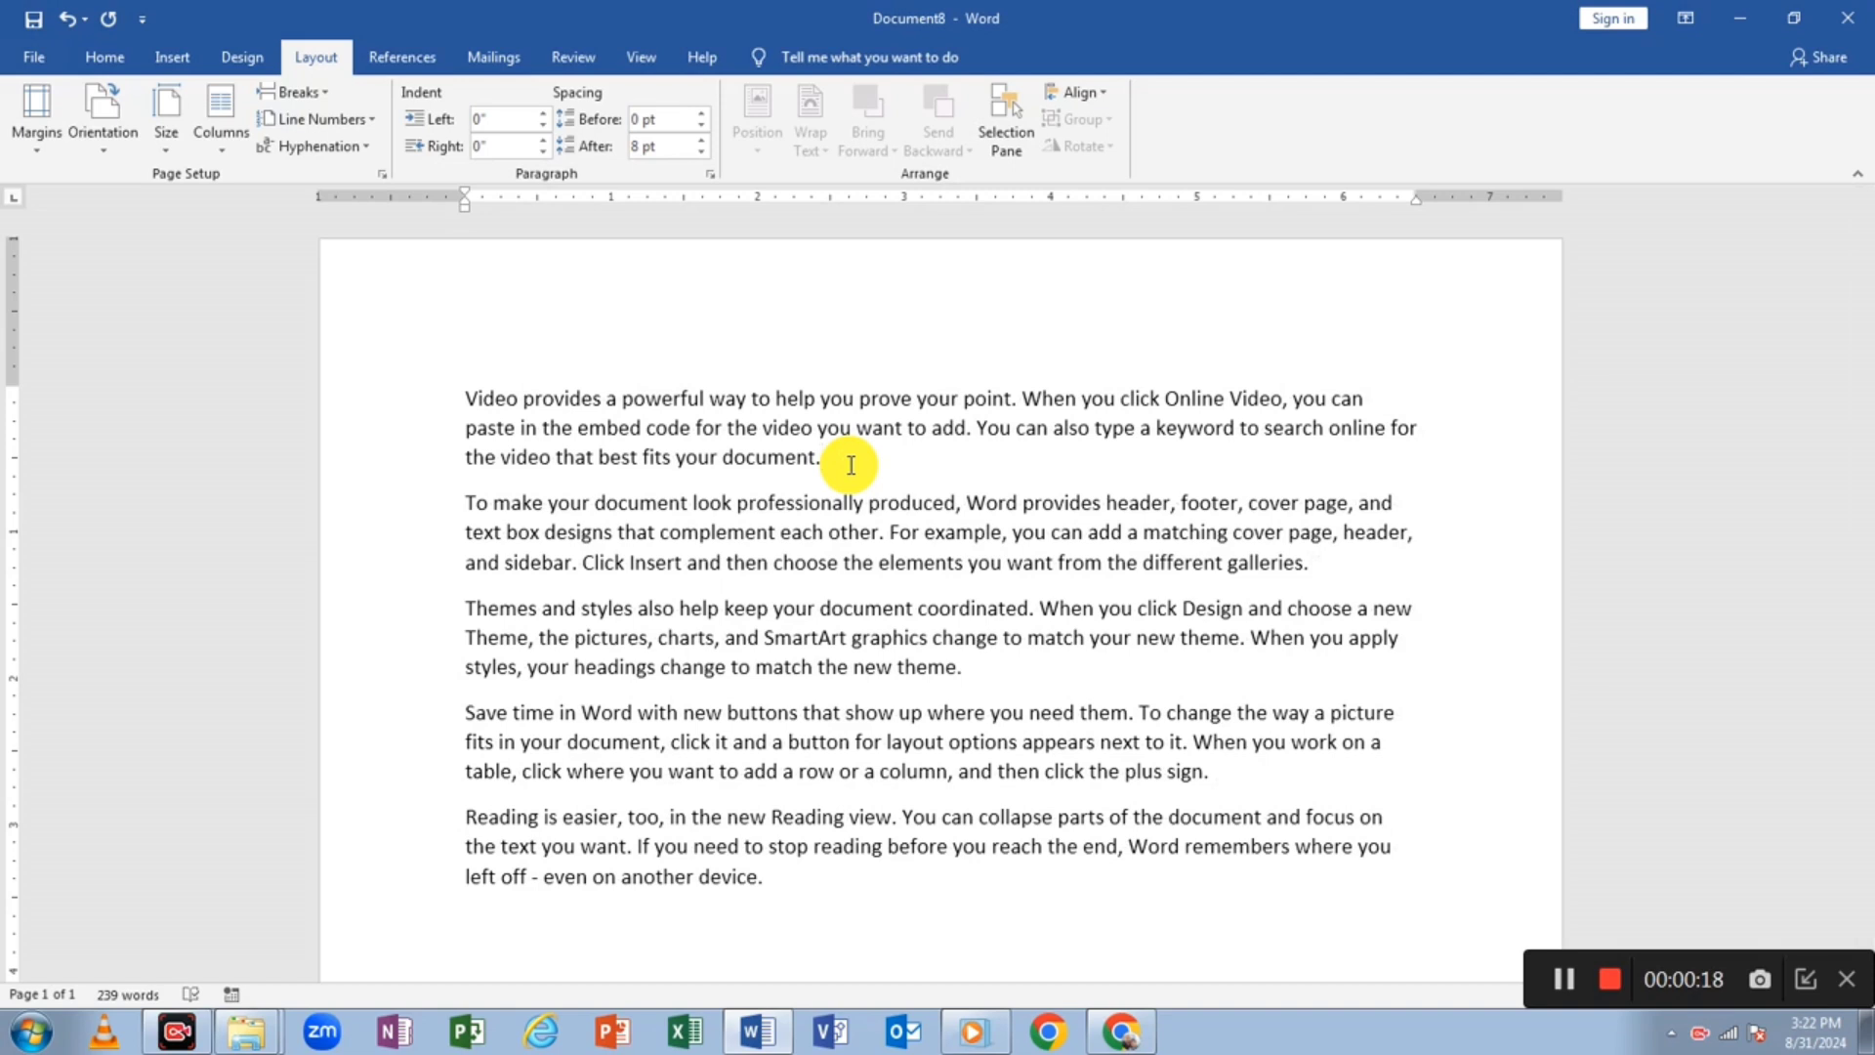
{"action": "left_click", "coordinate": [326, 96]}
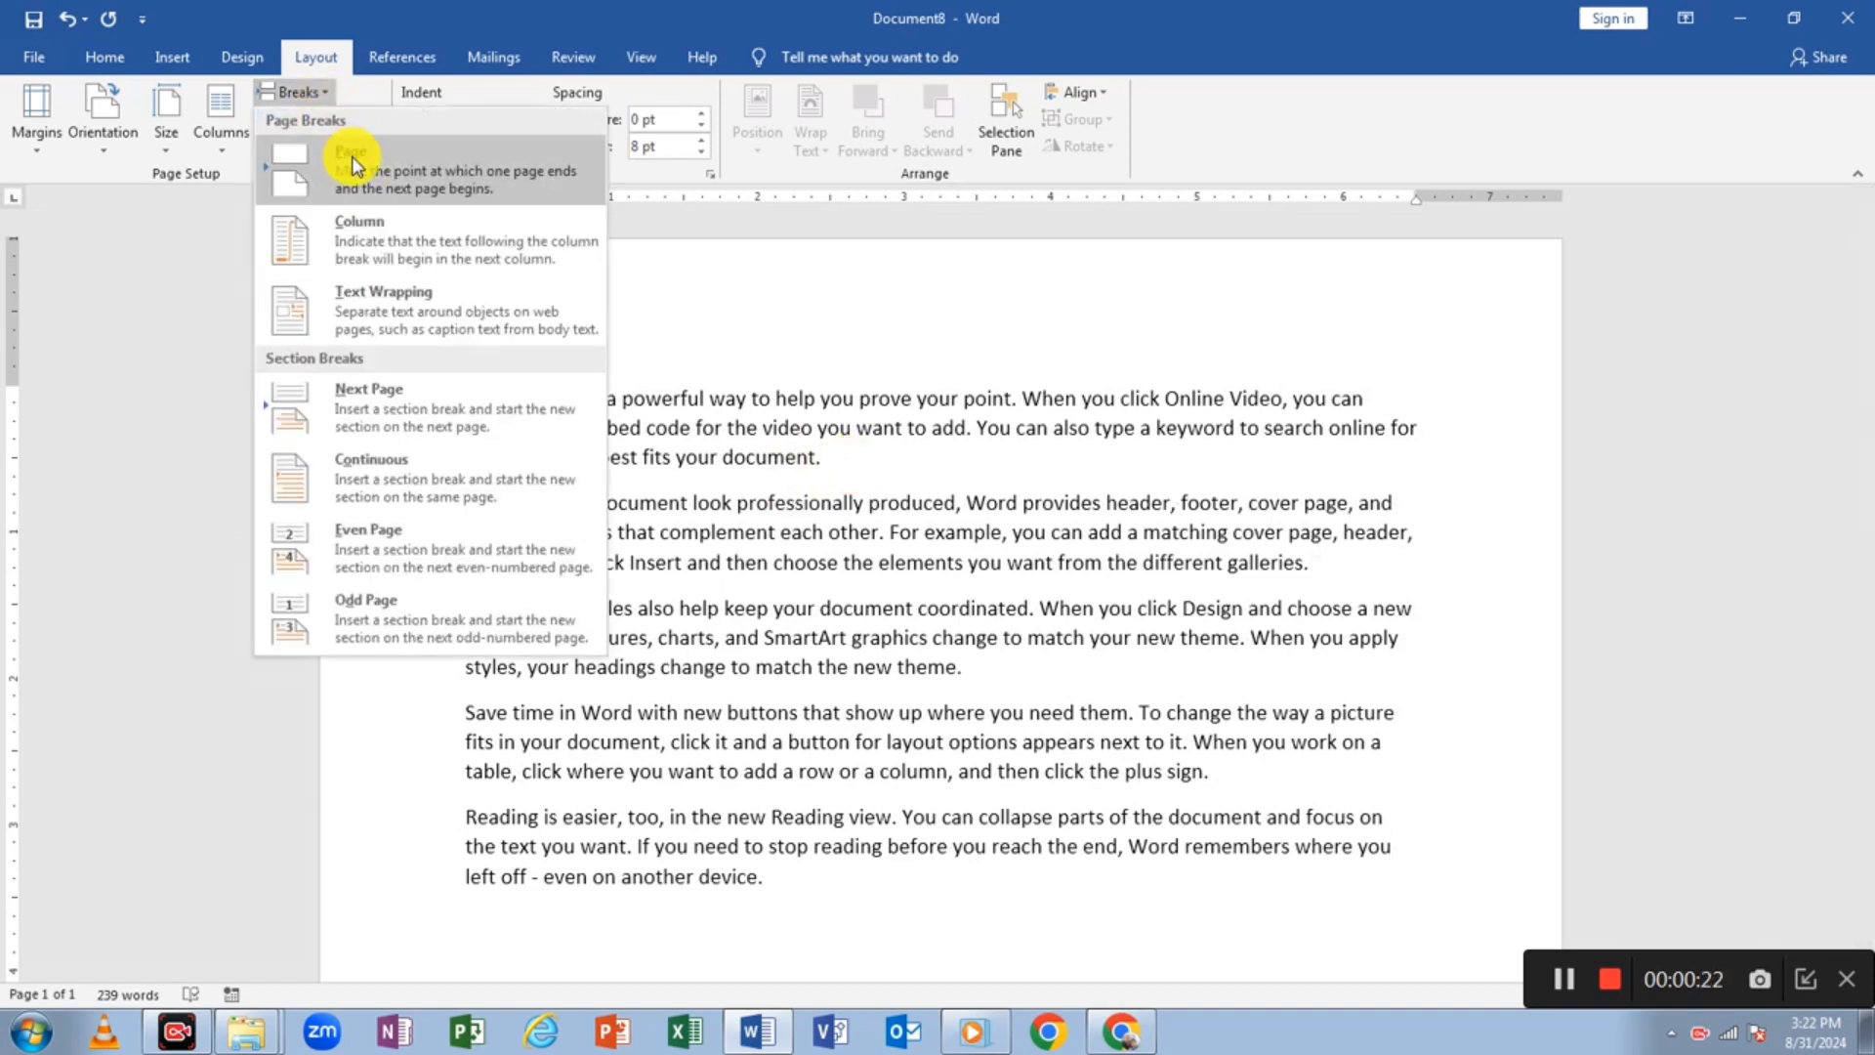
{"action": "left_click", "coordinate": [621, 504]}
{"action": "left_click", "coordinate": [464, 608]}
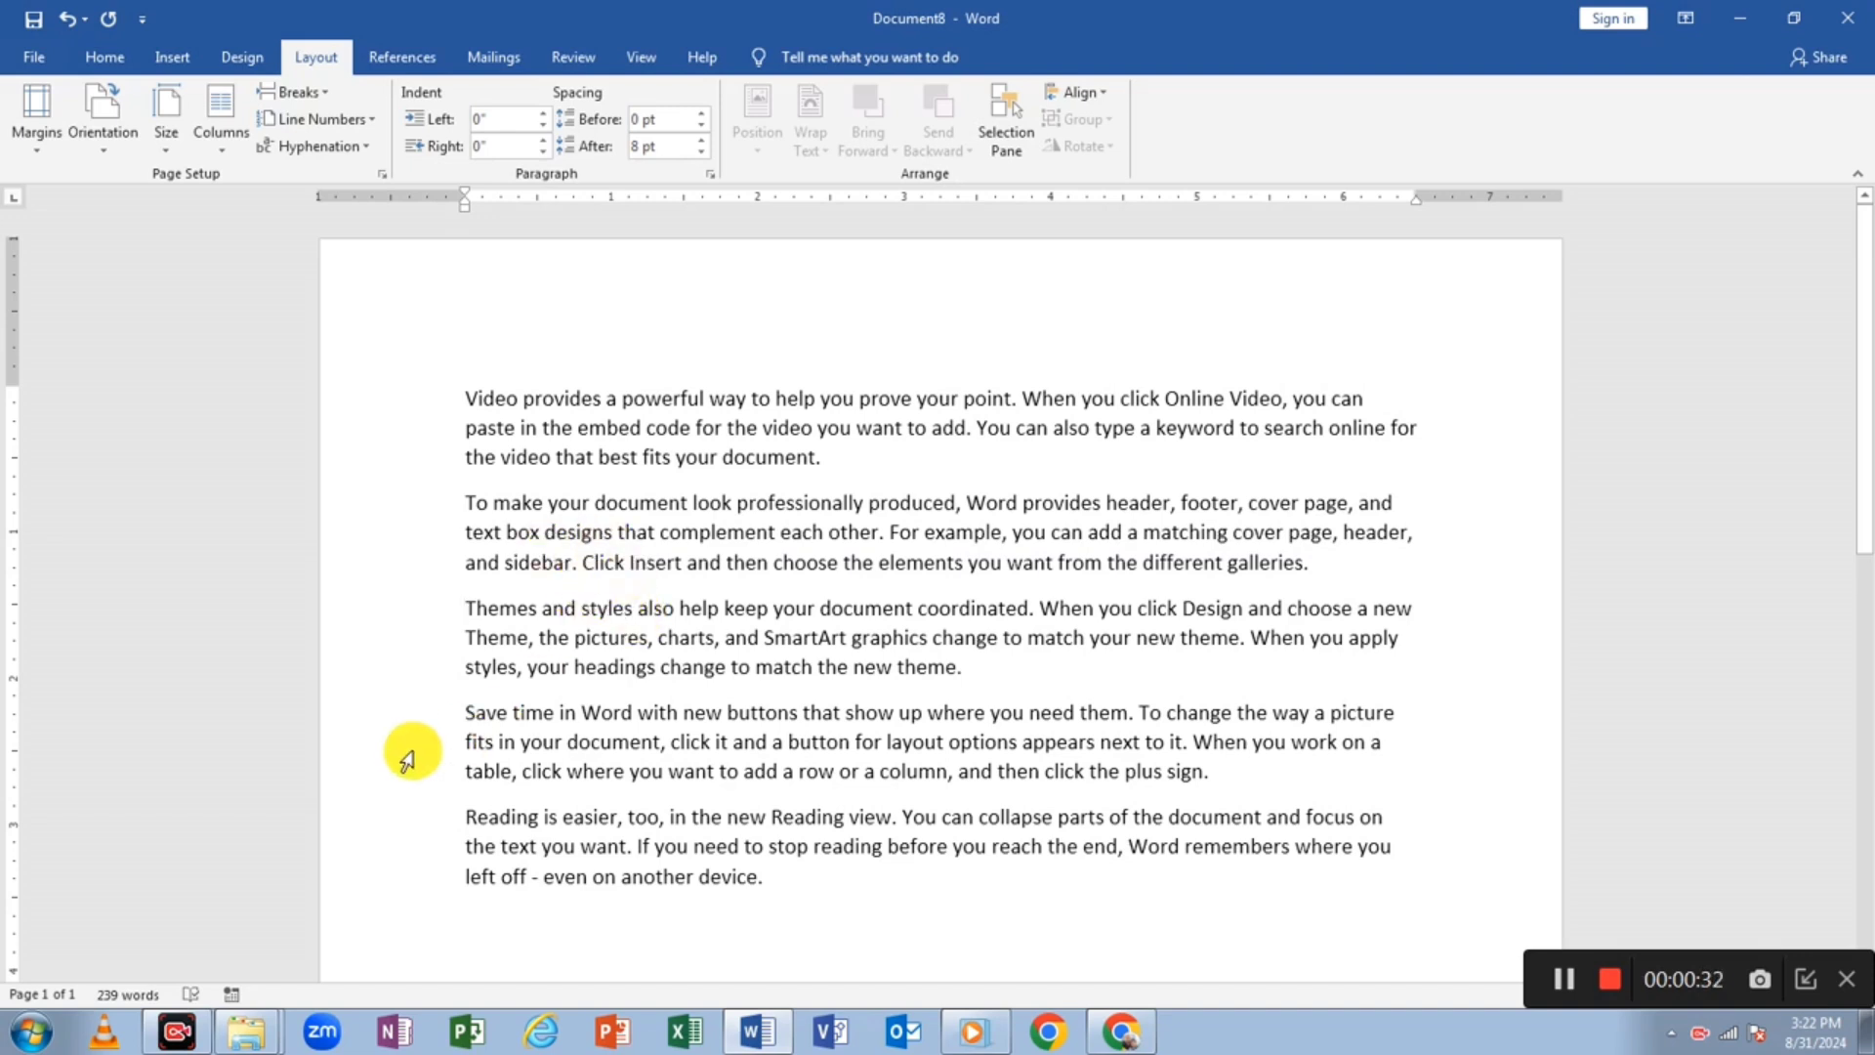
- Copy the whole document text and paste a duplicate of it after the last paragraph
{"action": "scroll", "coordinate": [742, 684], "scroll_direction": "down", "scroll_amount": 3}
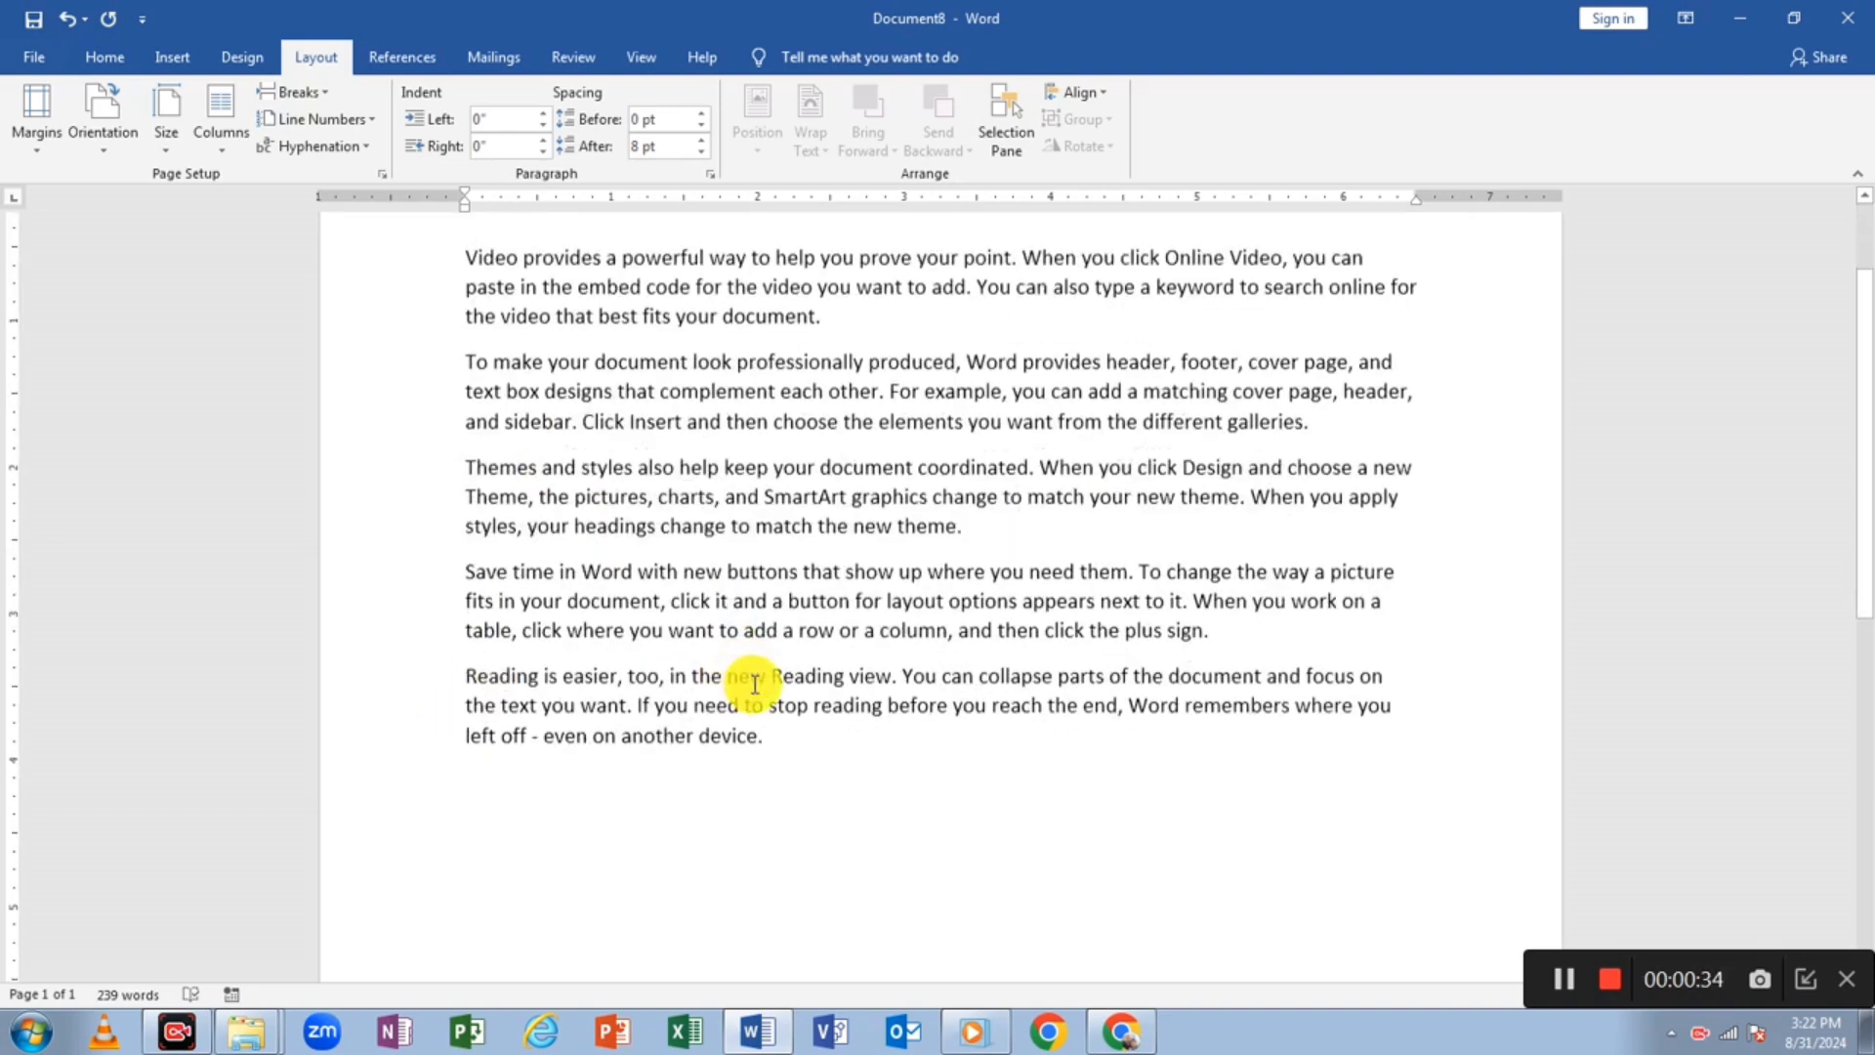
{"action": "left_click", "coordinate": [782, 625]}
{"action": "left_click", "coordinate": [786, 584]}
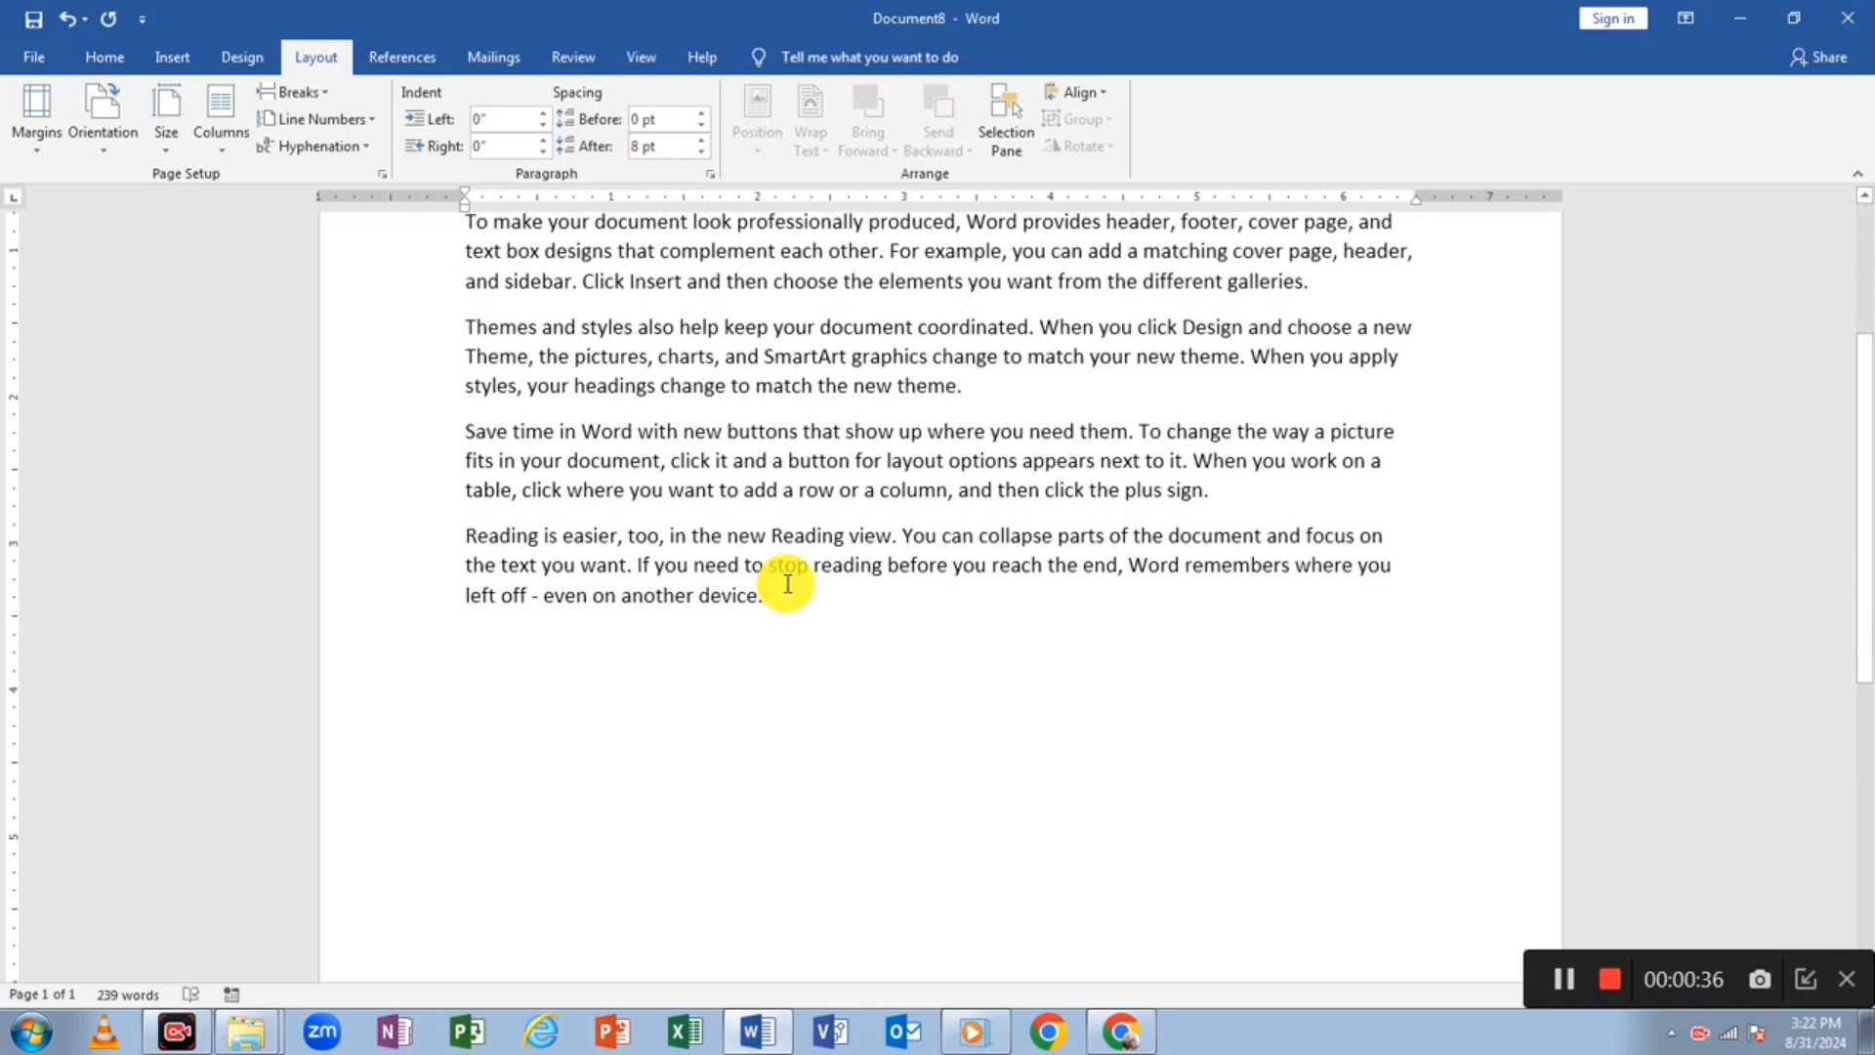
{"action": "key", "text": "ctrl+a"}
{"action": "key", "text": "ctrl+c"}
{"action": "key", "text": "Right"}
{"action": "key", "text": "ctrl+v"}
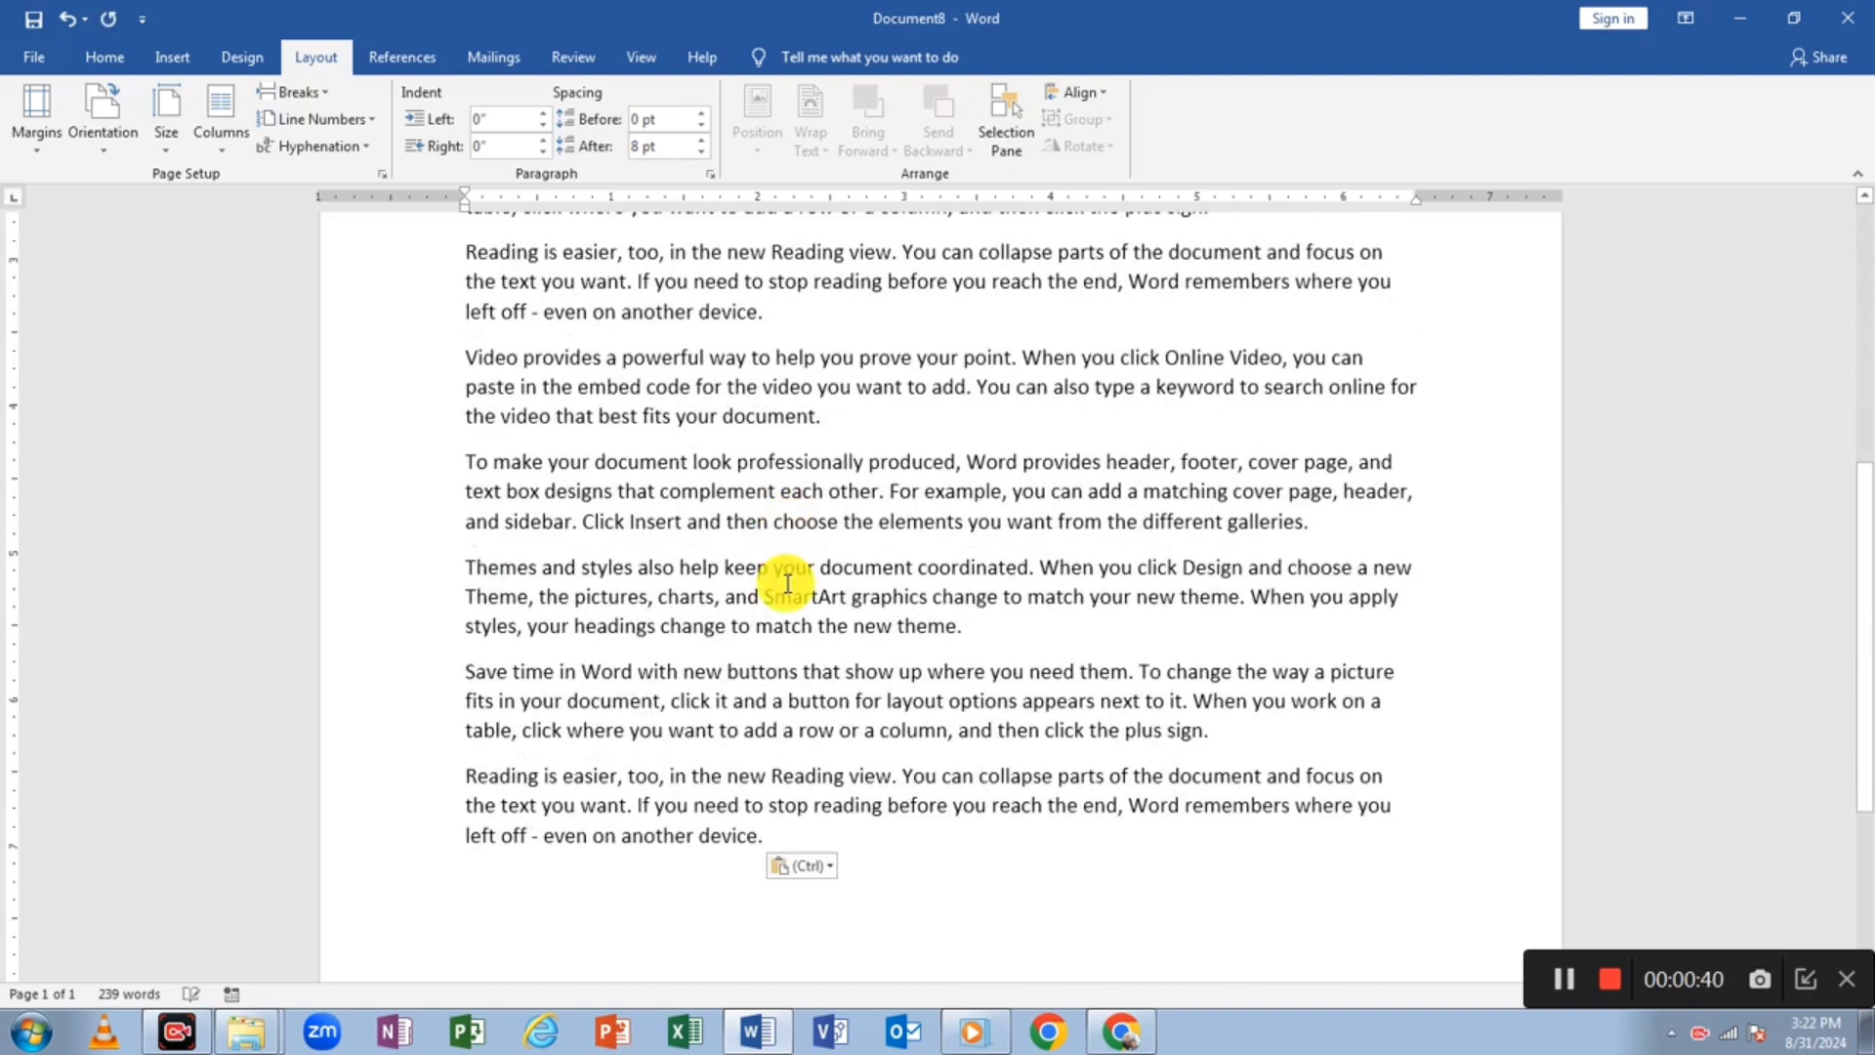
- Insert blank paragraphs before the second "Save time in Word" paragraph to push it onto the next page
{"action": "scroll", "coordinate": [787, 583], "scroll_direction": "down", "scroll_amount": 4}
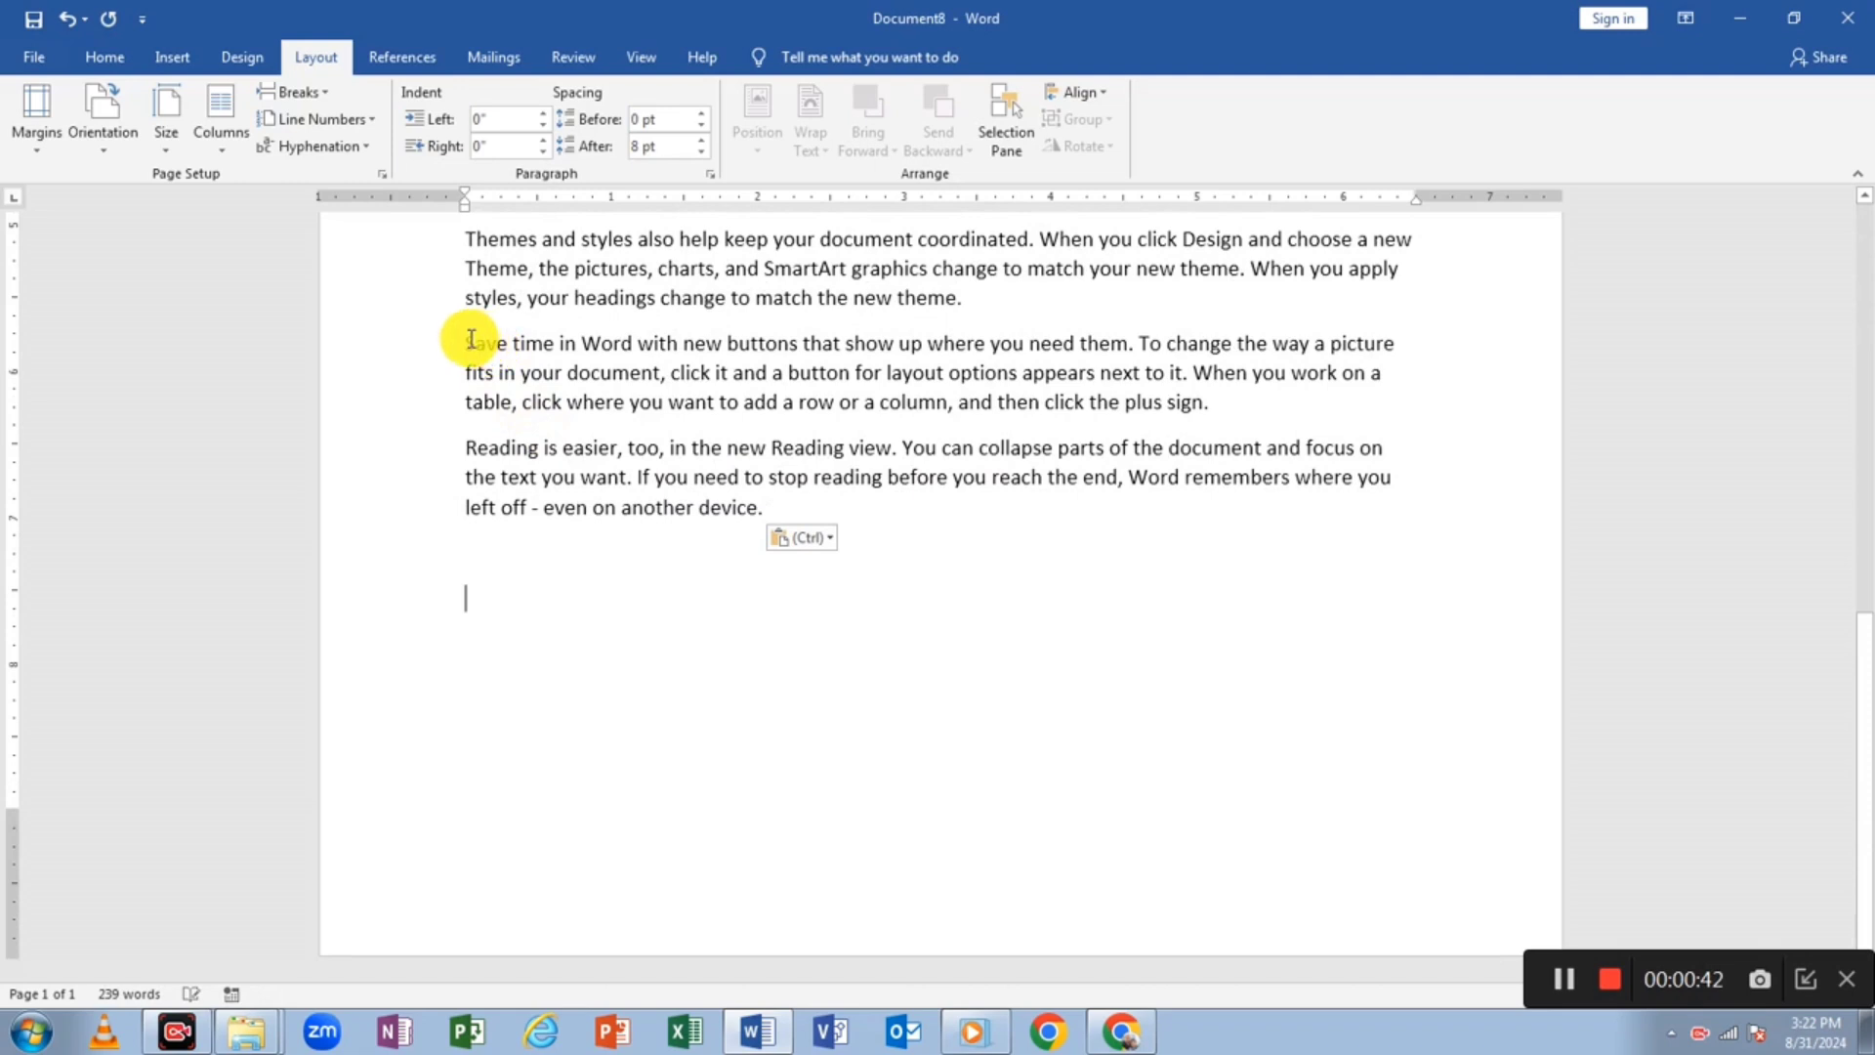
{"action": "left_click", "coordinate": [468, 342]}
{"action": "key", "text": "Return"}
{"action": "key", "text": "Return"}
{"action": "key", "text": "Return"}
{"action": "key", "text": "Return"}
{"action": "key", "text": "Return"}
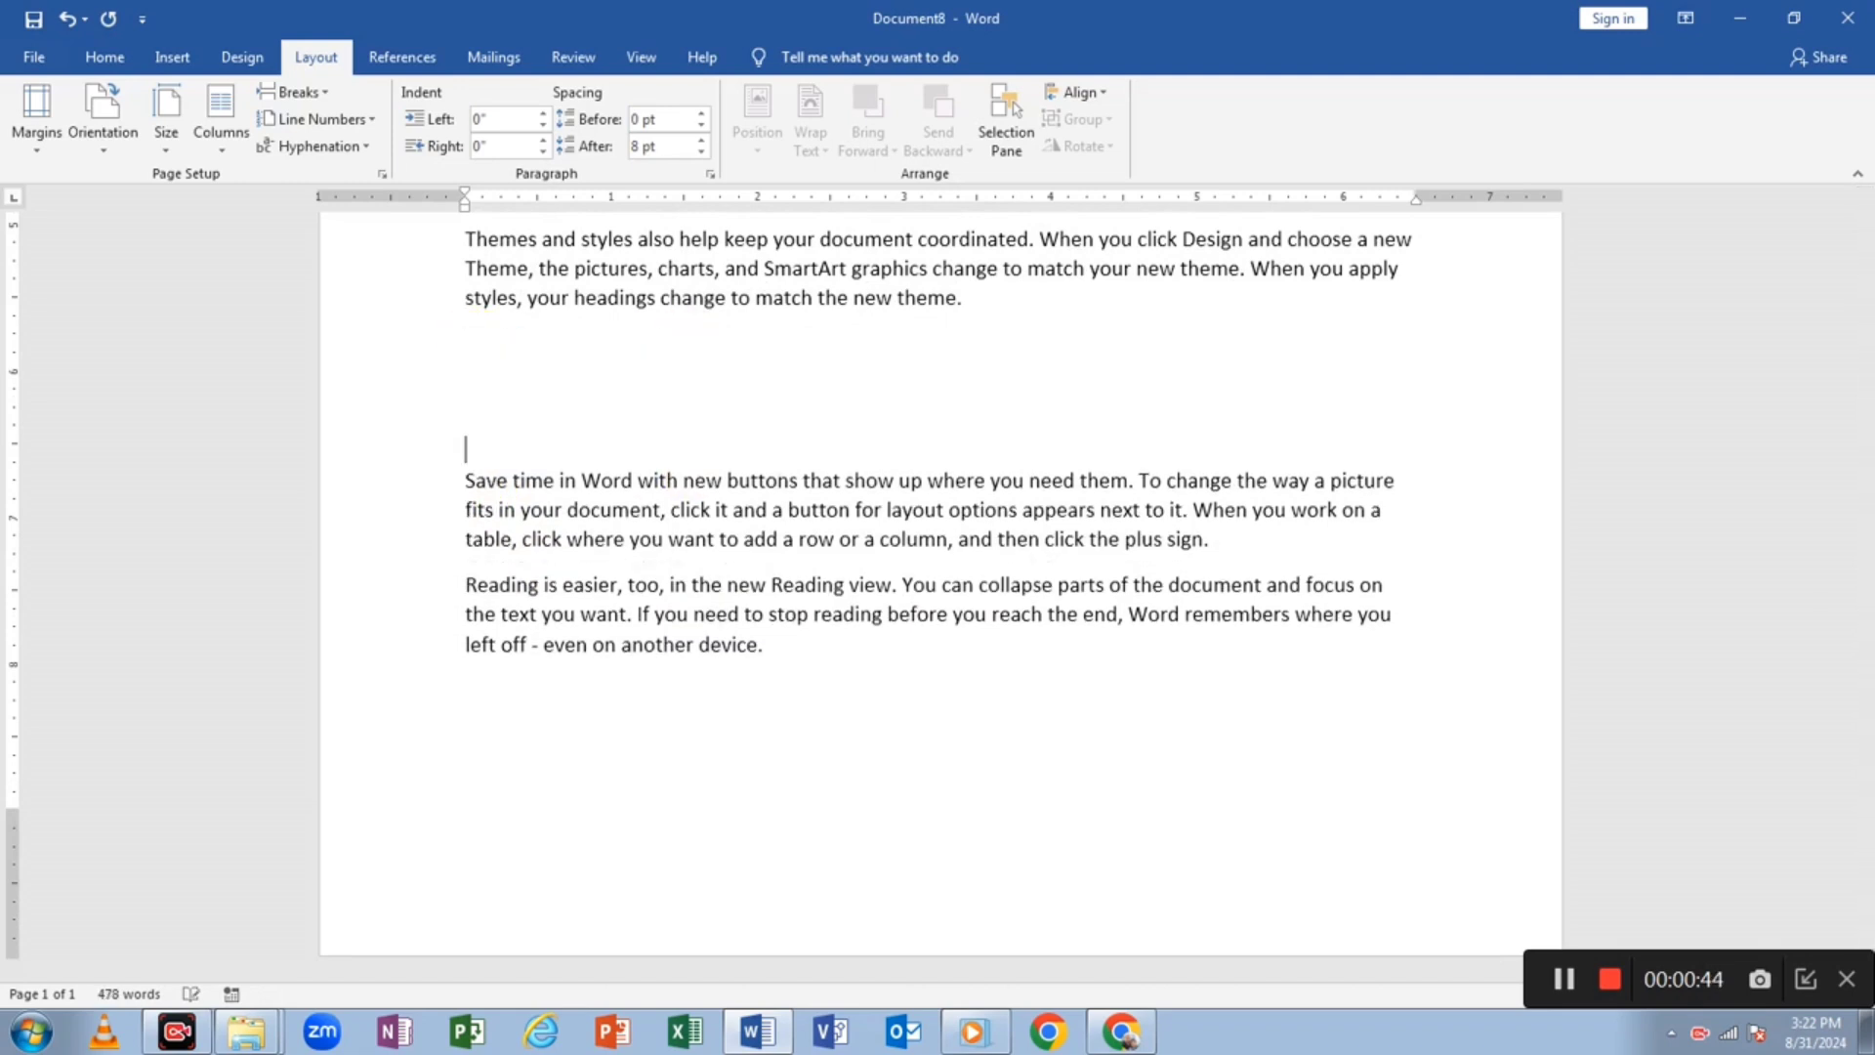
{"action": "key", "text": "Return"}
{"action": "key", "text": "Return"}
{"action": "key", "text": "Return"}
{"action": "key", "text": "Return"}
{"action": "key", "text": "Return"}
{"action": "key", "text": "Return"}
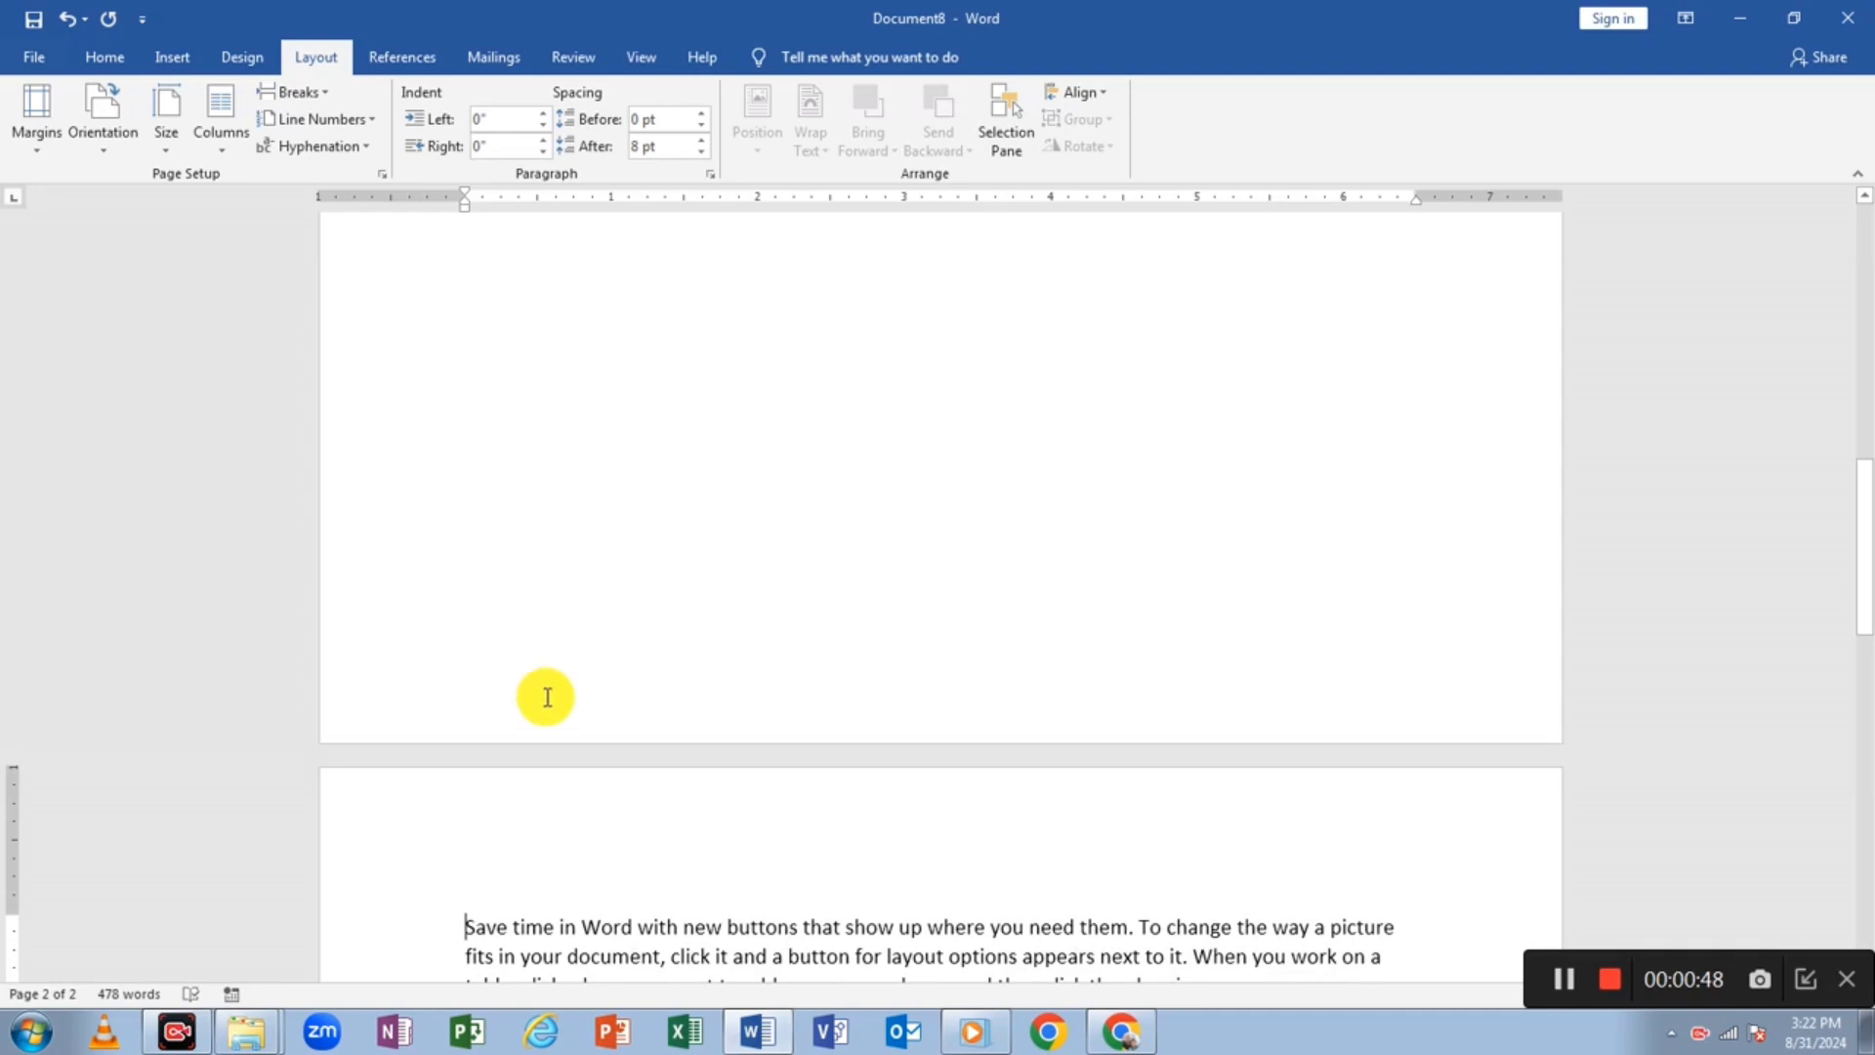
- Turn on the display of paragraph marks and other hidden formatting symbols
{"action": "scroll", "coordinate": [551, 703], "scroll_direction": "up", "scroll_amount": 5}
{"action": "left_click", "coordinate": [685, 663]}
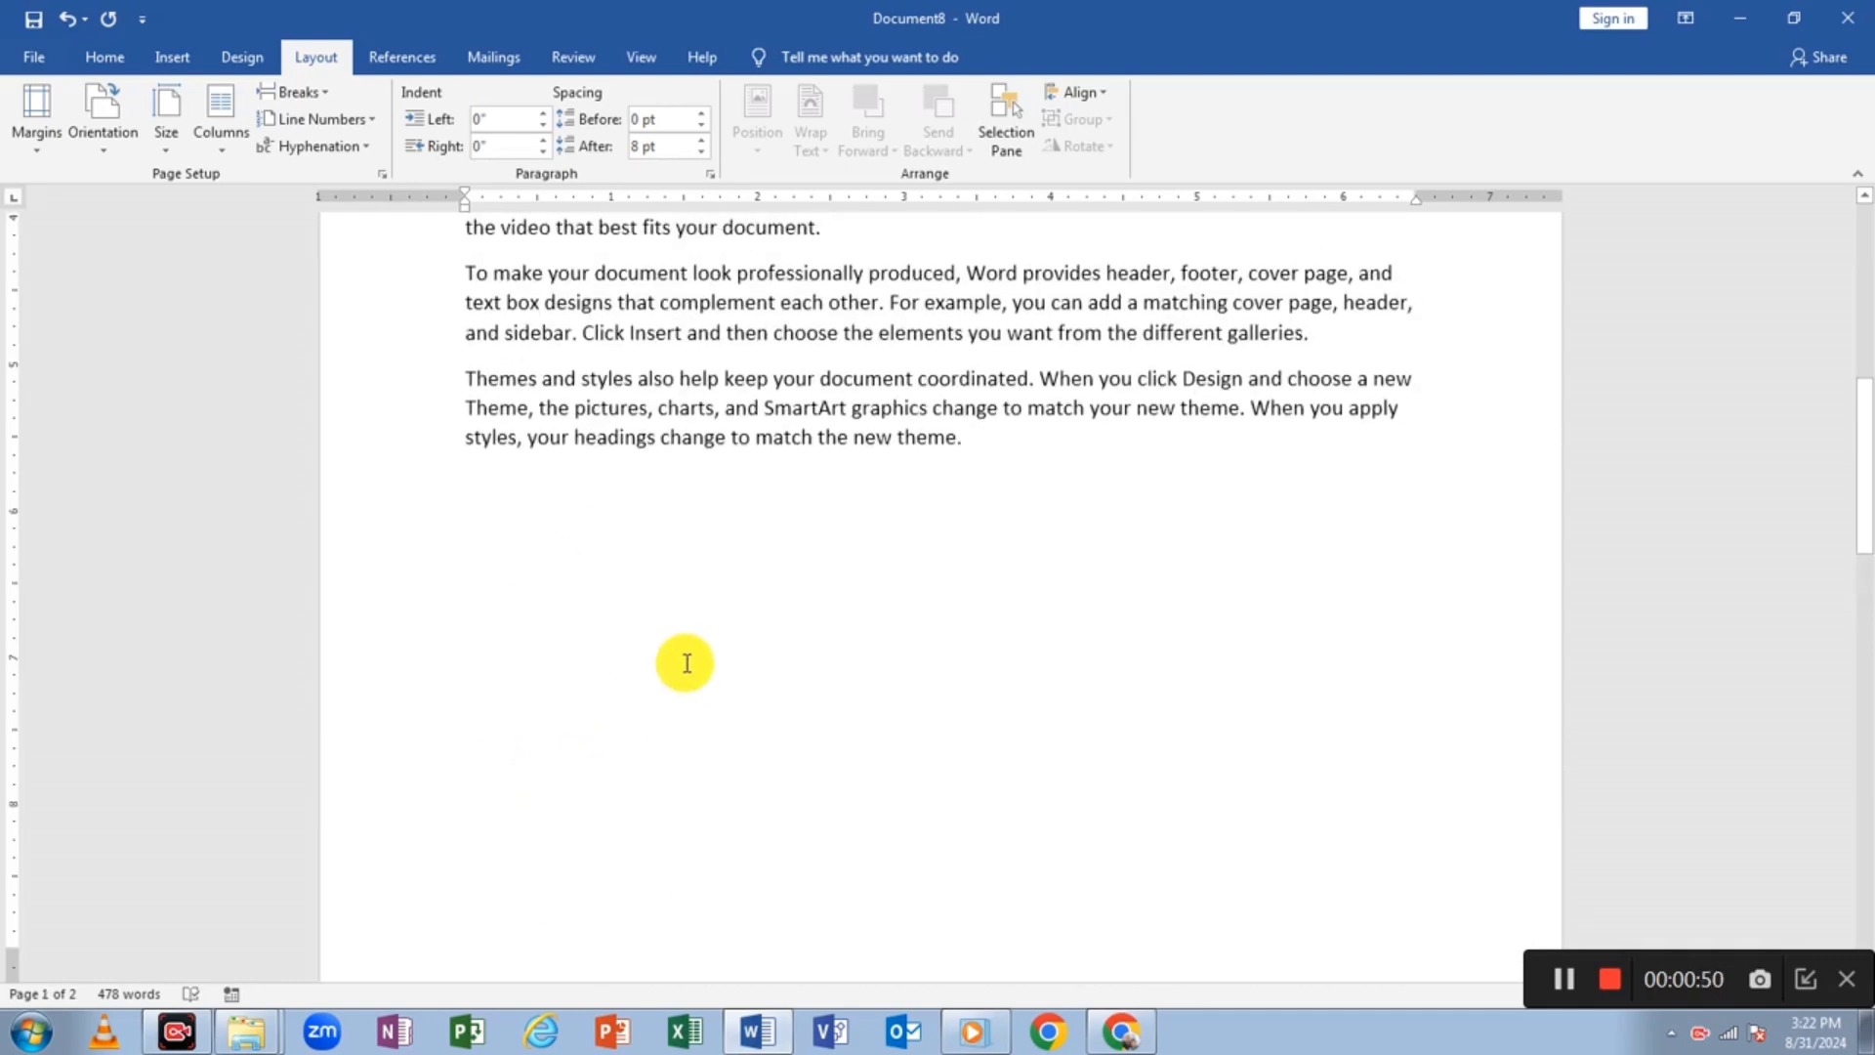
{"action": "left_click", "coordinate": [113, 57]}
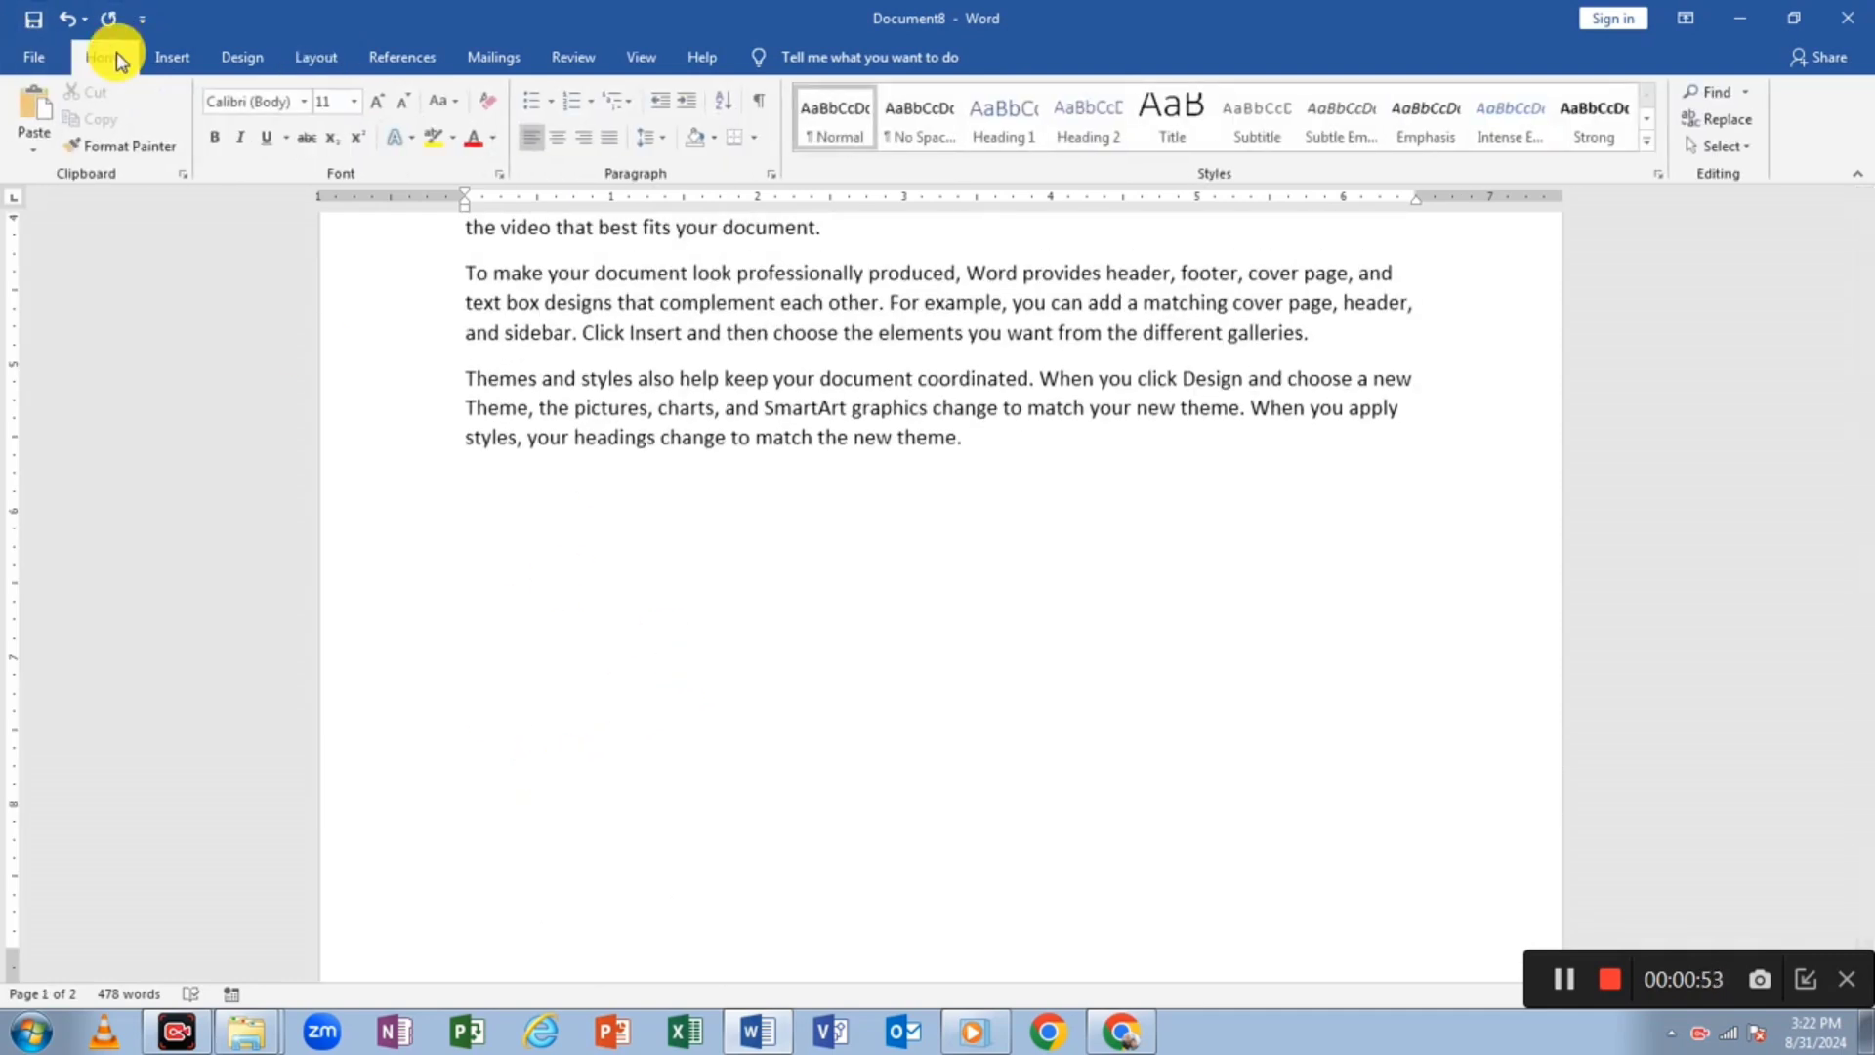
{"action": "left_click", "coordinate": [760, 103]}
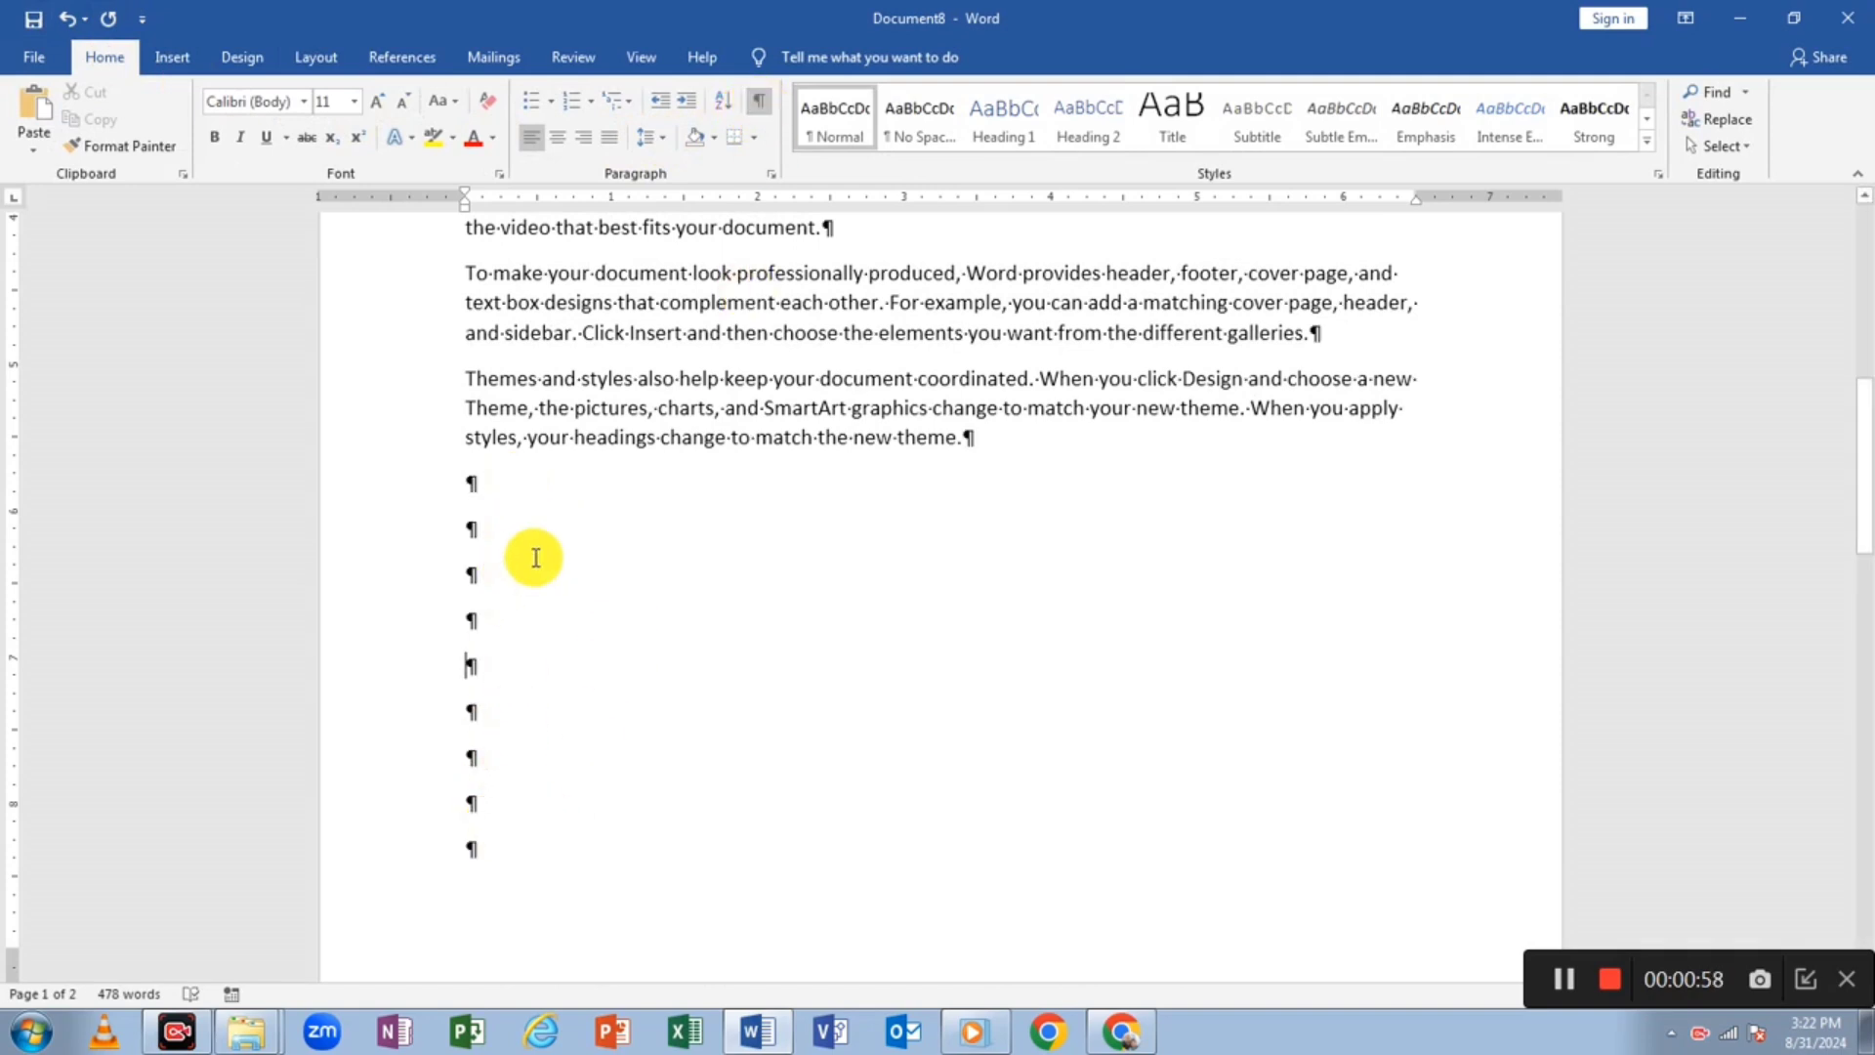
- Copy the text from "the video that best fits your document" through "match the new theme" and paste it at the fifth blank paragraph
{"action": "left_click_drag", "start_coordinate": [988, 450], "coordinate": [439, 242]}
{"action": "key", "text": "ctrl+c"}
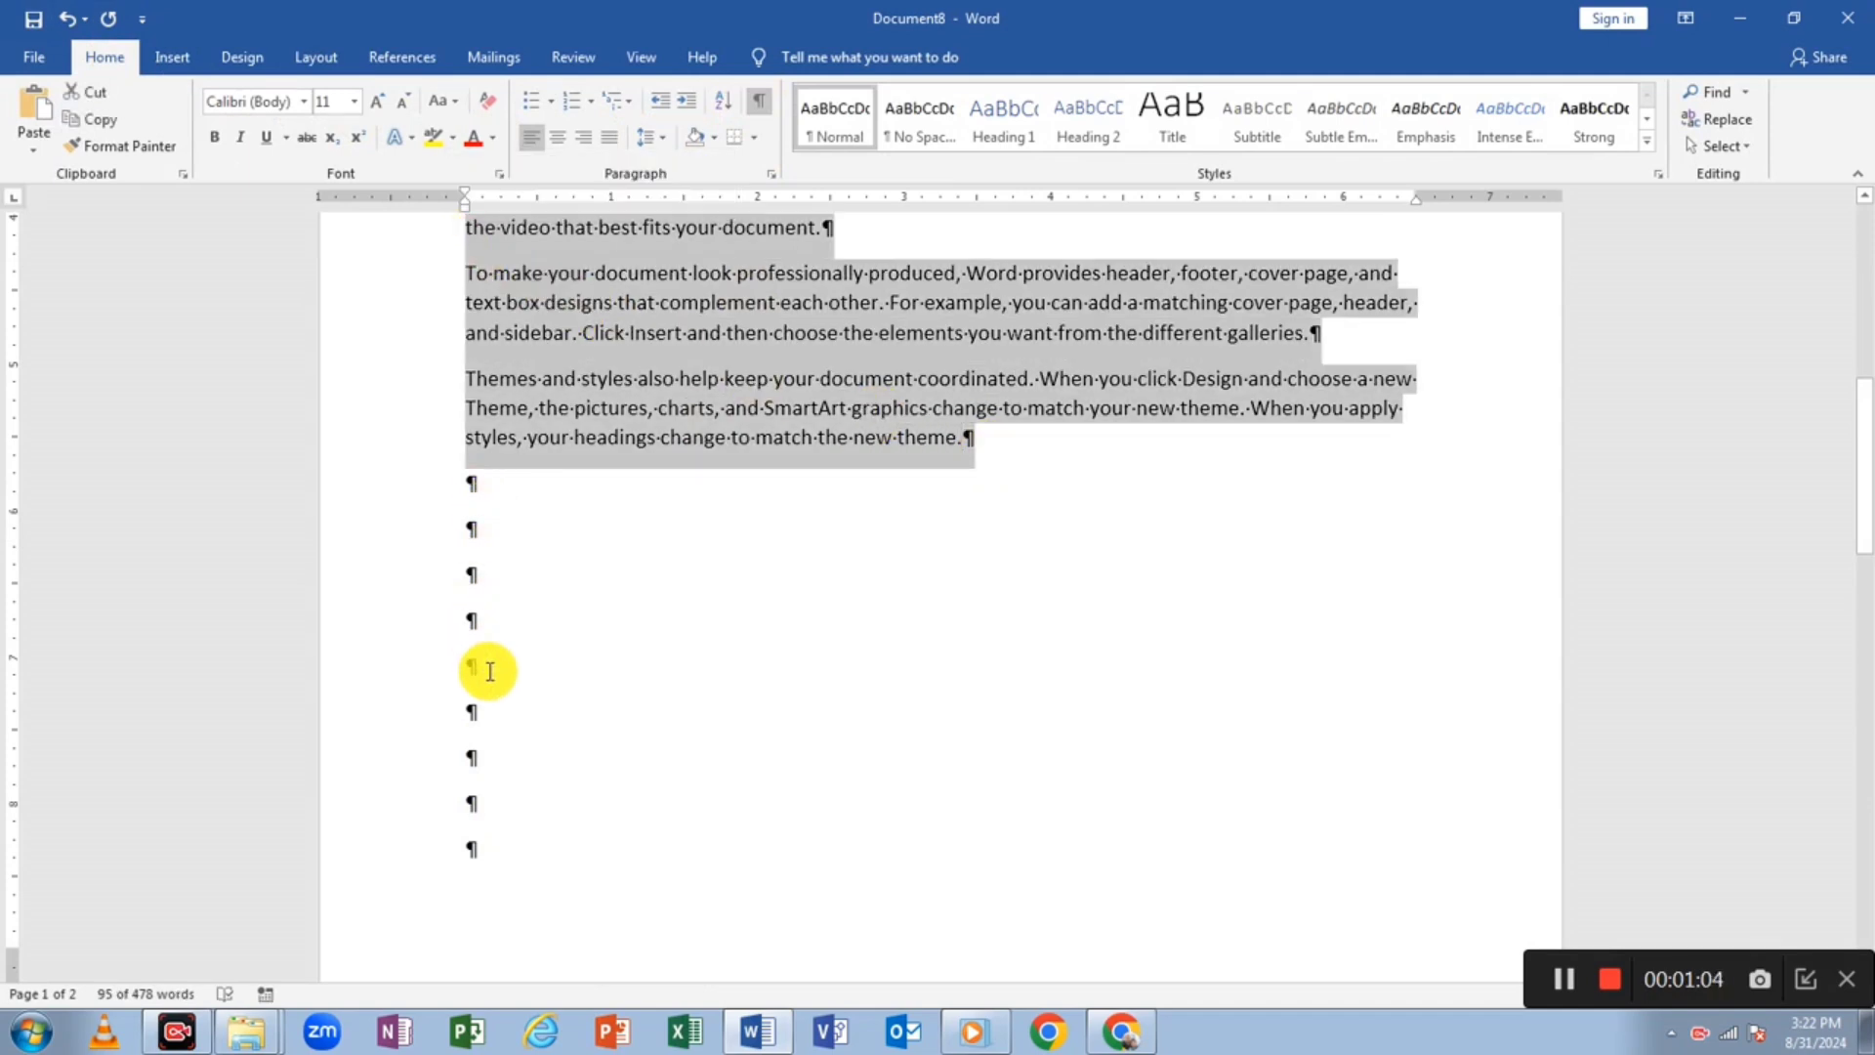
{"action": "left_click", "coordinate": [630, 655]}
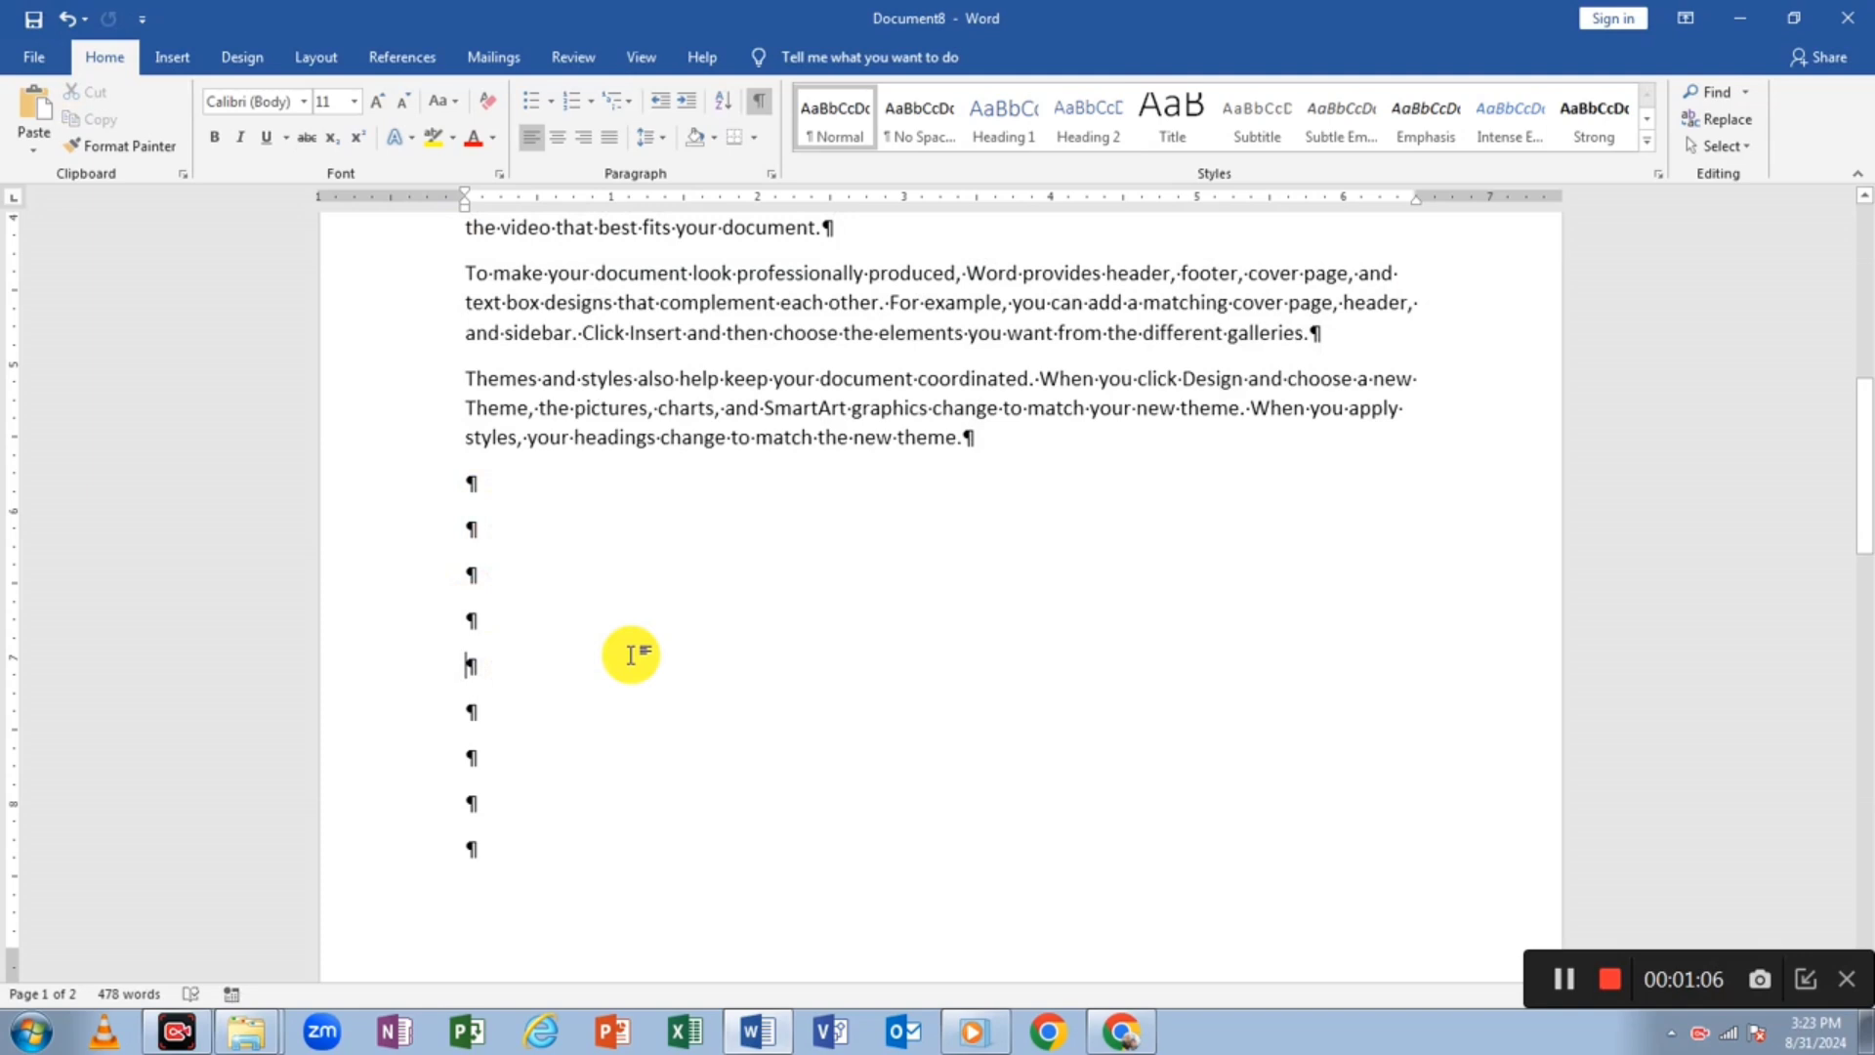
{"action": "key", "text": "ctrl+v"}
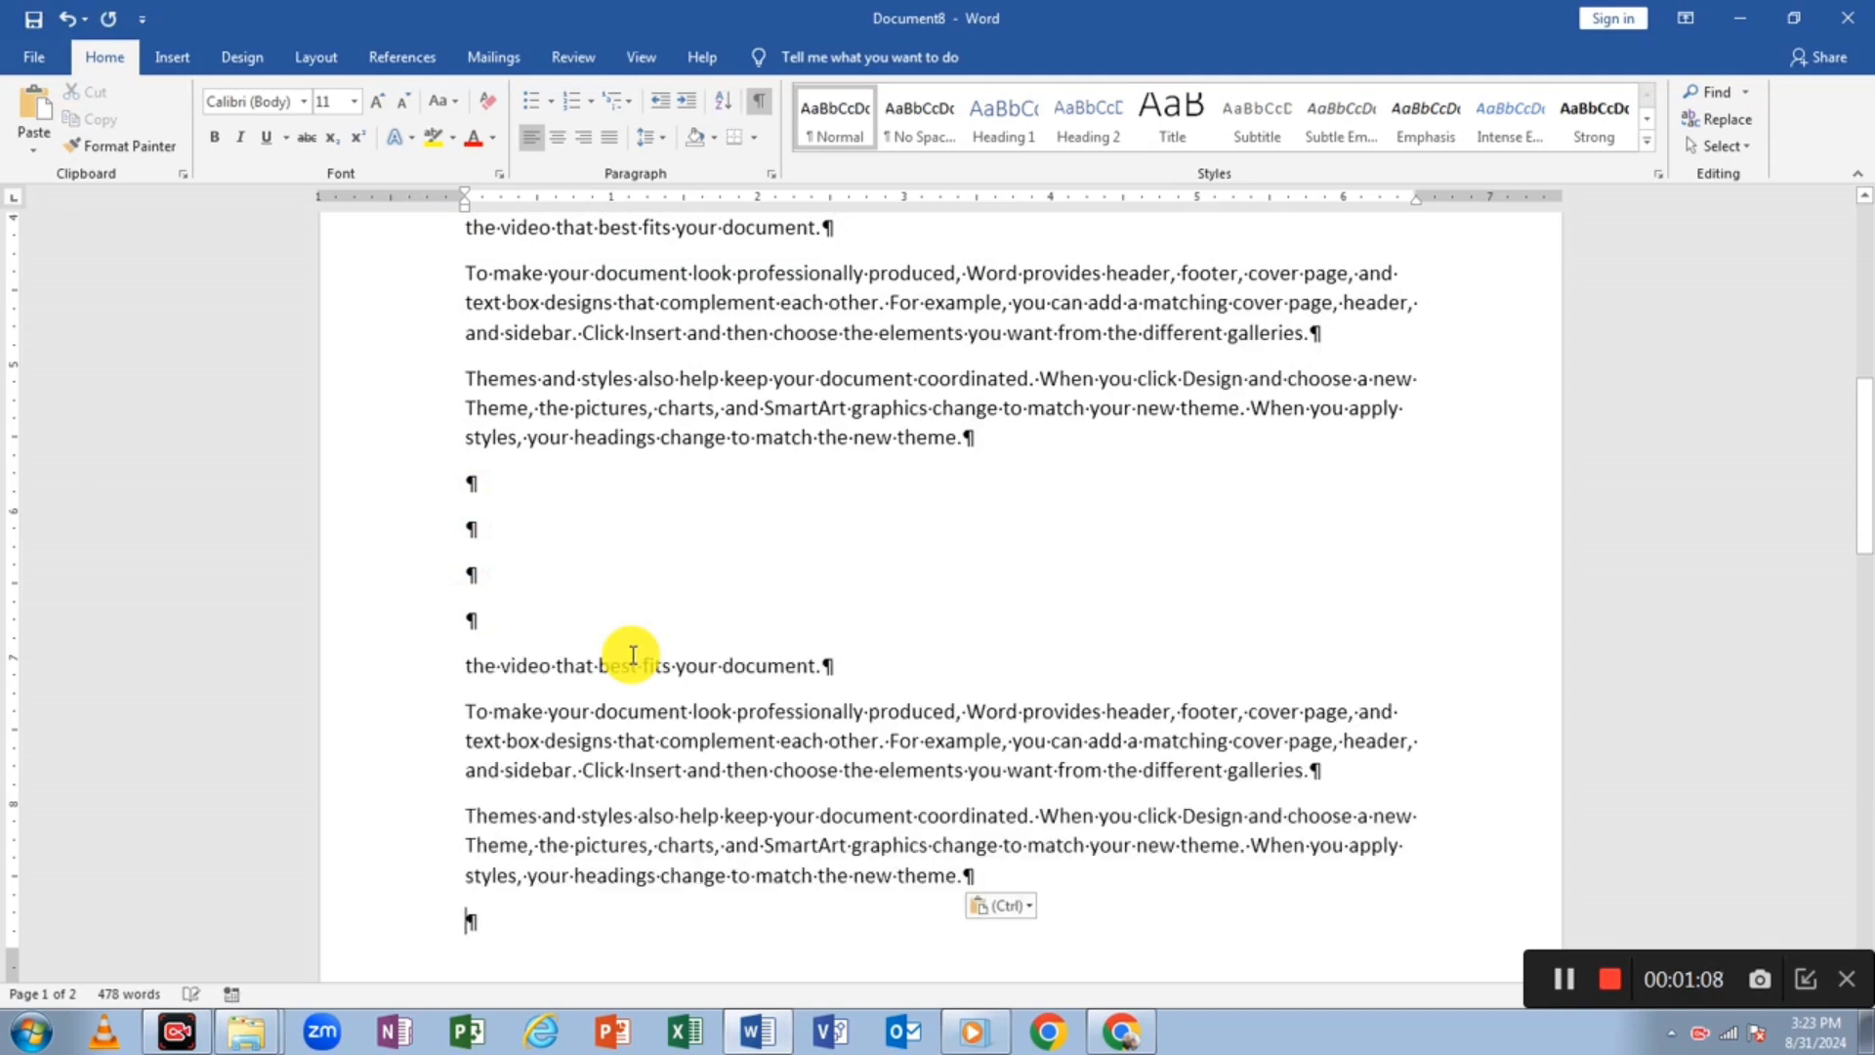
{"action": "scroll", "coordinate": [805, 607], "scroll_direction": "down", "scroll_amount": 3}
{"action": "scroll", "coordinate": [806, 606], "scroll_direction": "down", "scroll_amount": 3}
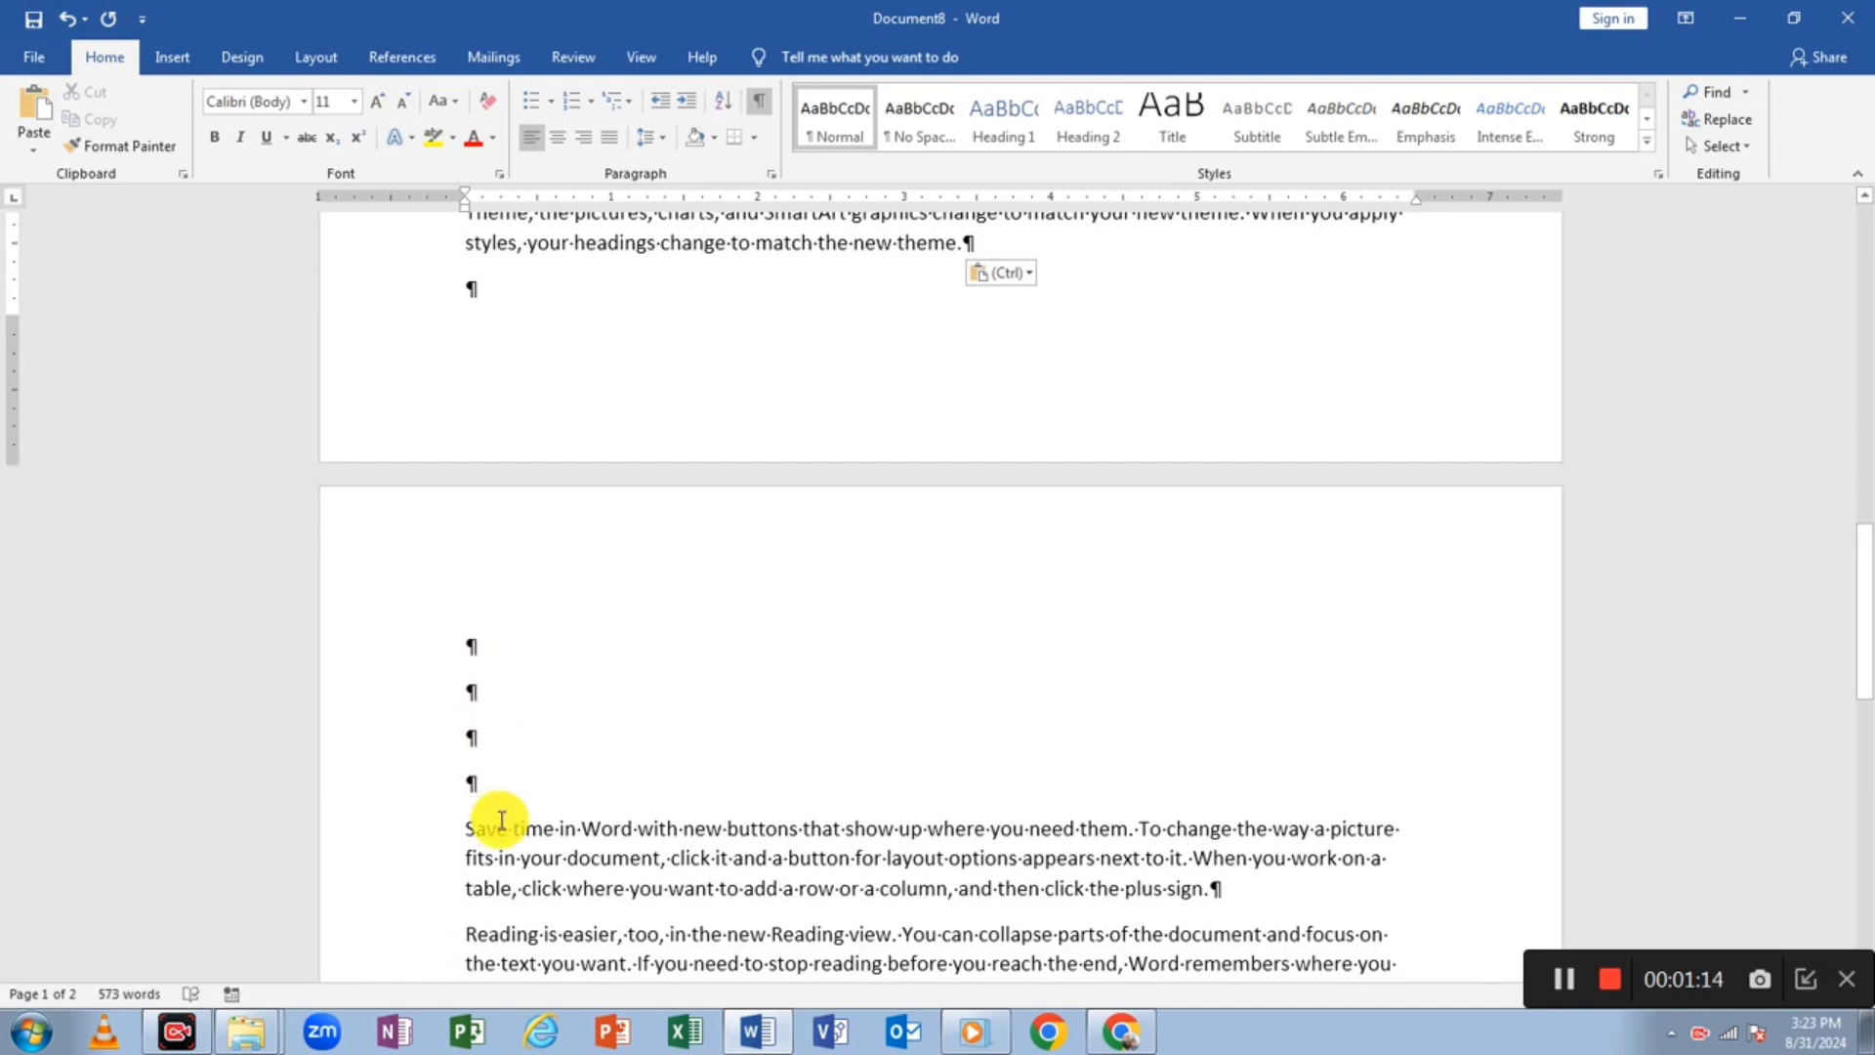
{"action": "scroll", "coordinate": [496, 745], "scroll_direction": "up", "scroll_amount": 3}
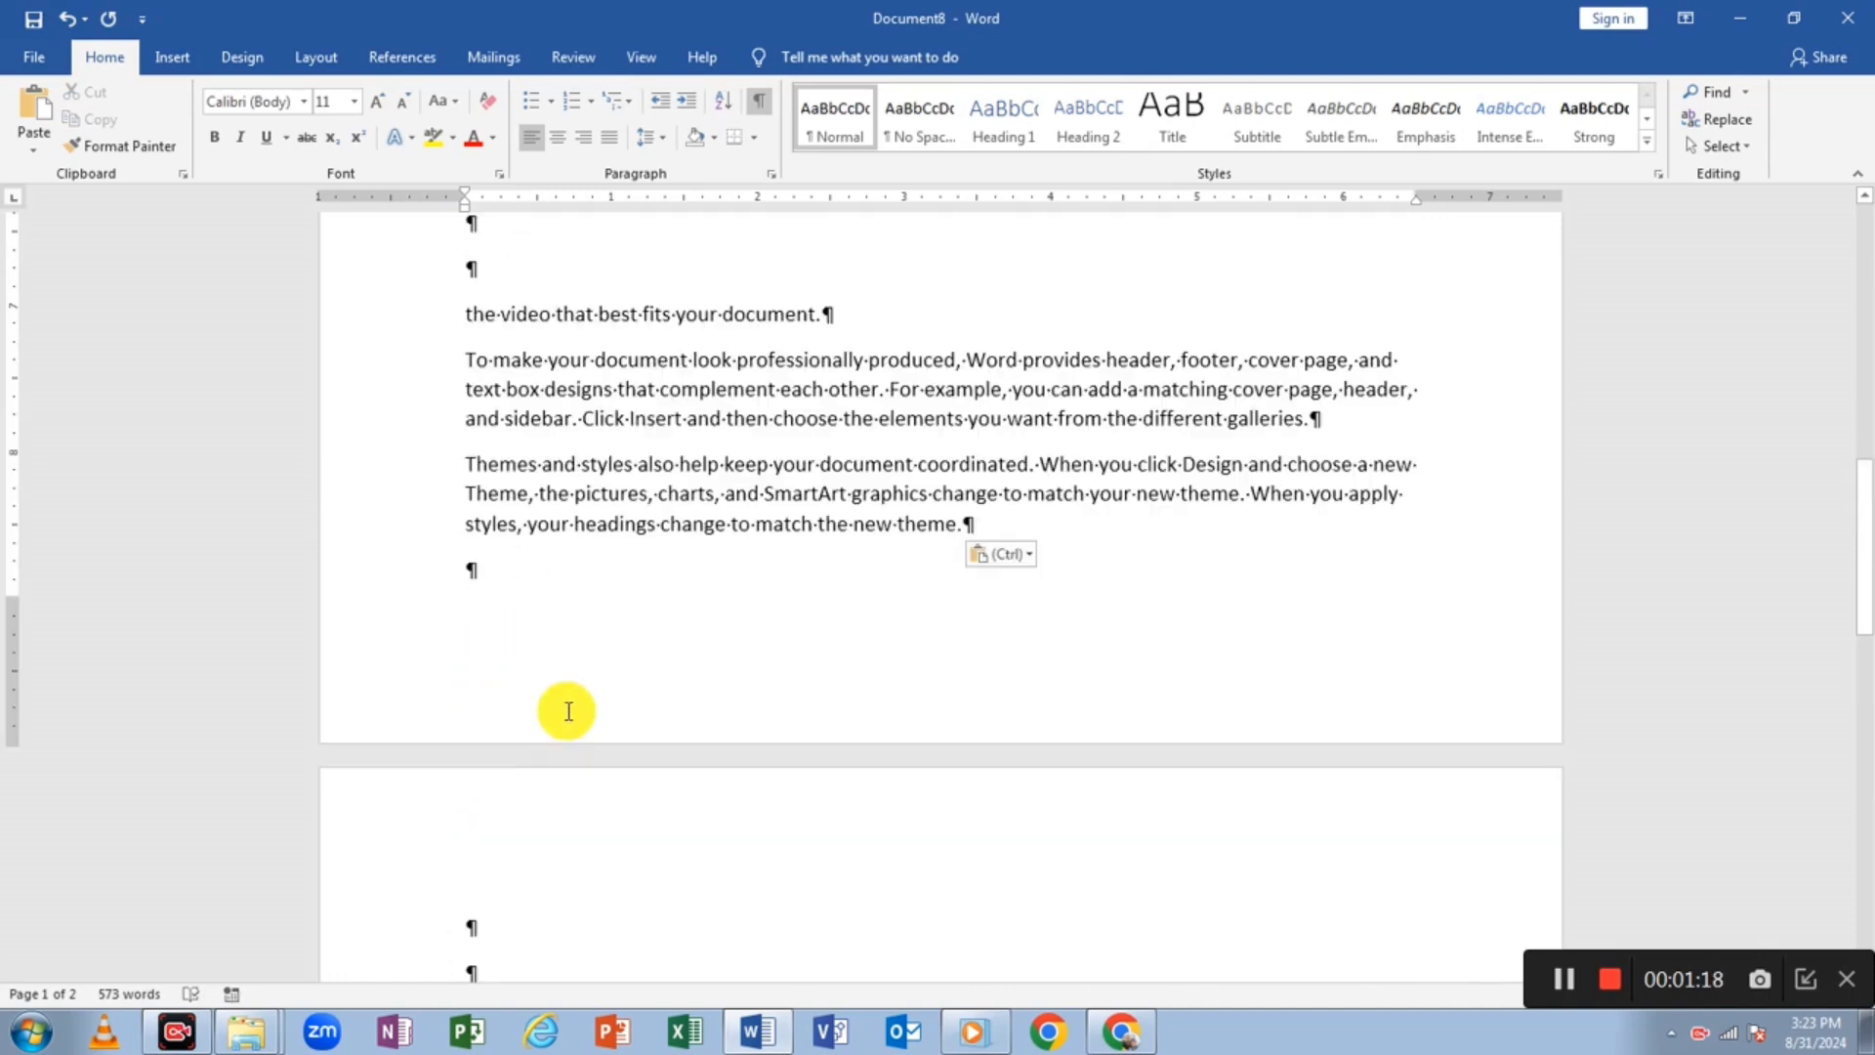
{"action": "scroll", "coordinate": [567, 711], "scroll_direction": "up", "scroll_amount": 3}
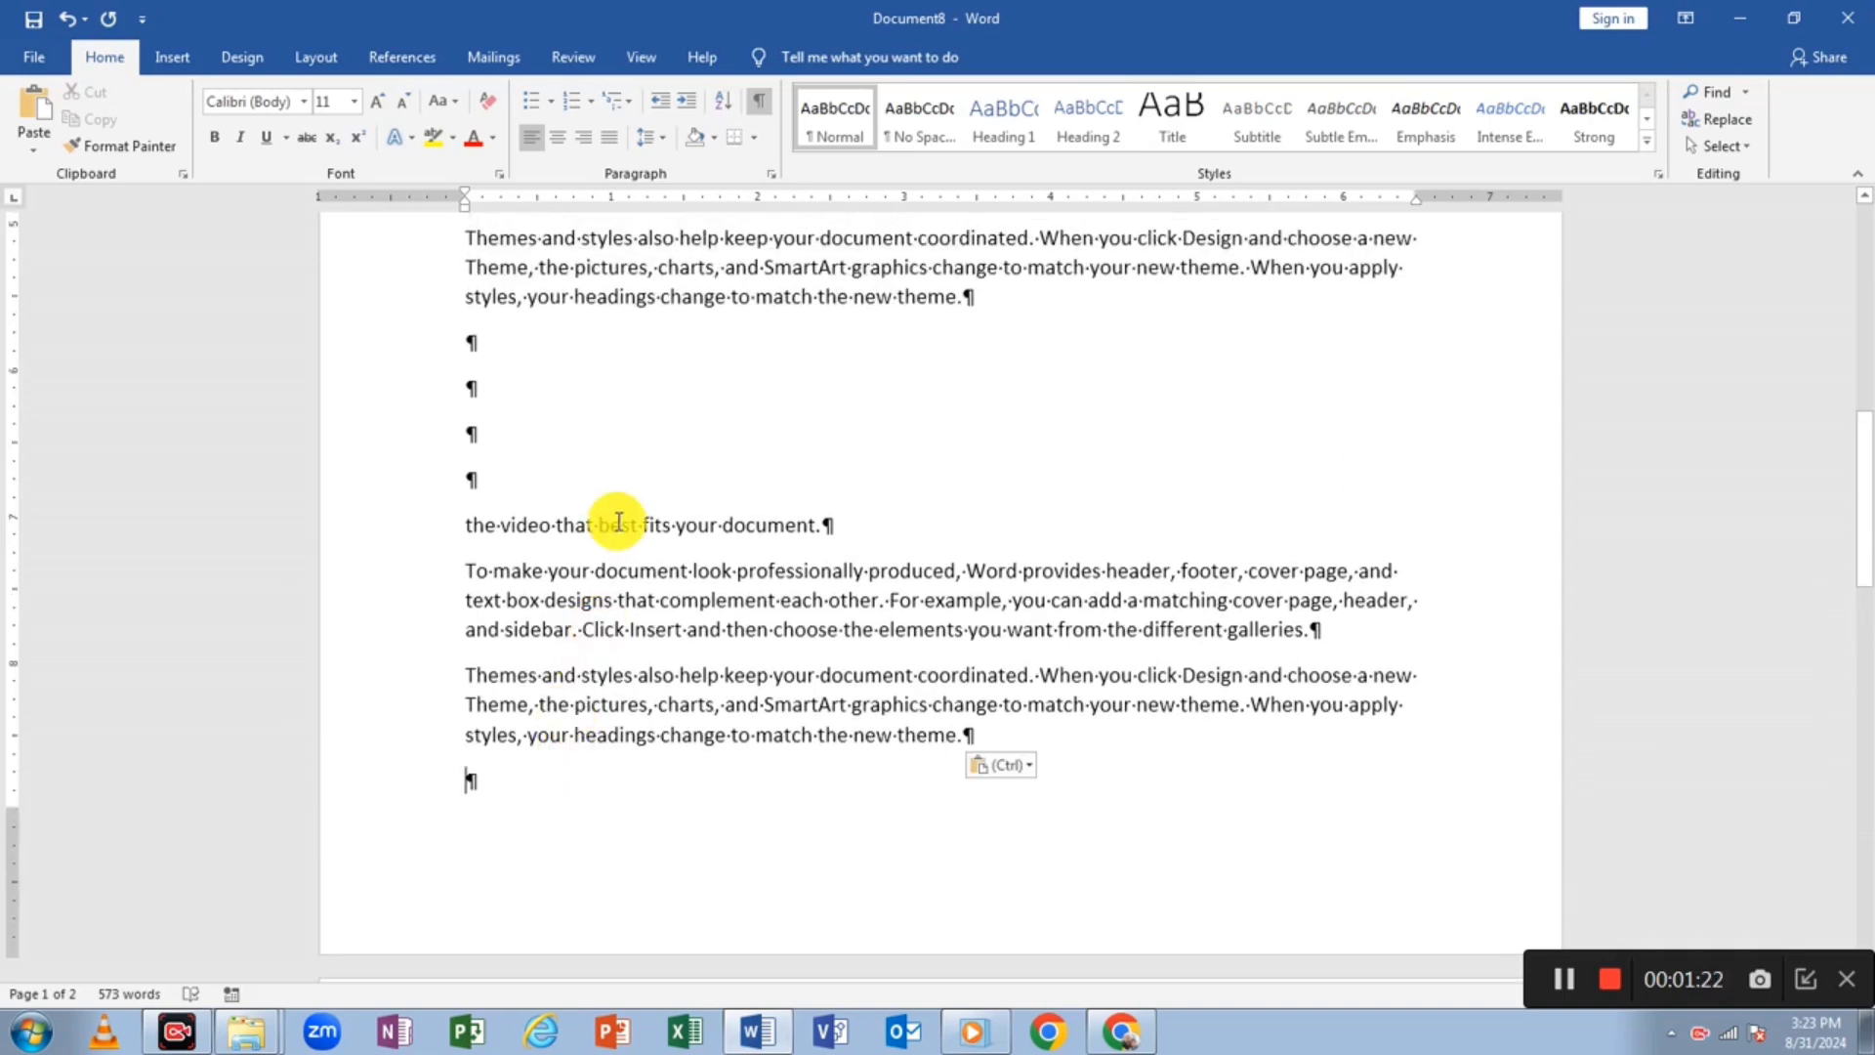
- Undo the pasted text and the blank paragraphs inserted before the second "Save time in Word" paragraph
{"action": "key", "text": "ctrl+z"}
{"action": "key", "text": "ctrl+y"}
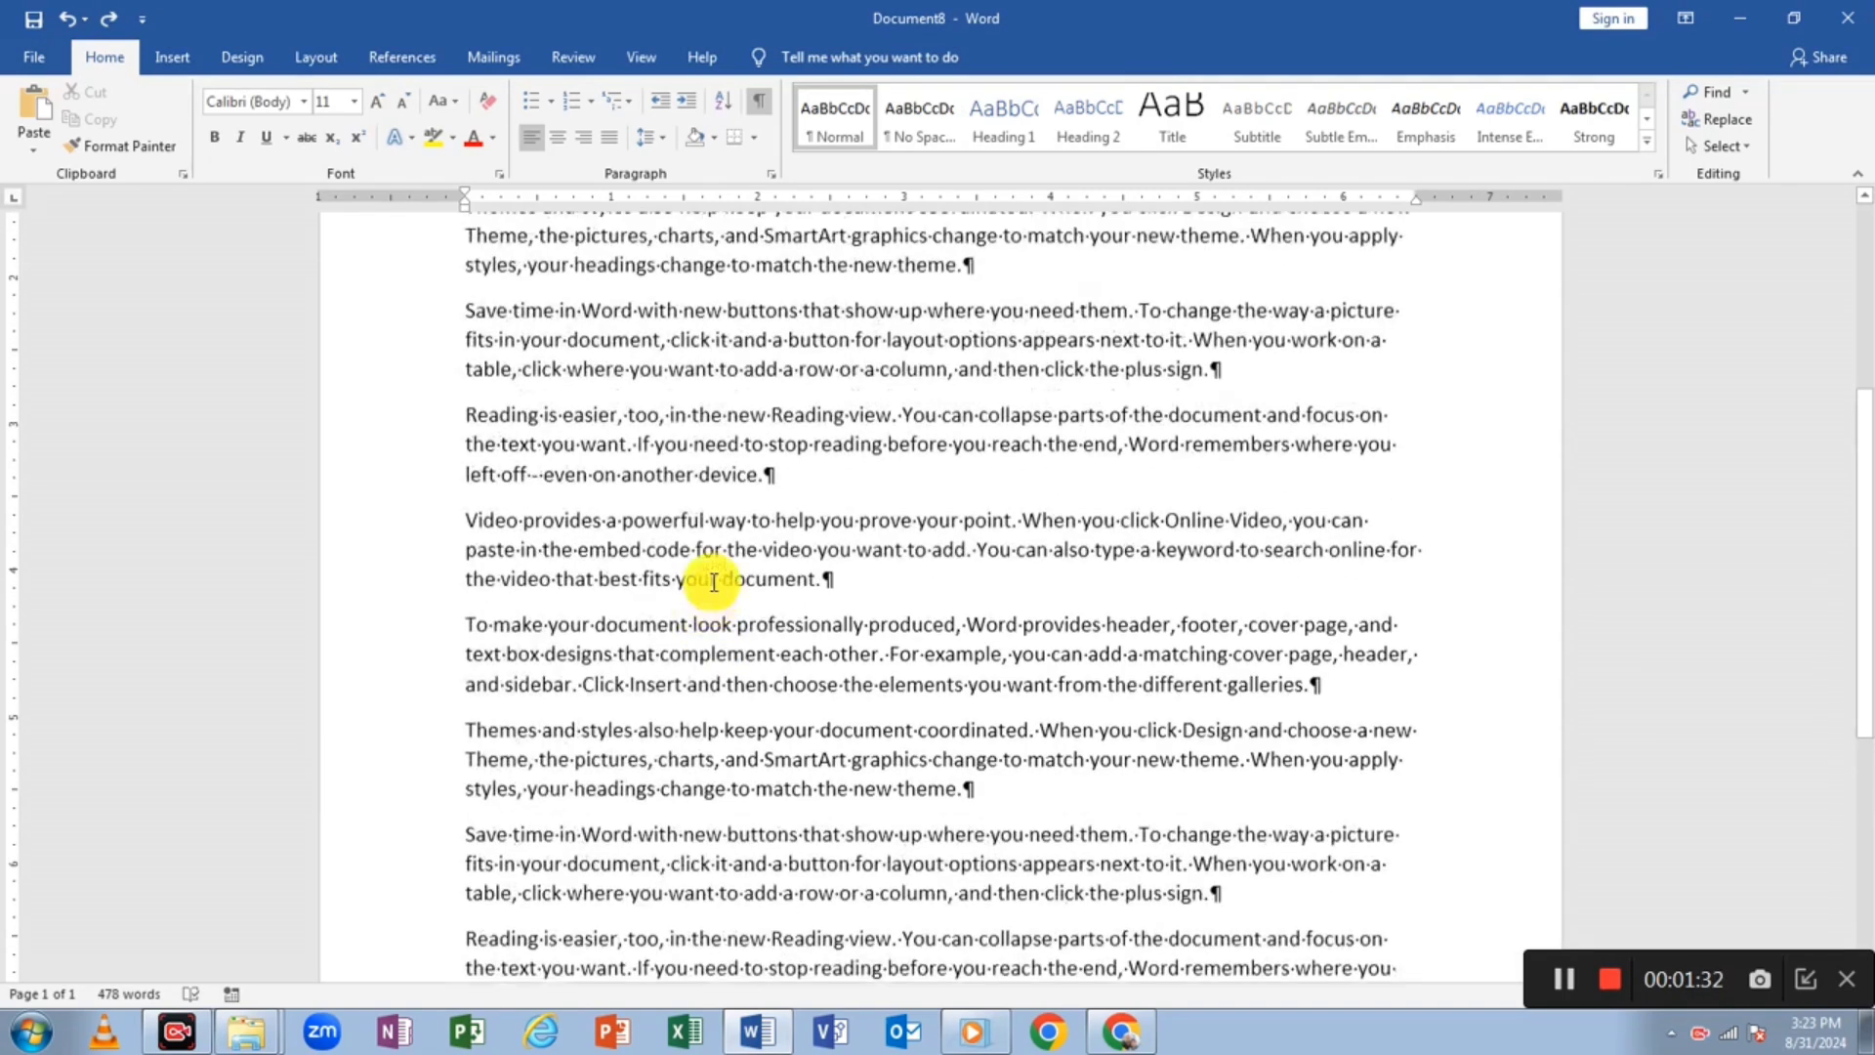
{"action": "scroll", "coordinate": [589, 508], "scroll_direction": "up", "scroll_amount": 10}
{"action": "scroll", "coordinate": [536, 483], "scroll_direction": "down", "scroll_amount": 7}
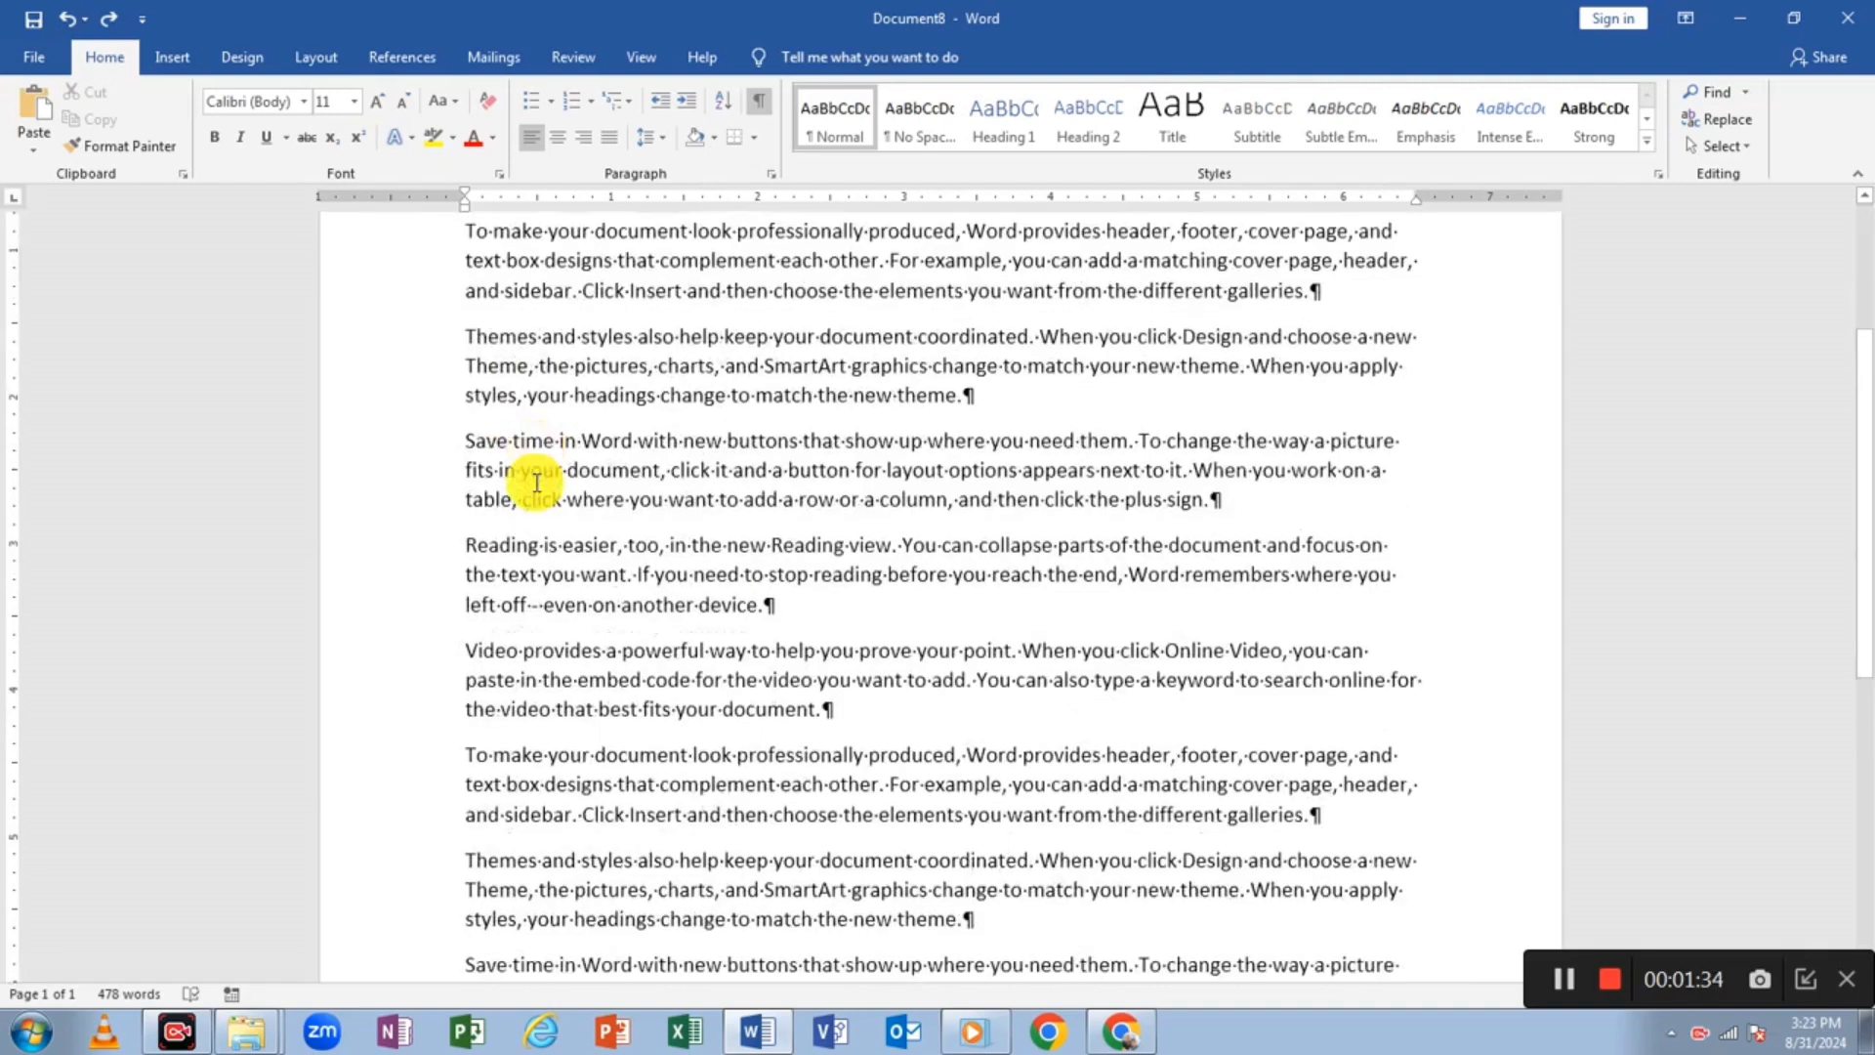
- Insert a page break before the second "Save time in Word" paragraph
{"action": "scroll", "coordinate": [492, 727], "scroll_direction": "down", "scroll_amount": 2}
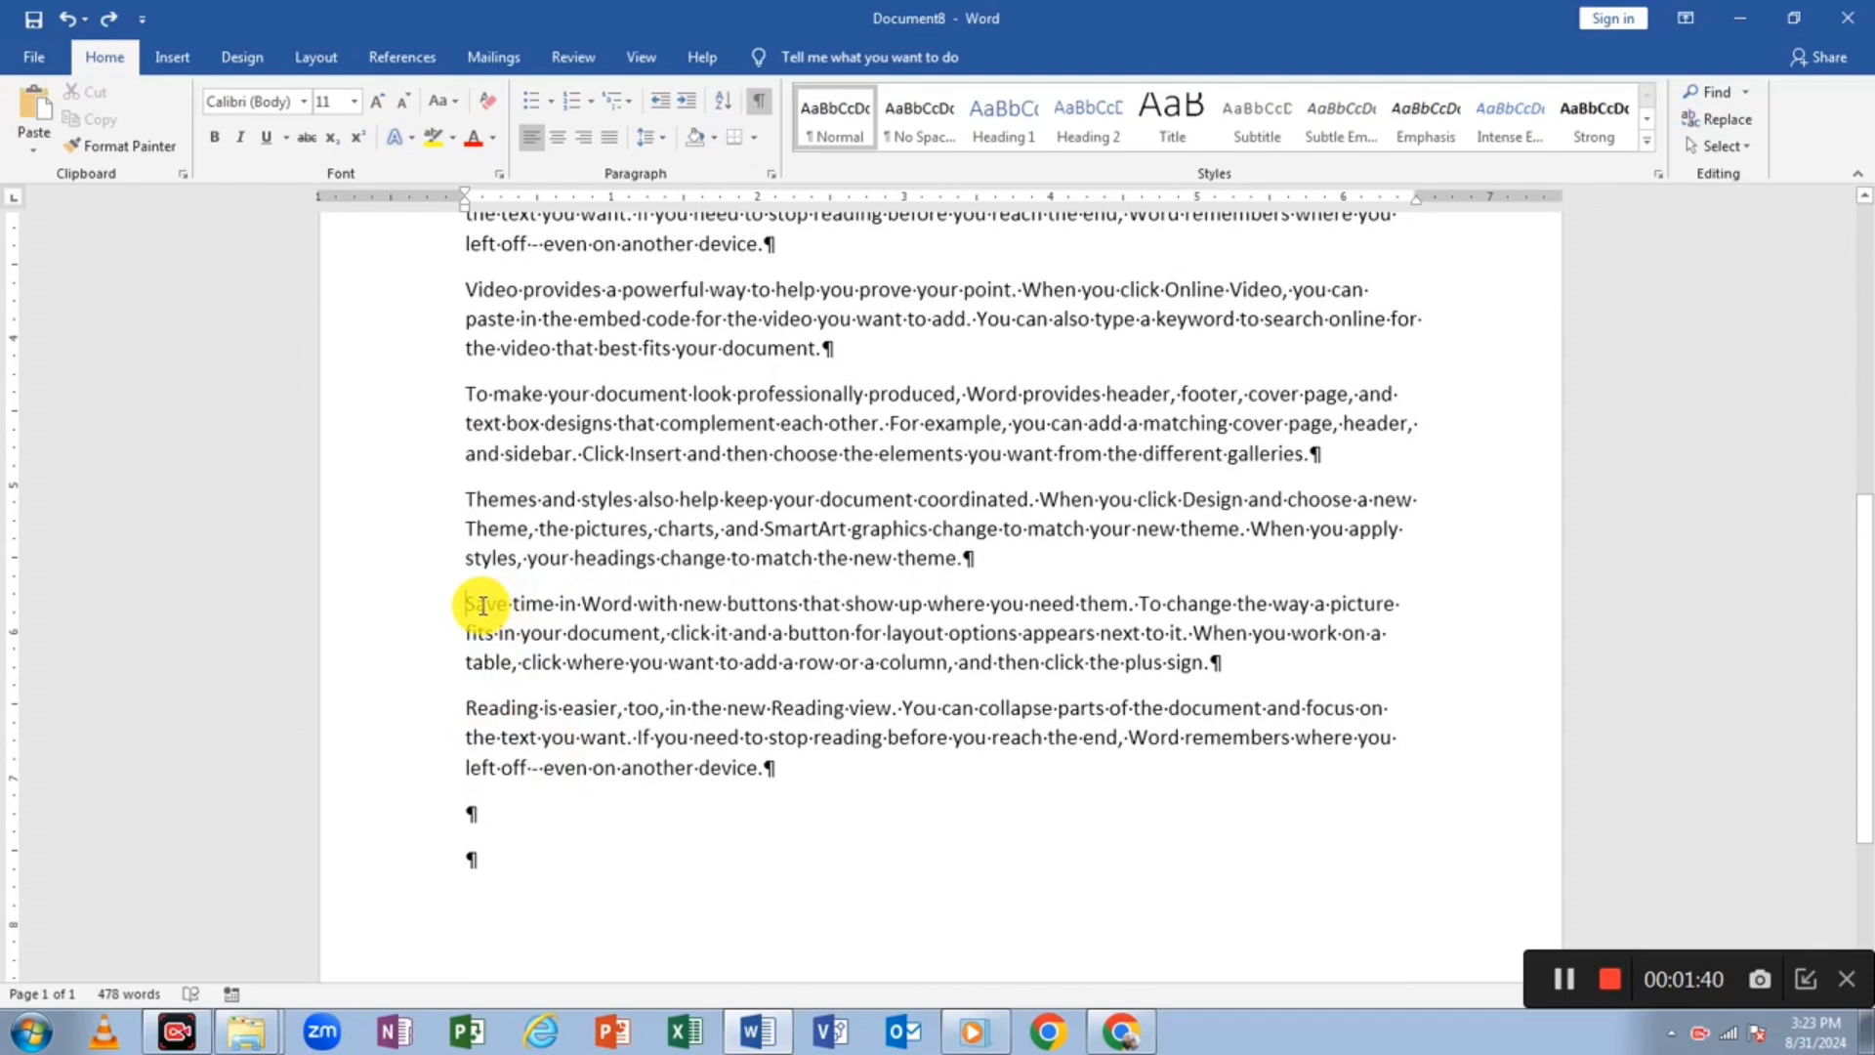
{"action": "left_click", "coordinate": [318, 57]}
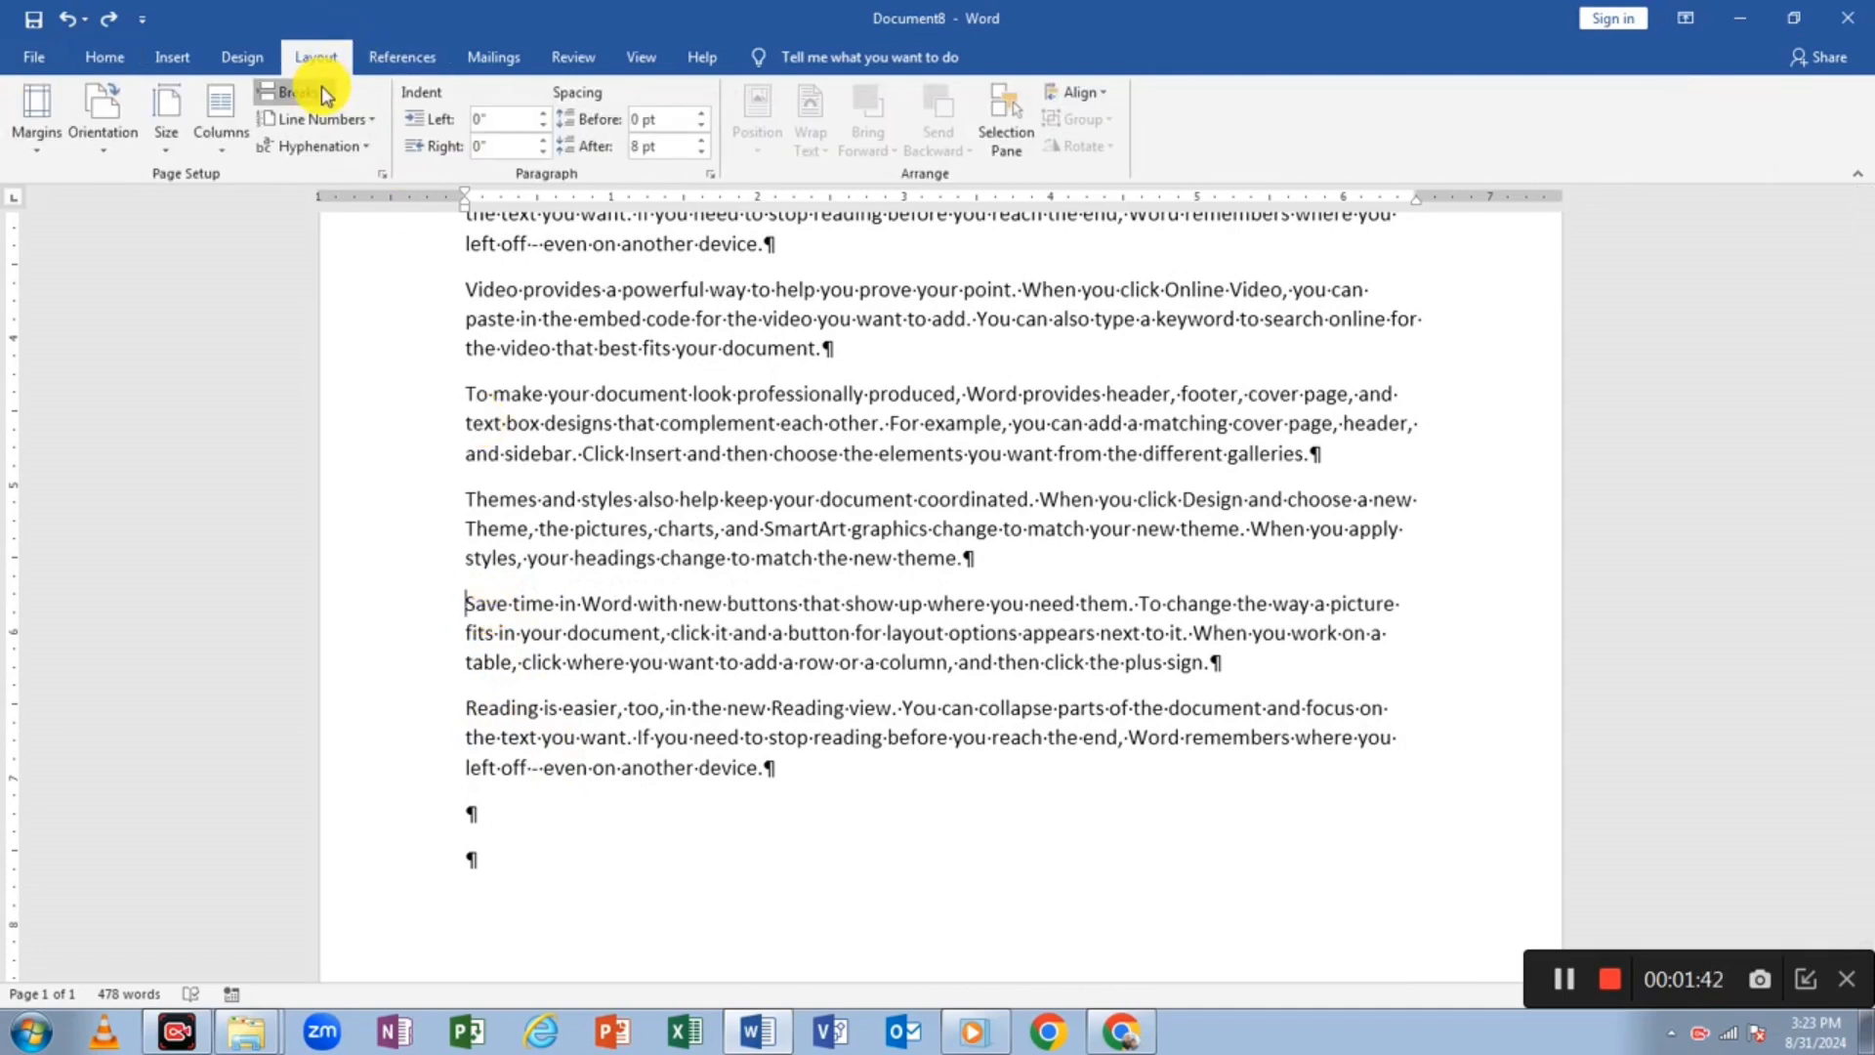
{"action": "left_click", "coordinate": [321, 91]}
{"action": "left_click", "coordinate": [401, 152]}
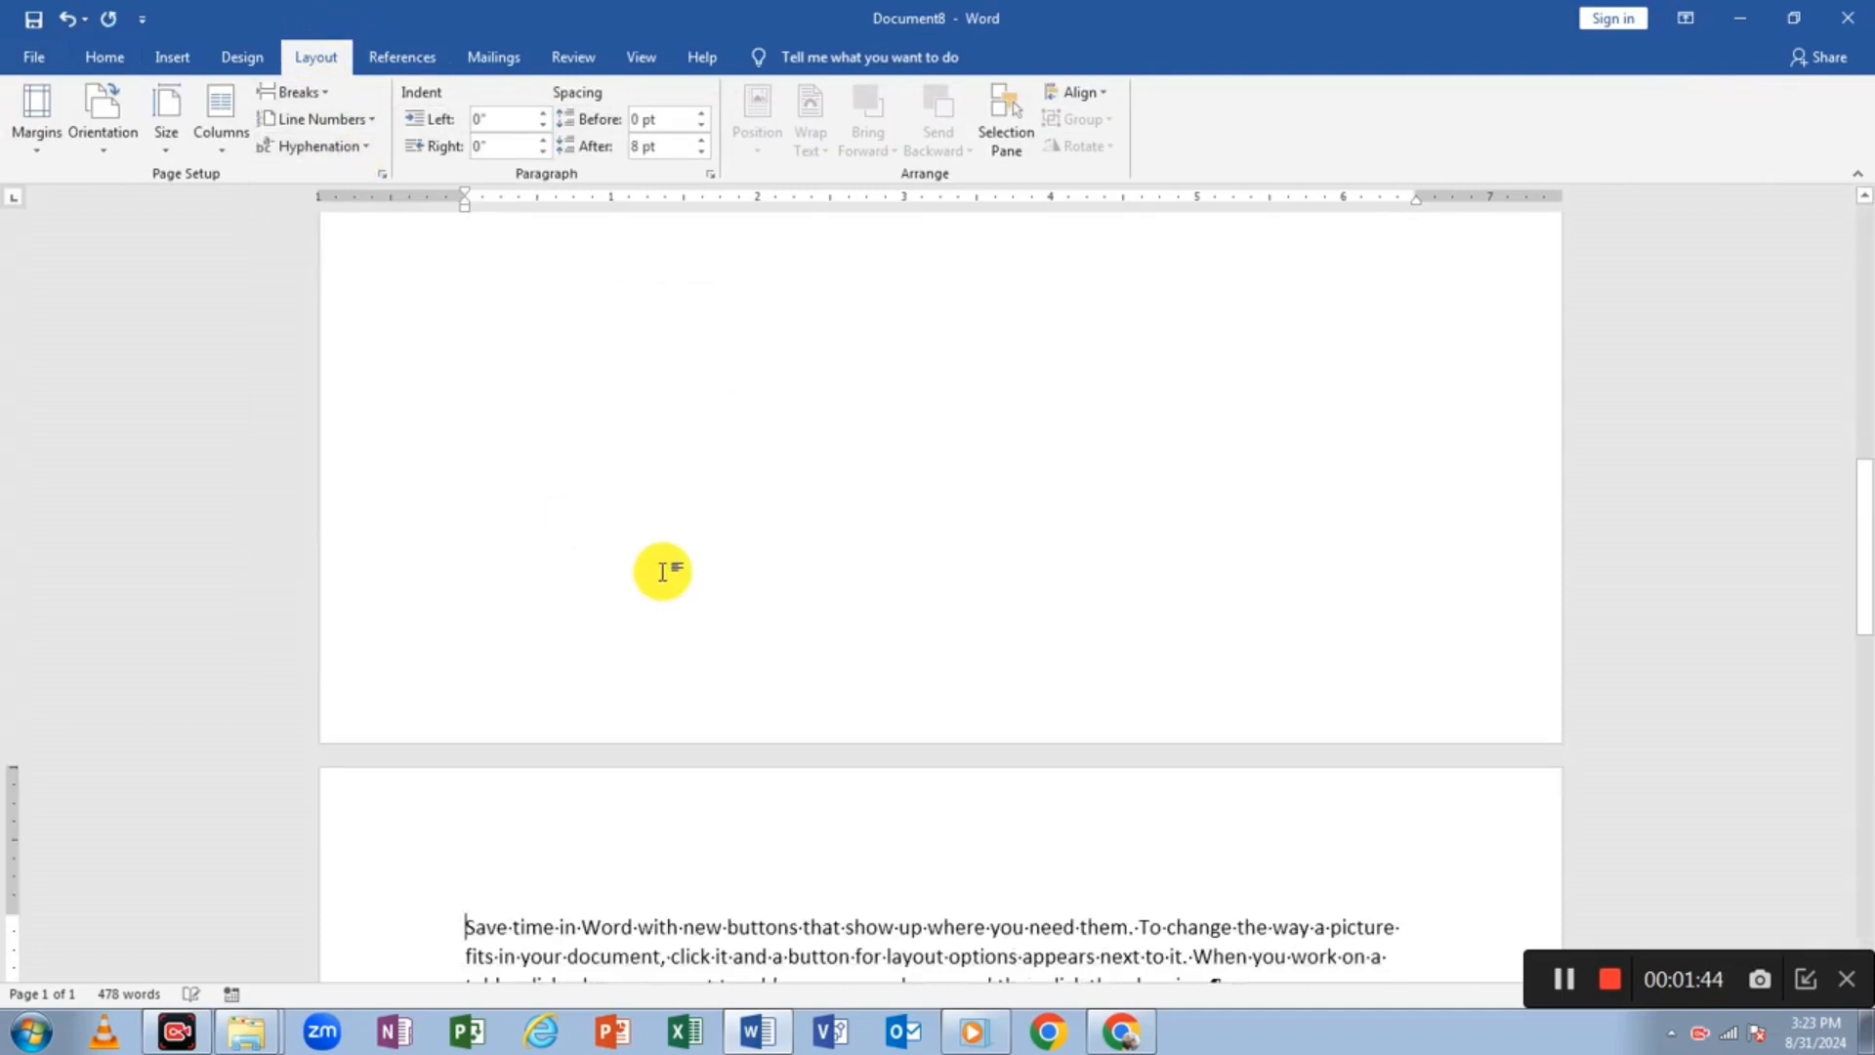
{"action": "scroll", "coordinate": [668, 564], "scroll_direction": "down", "scroll_amount": 2}
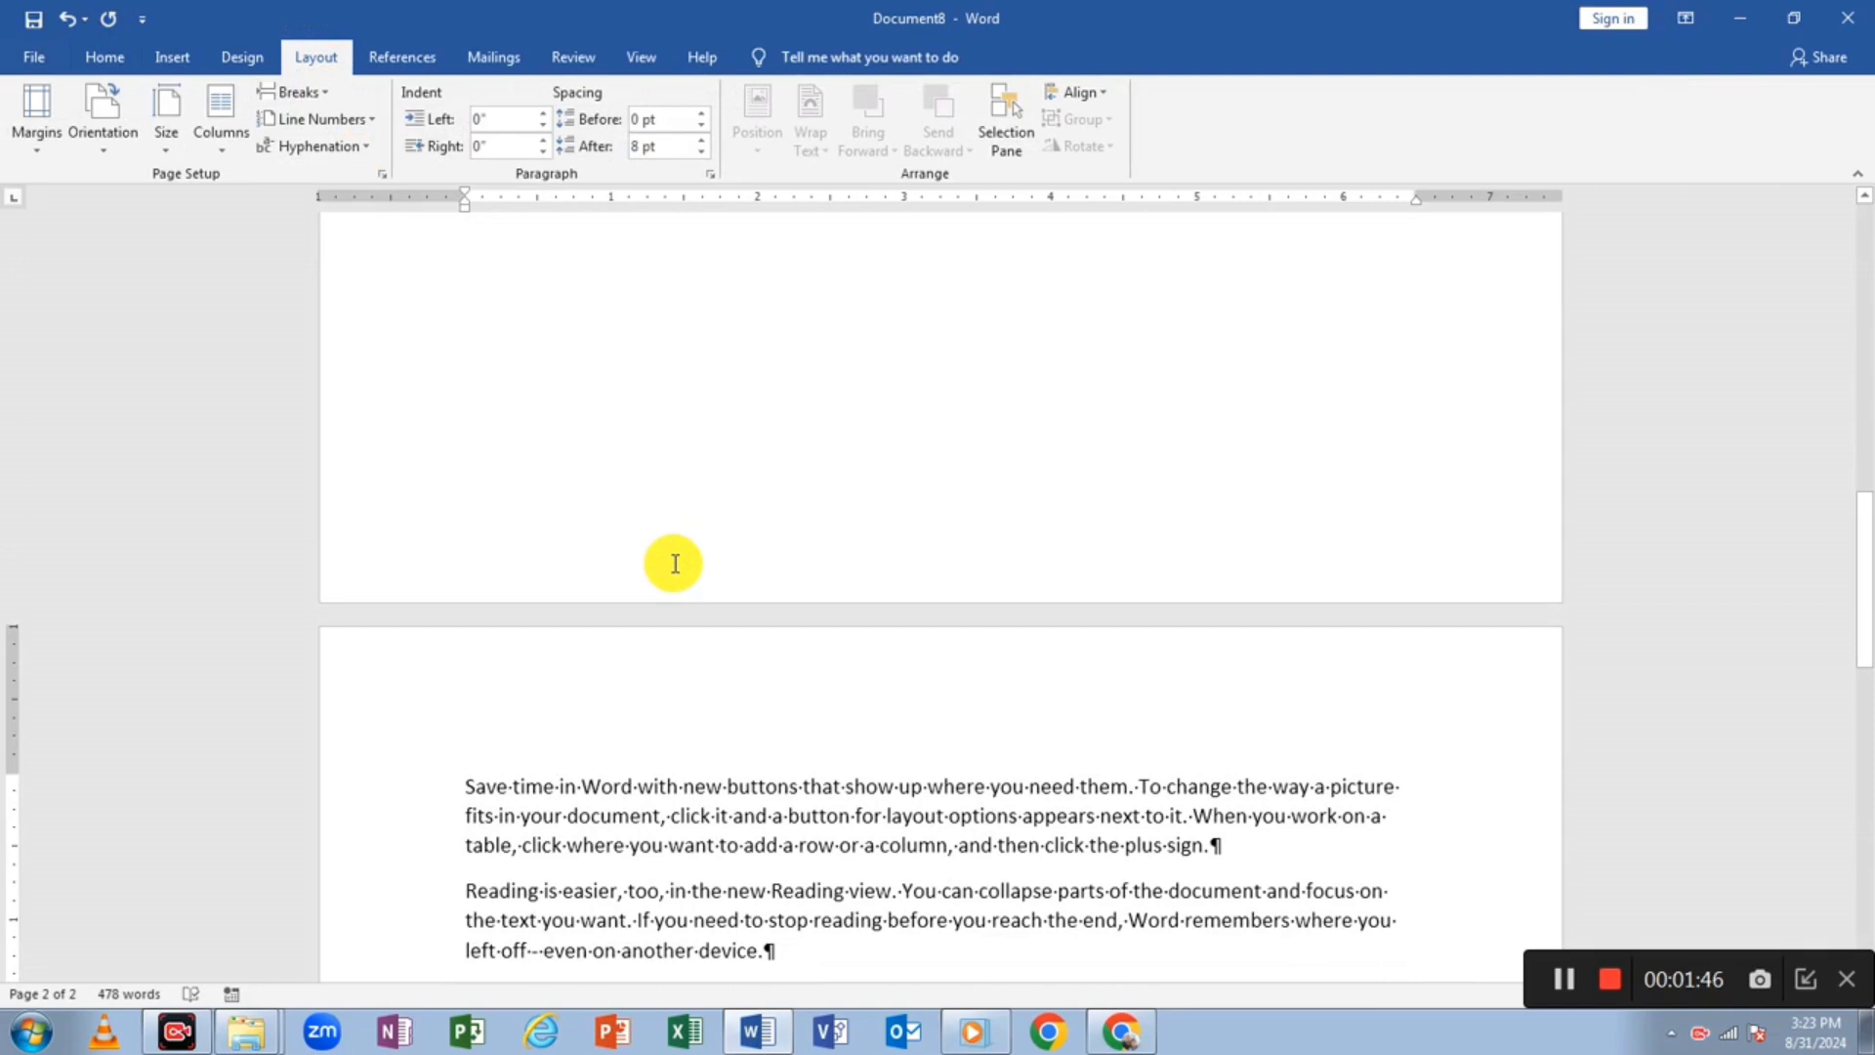
{"action": "scroll", "coordinate": [649, 627], "scroll_direction": "down", "scroll_amount": 2}
- Copy the "To make your document" and "Themes and styles" paragraphs above the page break and paste them on a new line before the break
{"action": "scroll", "coordinate": [616, 673], "scroll_direction": "up", "scroll_amount": 8}
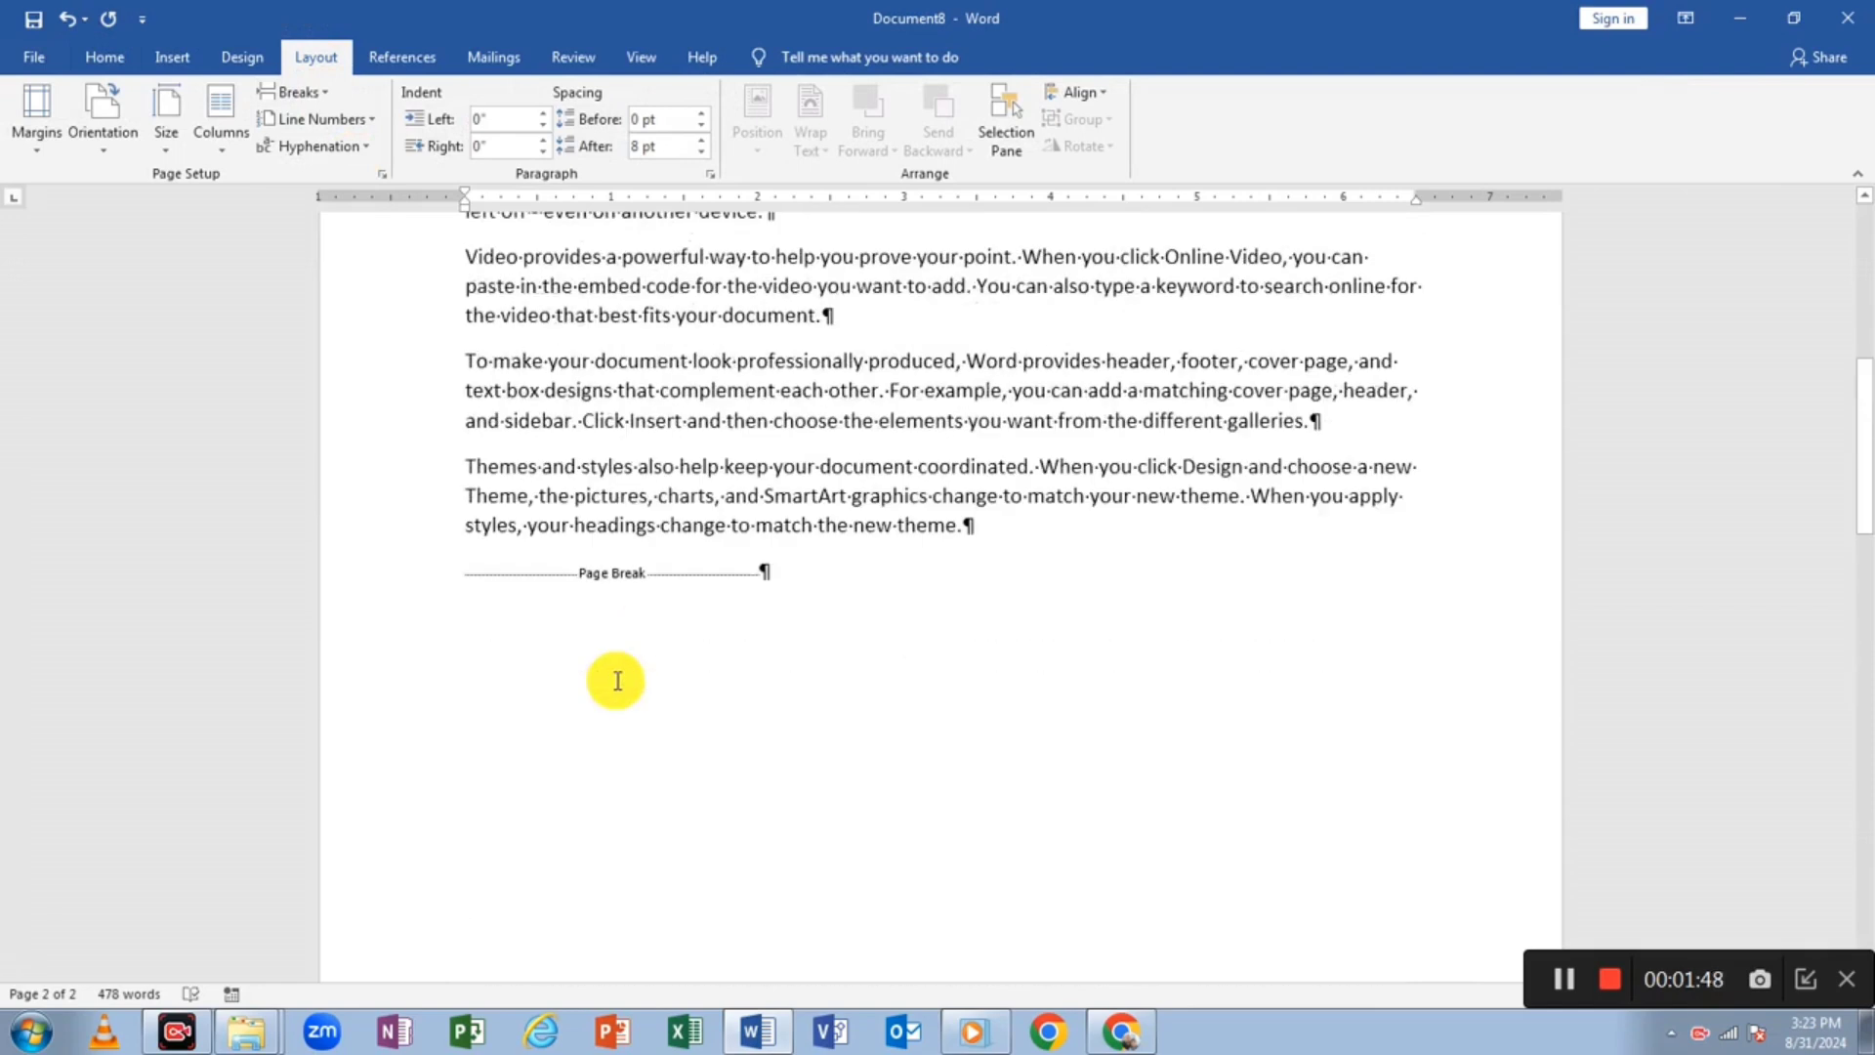
{"action": "scroll", "coordinate": [617, 680], "scroll_direction": "up", "scroll_amount": 2}
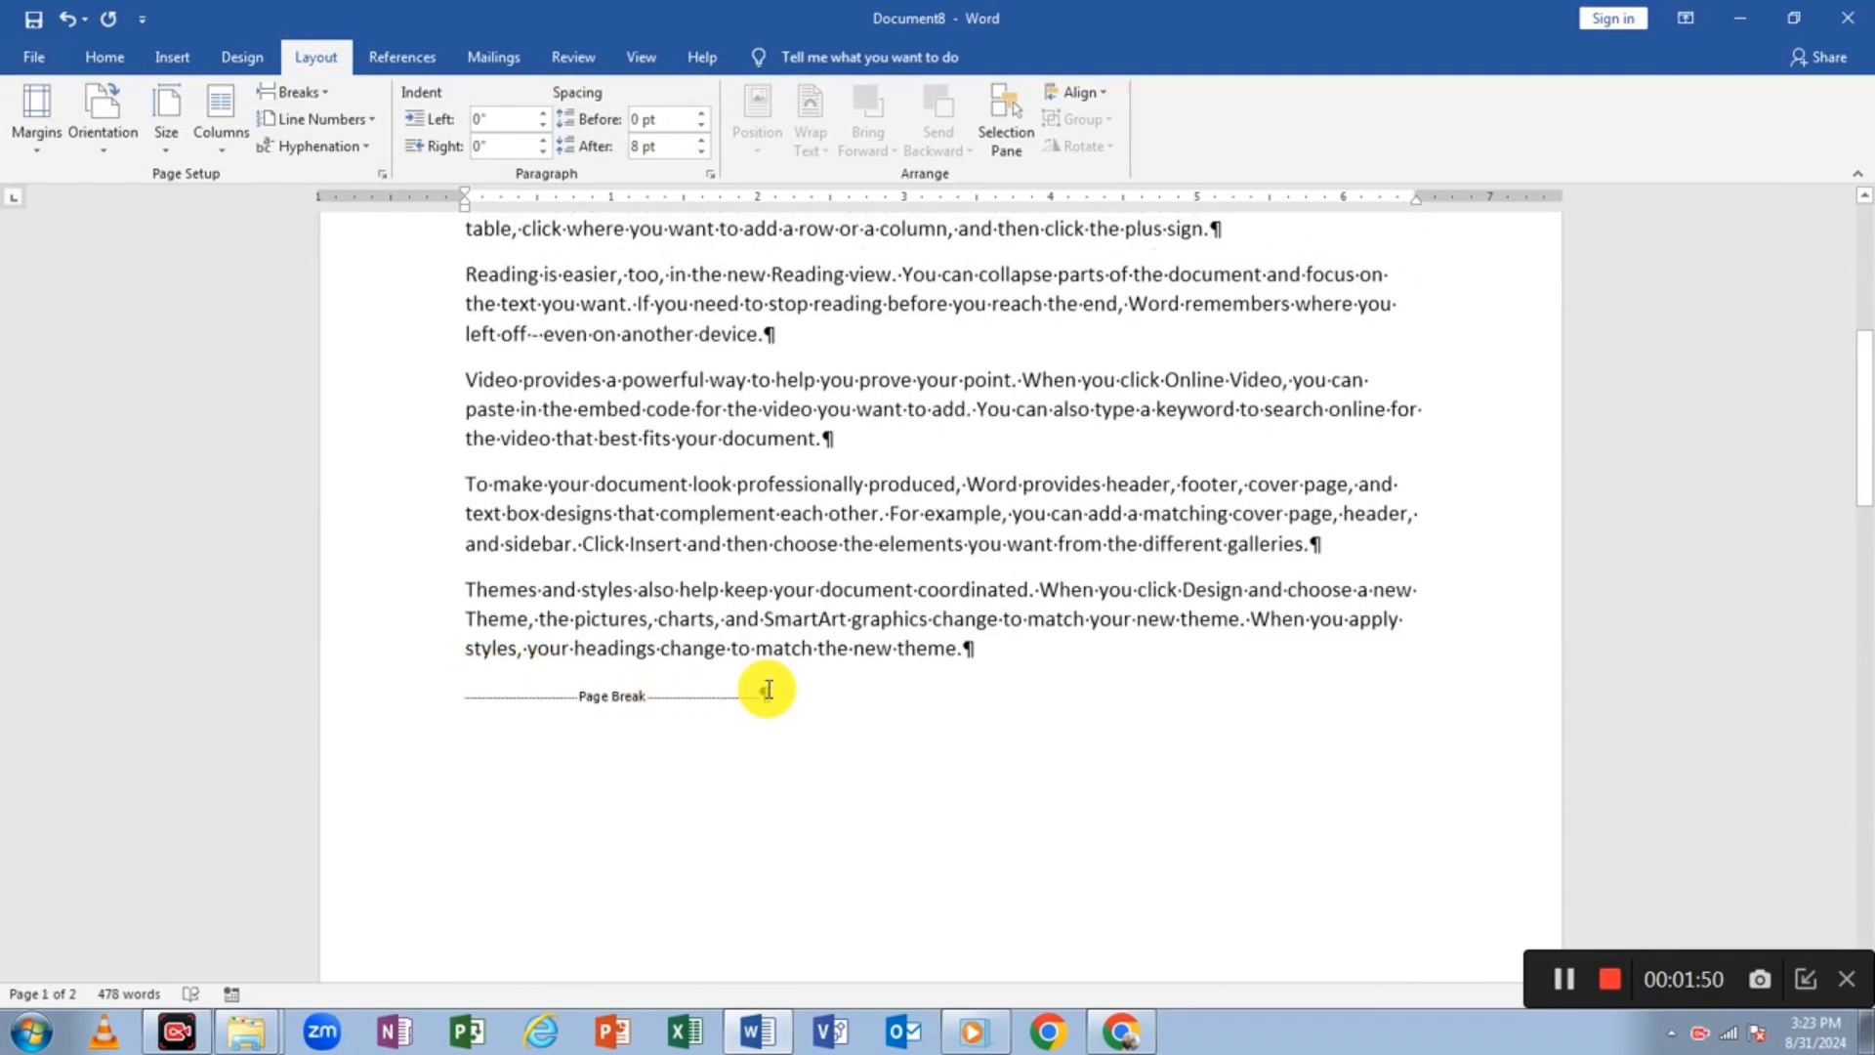
{"action": "scroll", "coordinate": [910, 676], "scroll_direction": "down", "scroll_amount": 1}
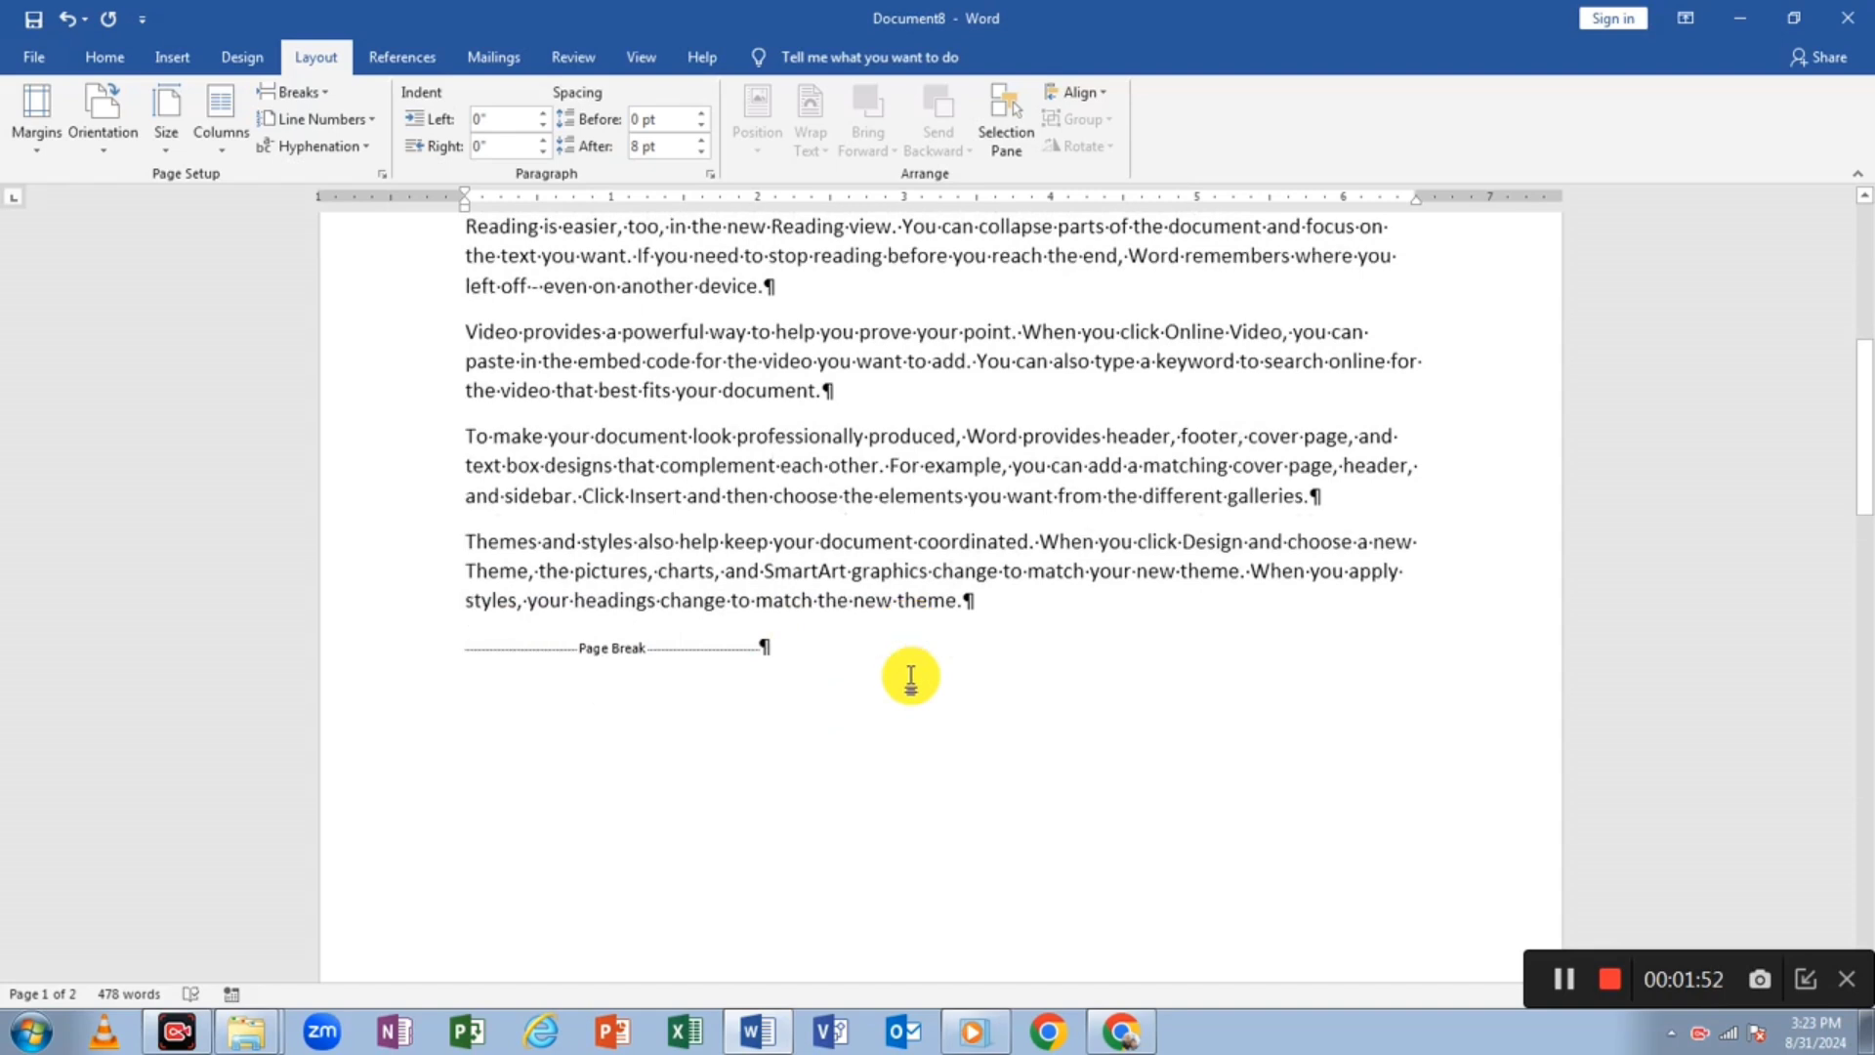
{"action": "scroll", "coordinate": [910, 676], "scroll_direction": "down", "scroll_amount": 2}
{"action": "left_click", "coordinate": [992, 507]}
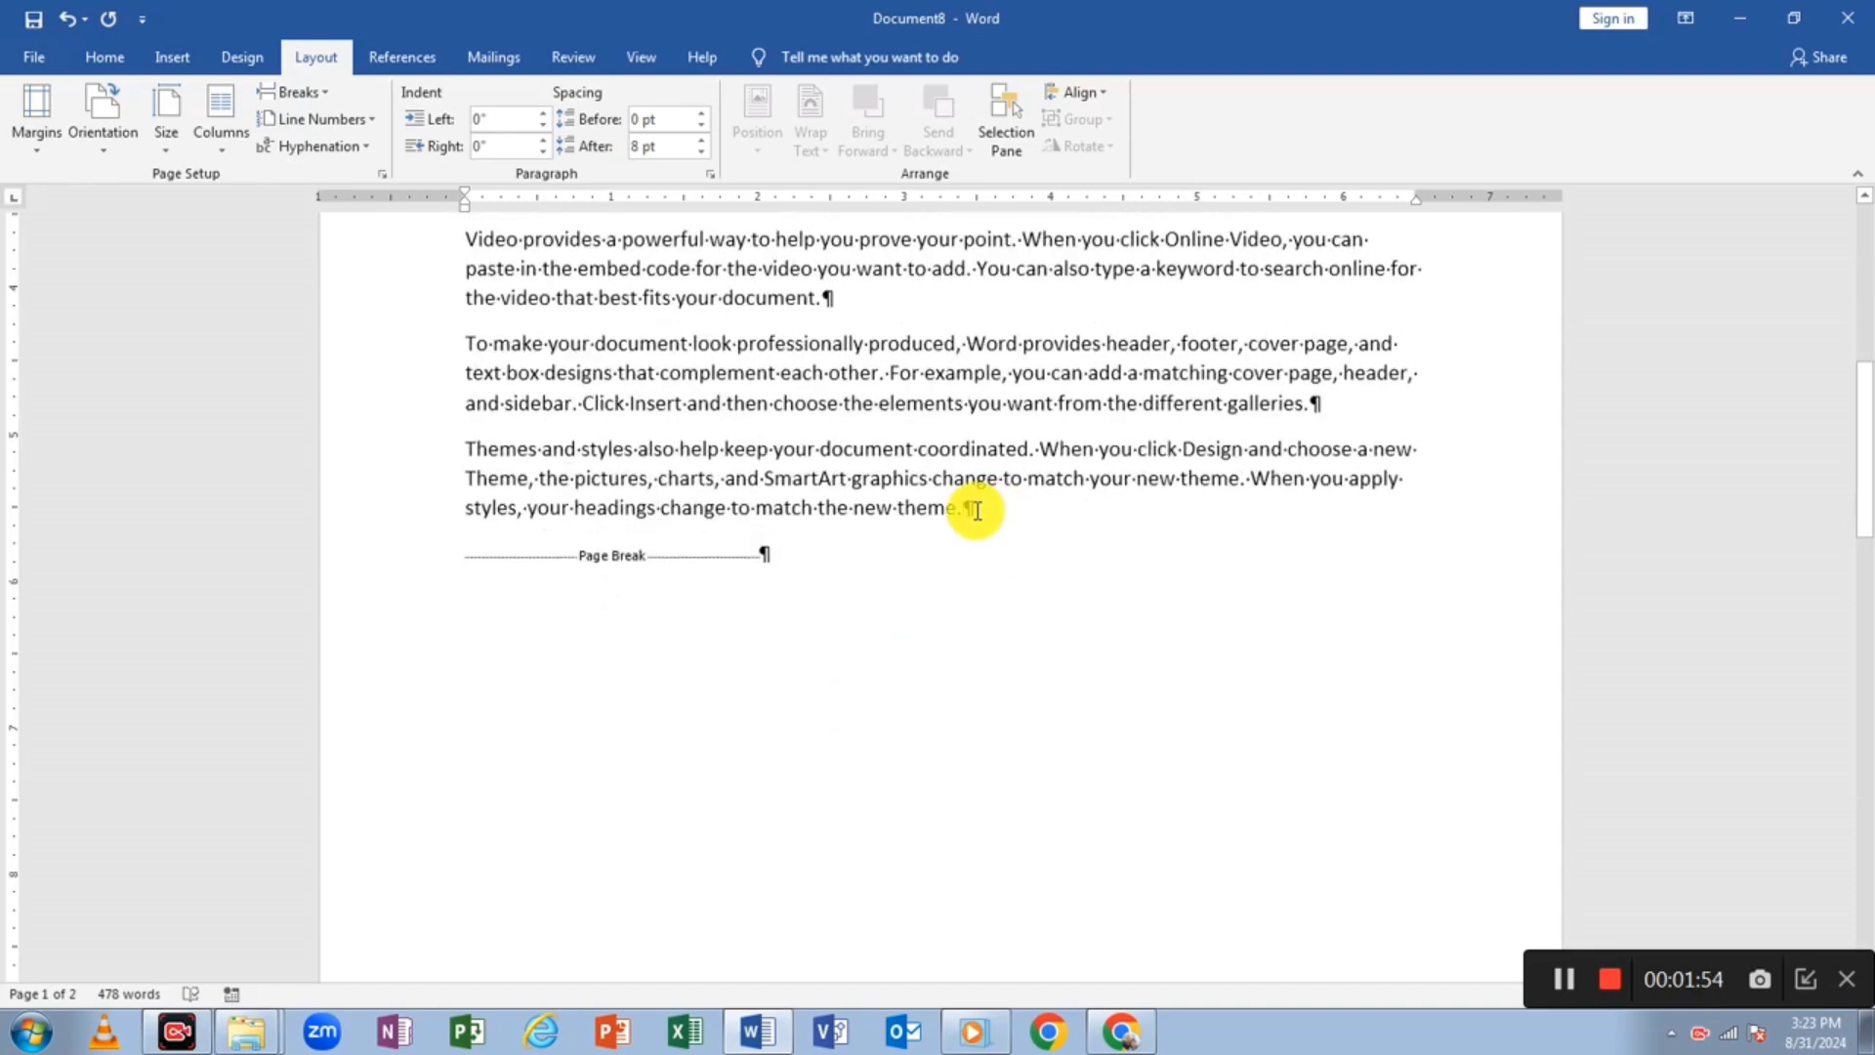
{"action": "left_click_drag", "start_coordinate": [974, 509], "coordinate": [452, 347]}
{"action": "key", "text": "ctrl+c"}
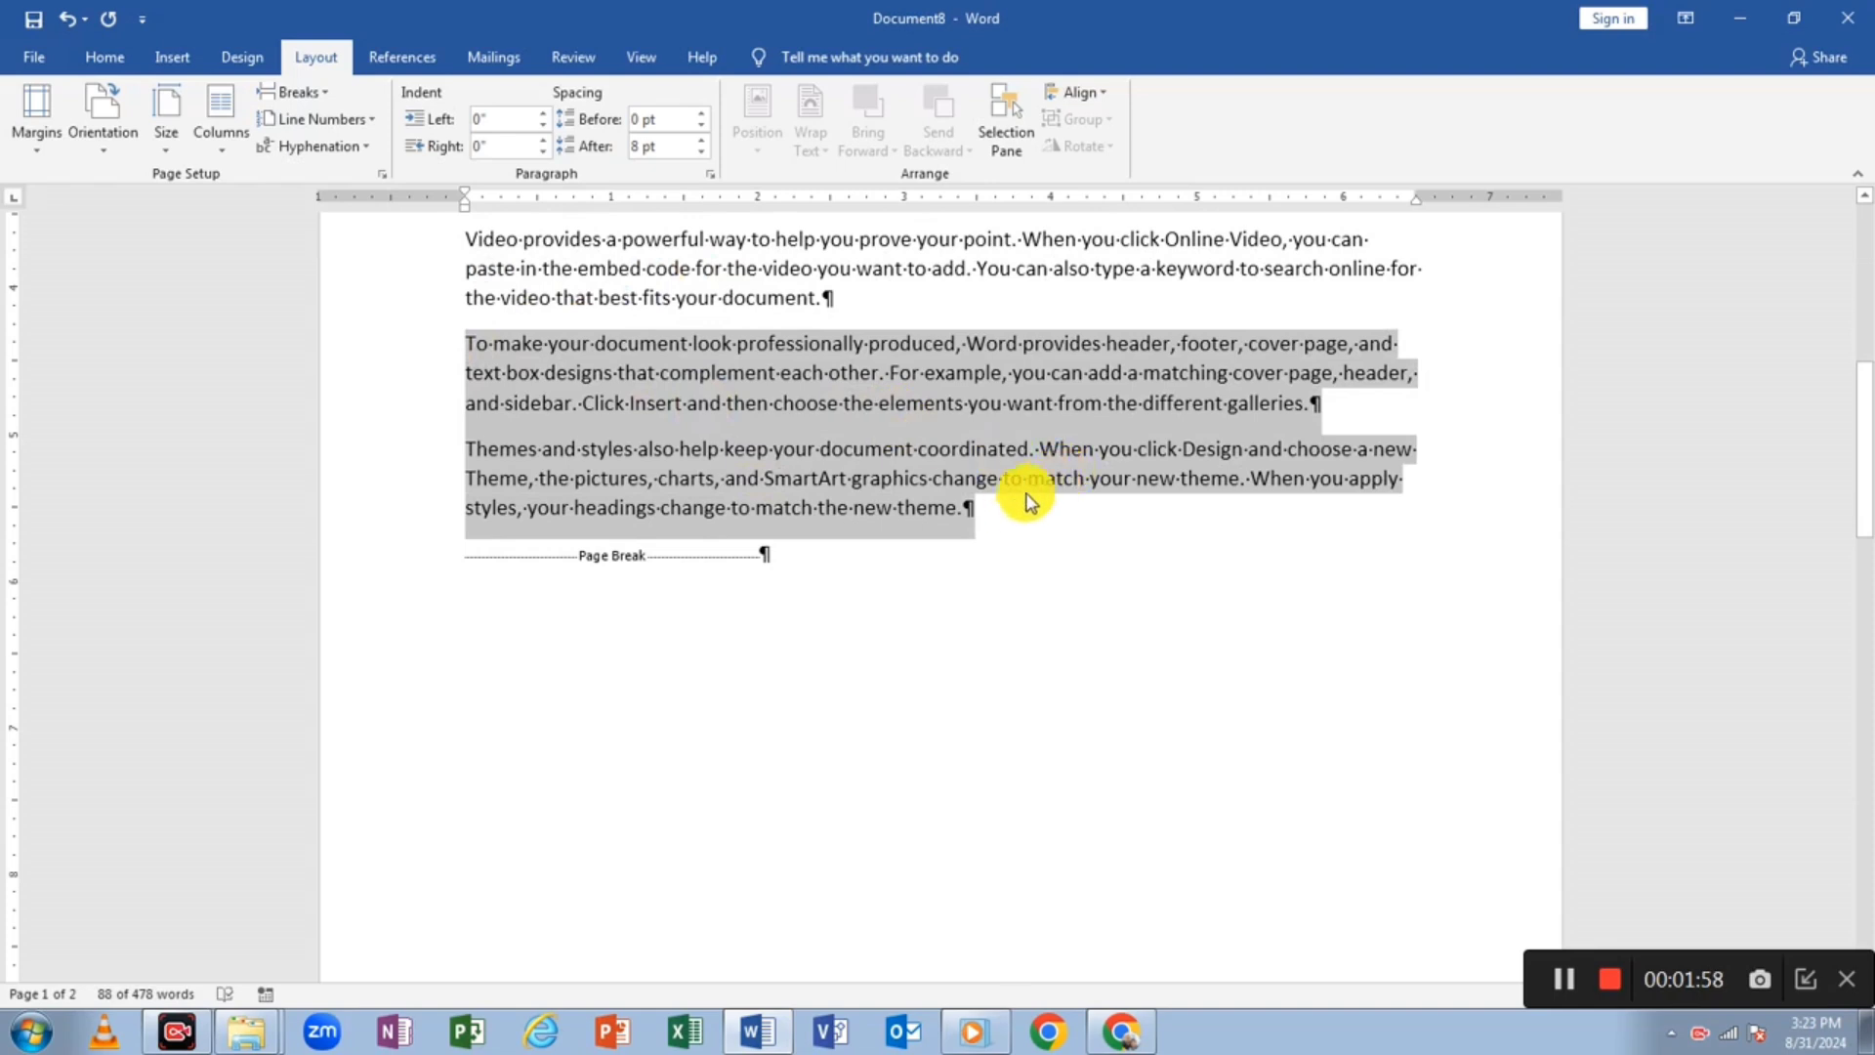
{"action": "left_click", "coordinate": [1006, 511]}
{"action": "key", "text": "Return"}
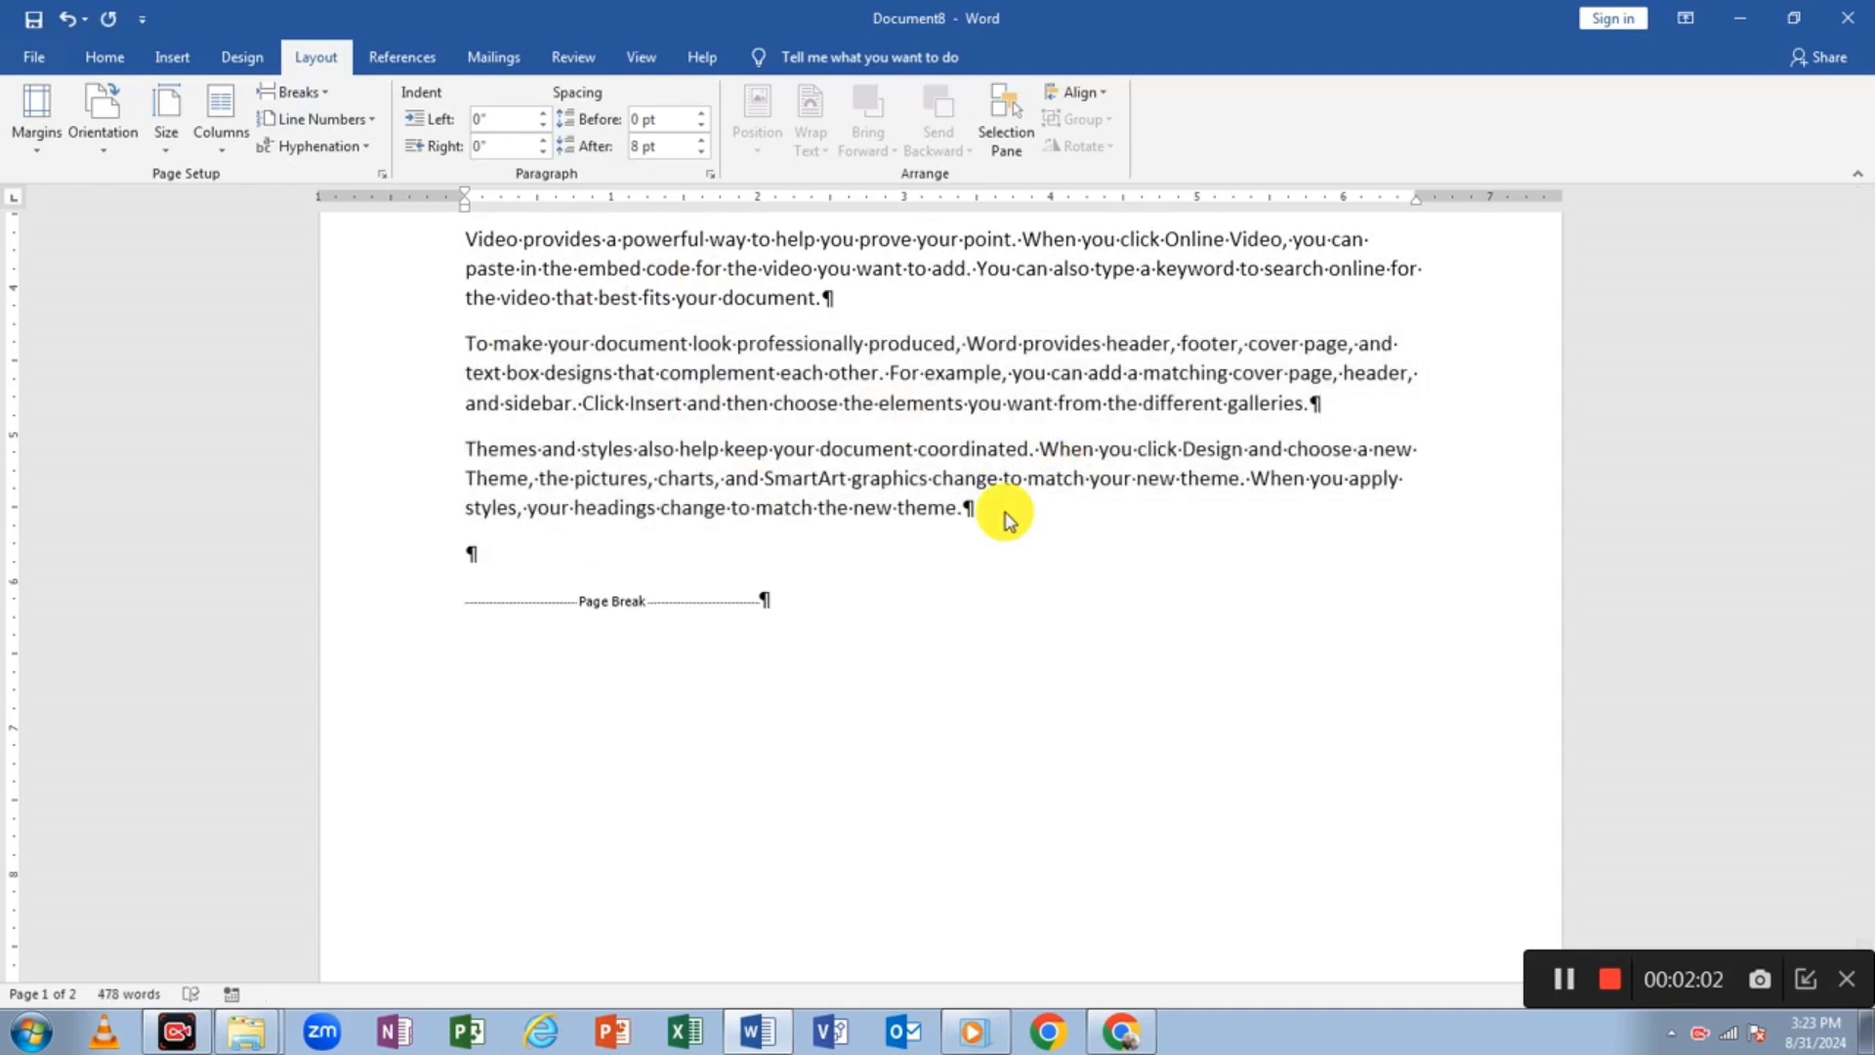
{"action": "key", "text": "ctrl+v"}
{"action": "scroll", "coordinate": [1006, 512], "scroll_direction": "down", "scroll_amount": 8}
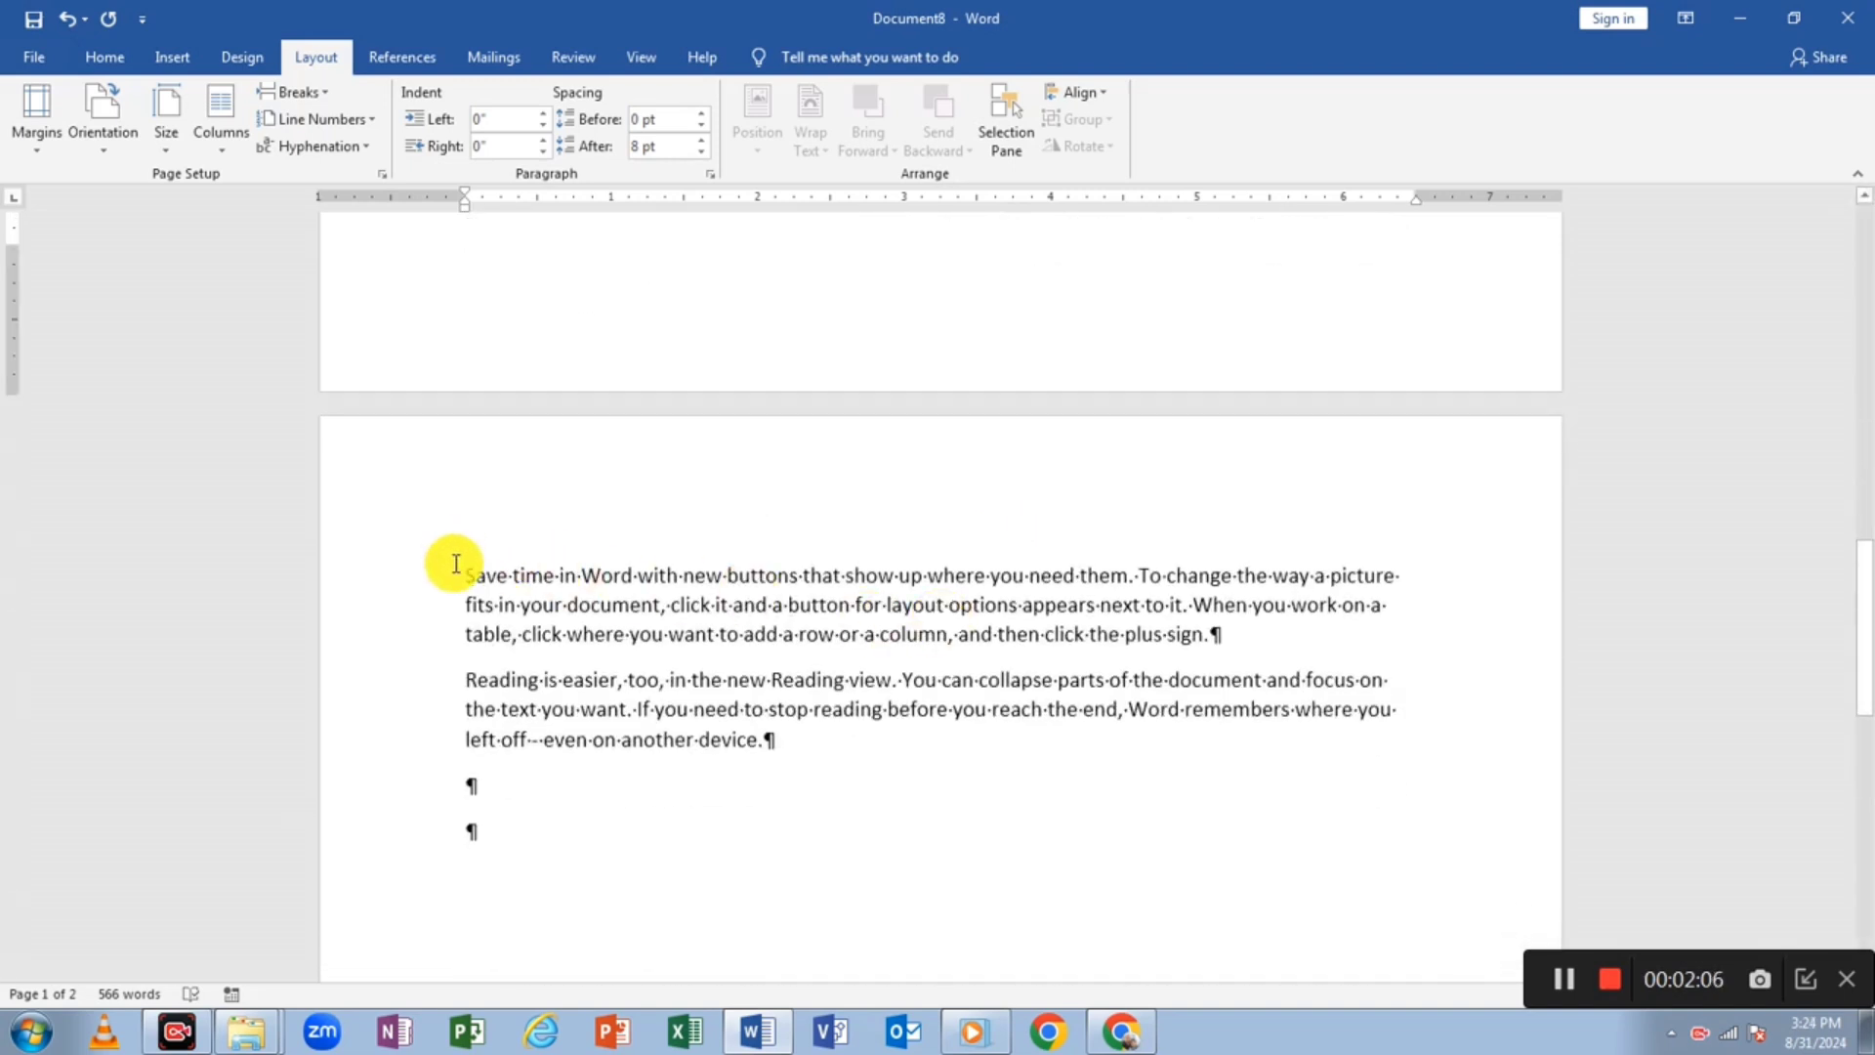
{"action": "scroll", "coordinate": [870, 606], "scroll_direction": "up", "scroll_amount": 8}
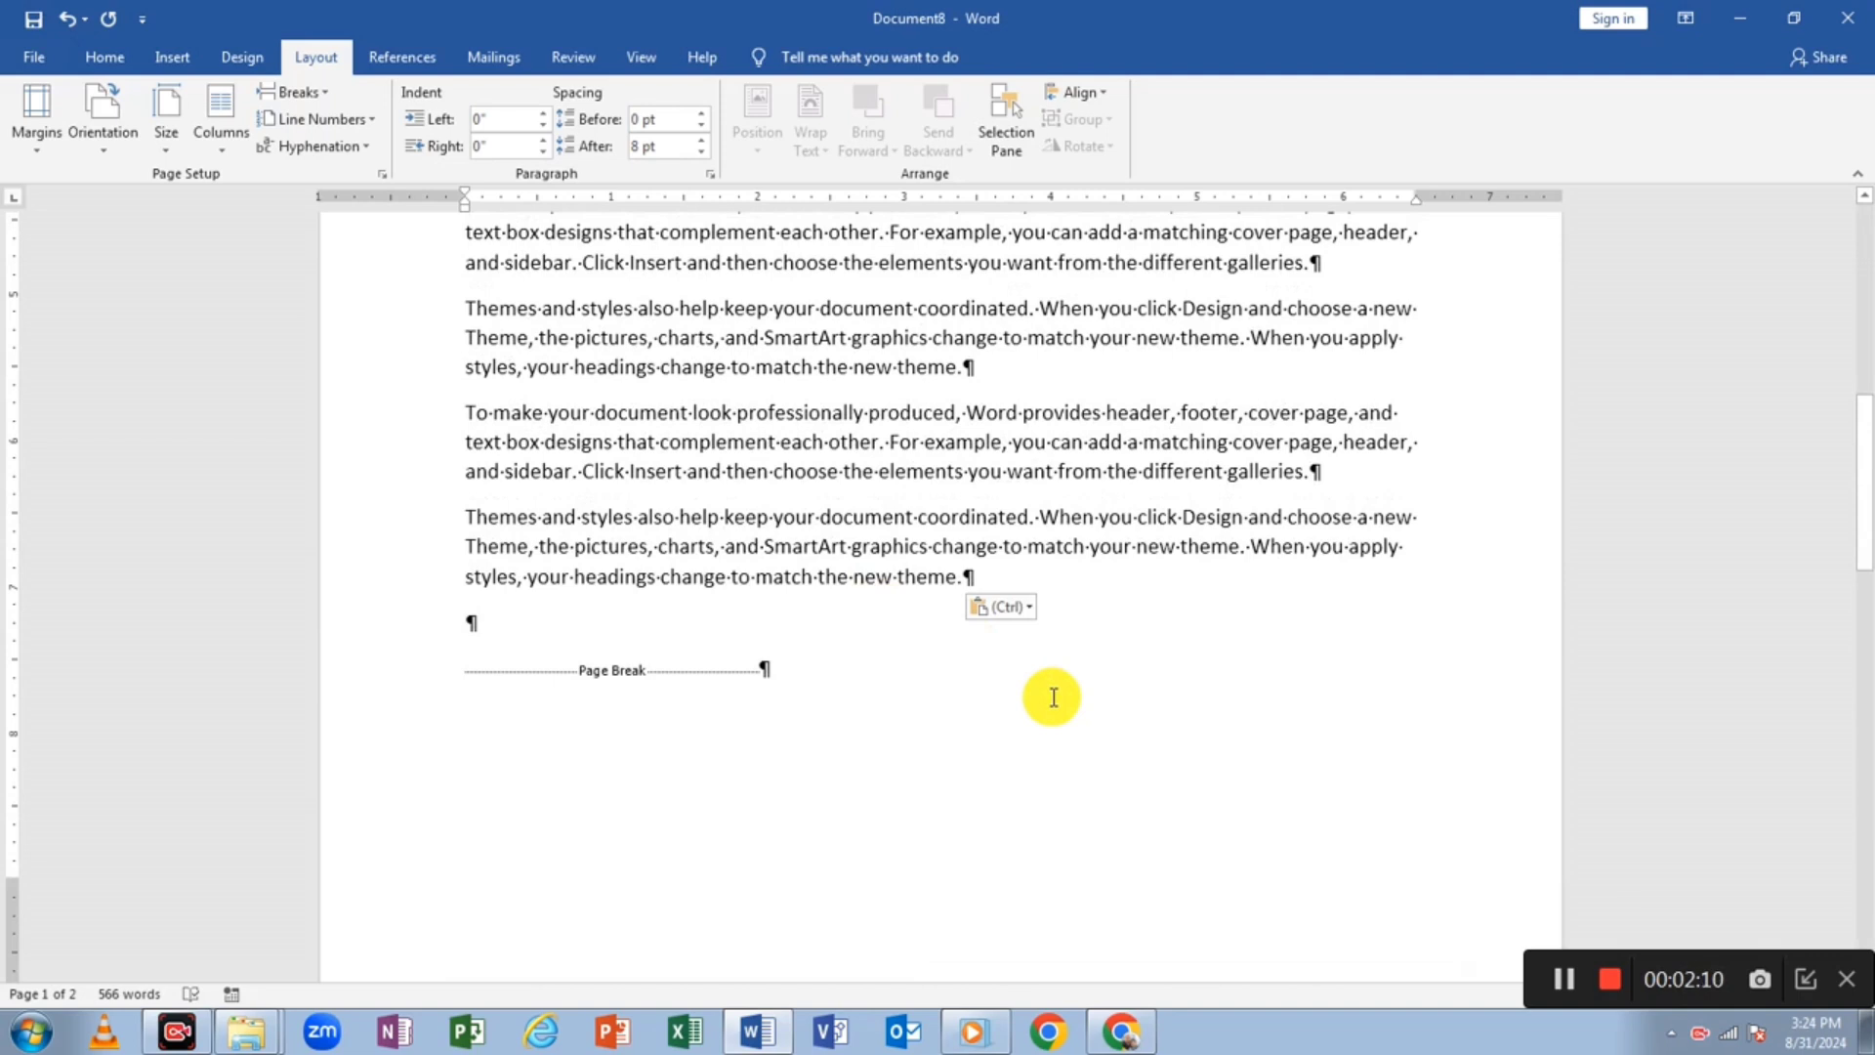
- Undo the pasted paragraphs, the added line and the page break
{"action": "key", "text": "ctrl+z"}
{"action": "key", "text": "ctrl+z"}
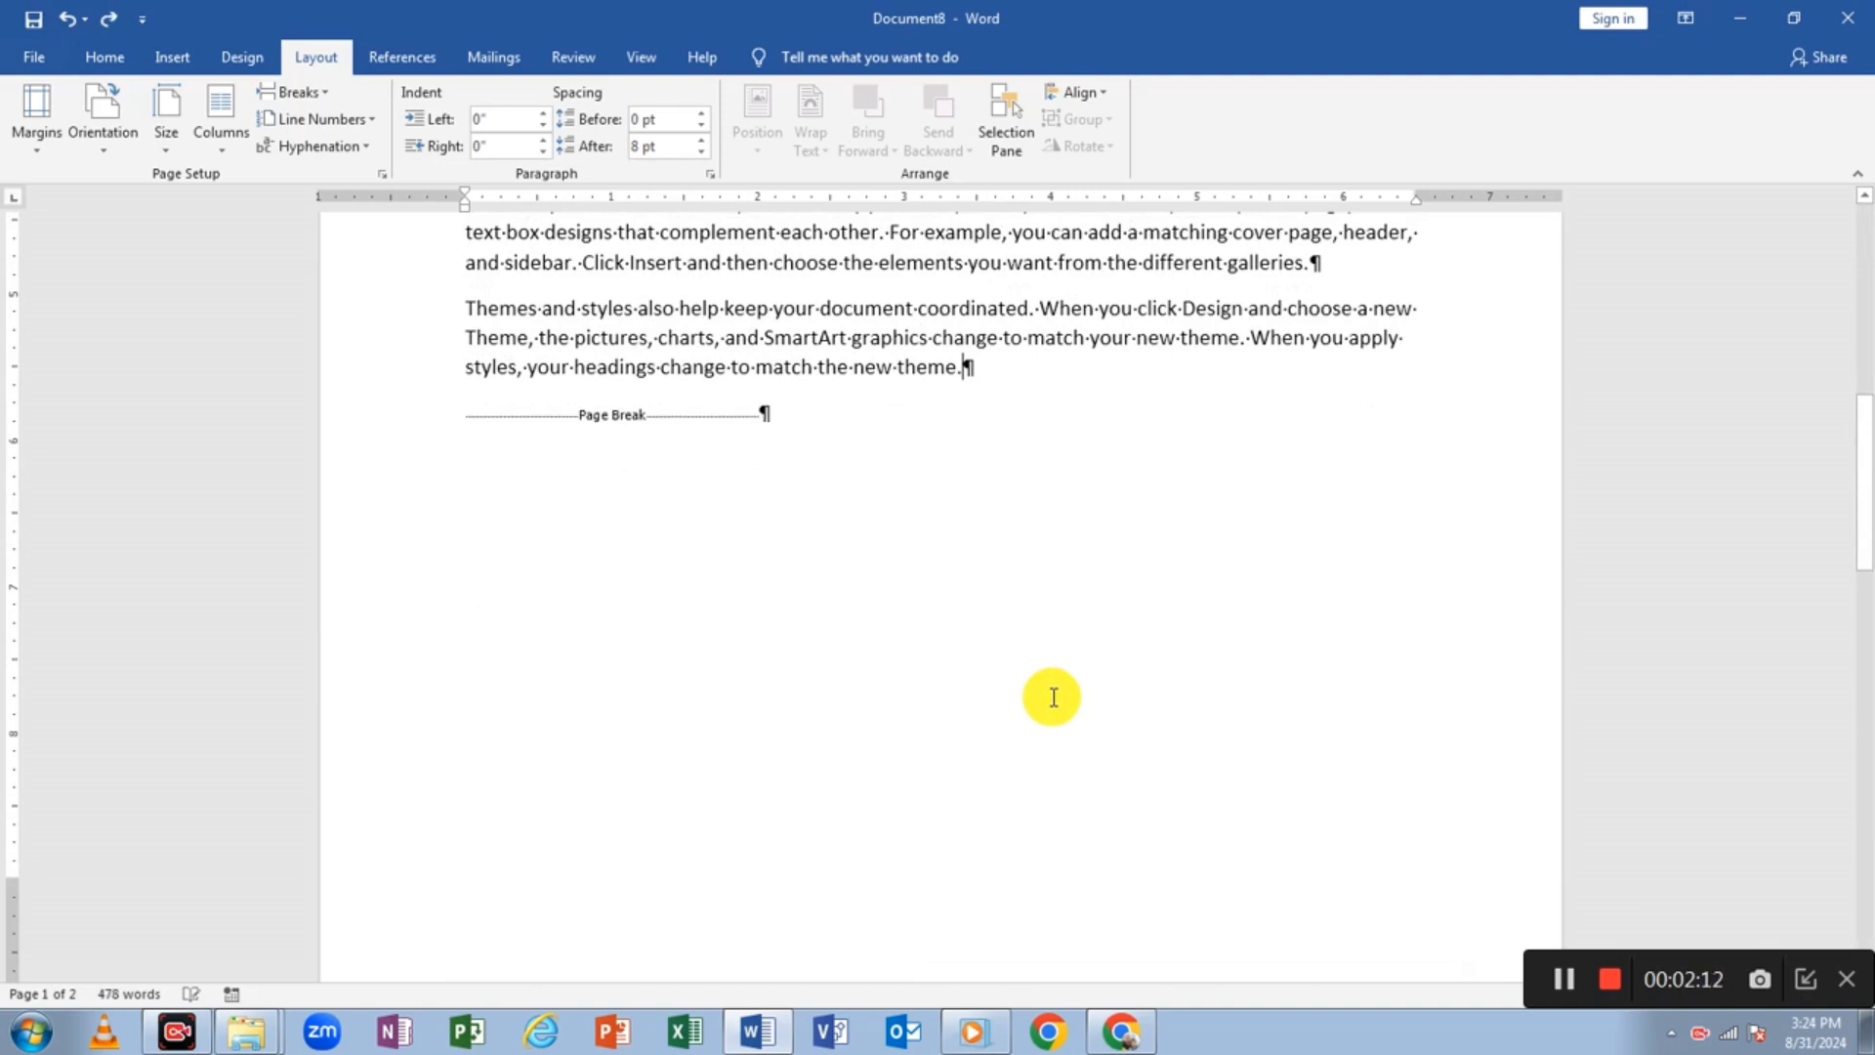
{"action": "key", "text": "ctrl+z"}
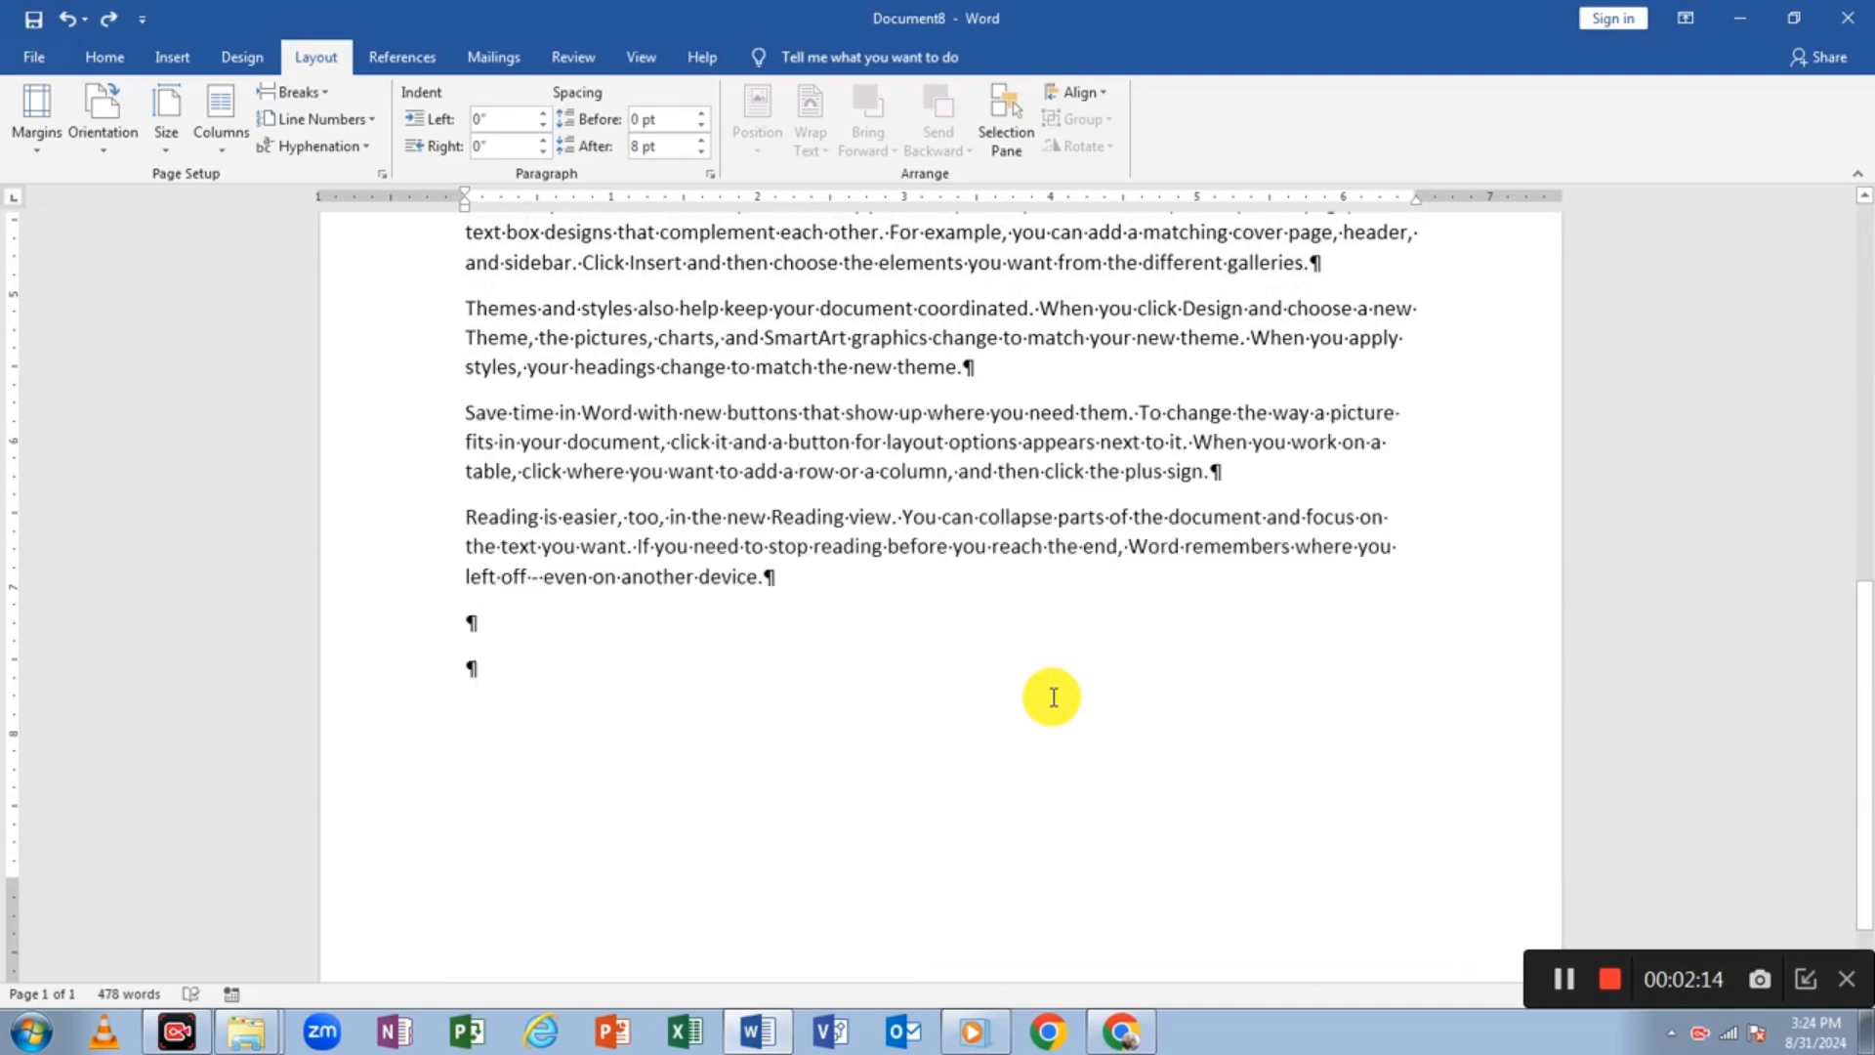
{"action": "scroll", "coordinate": [917, 653], "scroll_direction": "up", "scroll_amount": 7}
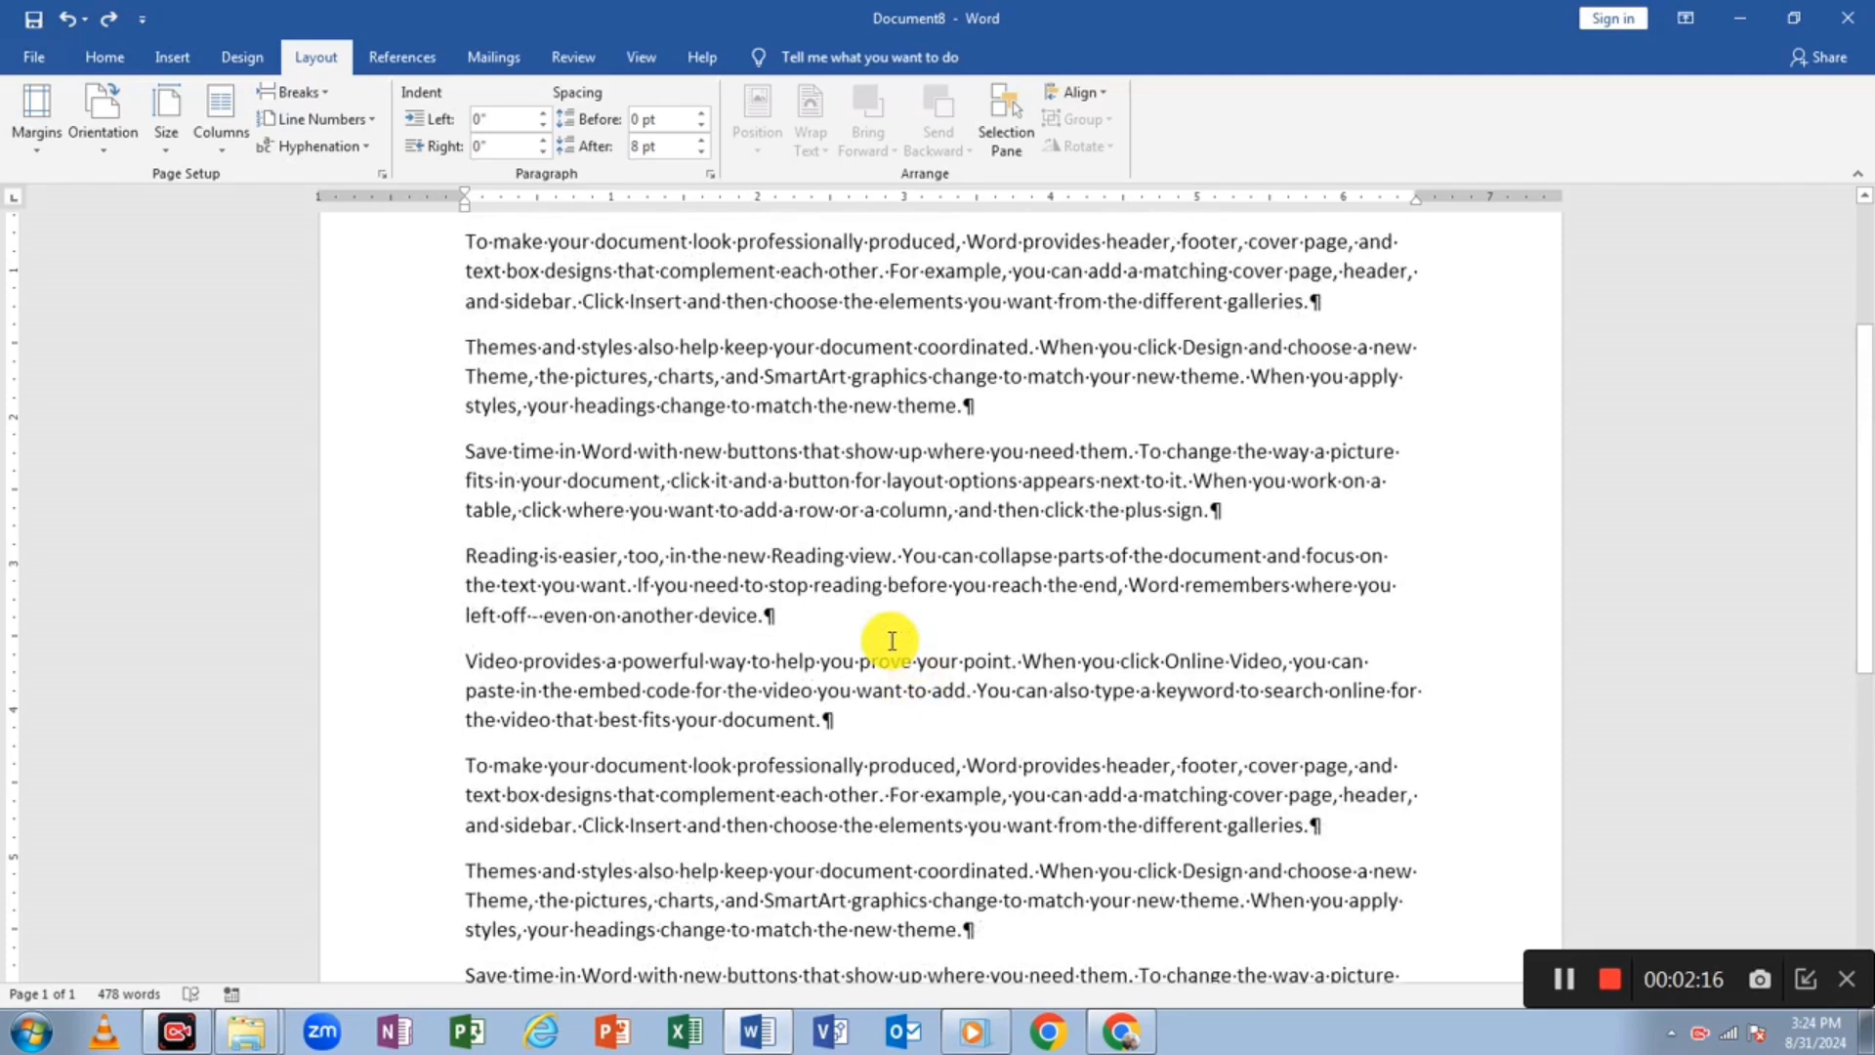
{"action": "scroll", "coordinate": [892, 641], "scroll_direction": "up", "scroll_amount": 3}
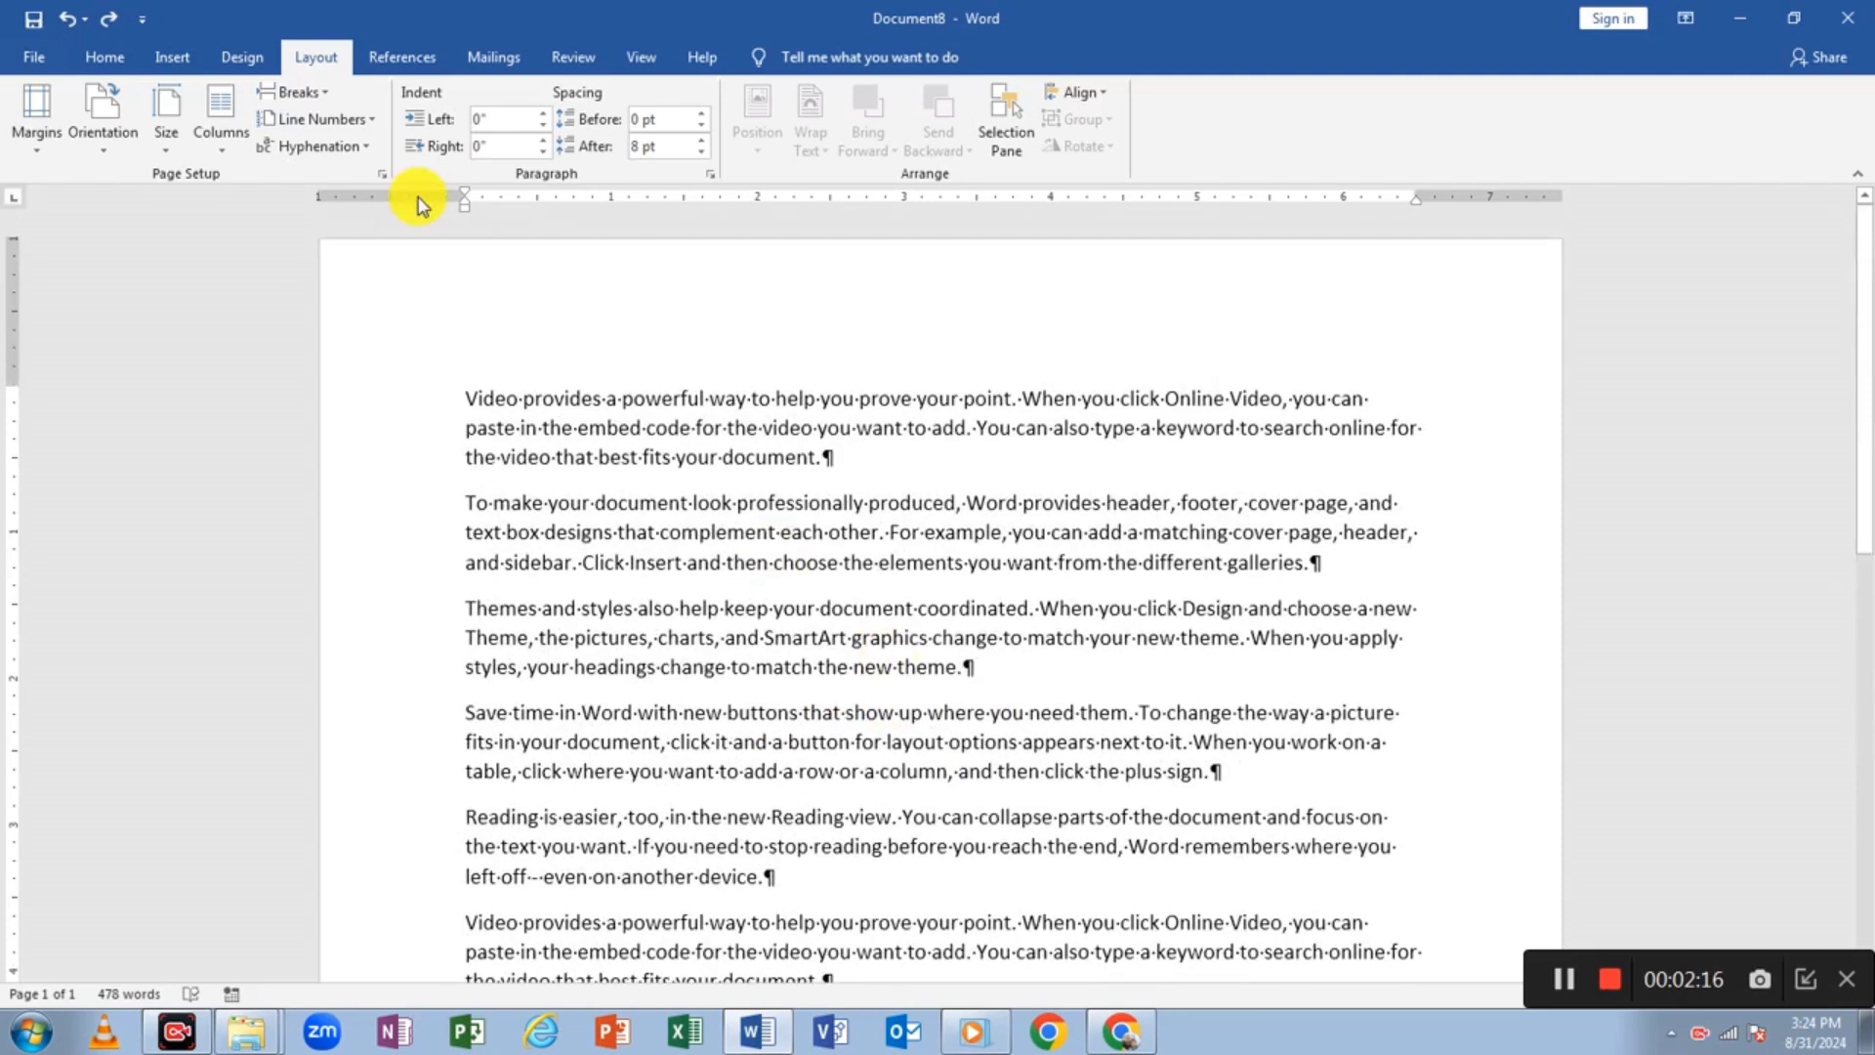
- Format the entire document text in two columns
{"action": "left_click", "coordinate": [328, 101]}
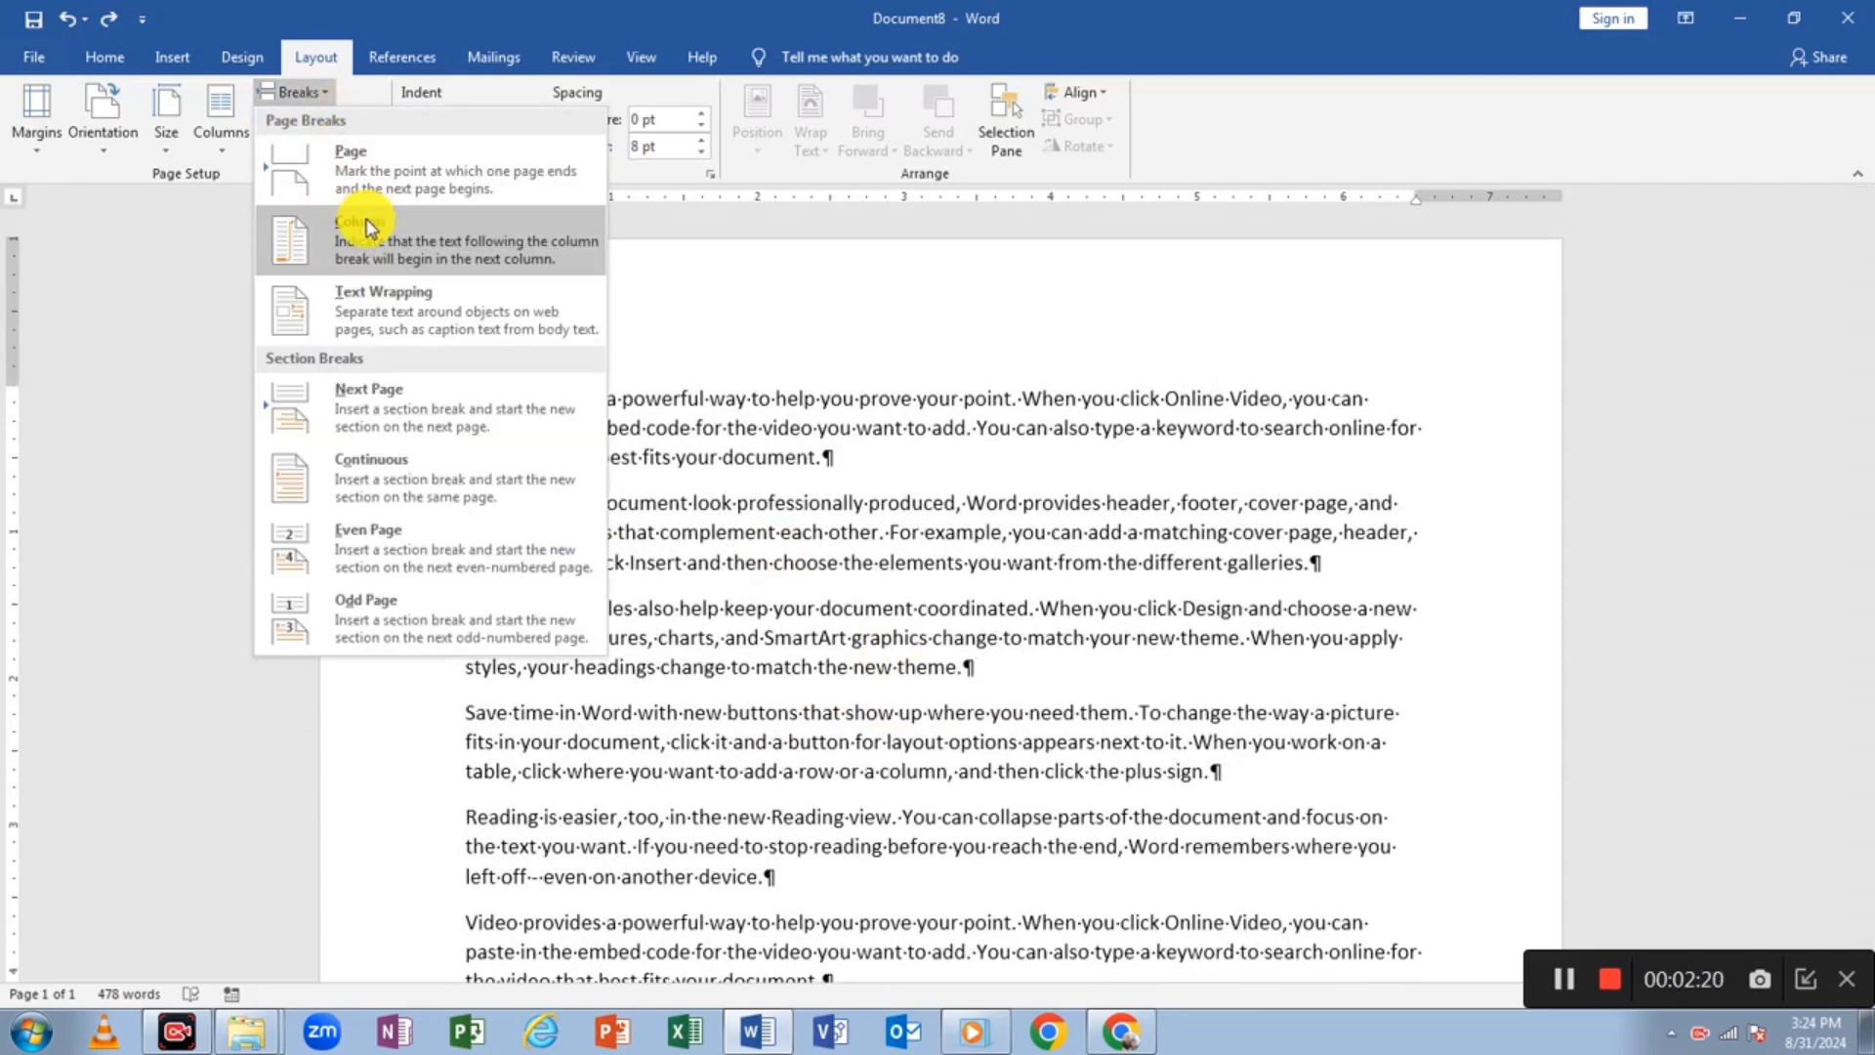
{"action": "left_click", "coordinate": [771, 490]}
{"action": "scroll", "coordinate": [811, 498], "scroll_direction": "down", "scroll_amount": 6}
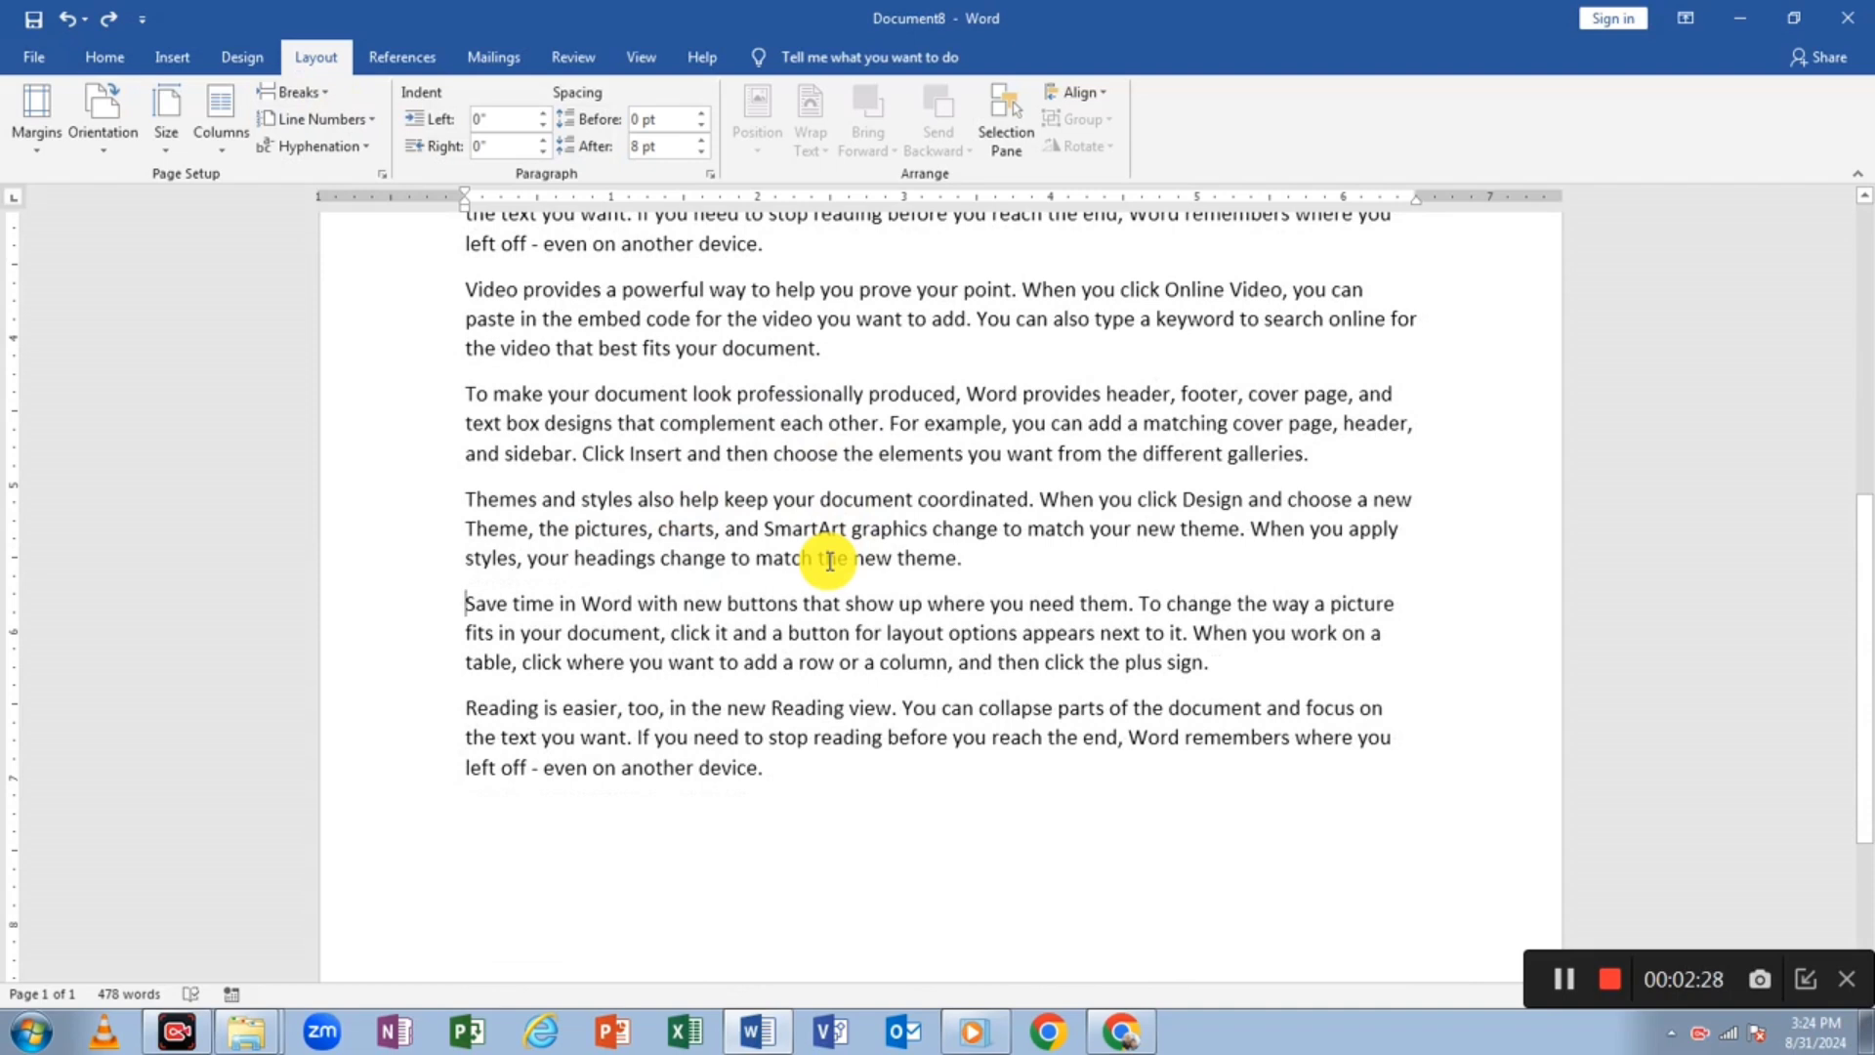
{"action": "scroll", "coordinate": [829, 560], "scroll_direction": "up", "scroll_amount": 5}
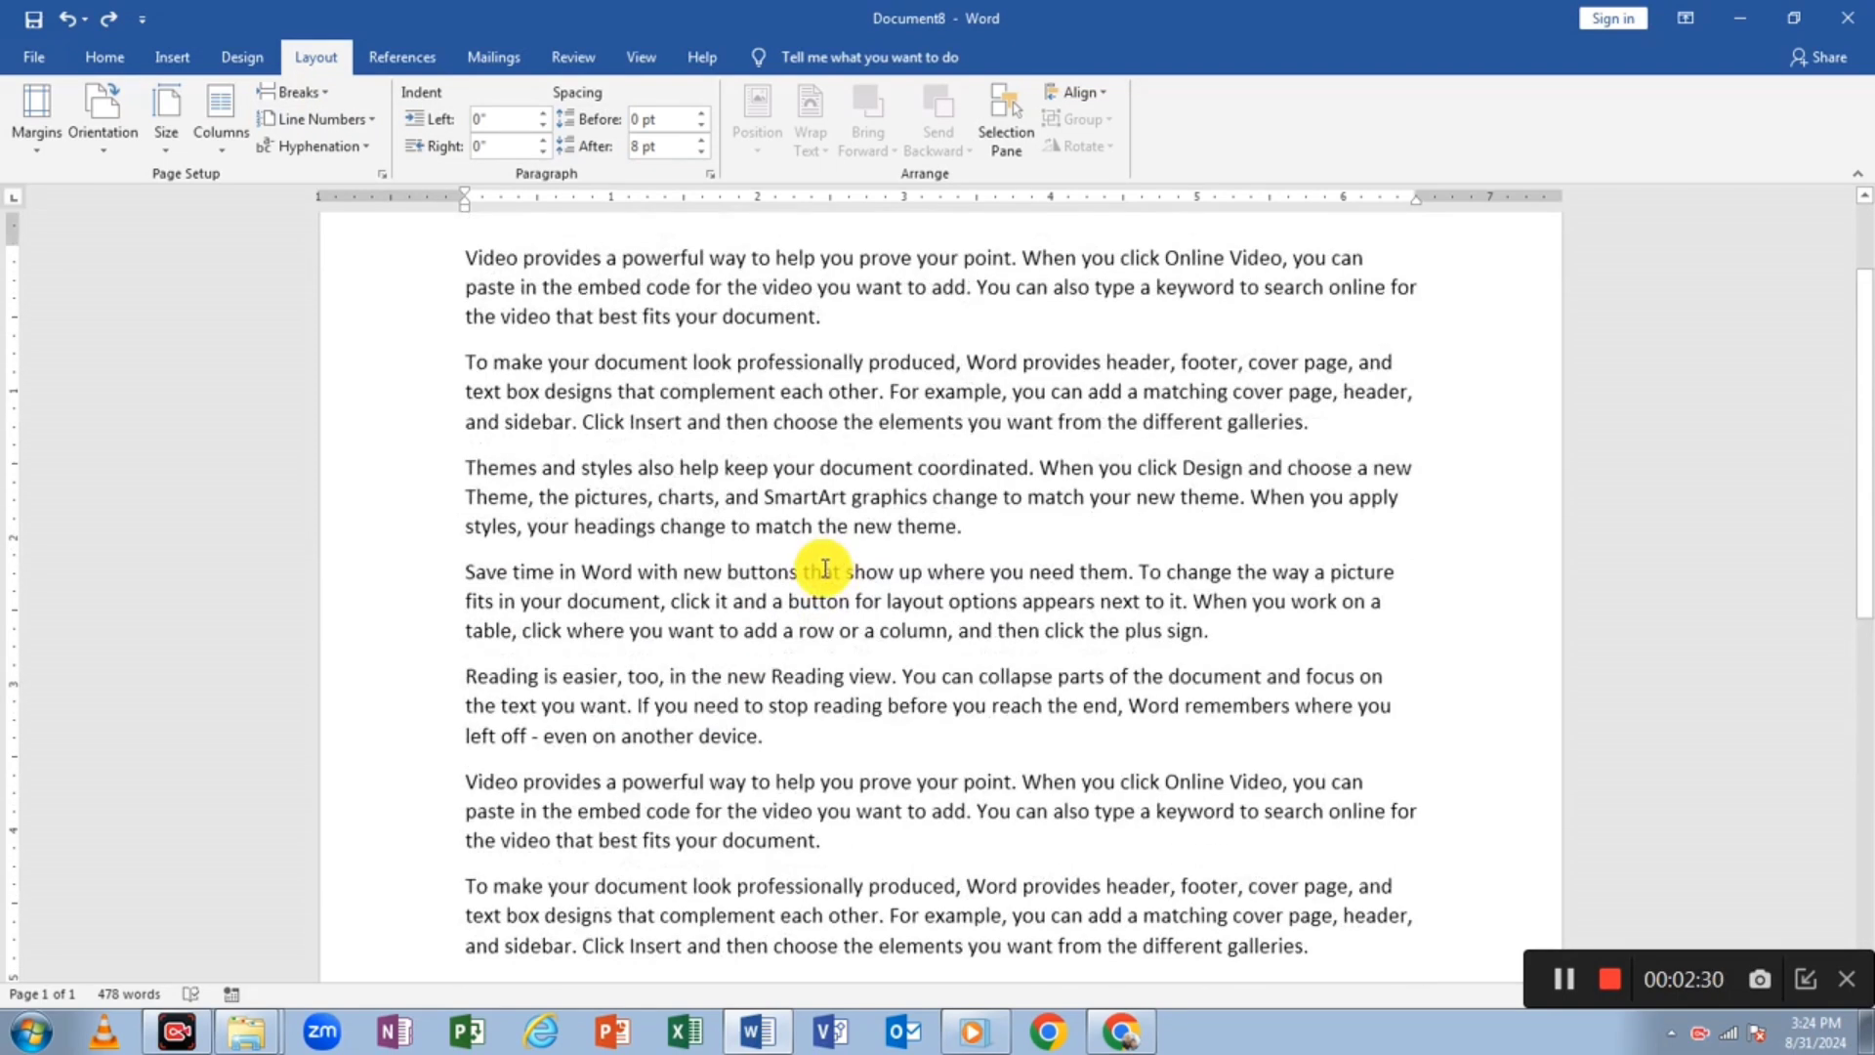
{"action": "key", "text": "ctrl+a"}
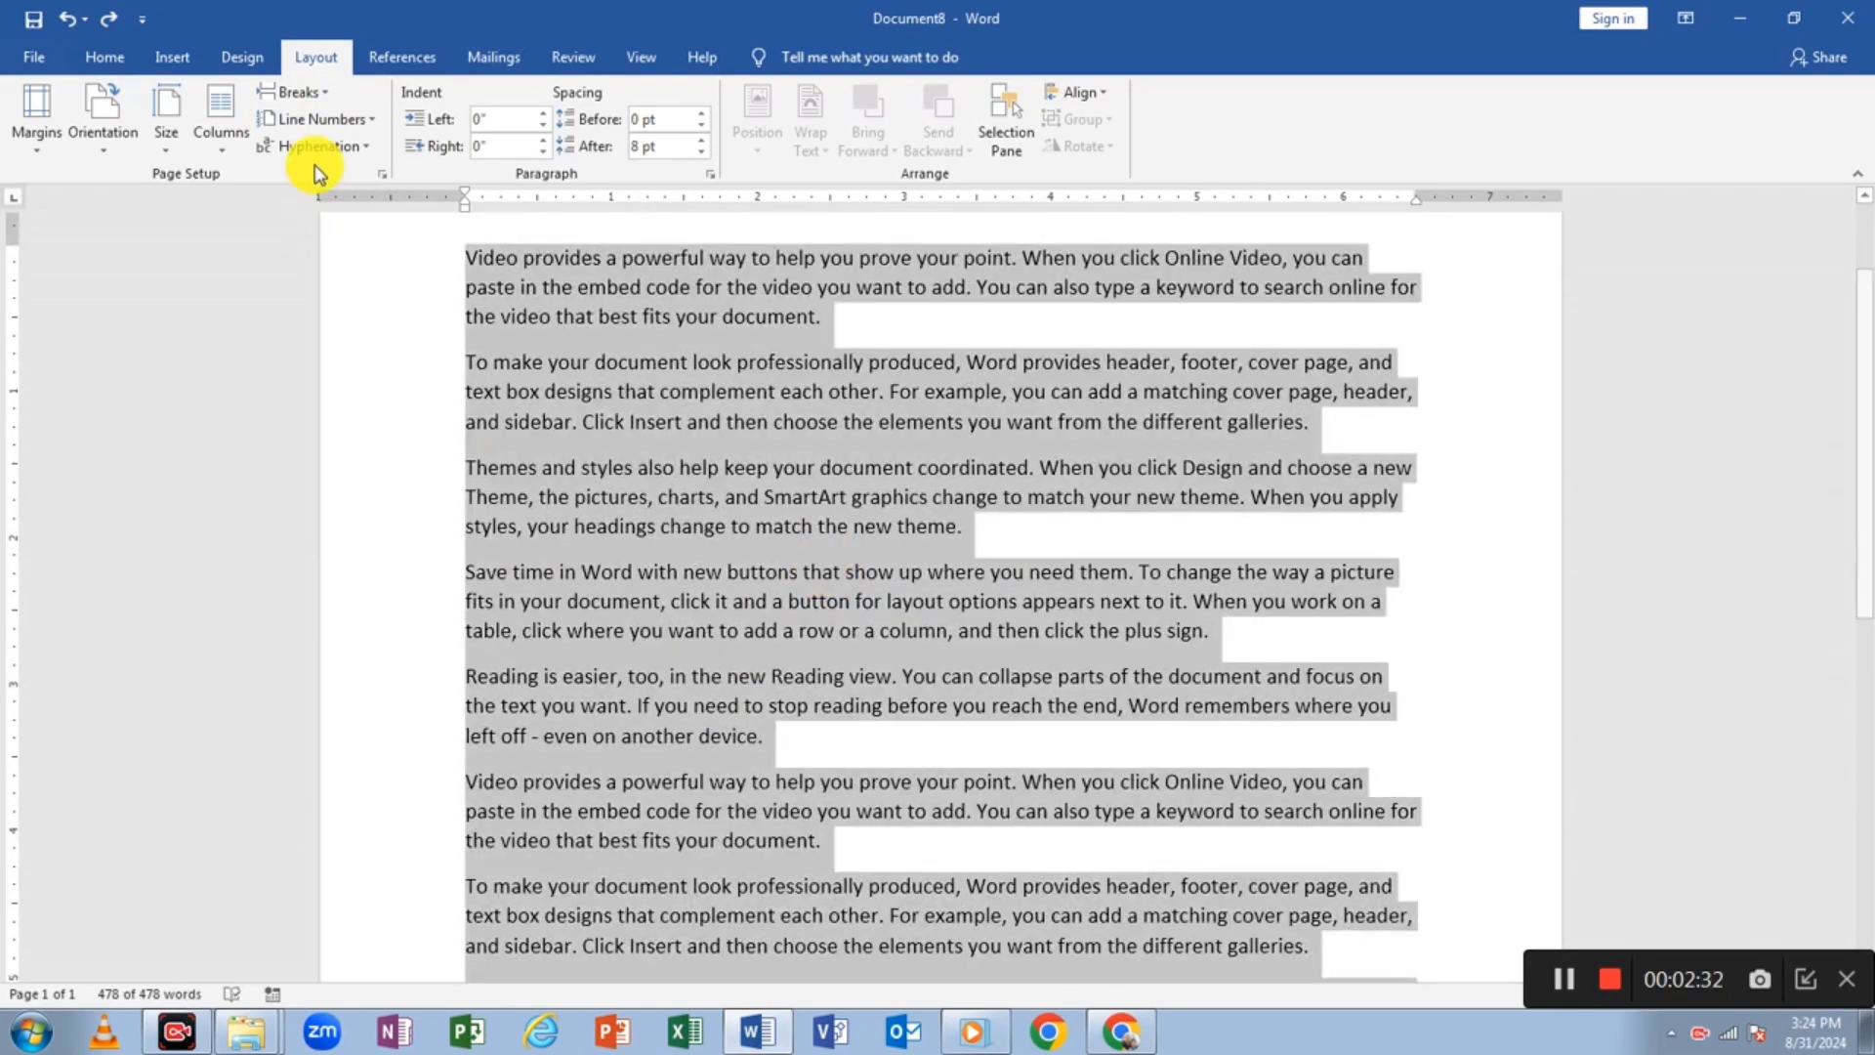
{"action": "left_click", "coordinate": [224, 146]}
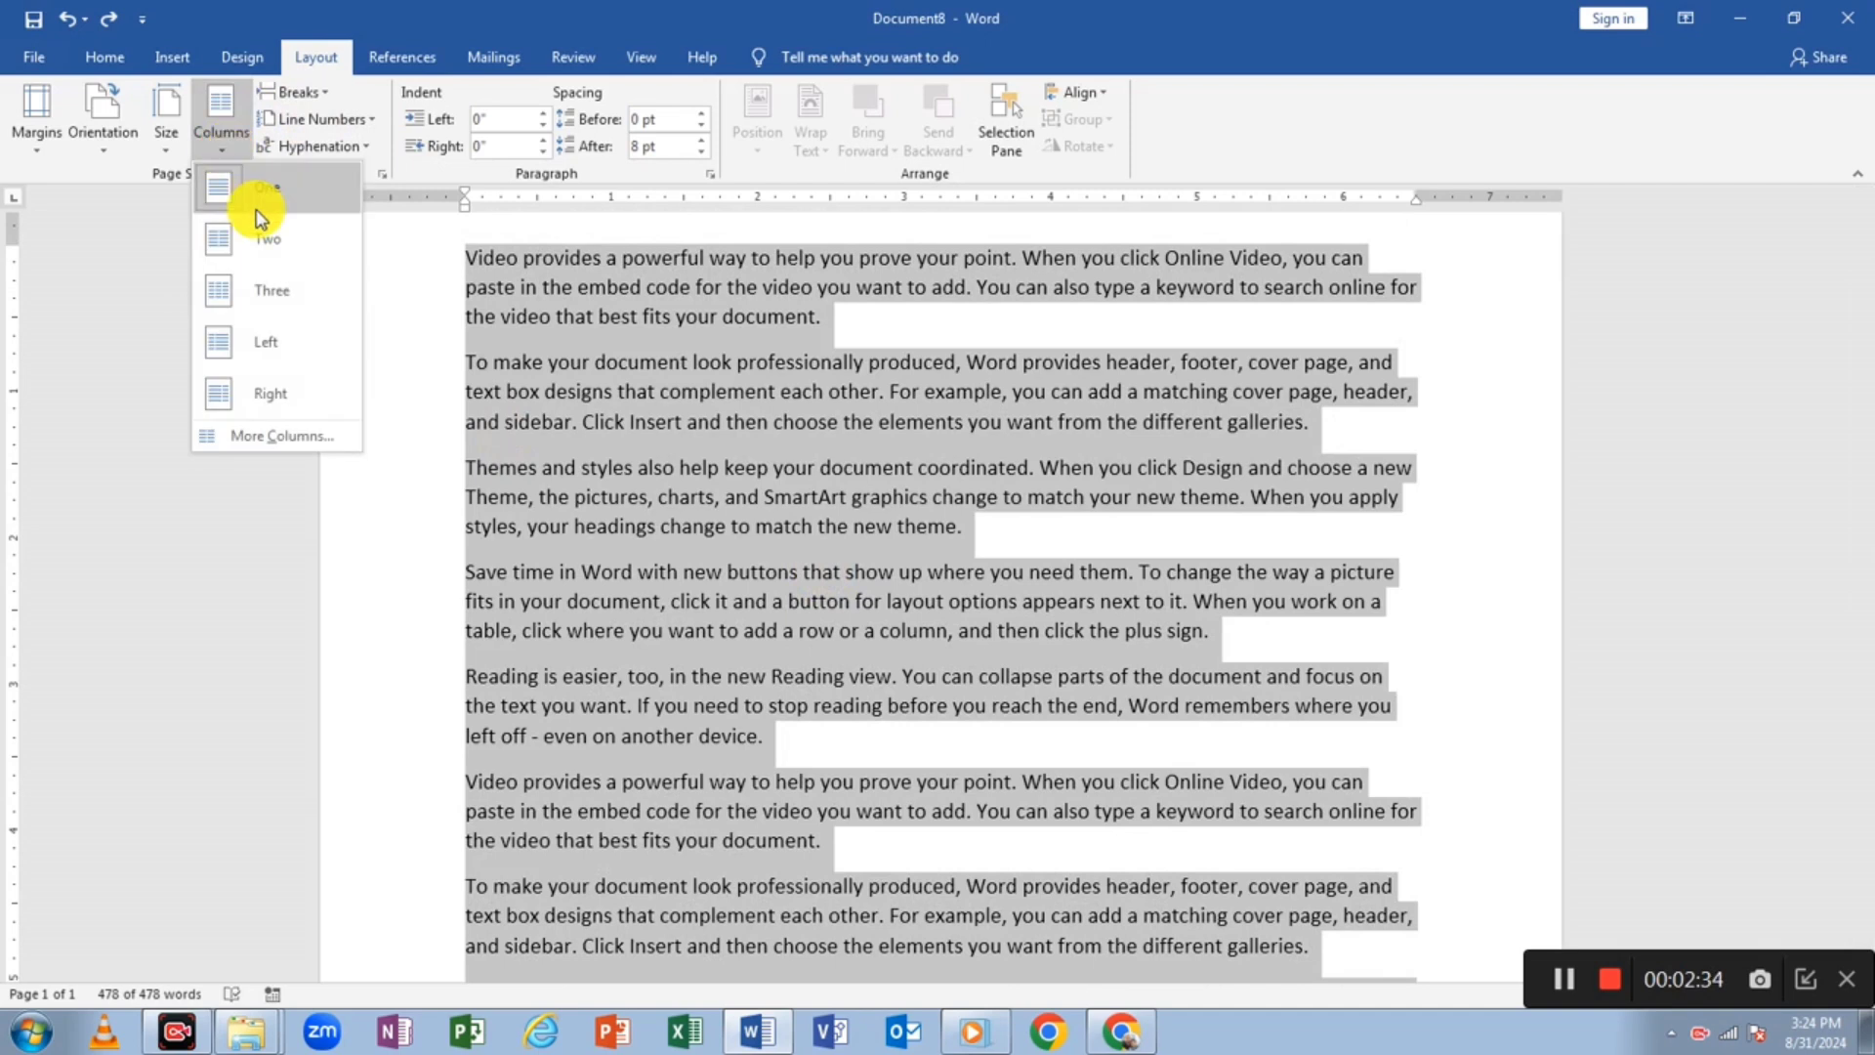
{"action": "left_click", "coordinate": [262, 239]}
{"action": "left_click", "coordinate": [924, 496]}
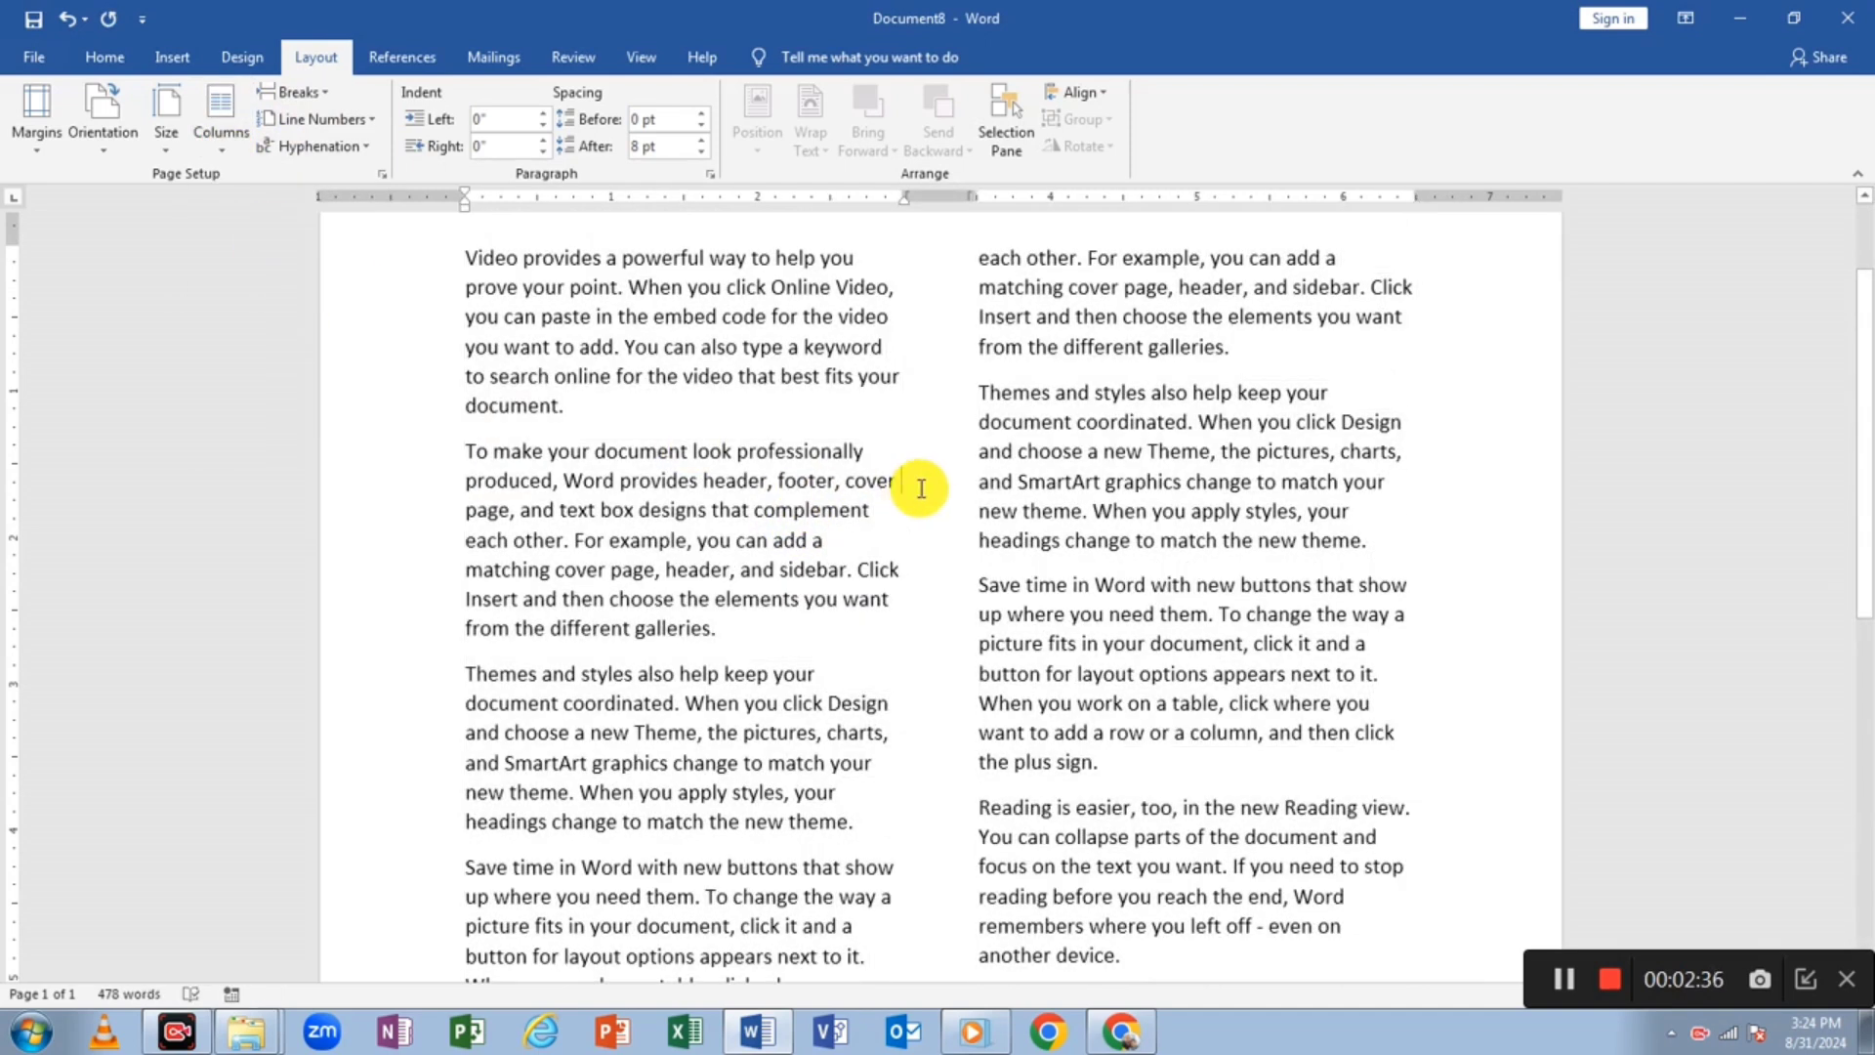
- Insert a column break before the first "Themes and styles" paragraph and review how the text flows across the columns
{"action": "scroll", "coordinate": [923, 496], "scroll_direction": "down", "scroll_amount": 2}
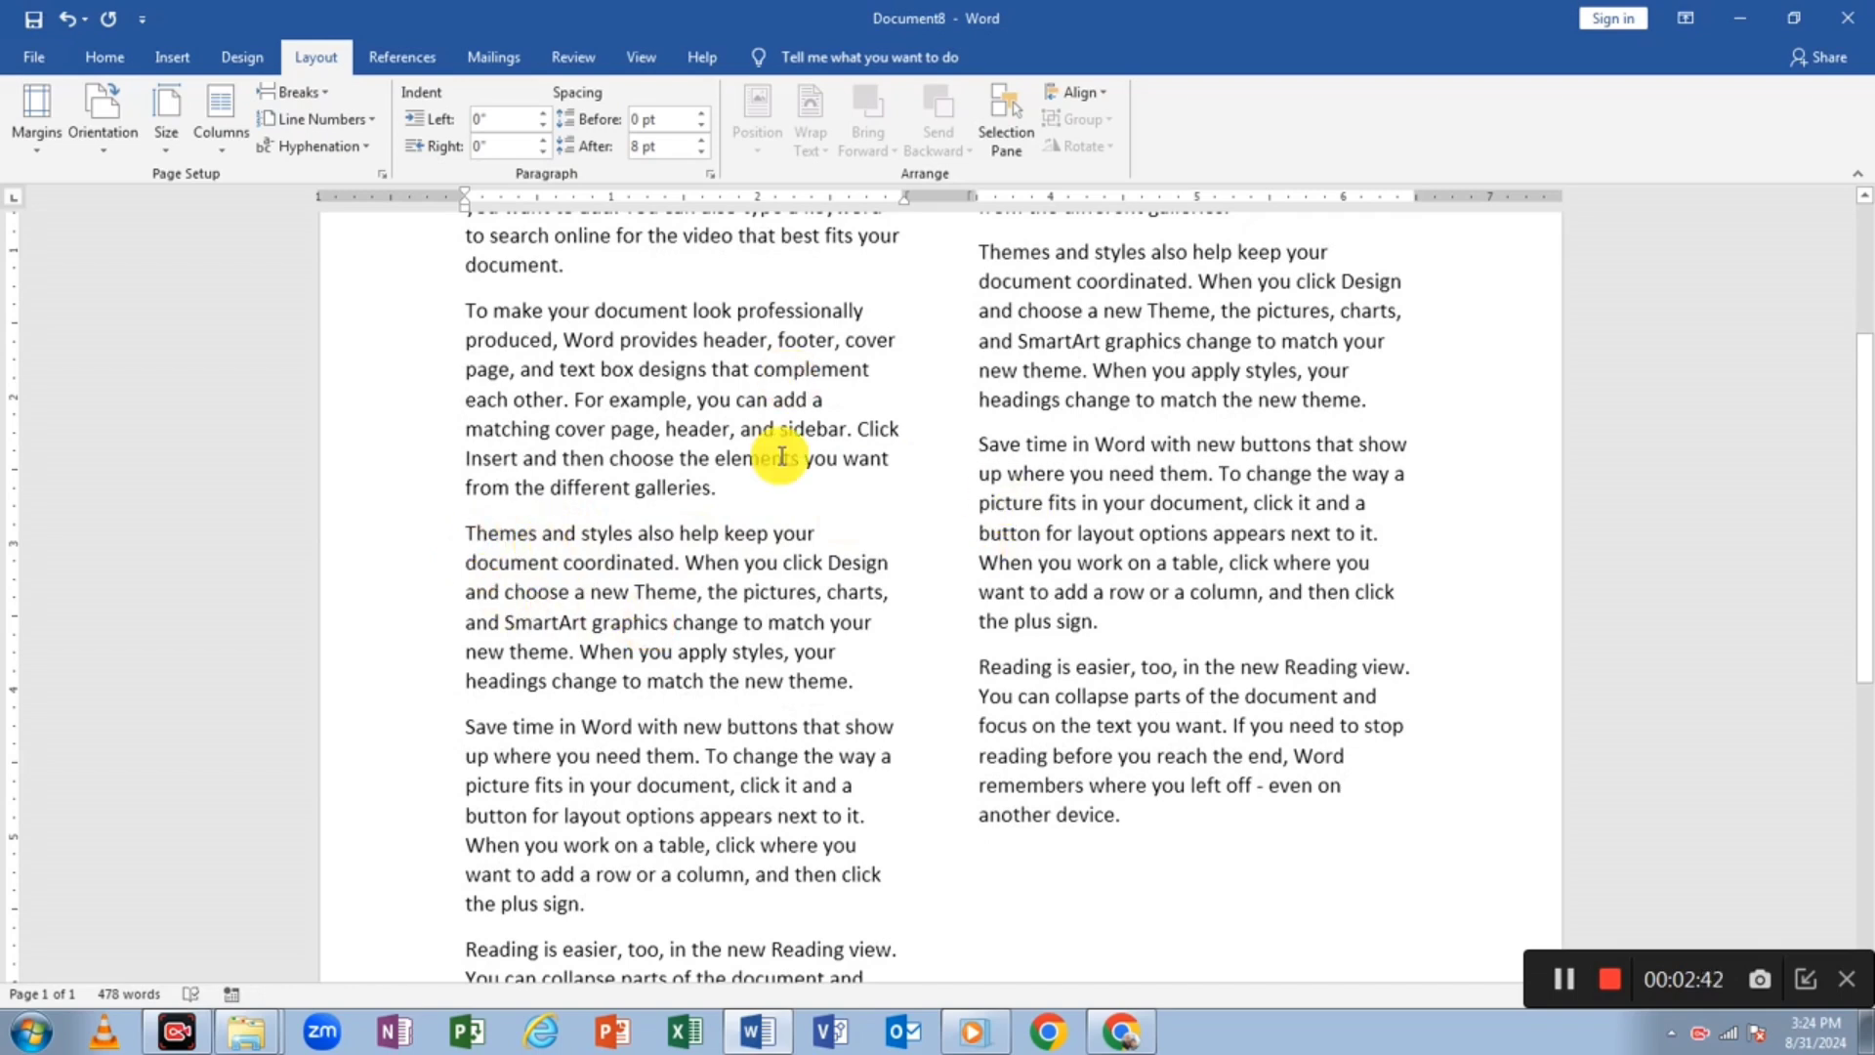
{"action": "scroll", "coordinate": [781, 456], "scroll_direction": "up", "scroll_amount": 2}
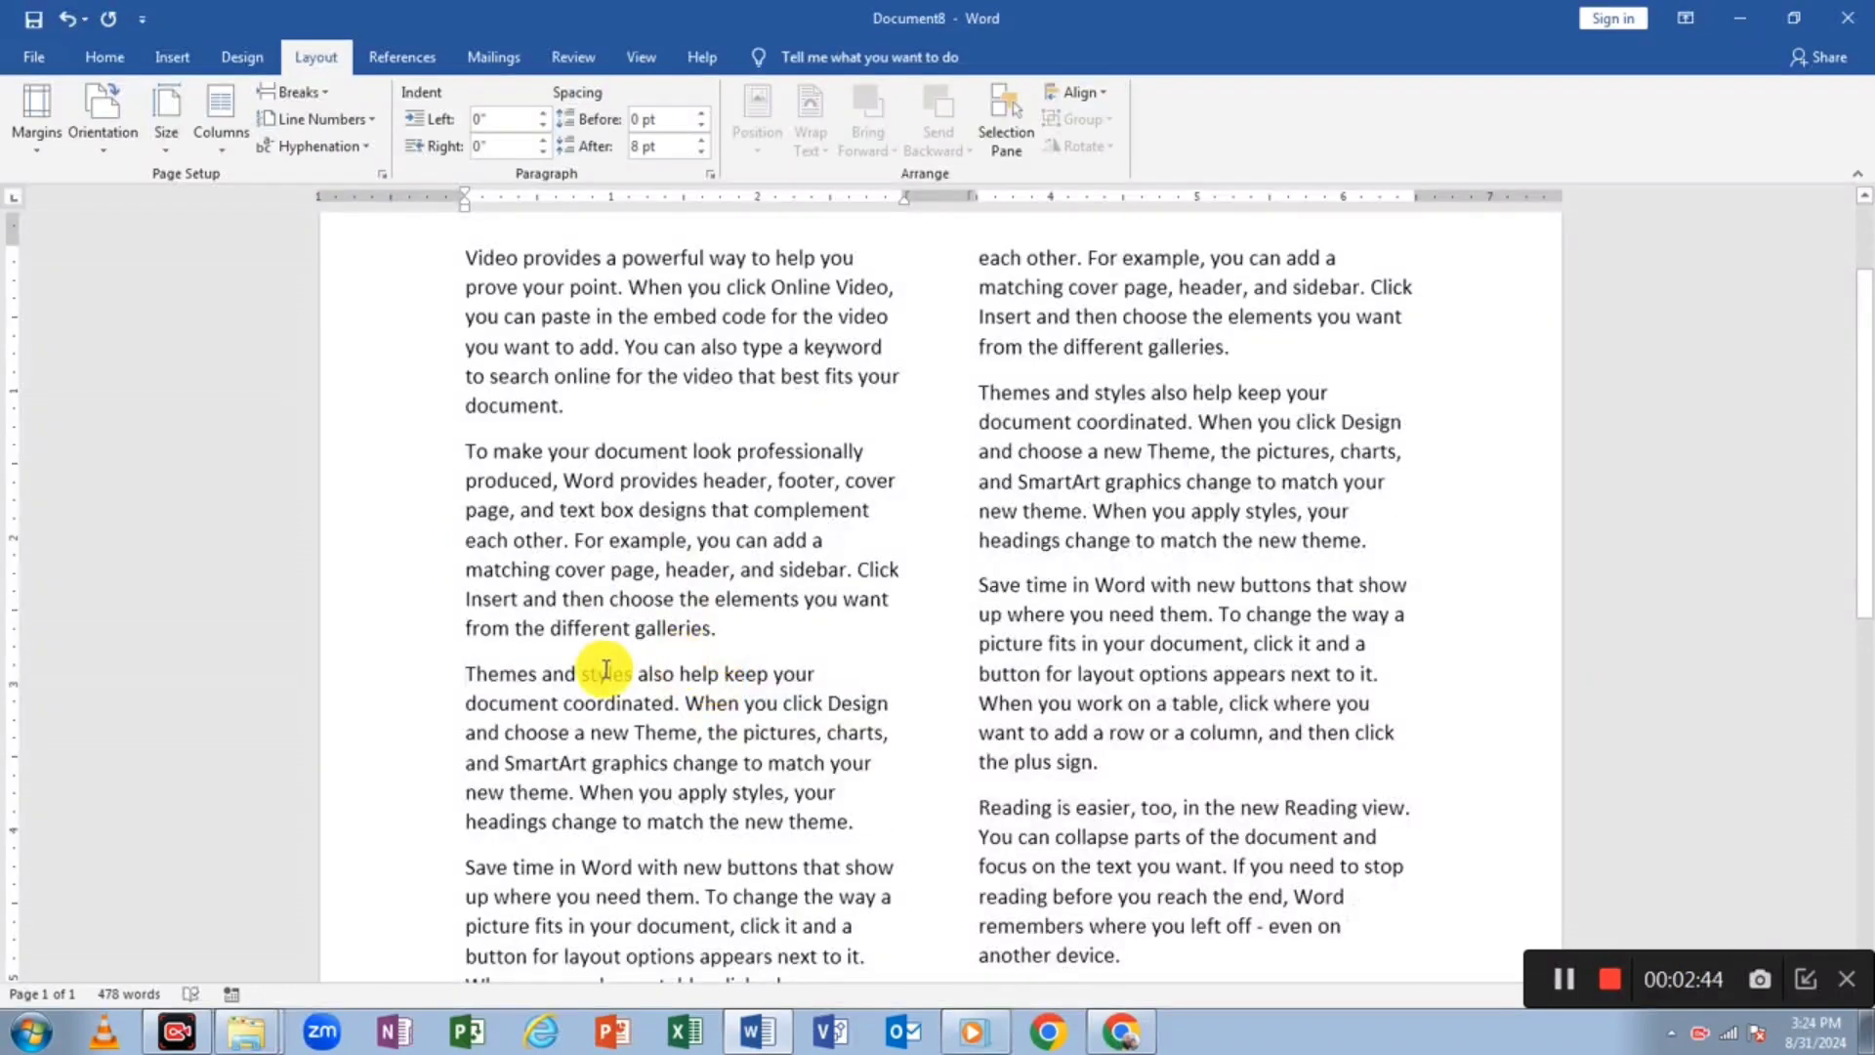
{"action": "left_click", "coordinate": [296, 92]}
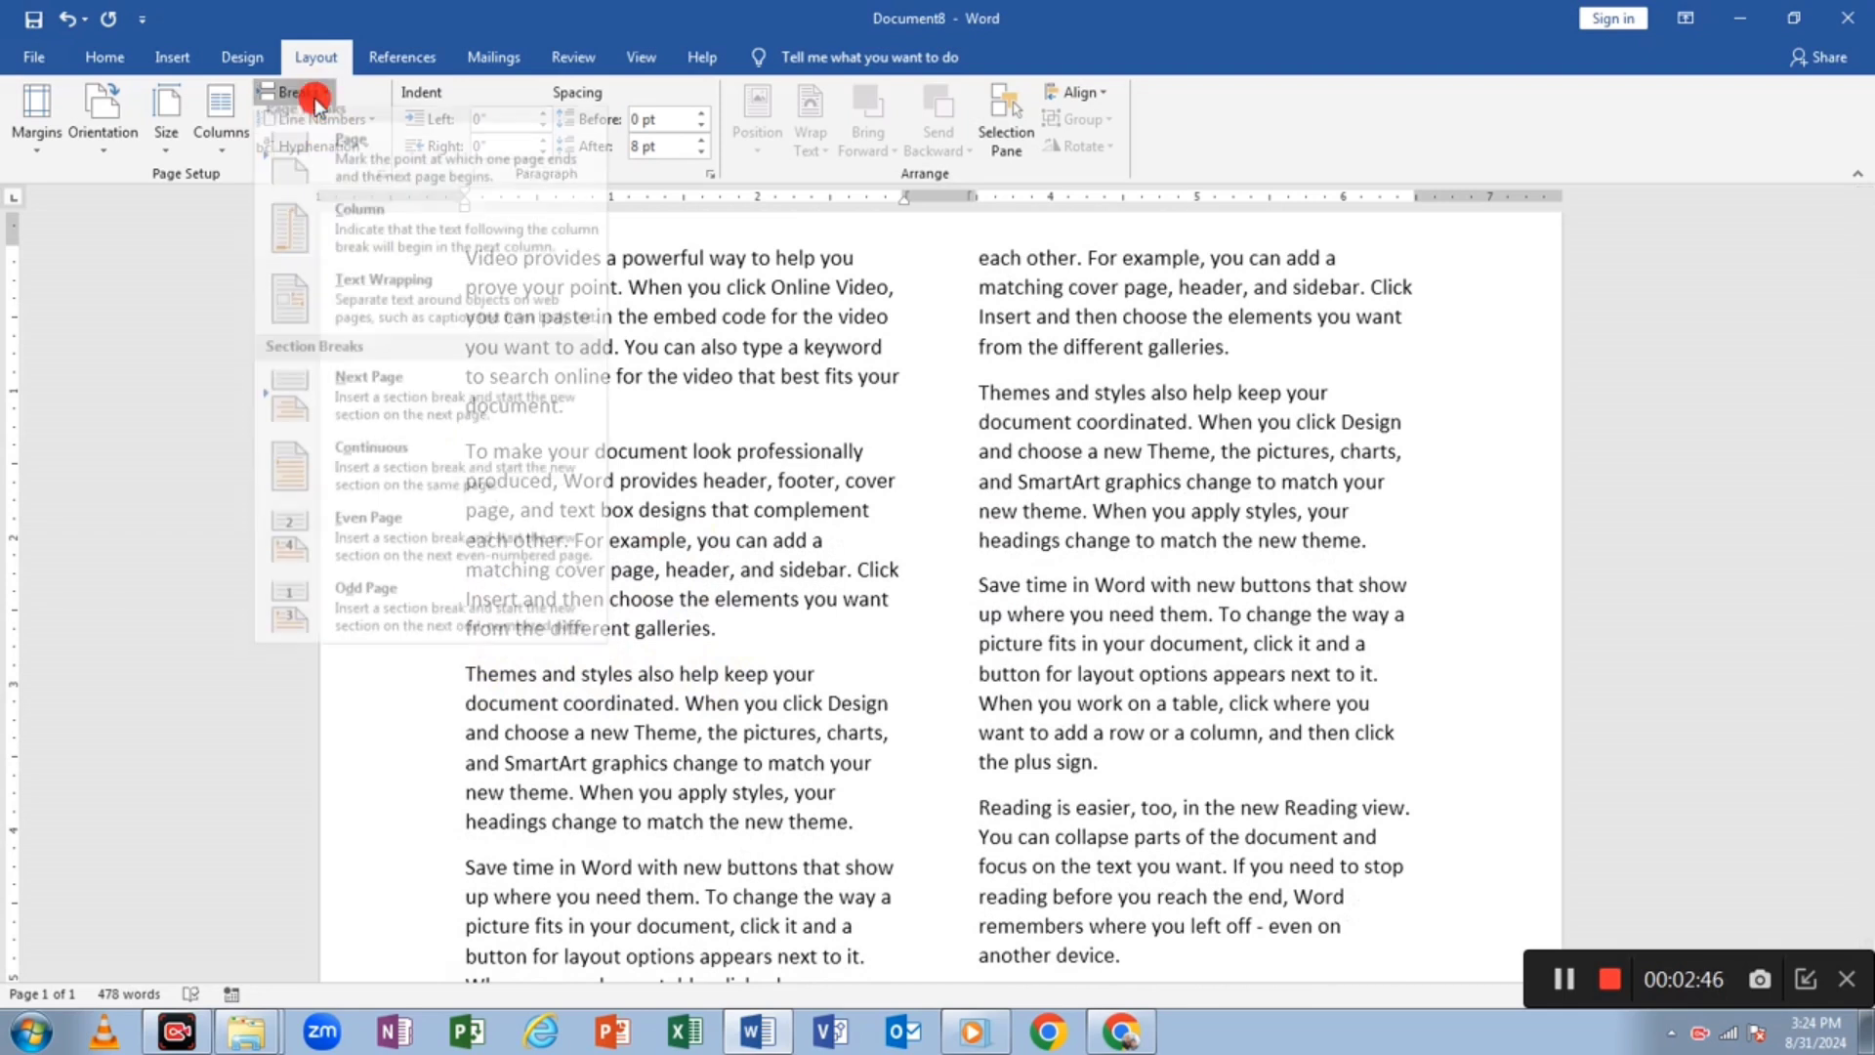
{"action": "left_click", "coordinate": [379, 236]}
{"action": "scroll", "coordinate": [627, 615], "scroll_direction": "down", "scroll_amount": 2}
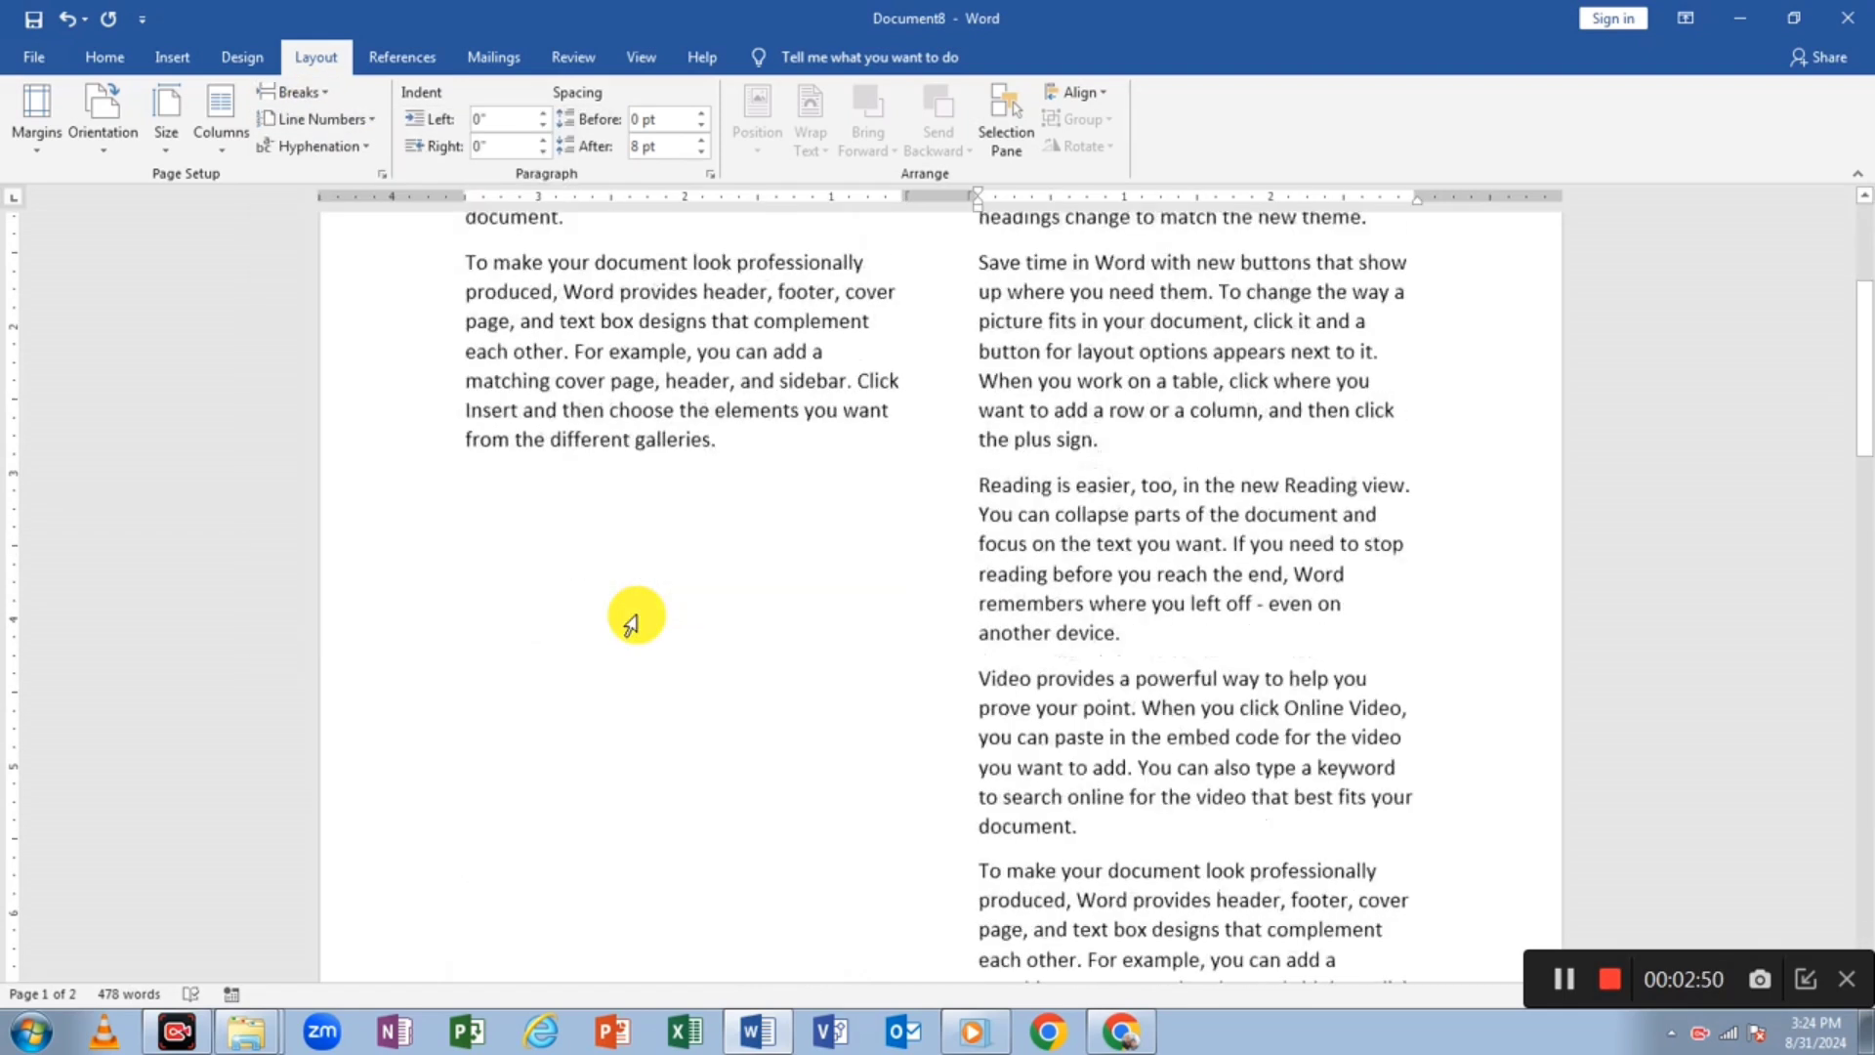
{"action": "scroll", "coordinate": [1047, 386], "scroll_direction": "up", "scroll_amount": 3}
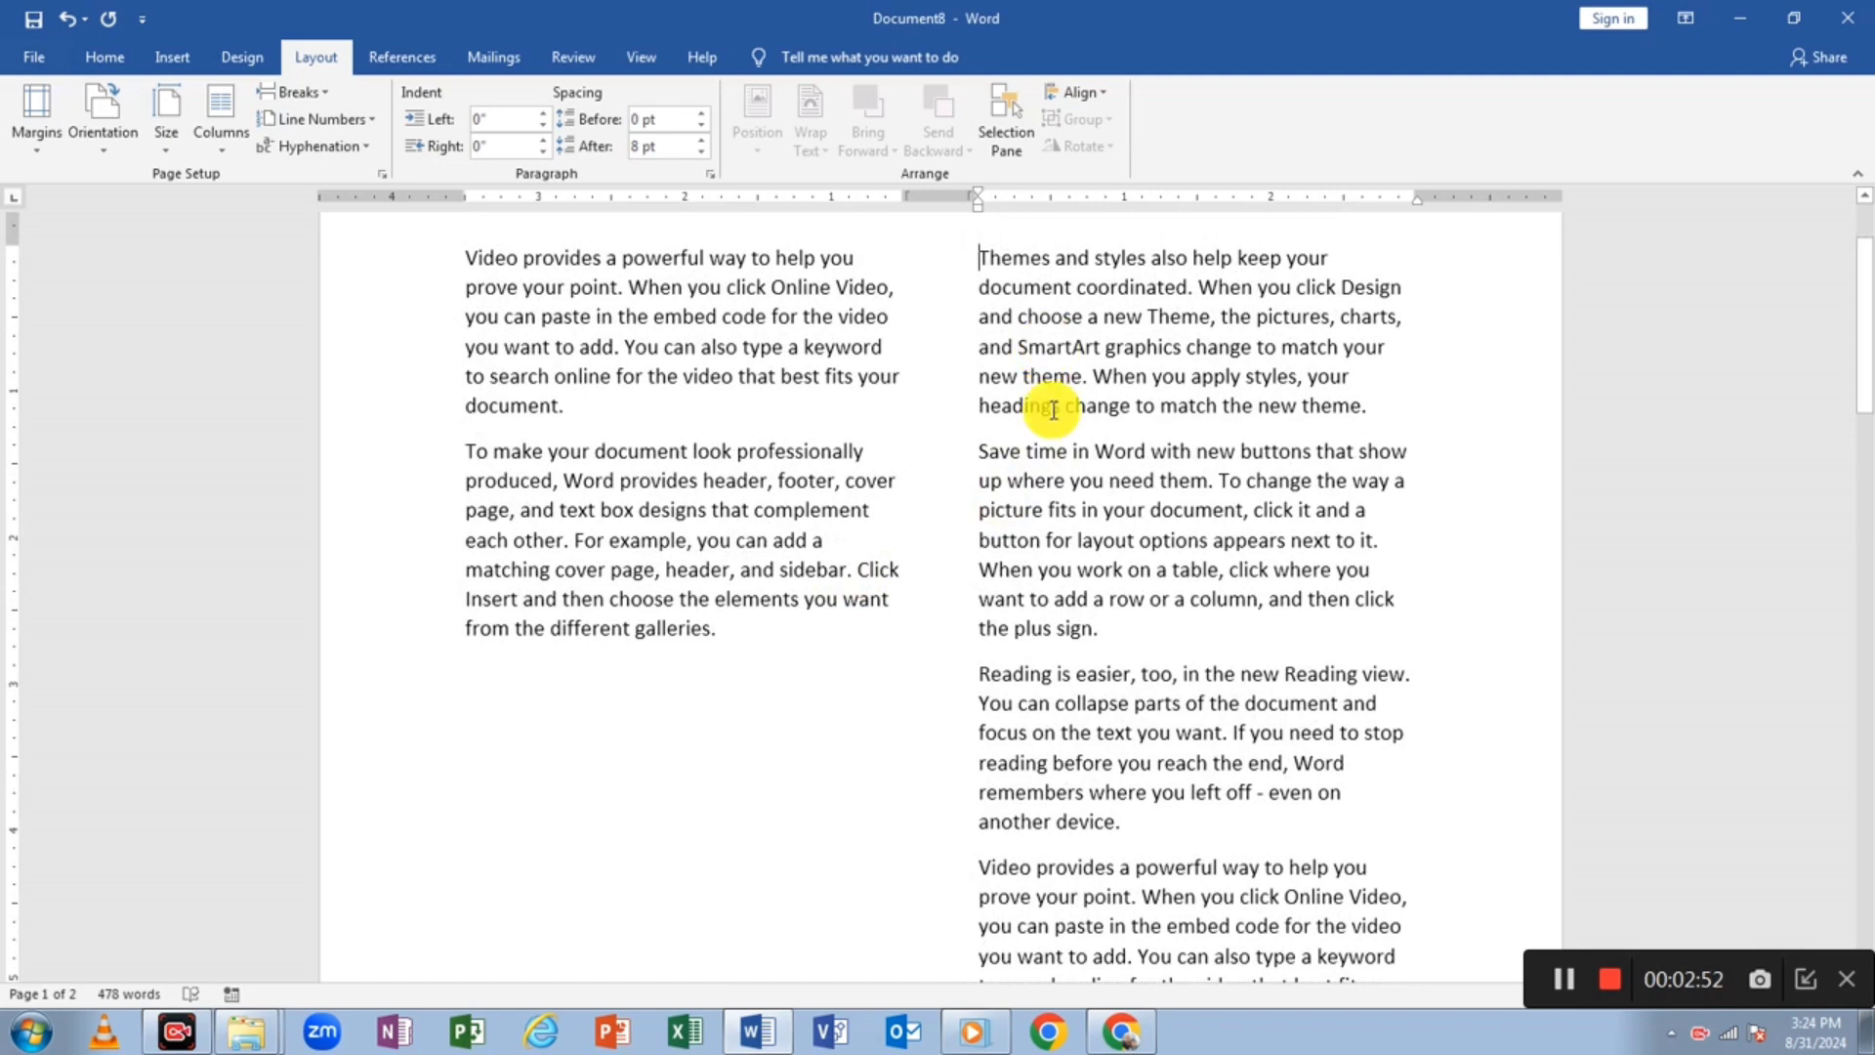
{"action": "scroll", "coordinate": [1074, 469], "scroll_direction": "down", "scroll_amount": 6}
{"action": "scroll", "coordinate": [592, 578], "scroll_direction": "down", "scroll_amount": 2}
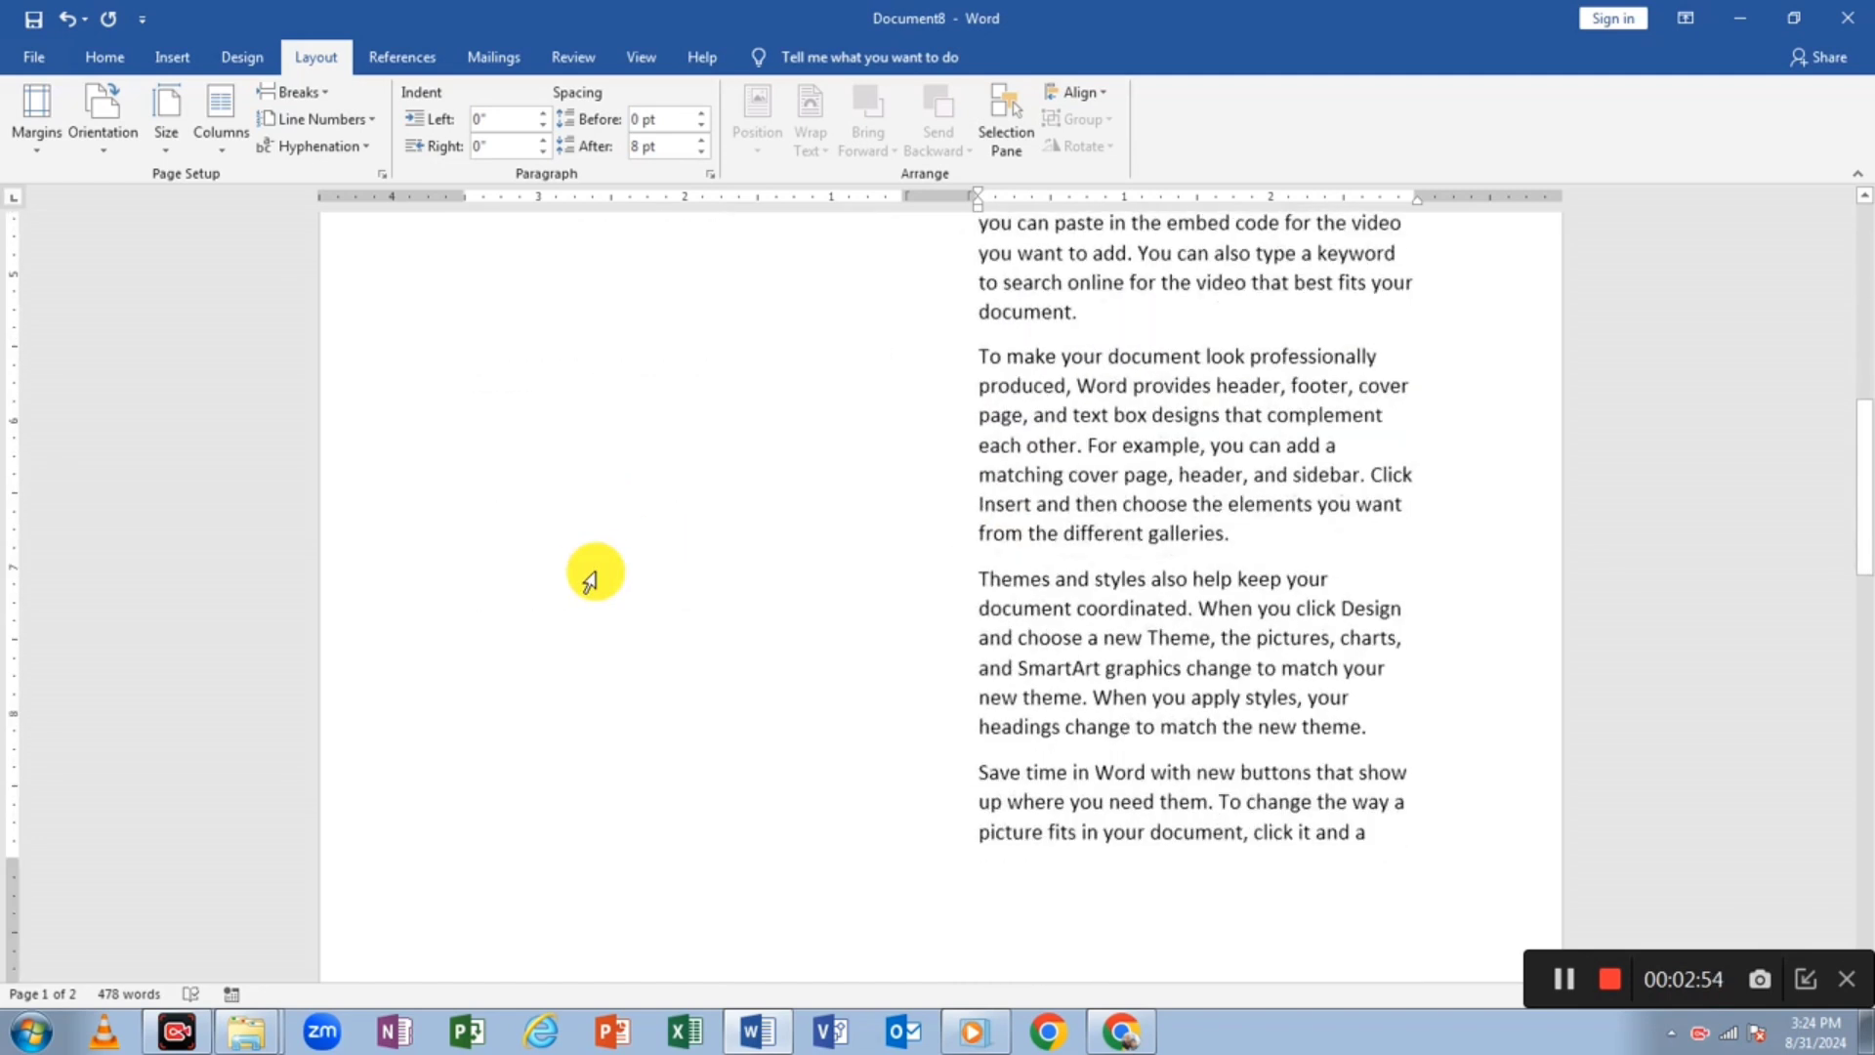
{"action": "scroll", "coordinate": [593, 576], "scroll_direction": "up", "scroll_amount": 9}
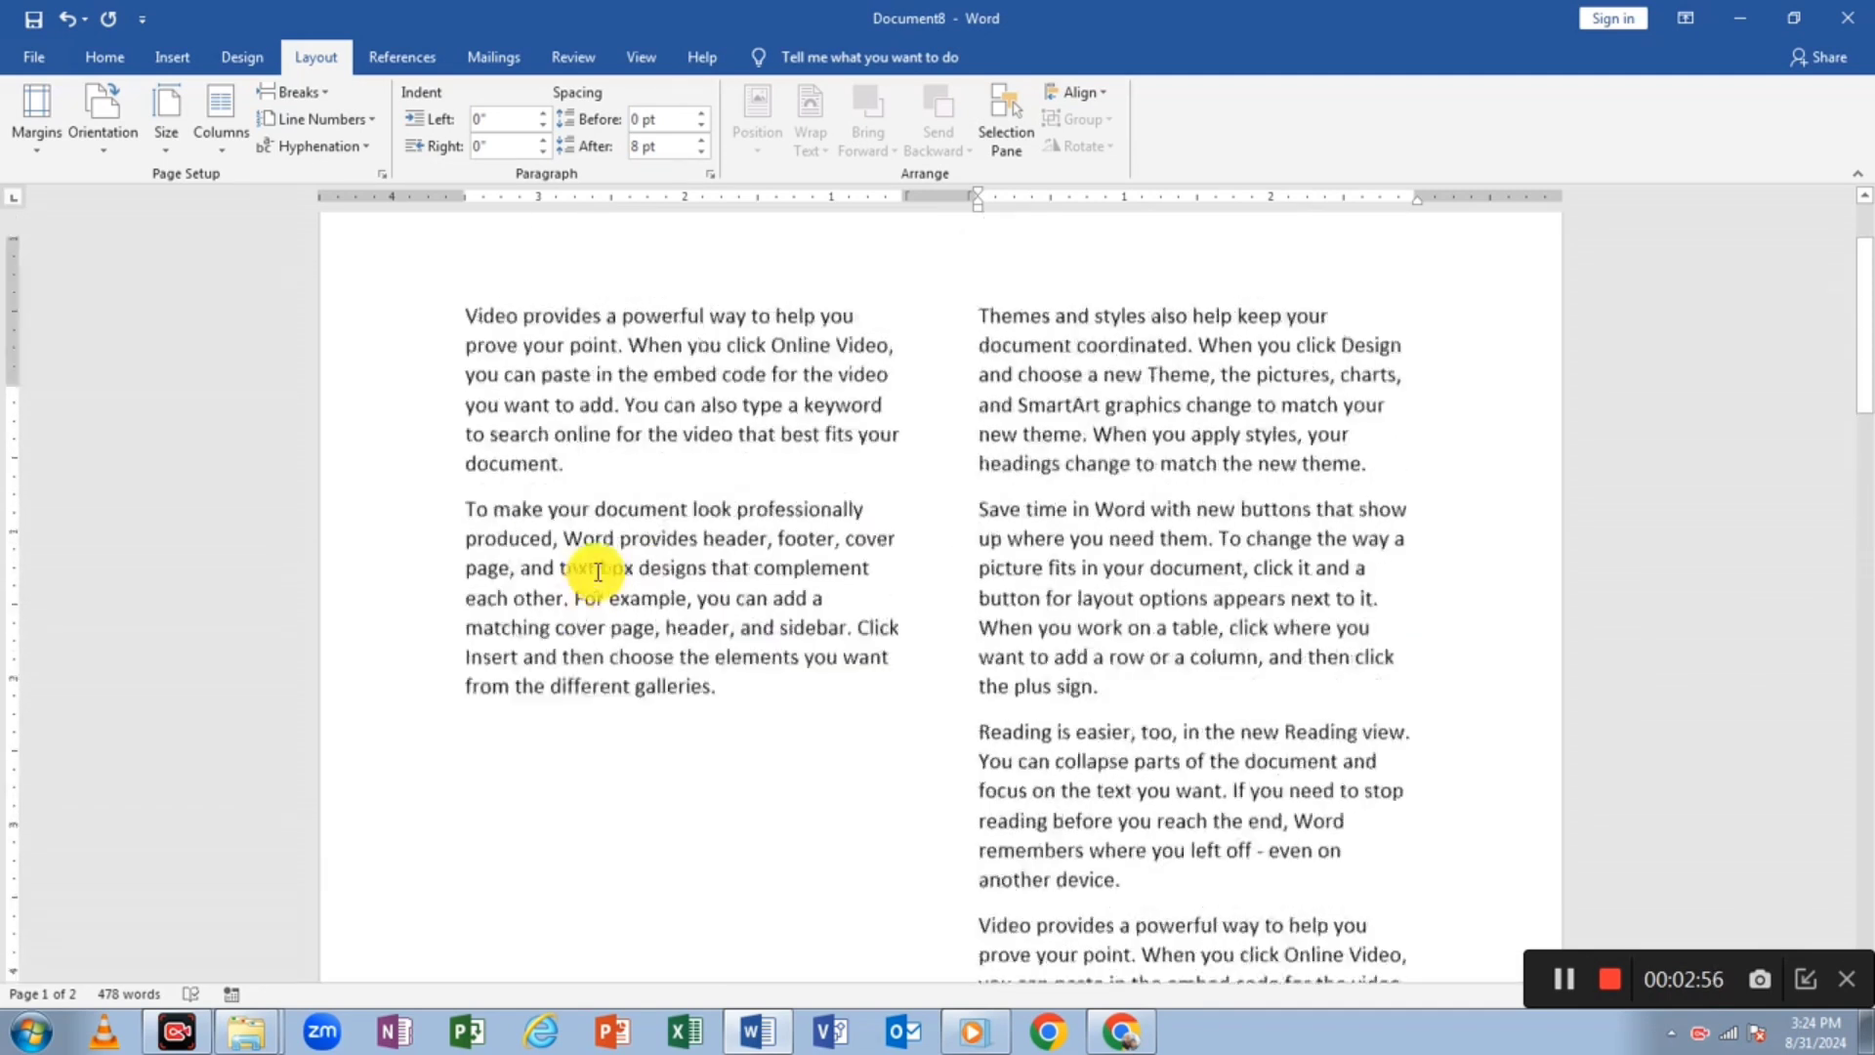
{"action": "scroll", "coordinate": [598, 572], "scroll_direction": "up", "scroll_amount": 1}
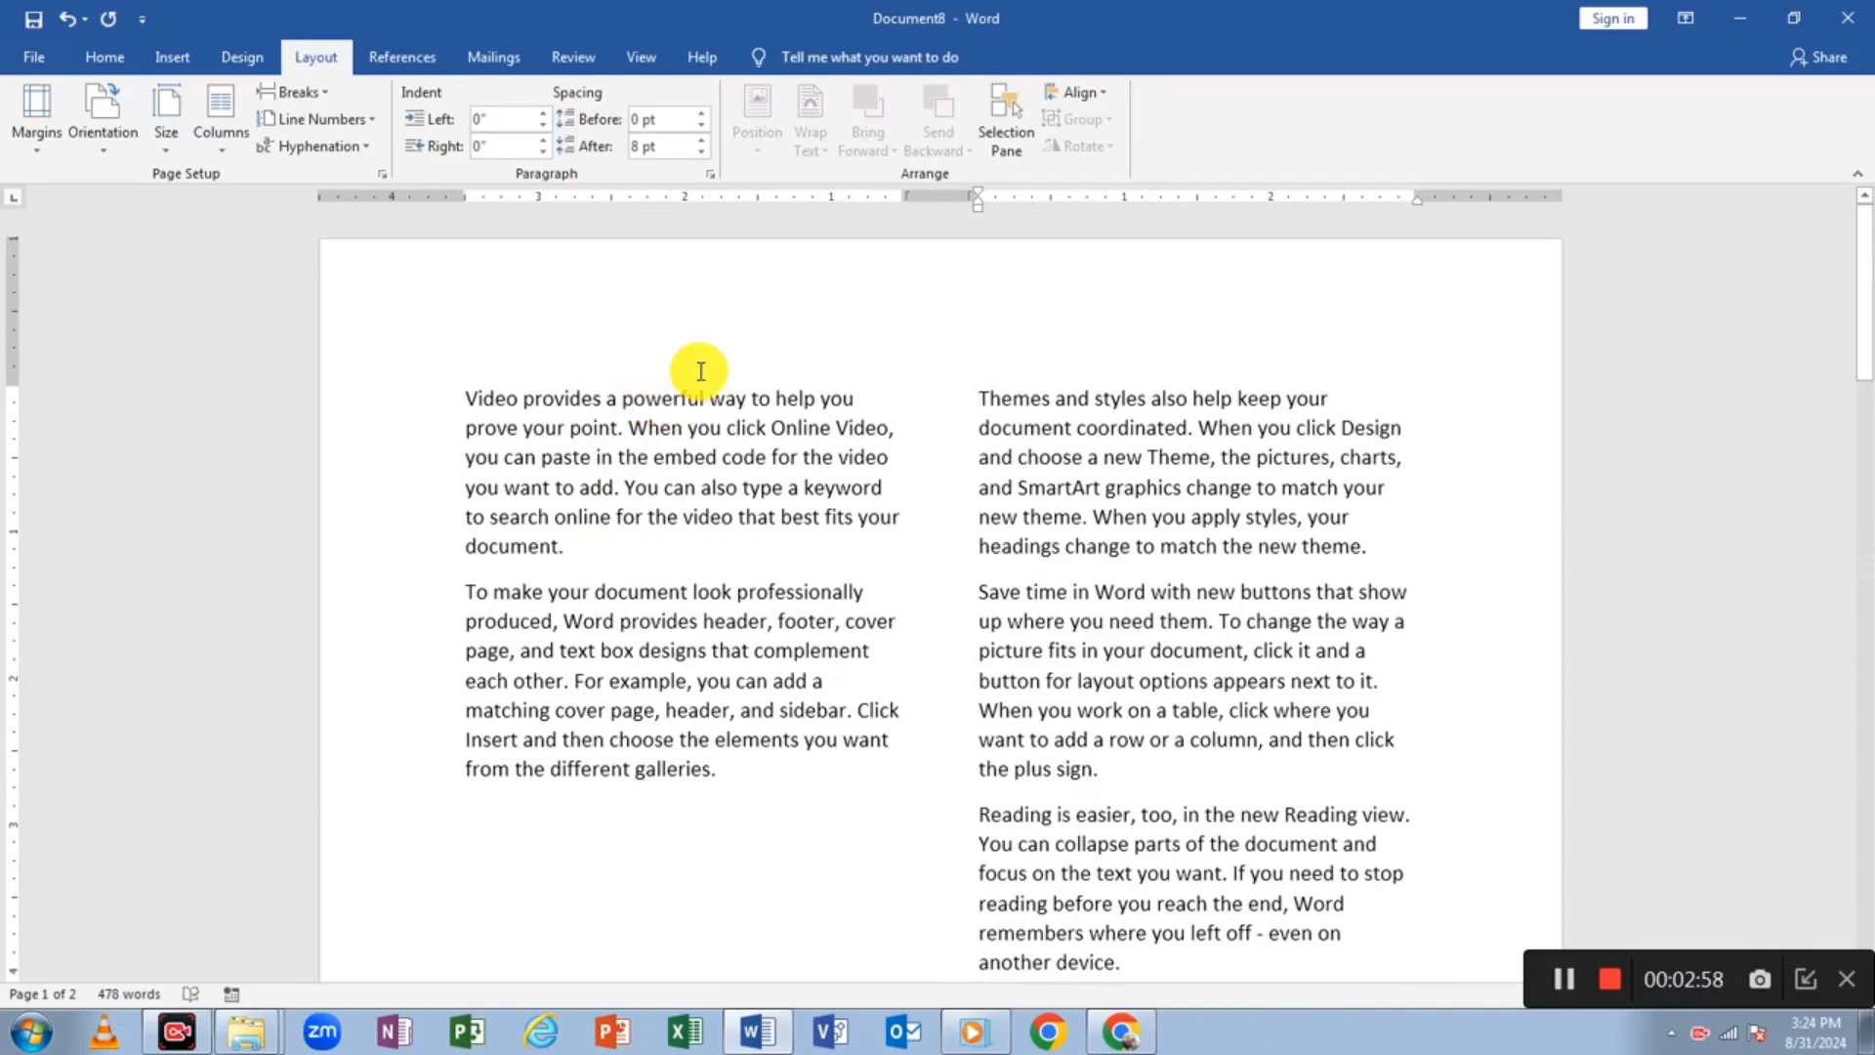
- Undo the column break and the two-column layout
{"action": "key", "text": "ctrl+z"}
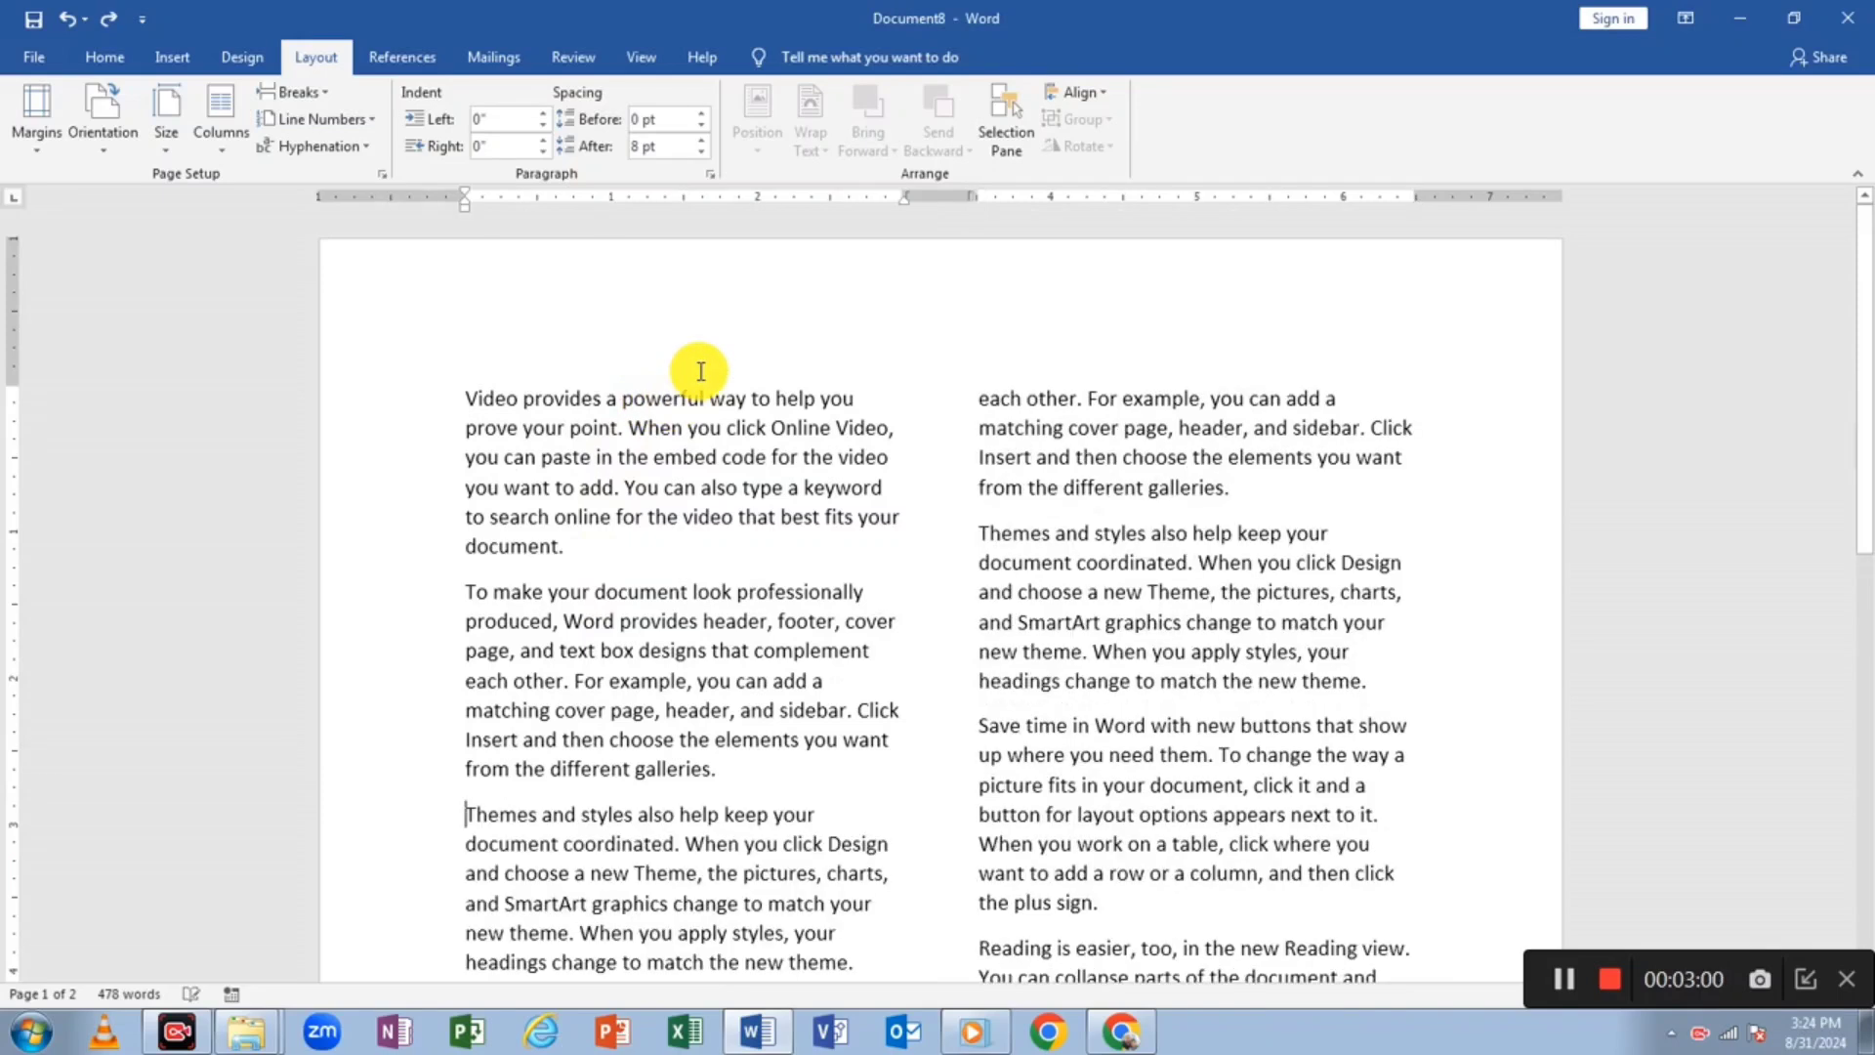
{"action": "key", "text": "ctrl+z"}
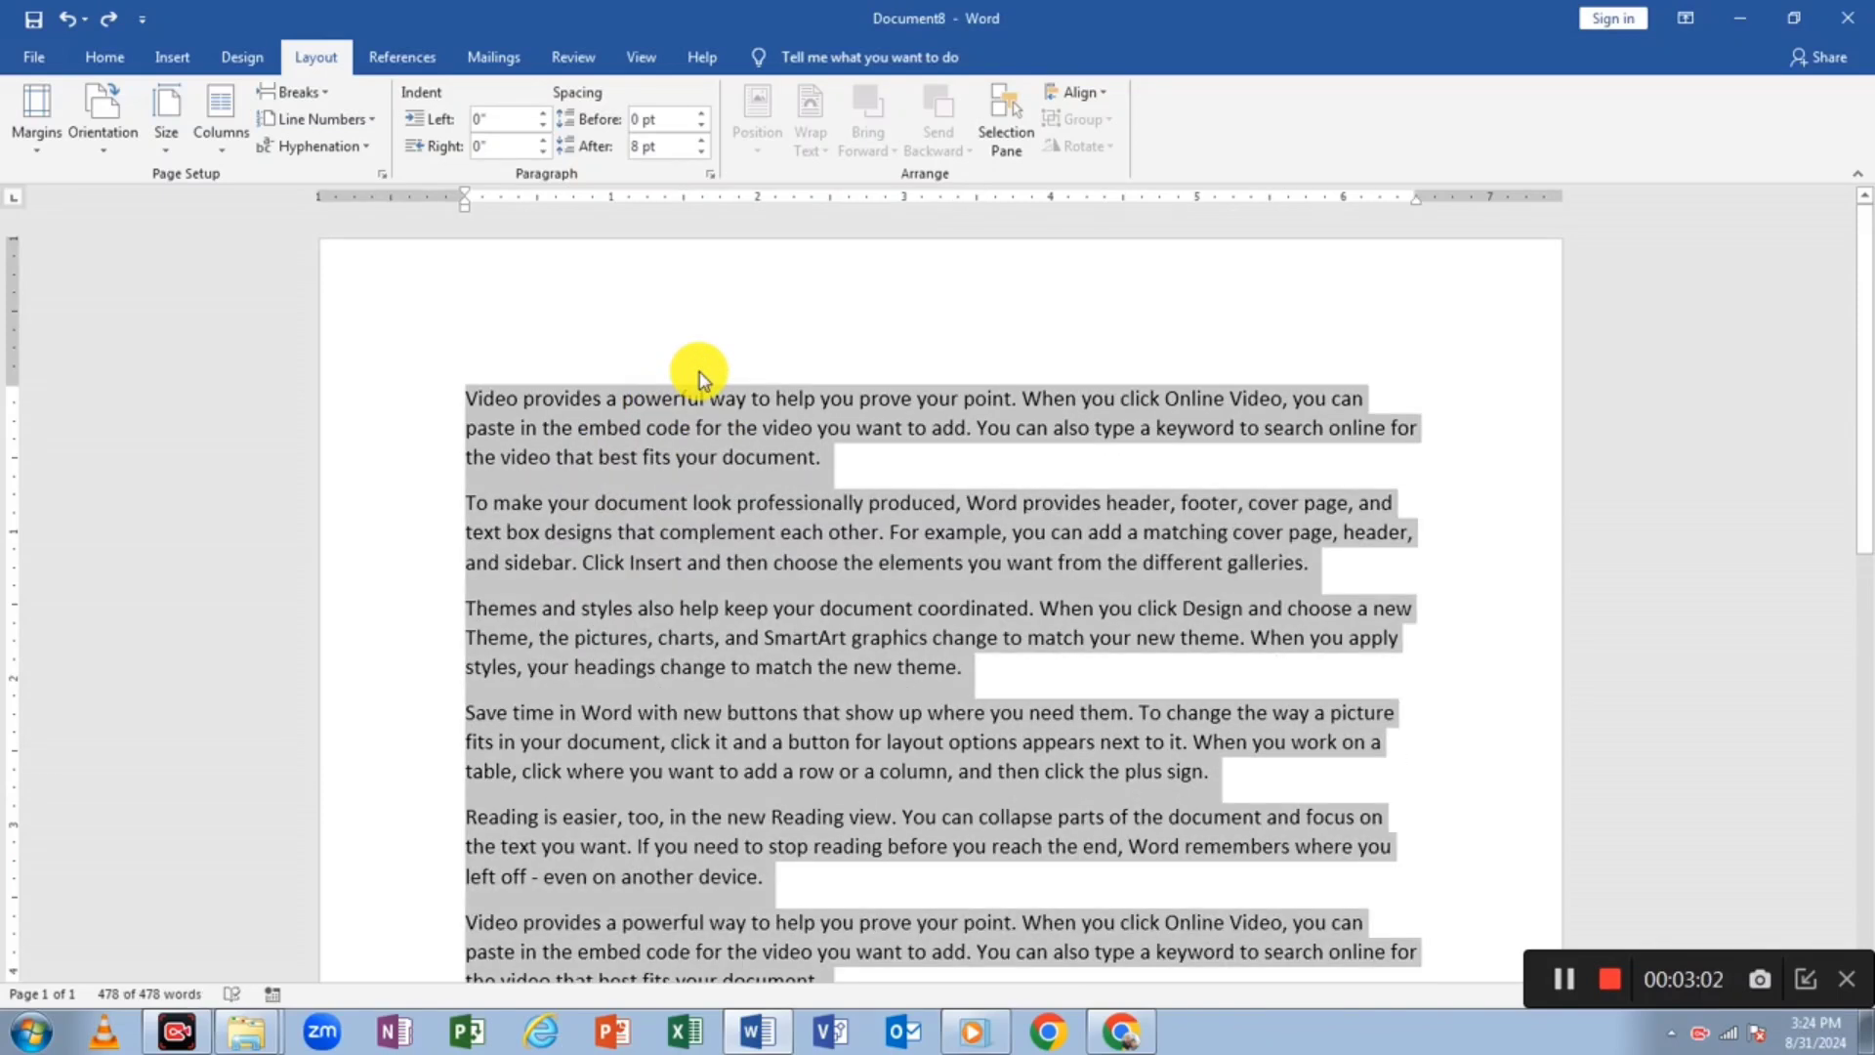
{"action": "left_click", "coordinate": [701, 381]}
{"action": "scroll", "coordinate": [745, 502], "scroll_direction": "down", "scroll_amount": 5}
{"action": "scroll", "coordinate": [745, 767], "scroll_direction": "up", "scroll_amount": 5}
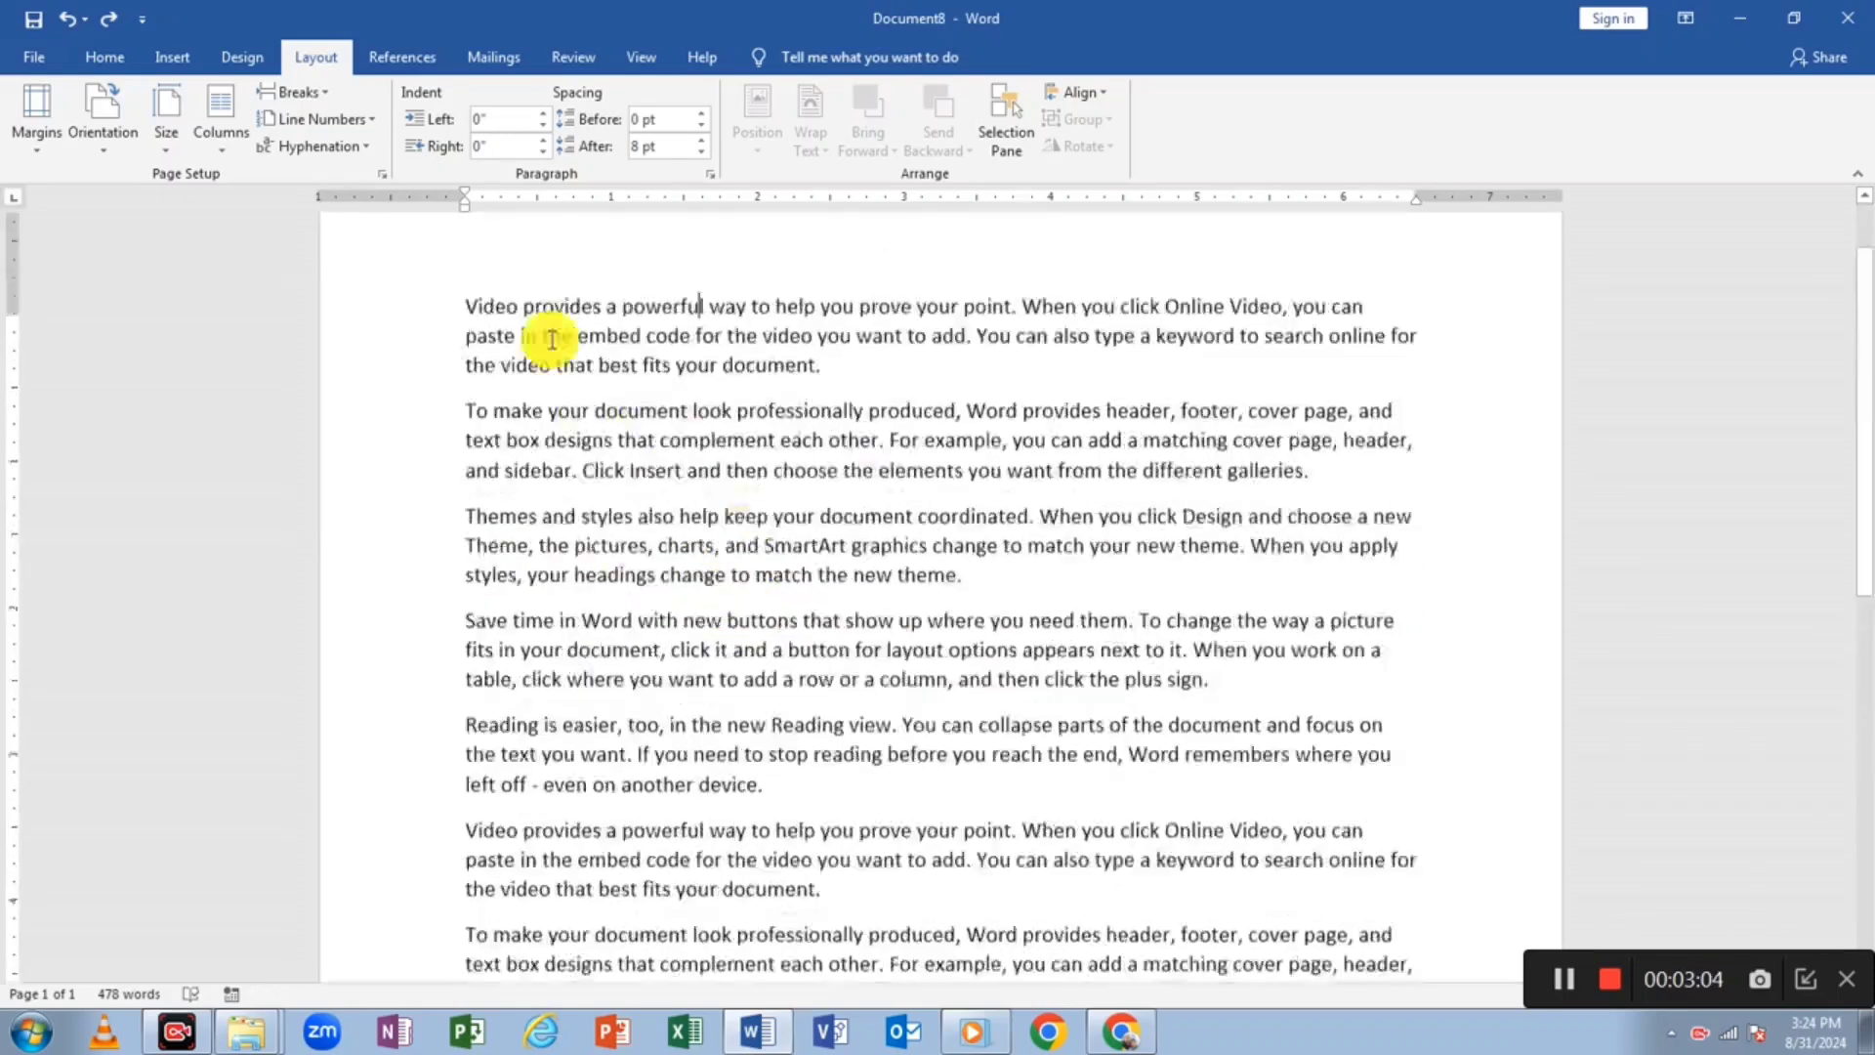
- Split the first paragraph before "You can also type a keyword" and undo the split
{"action": "left_click", "coordinate": [295, 91]}
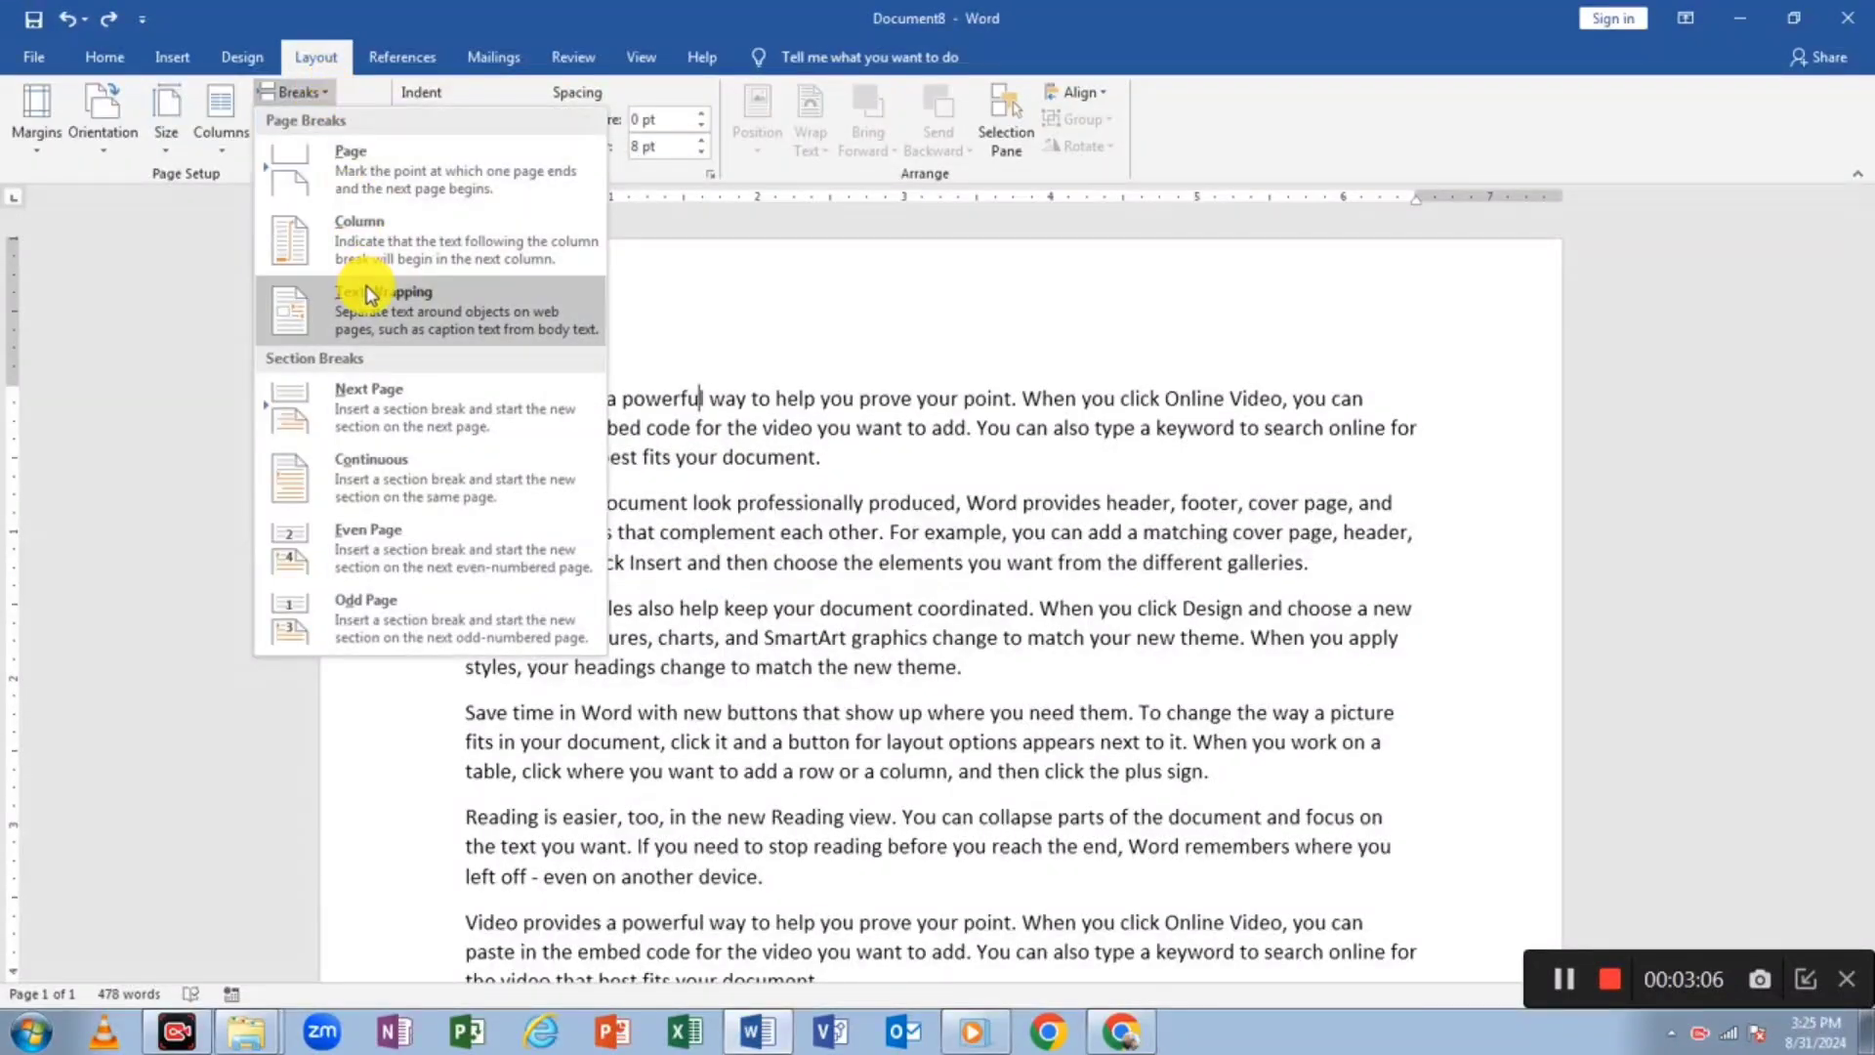
{"action": "left_click", "coordinate": [883, 436]}
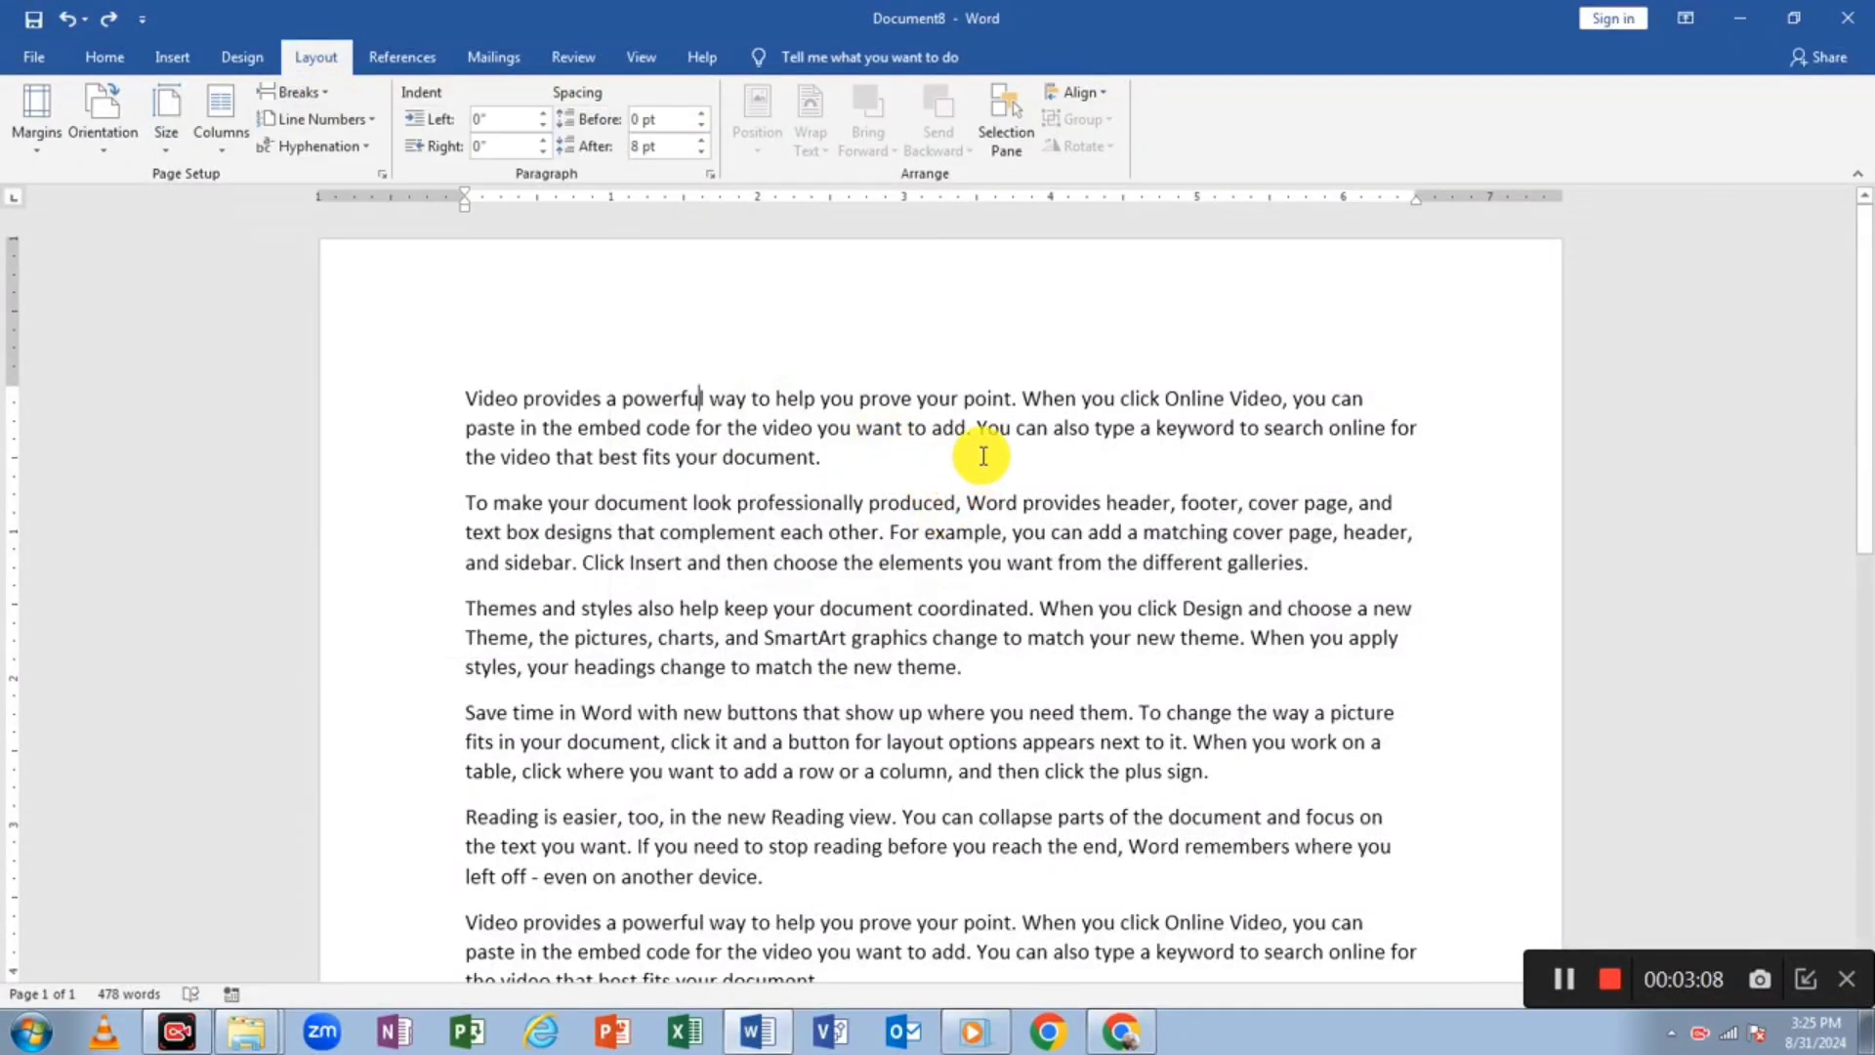
{"action": "left_click", "coordinate": [976, 427]}
{"action": "key", "text": "Return"}
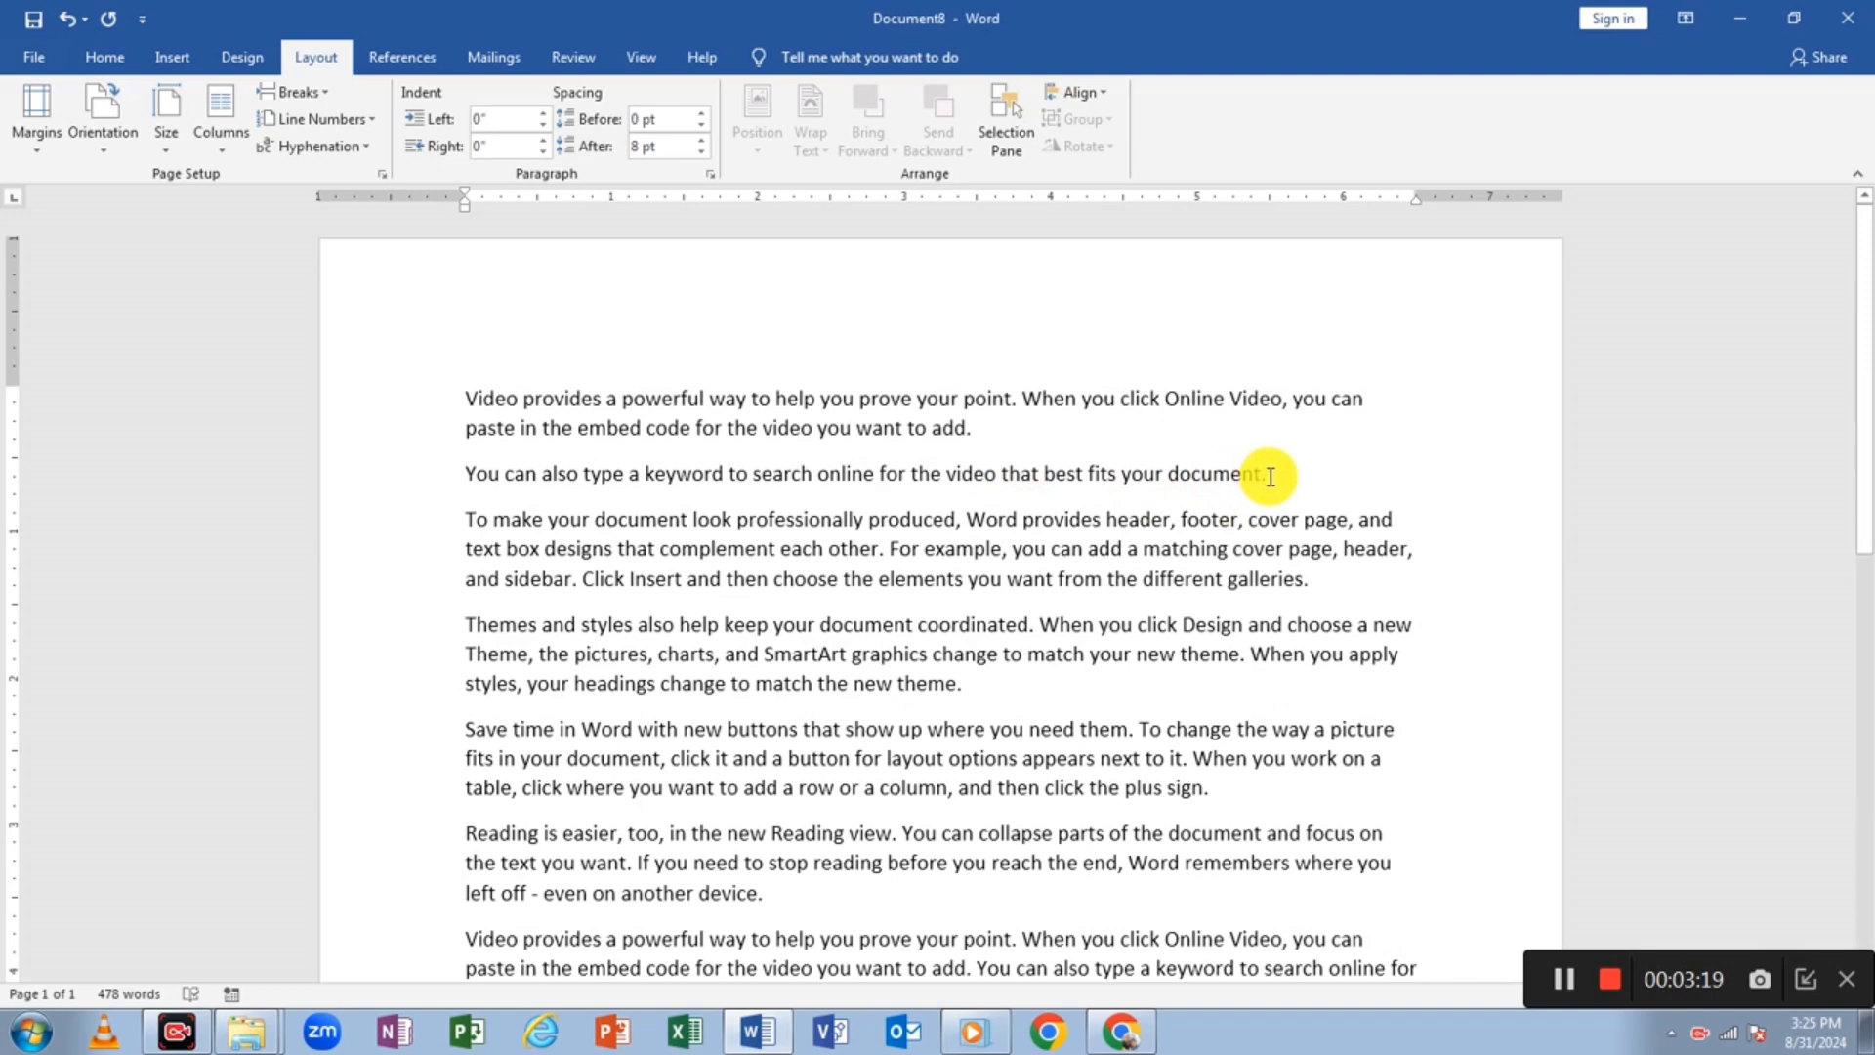
{"action": "left_click_drag", "start_coordinate": [1271, 477], "coordinate": [484, 401]}
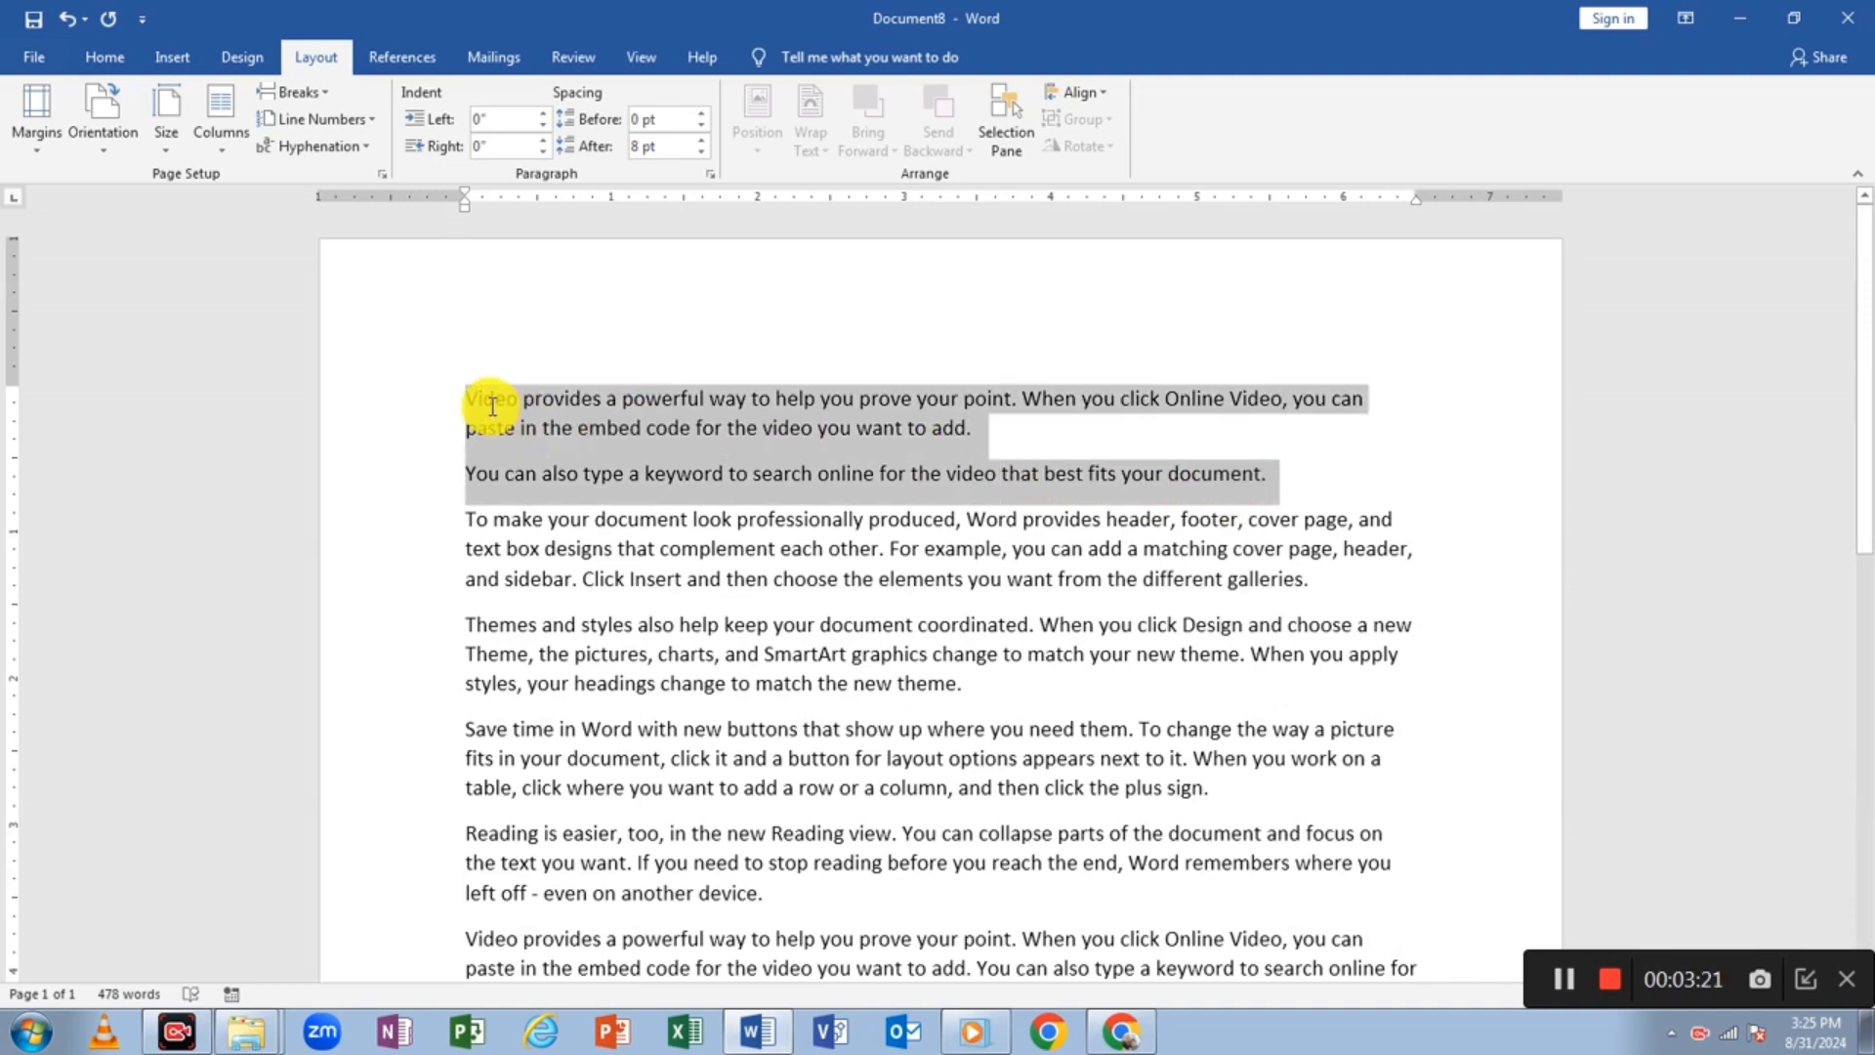
{"action": "left_click", "coordinate": [1000, 439]}
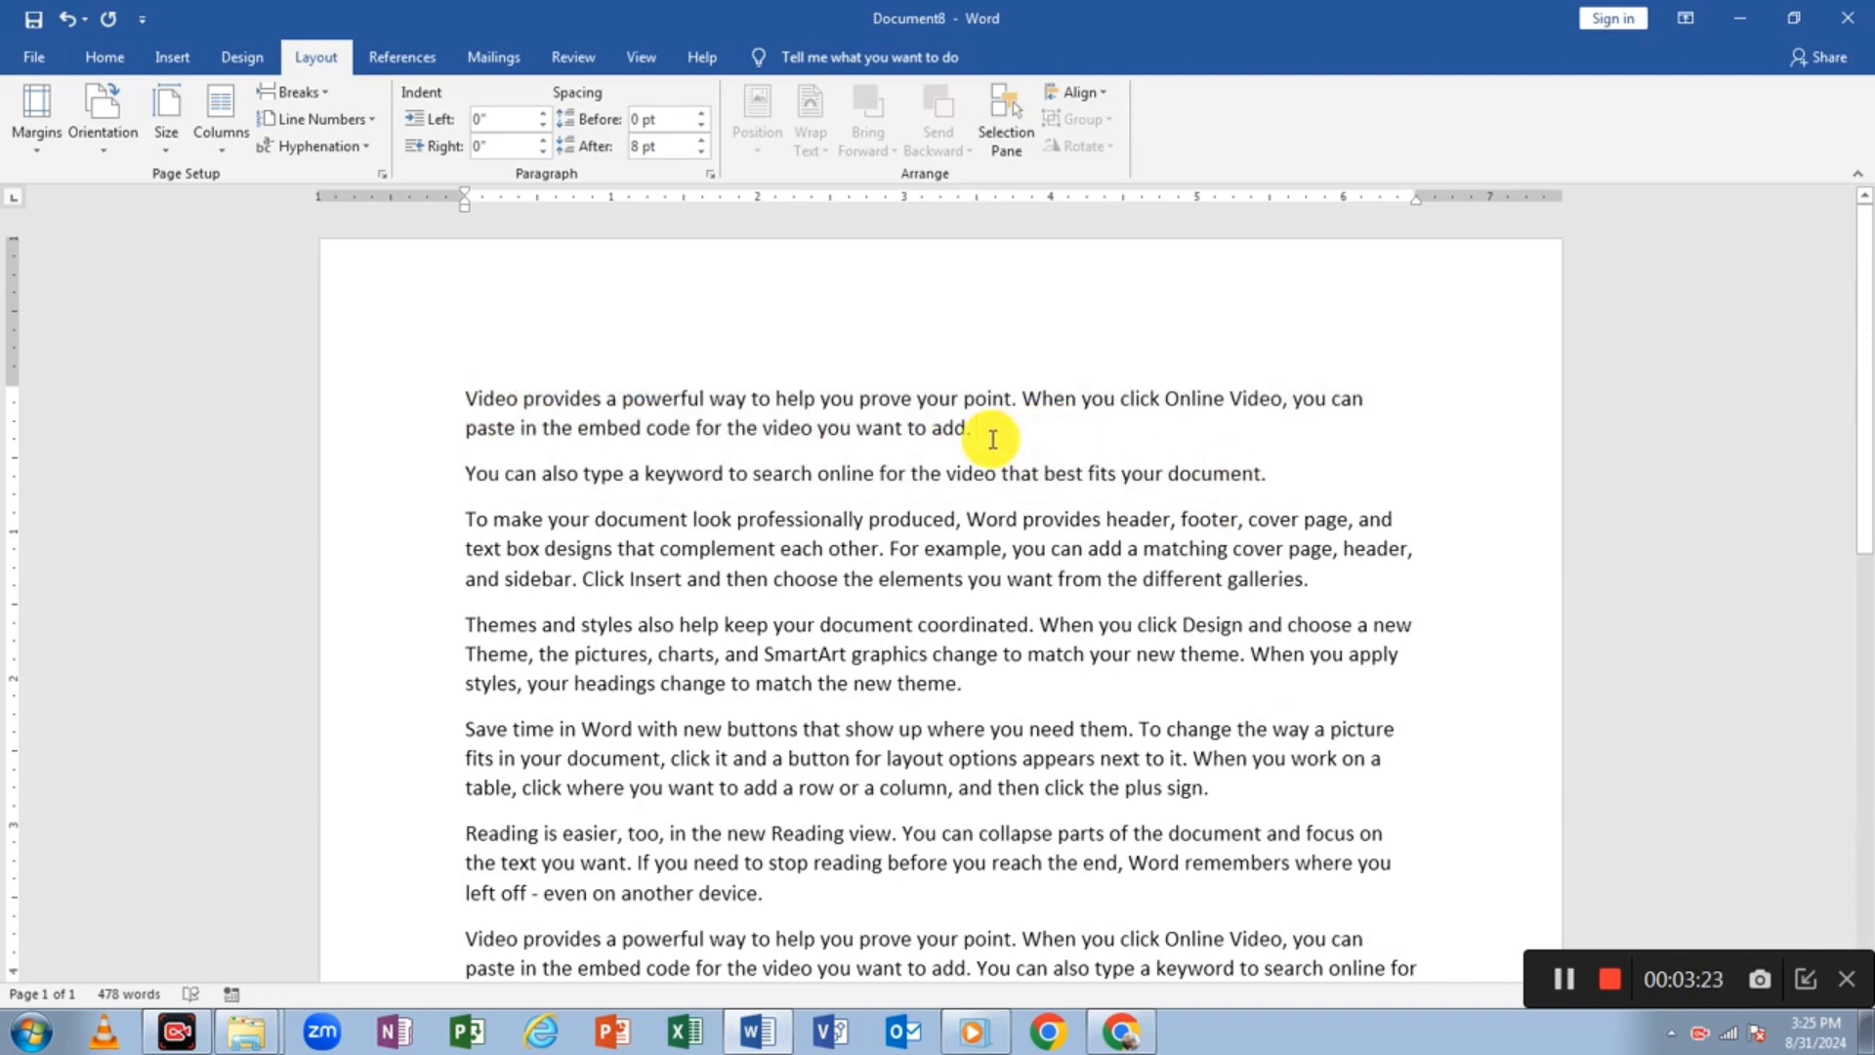
{"action": "key", "text": "ctrl+z"}
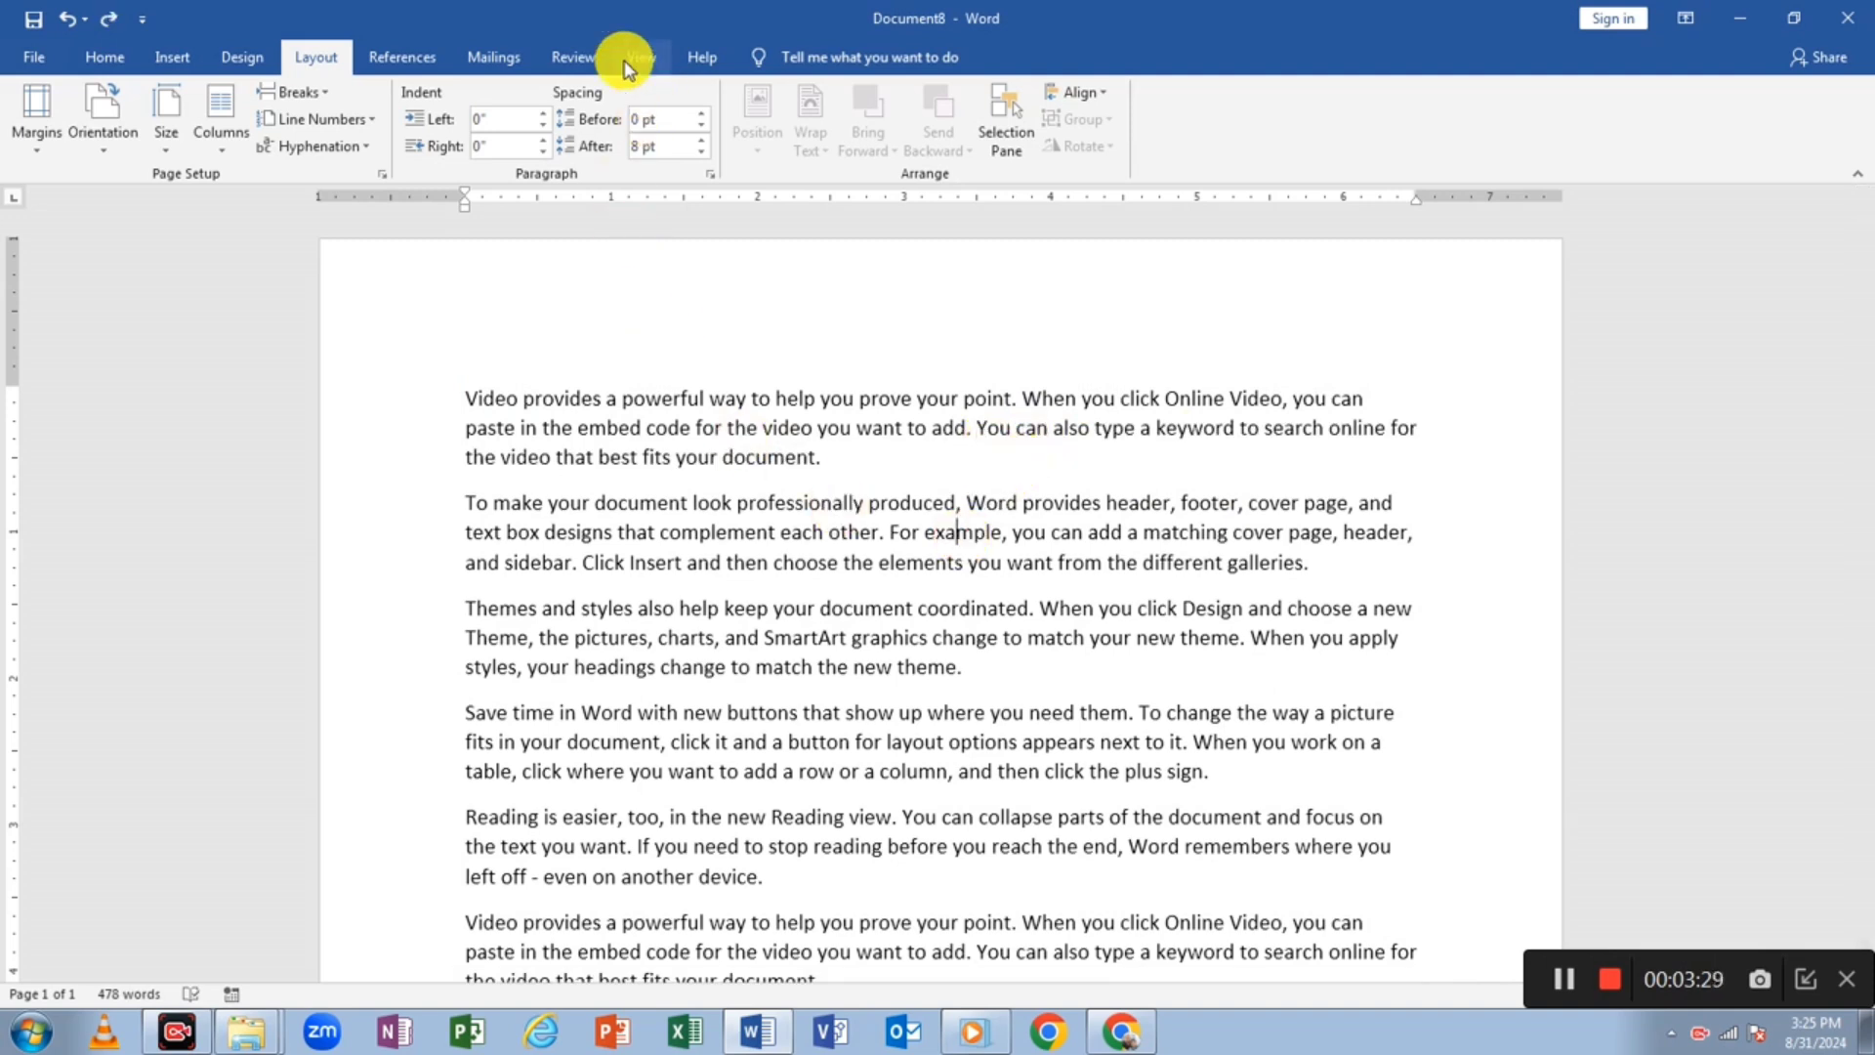
- Check the document's paragraph count in the Word Count statistics
{"action": "left_click", "coordinate": [578, 59]}
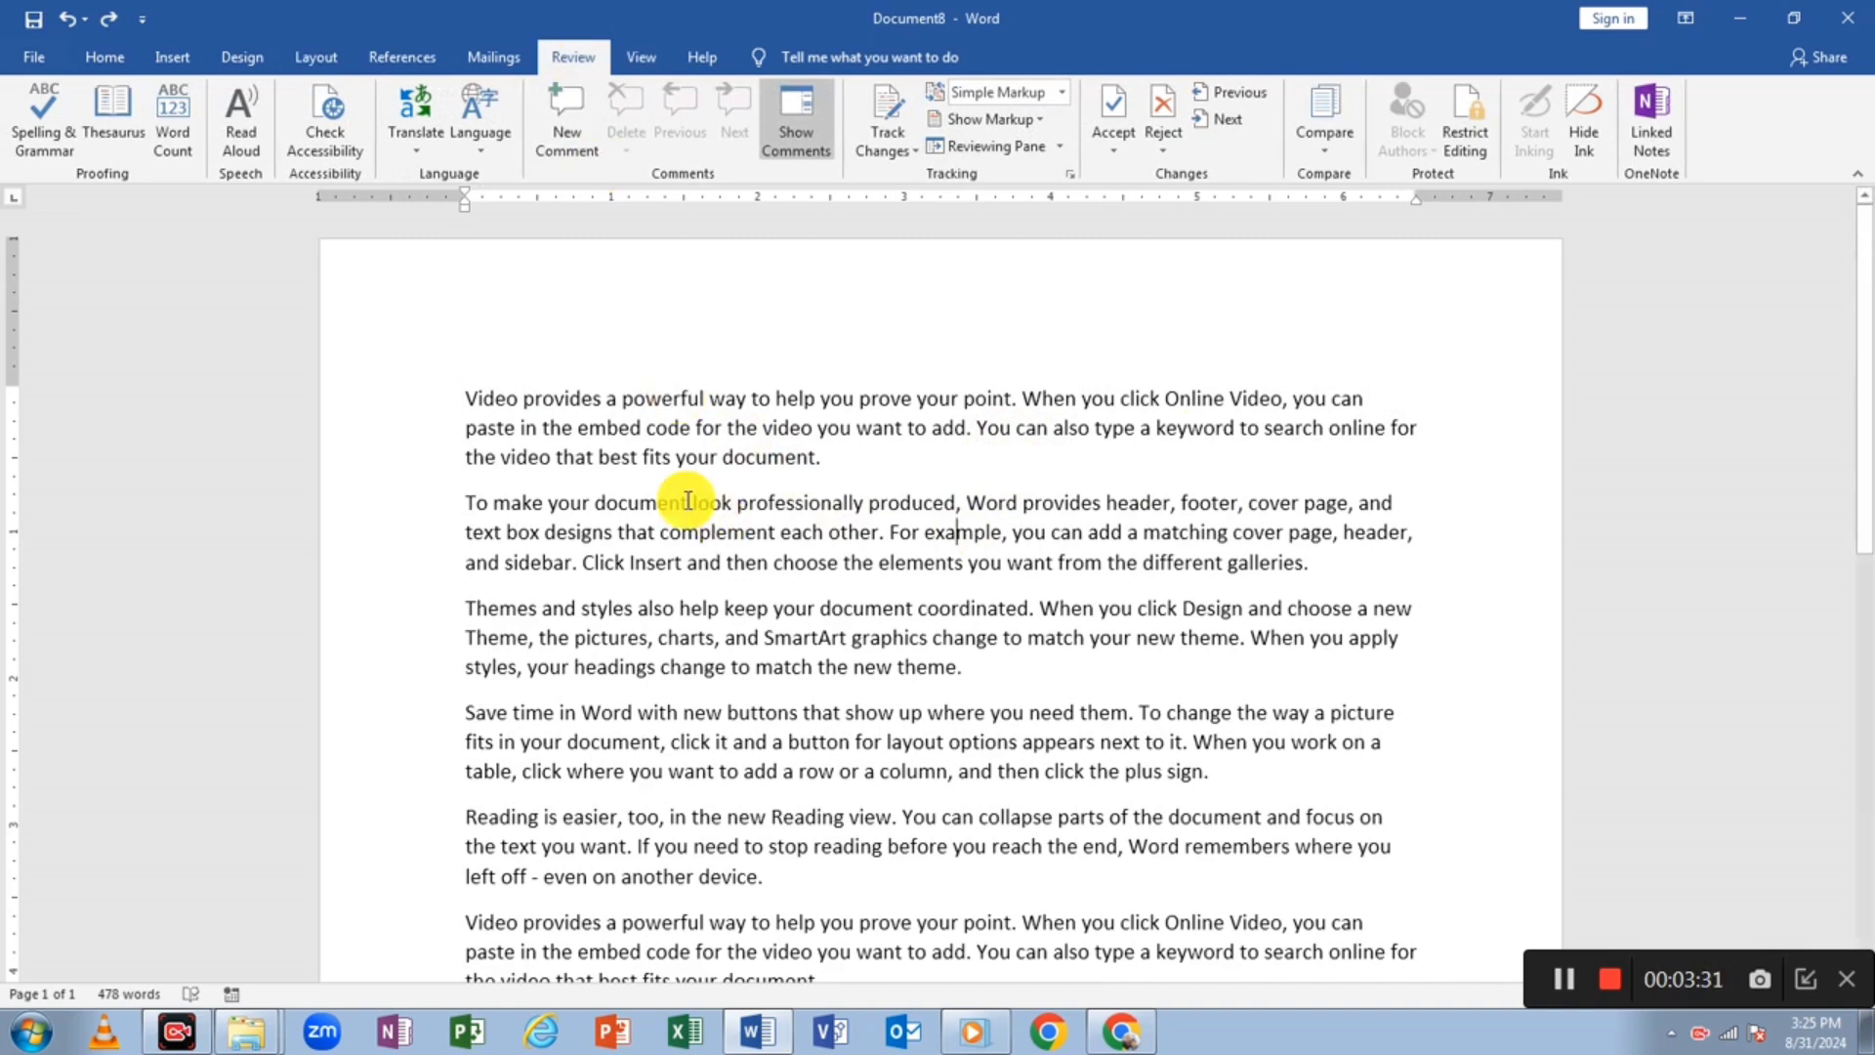
{"action": "left_click", "coordinate": [167, 125]}
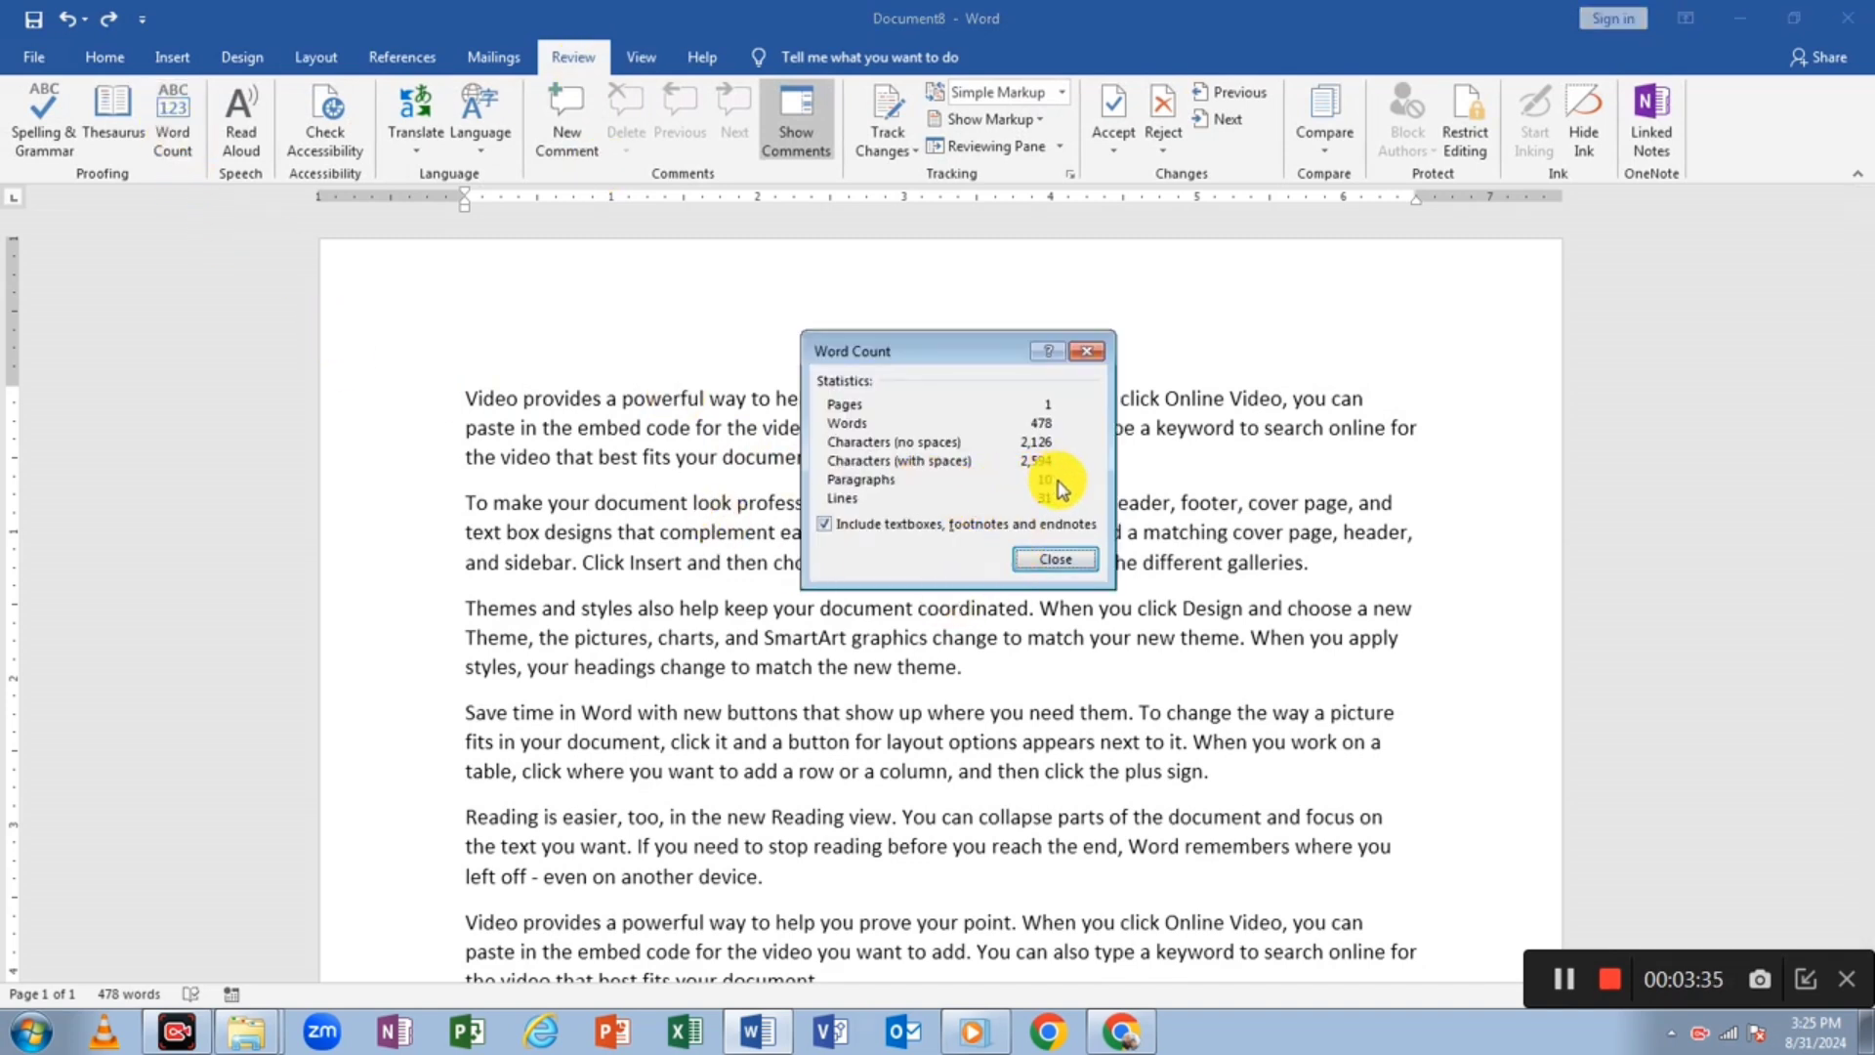
{"action": "left_click", "coordinate": [1087, 353]}
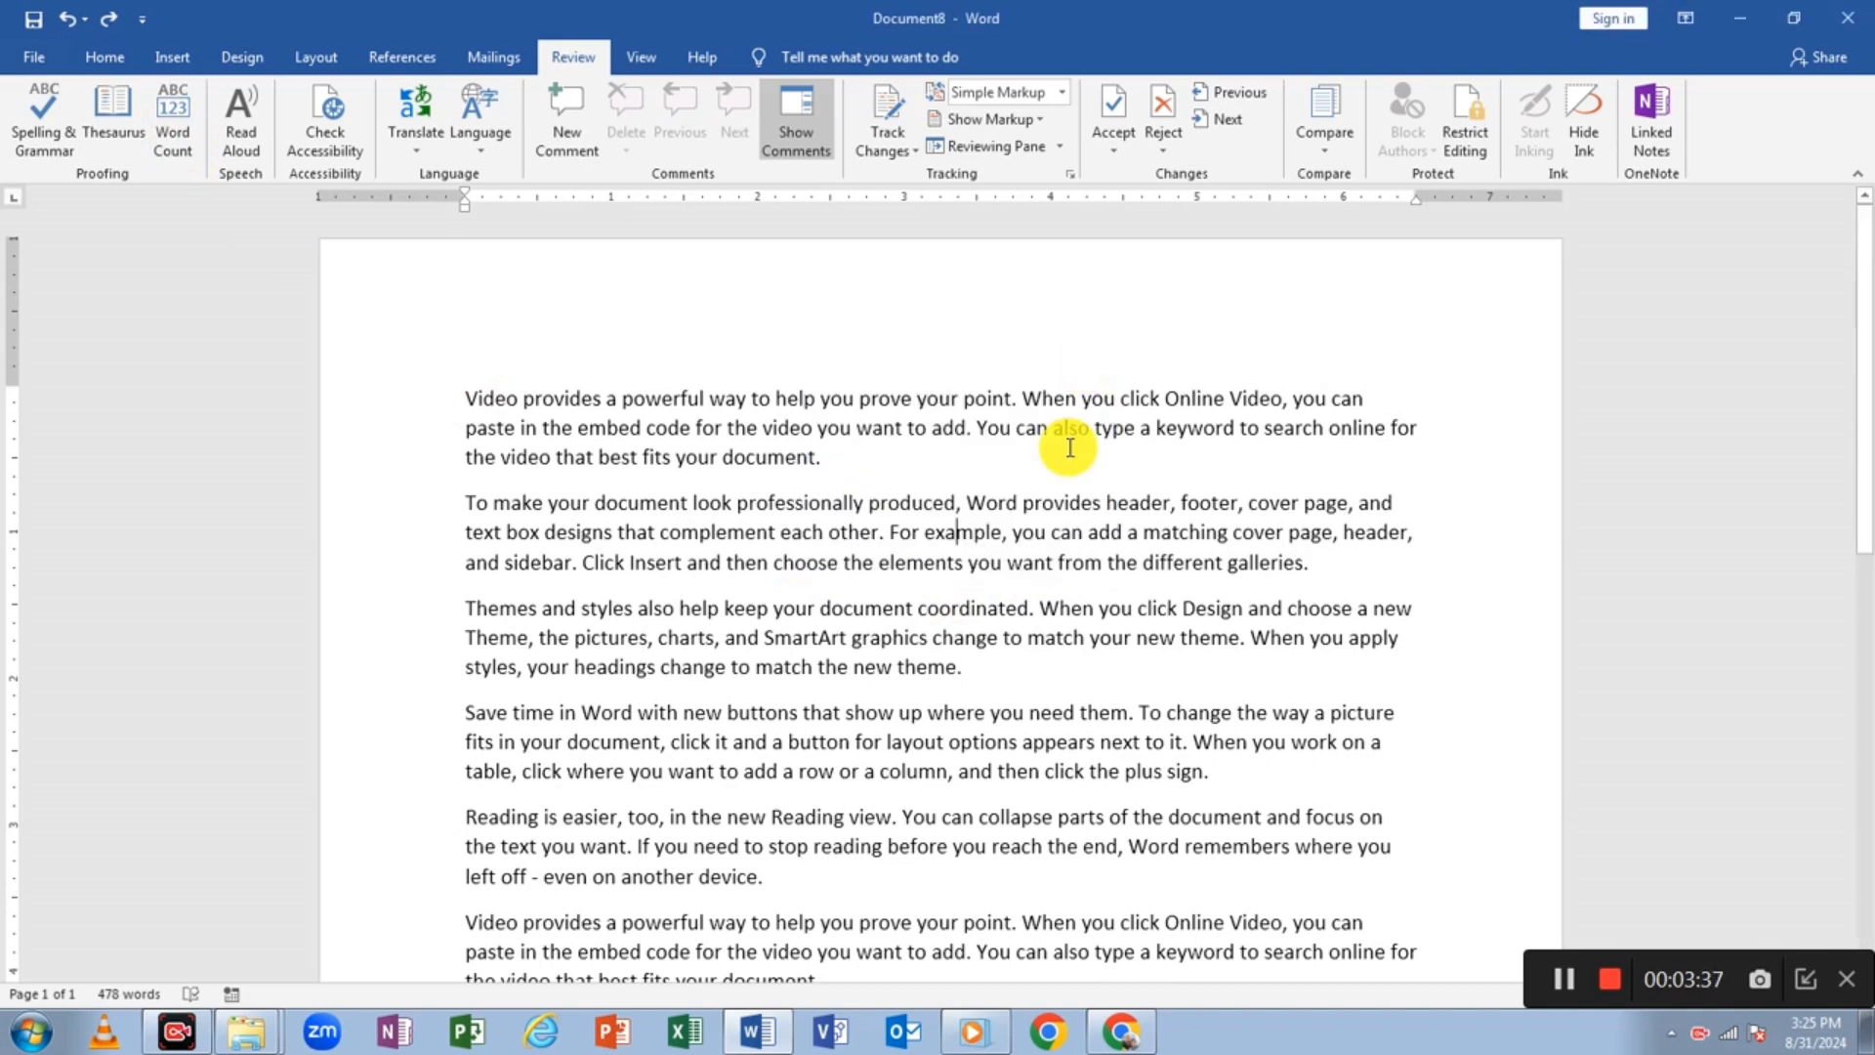
- Start a new paragraph at "You can also type a keyword" in the first paragraph and check the paragraph count again
{"action": "left_click", "coordinate": [980, 427]}
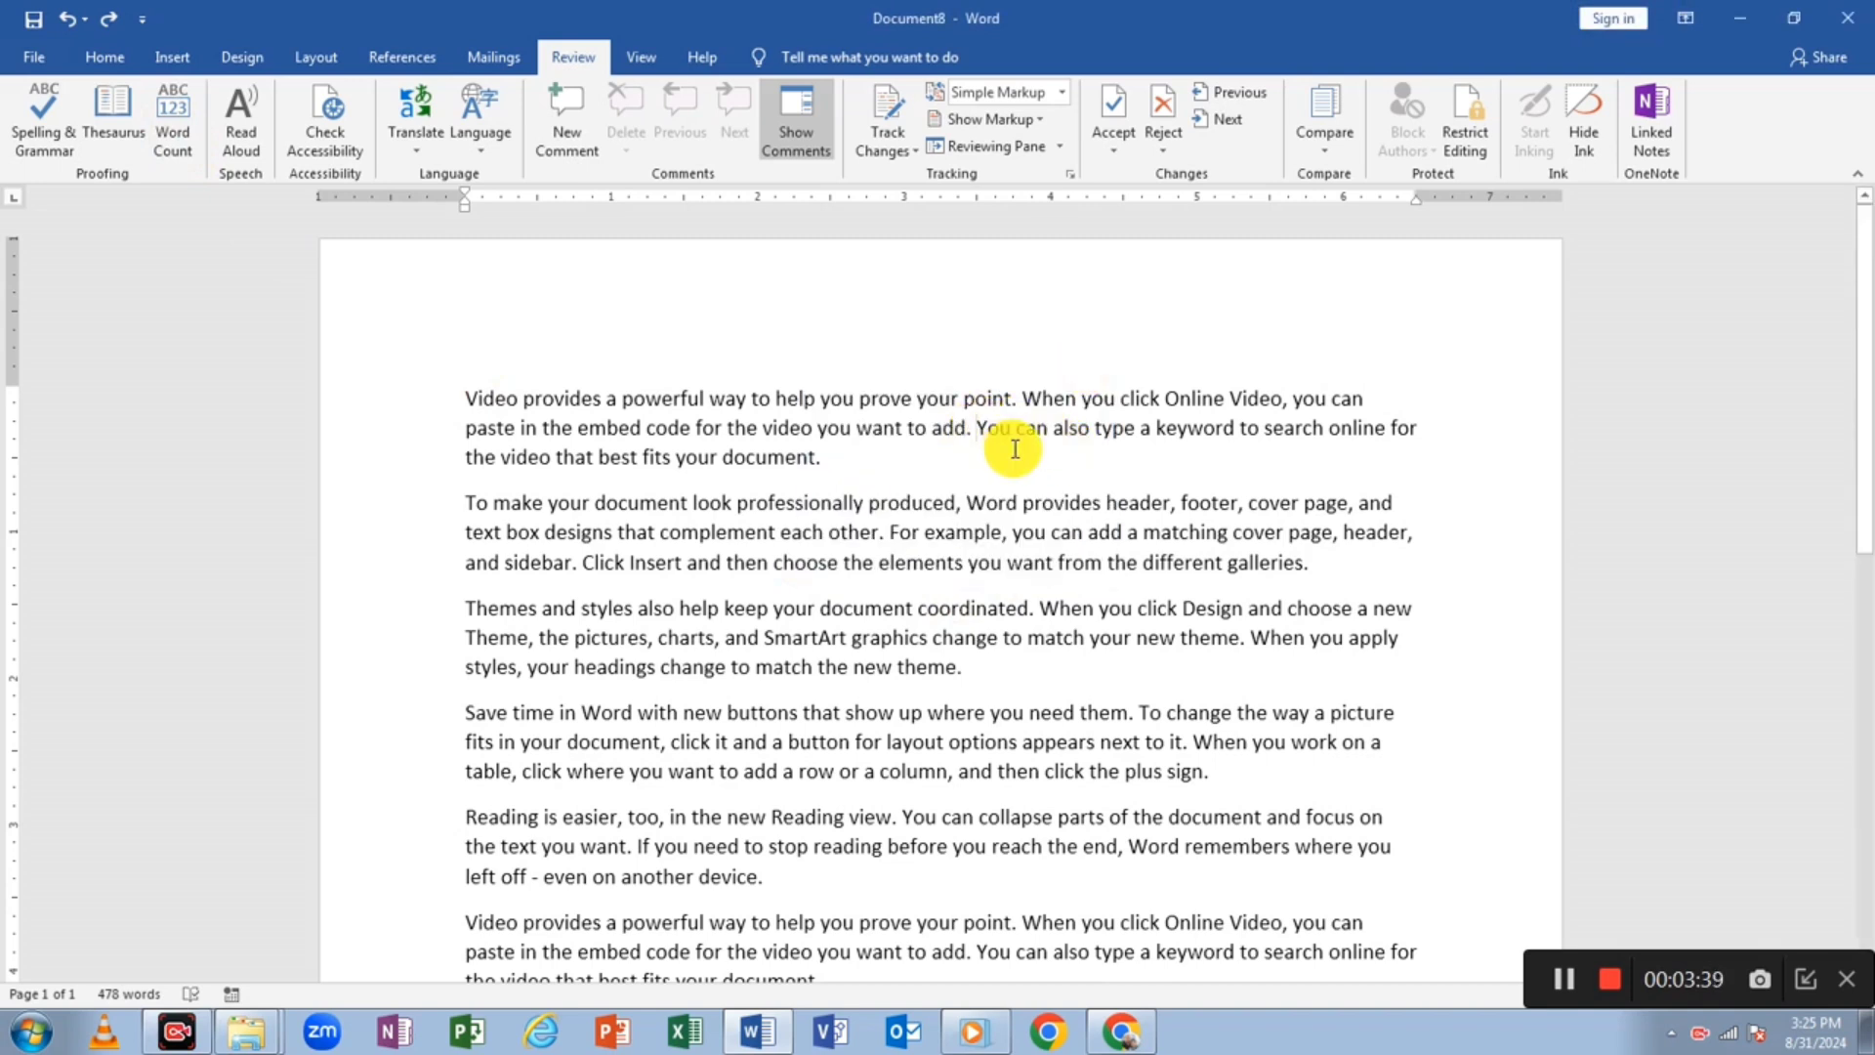
{"action": "key", "text": "Return"}
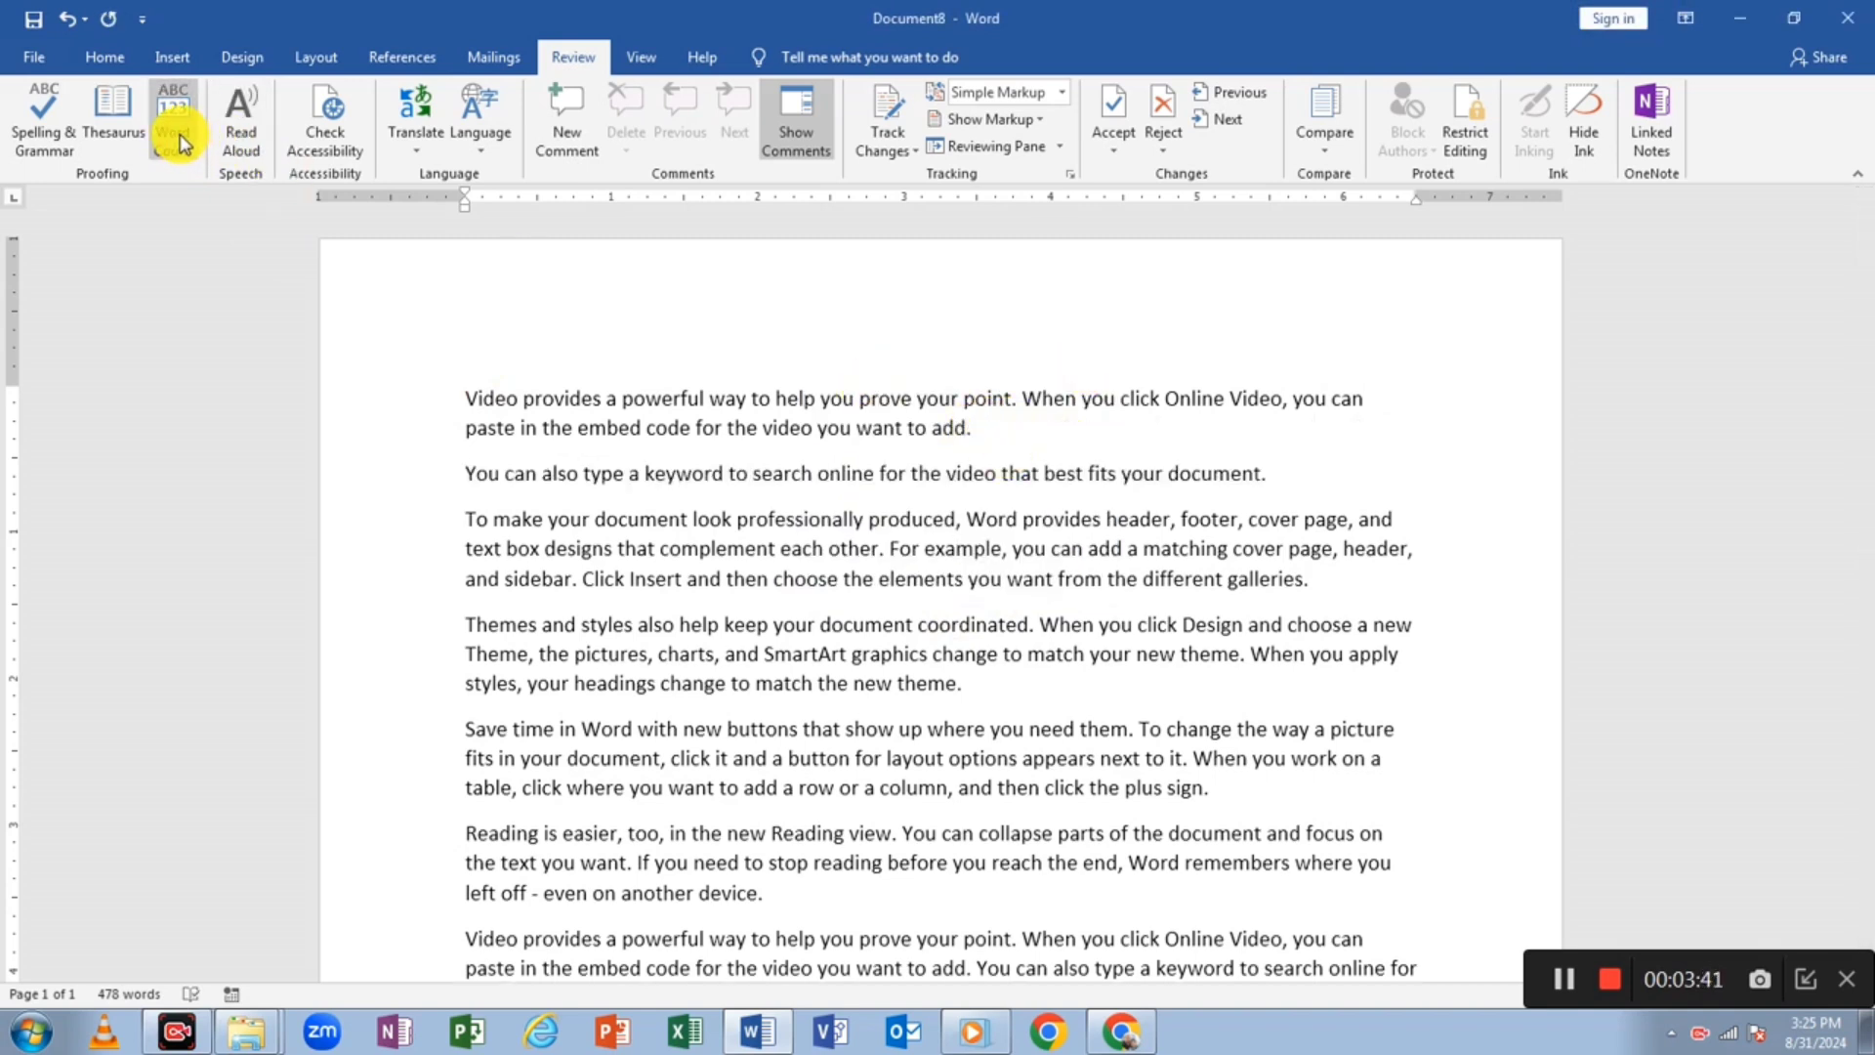
{"action": "left_click", "coordinate": [173, 122]}
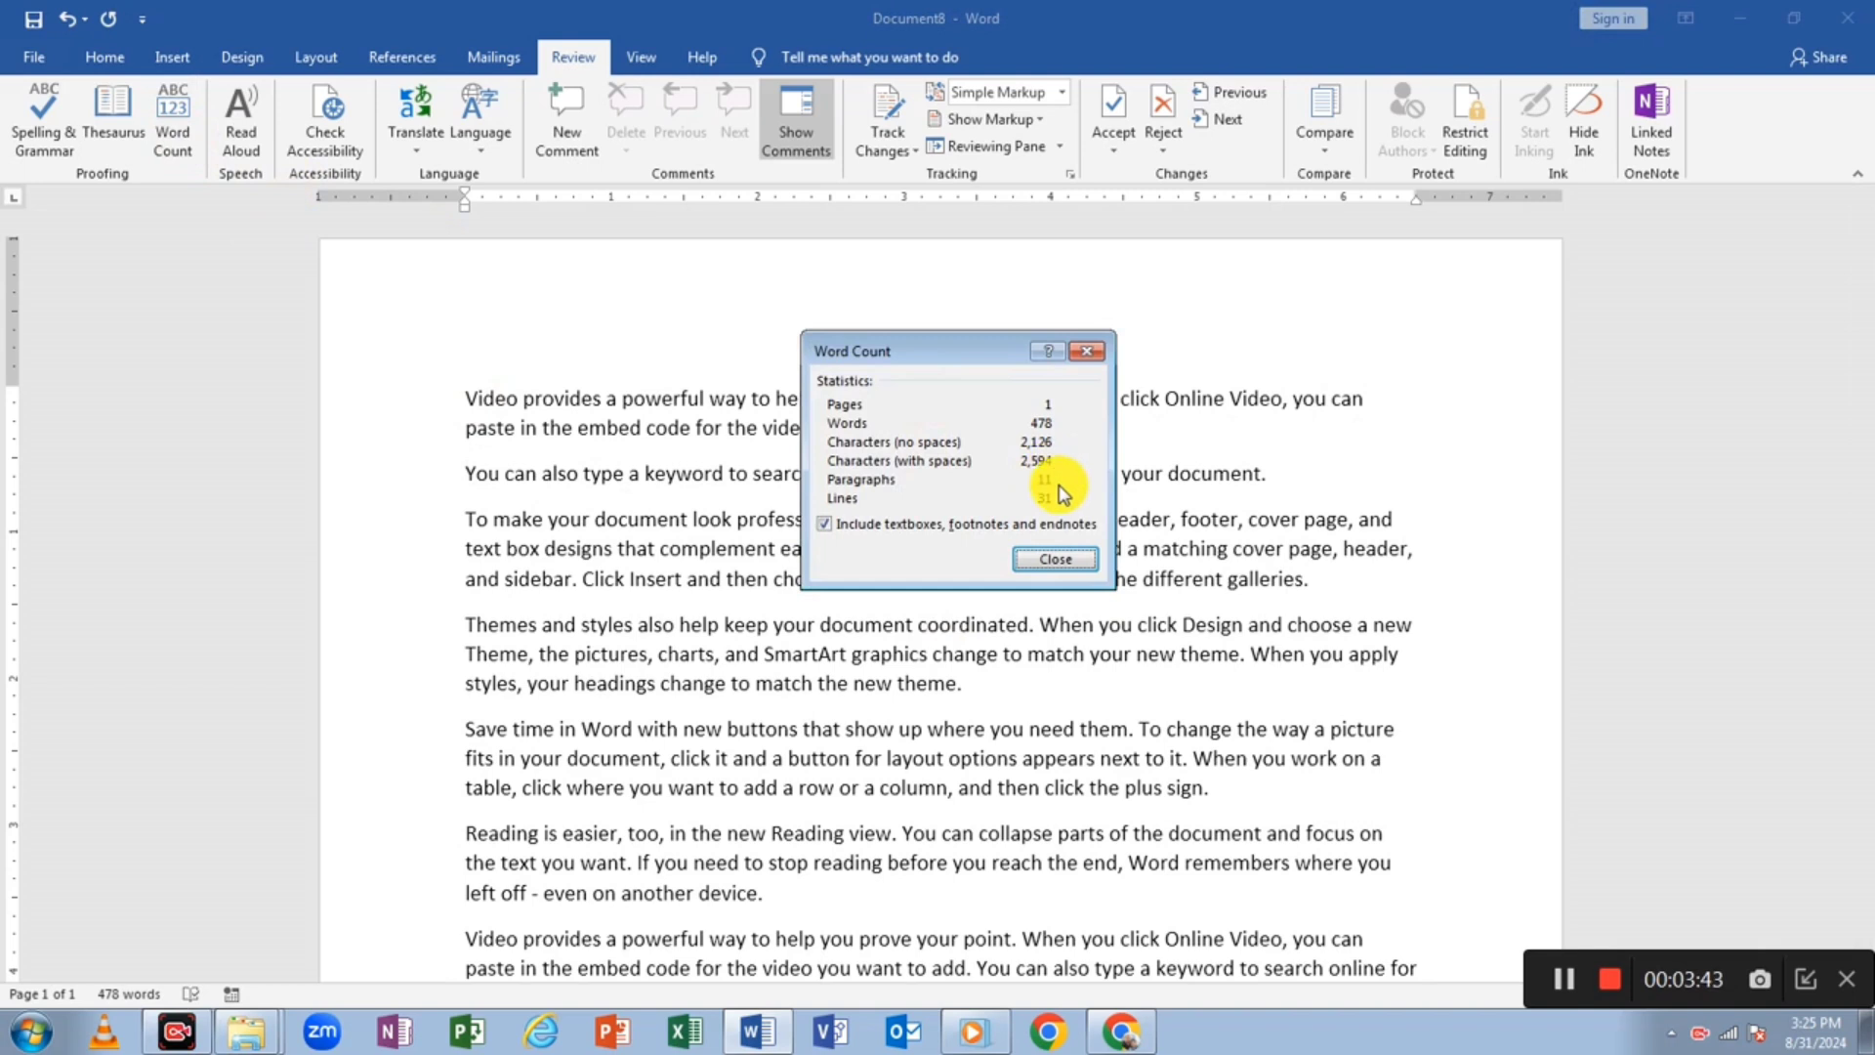
{"action": "left_click", "coordinate": [1082, 357]}
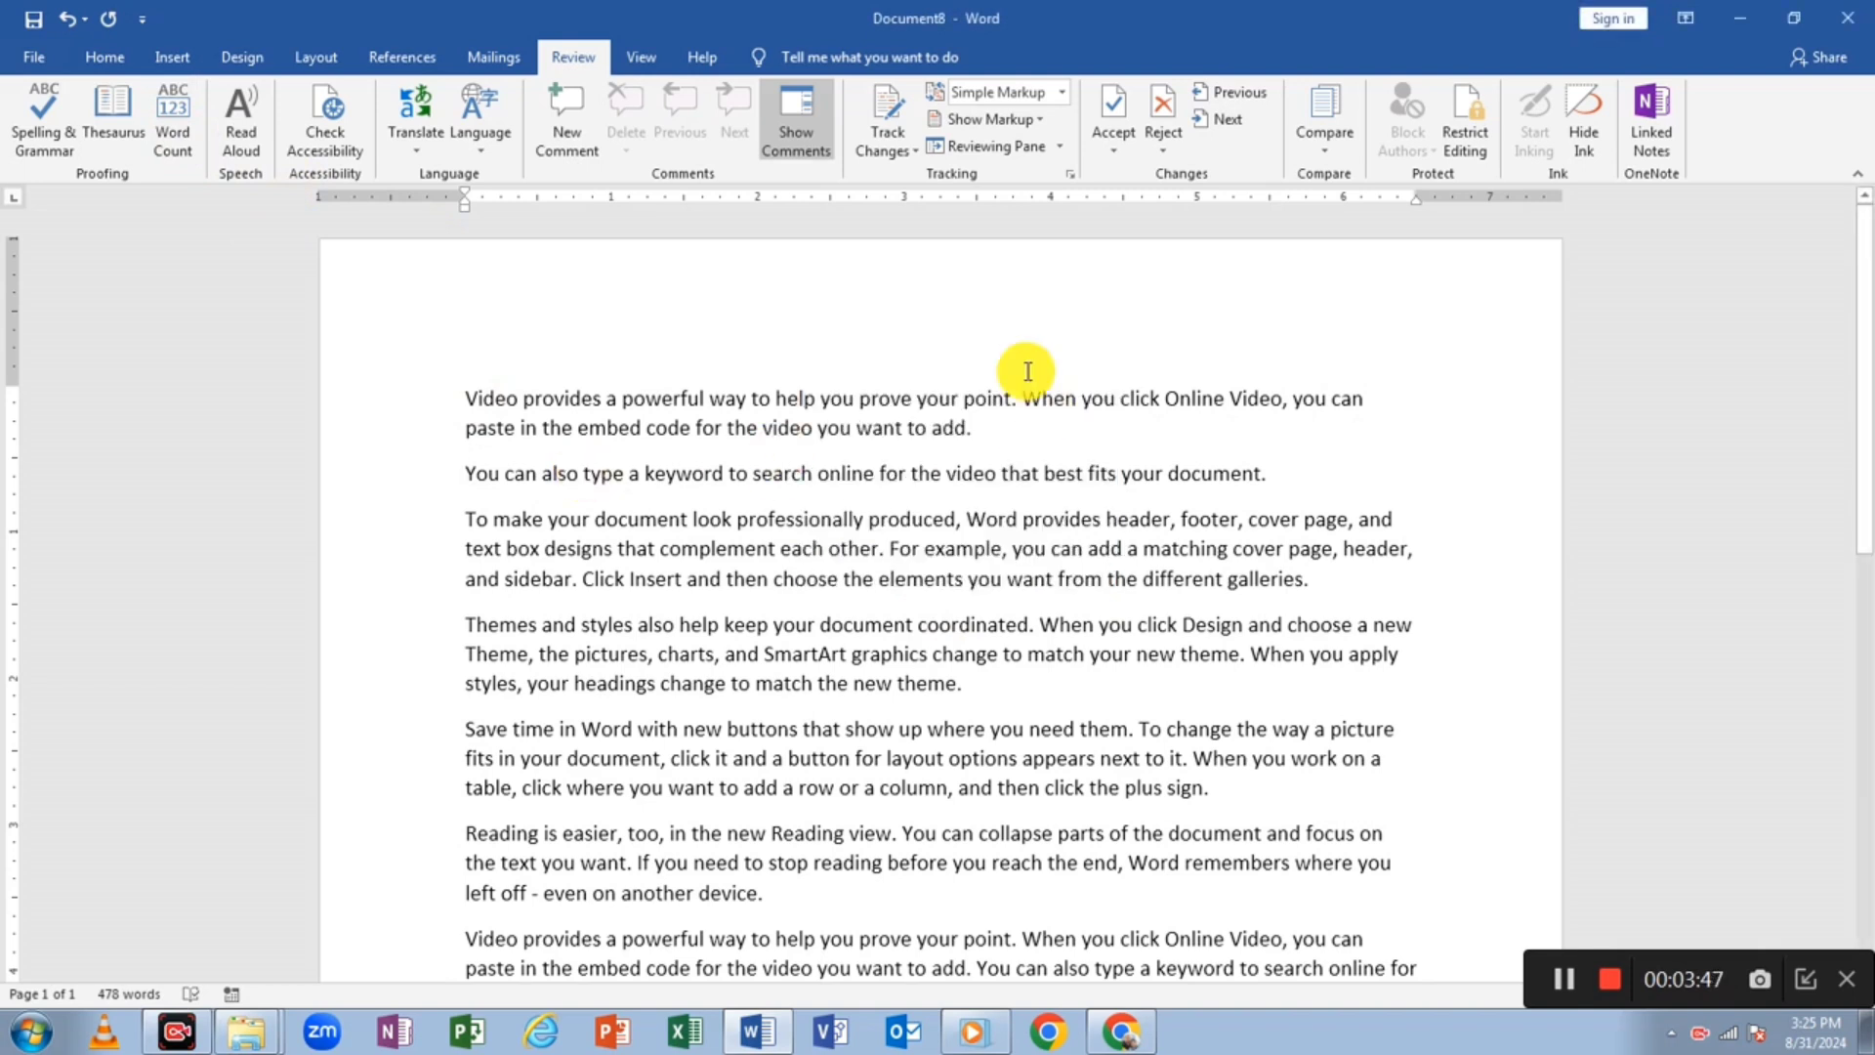
- Rejoin the "You can also type a keyword" sentence with the first paragraph and recheck the paragraph count
{"action": "key", "text": "BackSpace"}
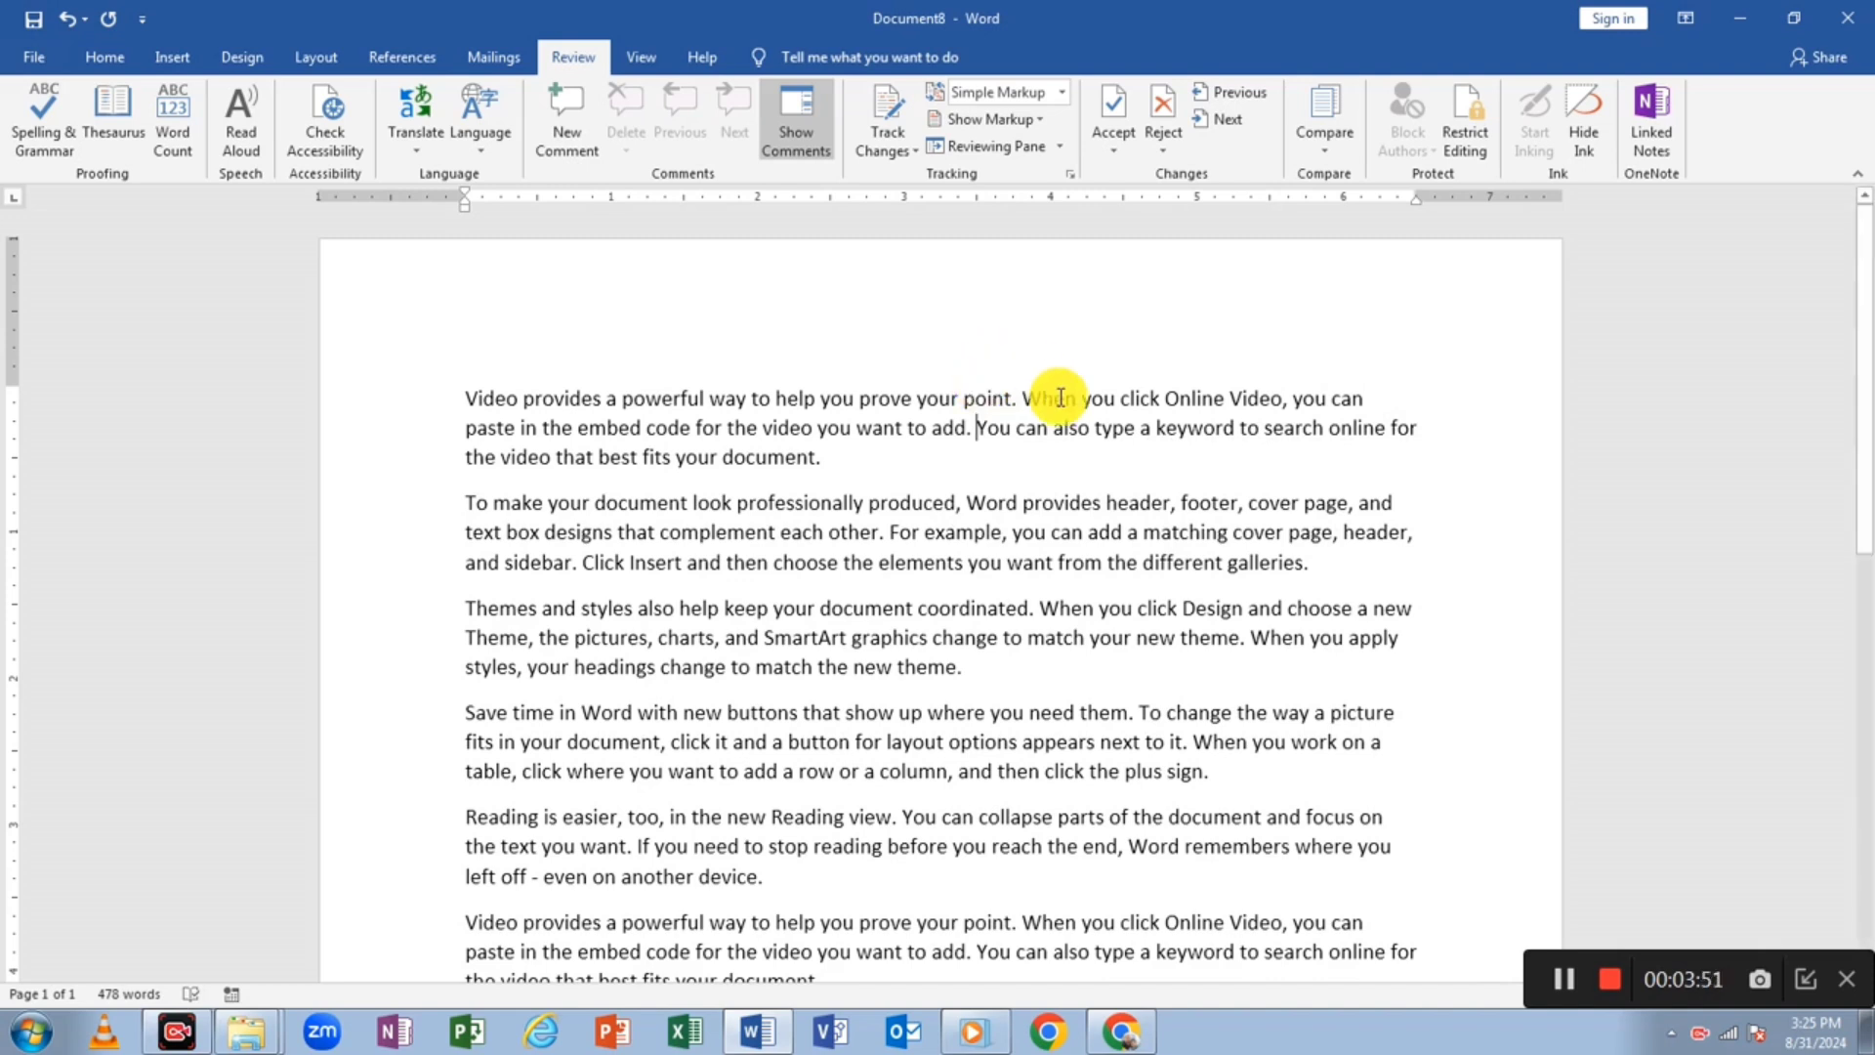
{"action": "left_click", "coordinate": [168, 122]}
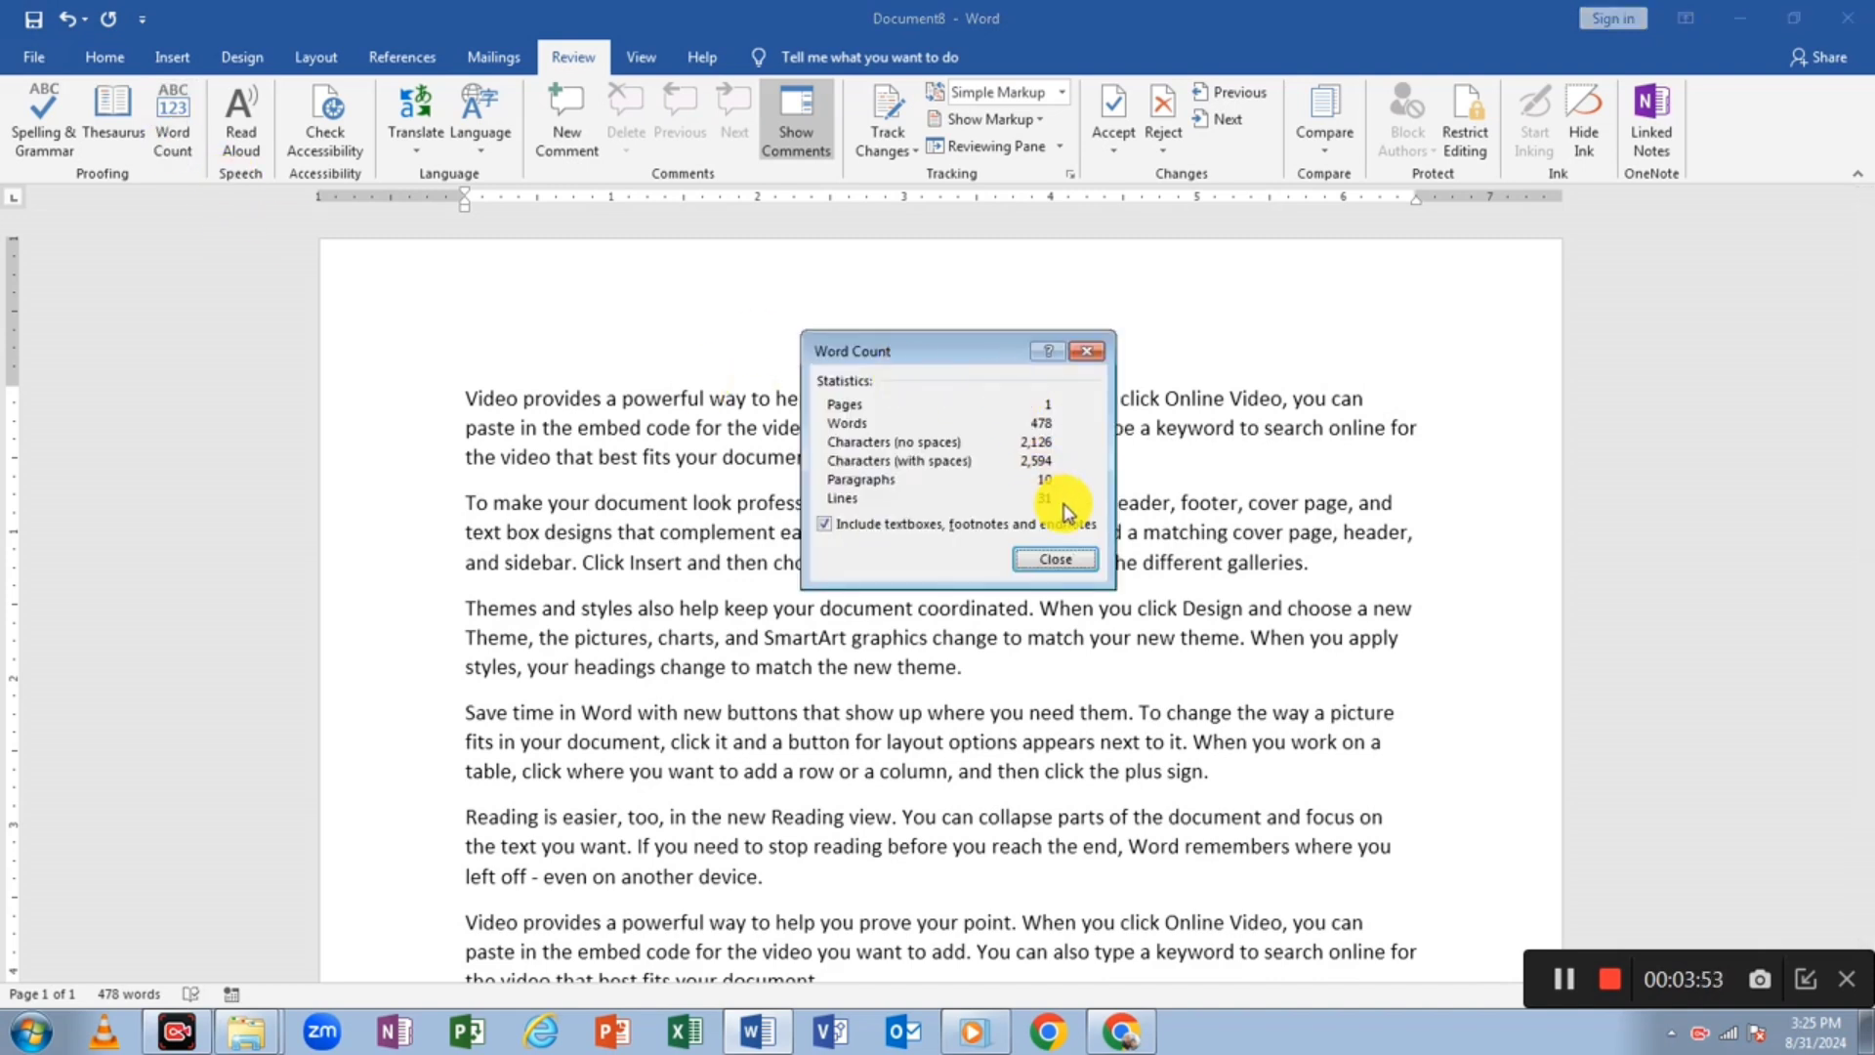
{"action": "left_click", "coordinate": [1084, 352]}
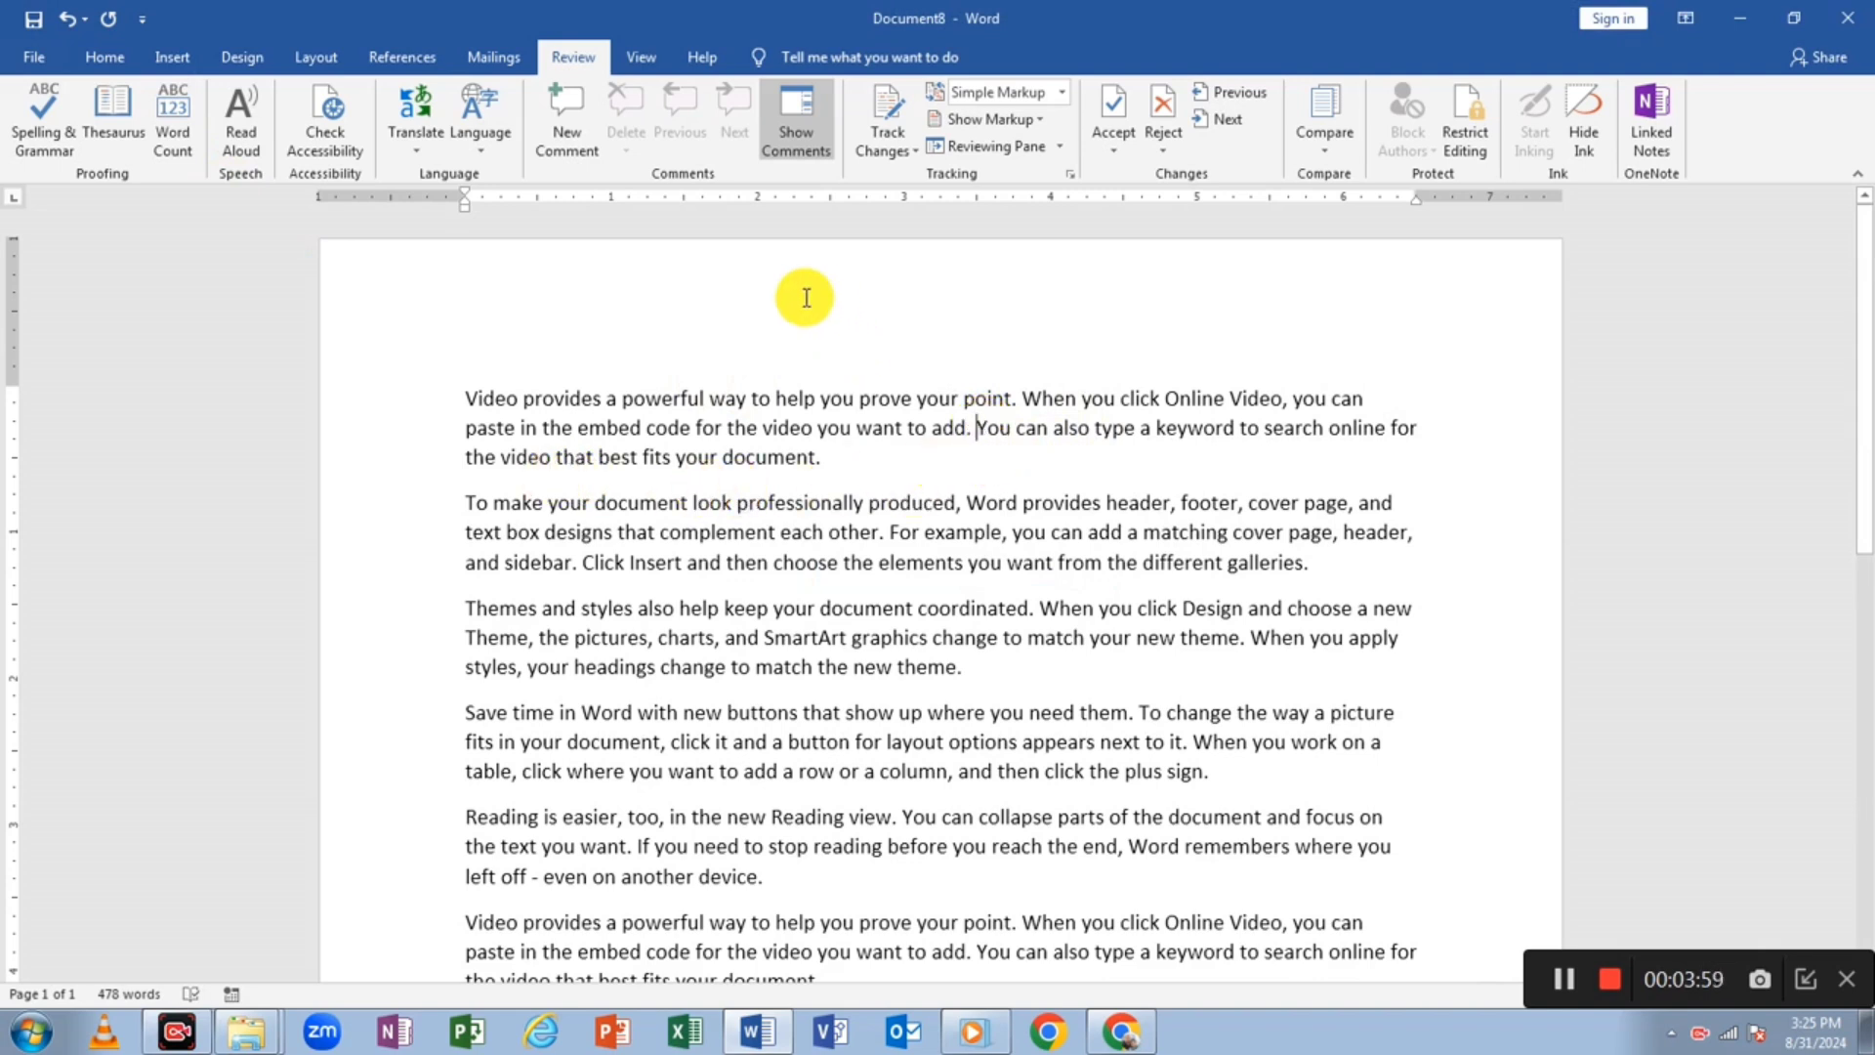
- Insert a text wrapping break before "You can also type a keyword" in the first paragraph
{"action": "left_click", "coordinate": [314, 61]}
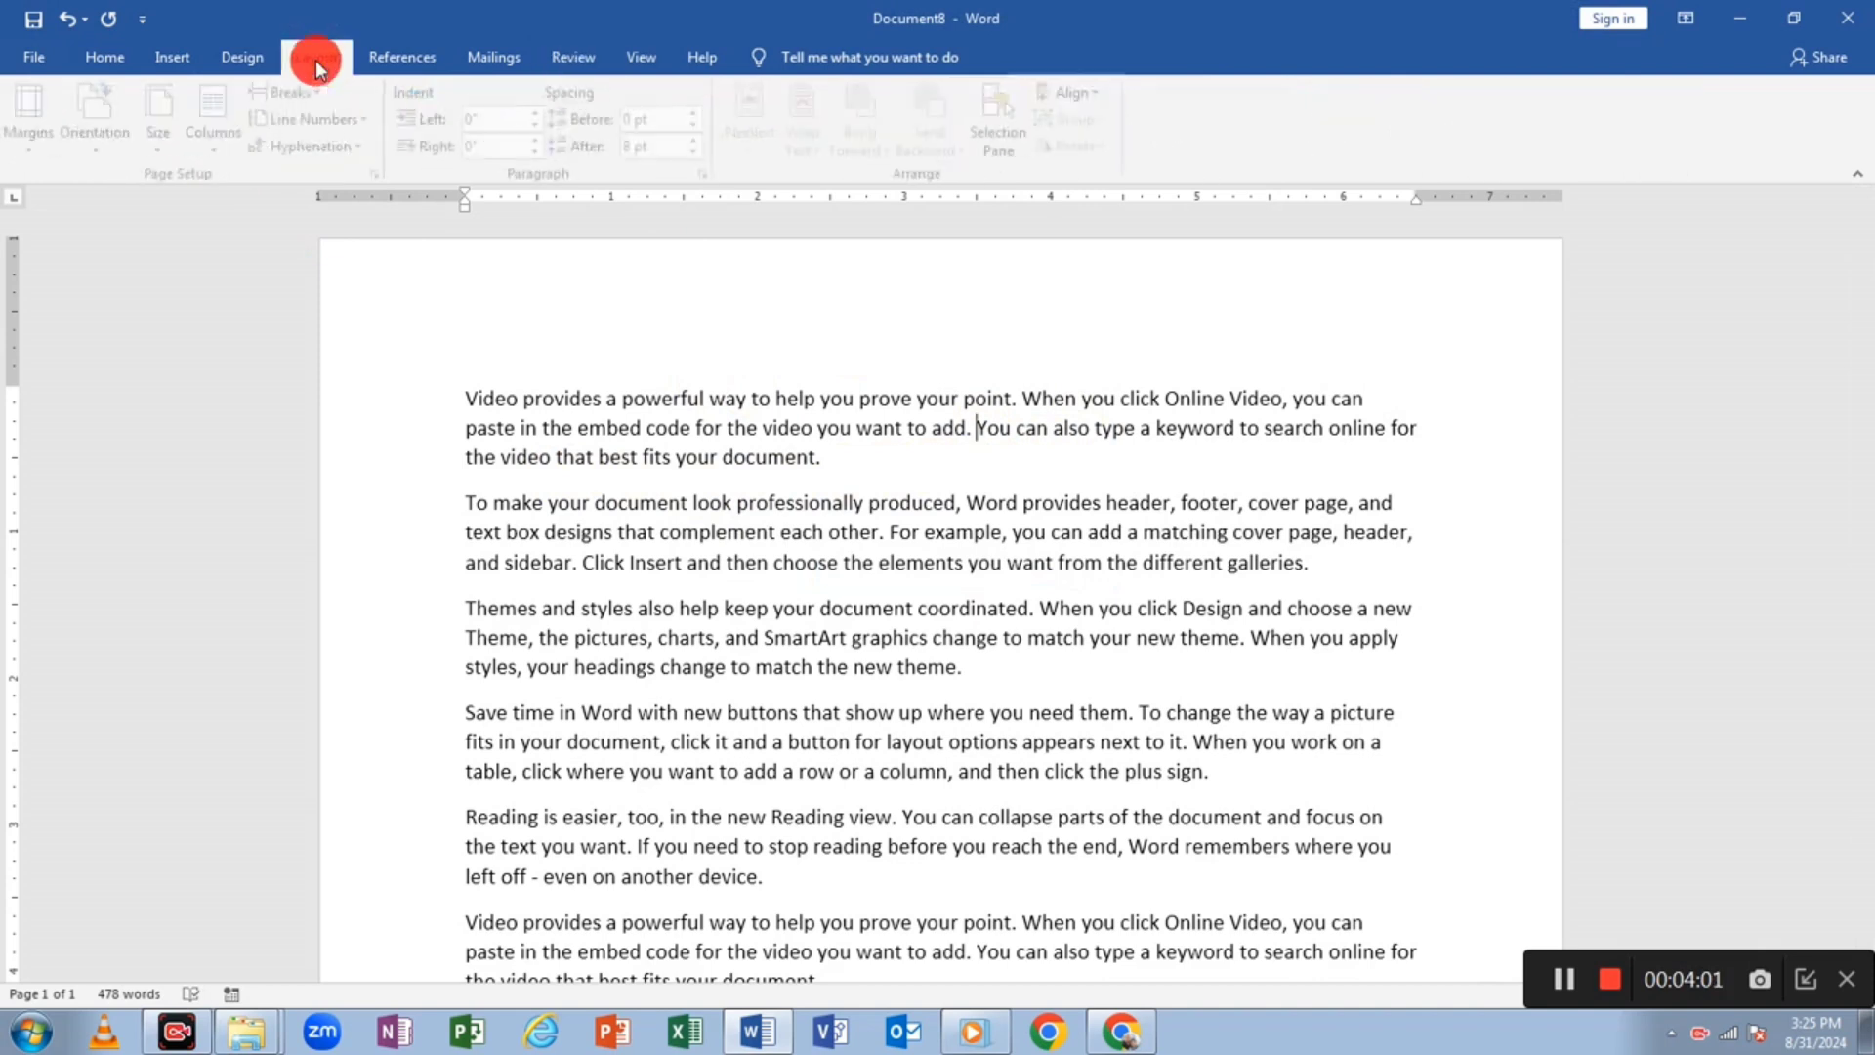
{"action": "left_click", "coordinate": [325, 93]}
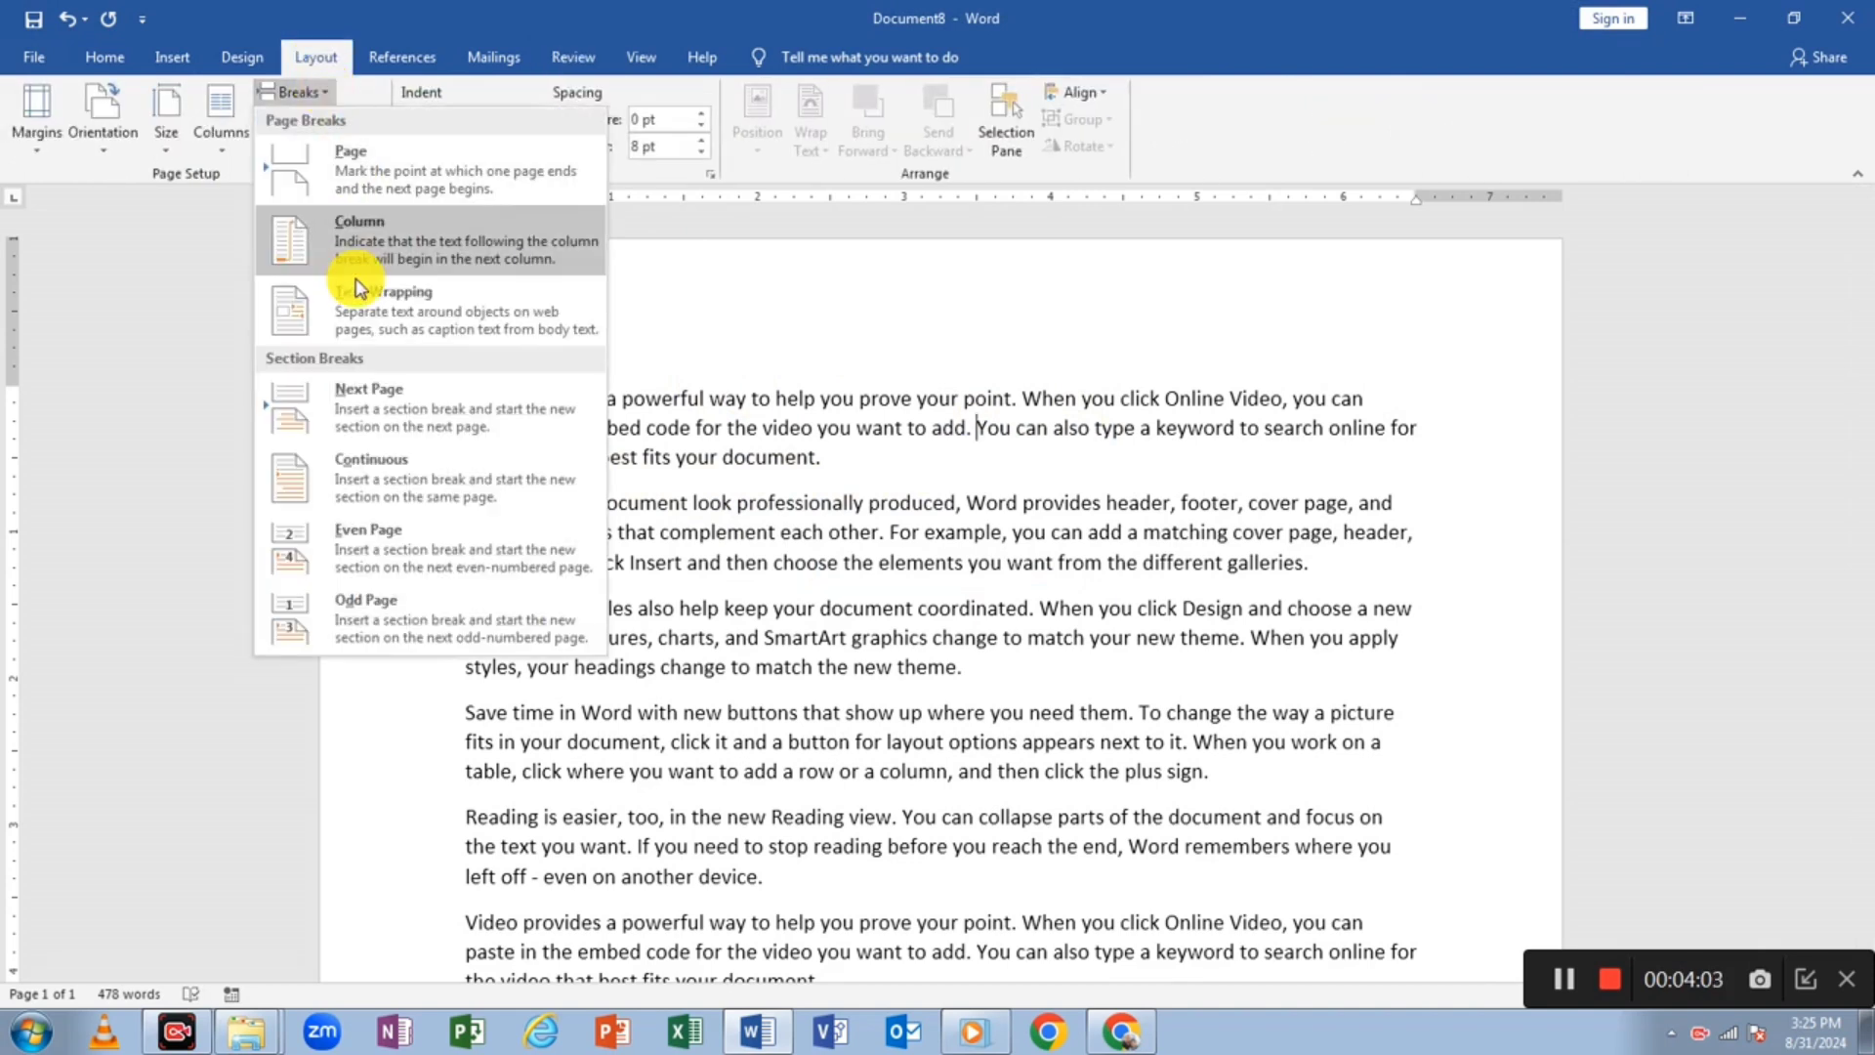
{"action": "left_click", "coordinate": [389, 317]}
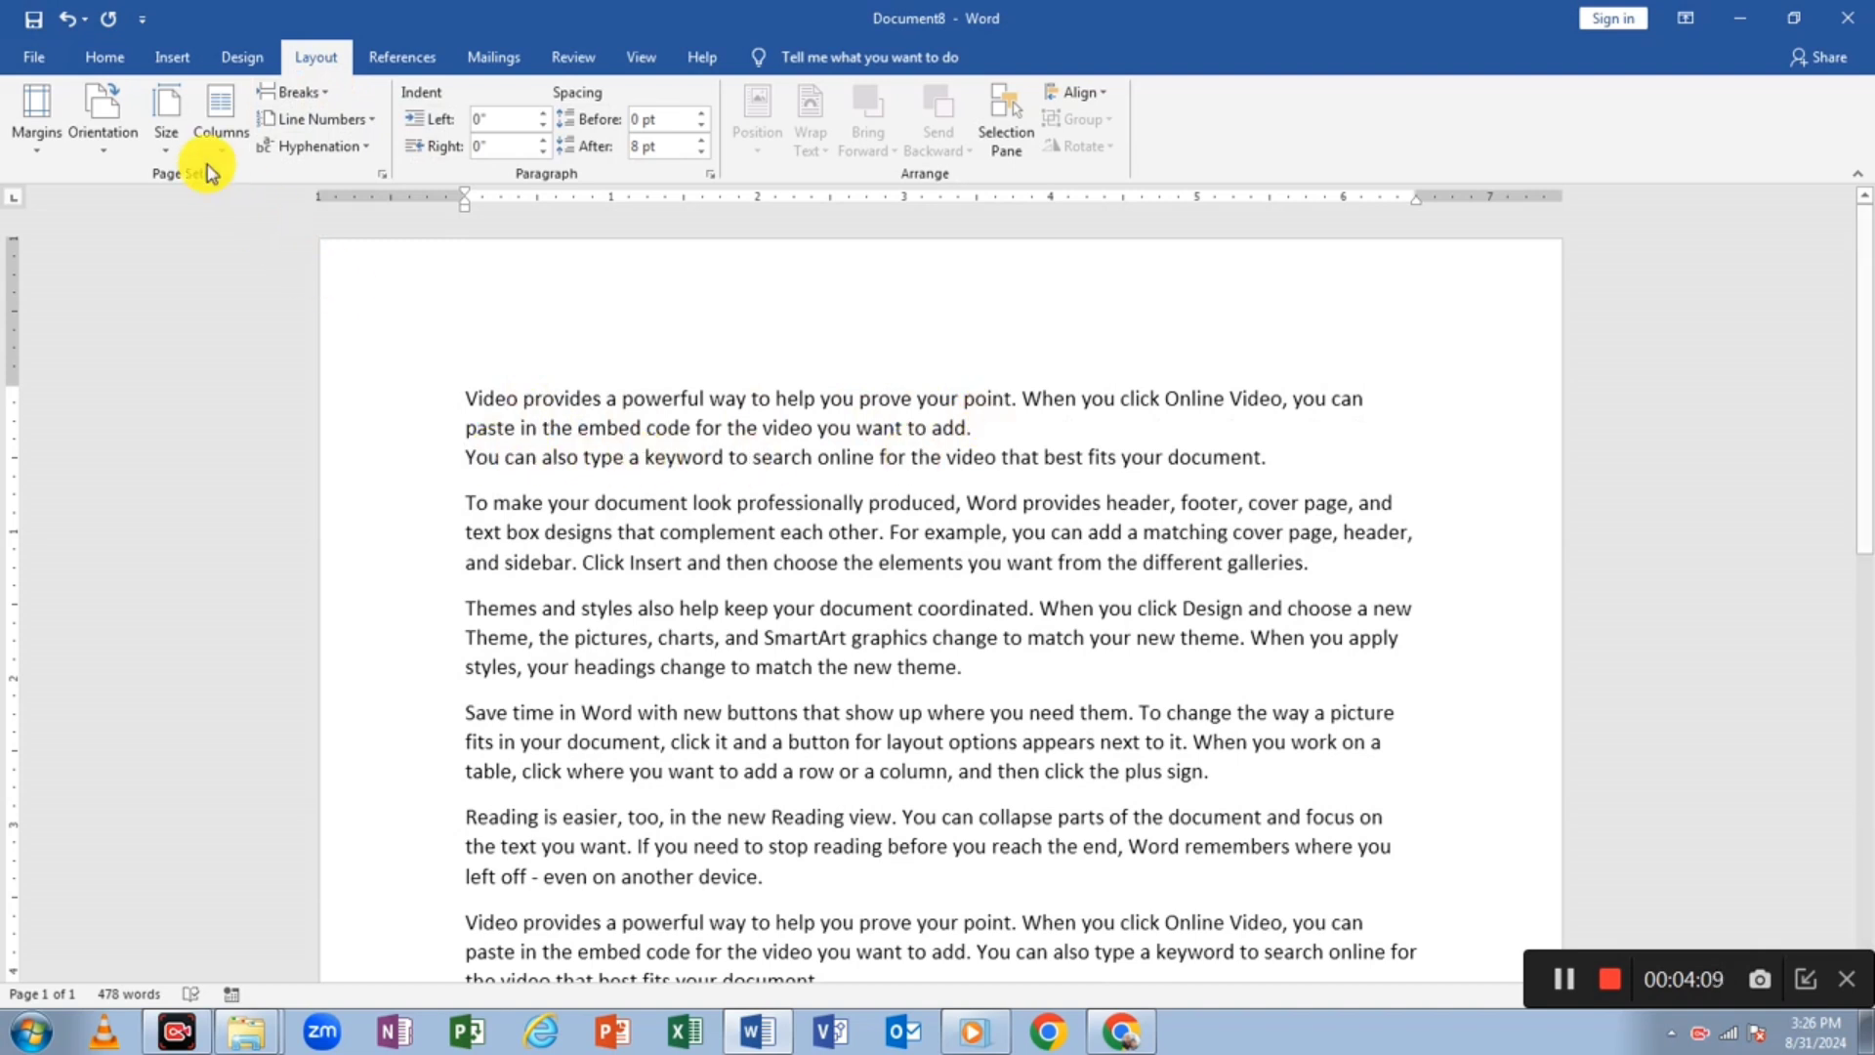
- Check the paragraph count in the Word Count statistics with the text wrapping break in place
{"action": "left_click", "coordinate": [573, 57]}
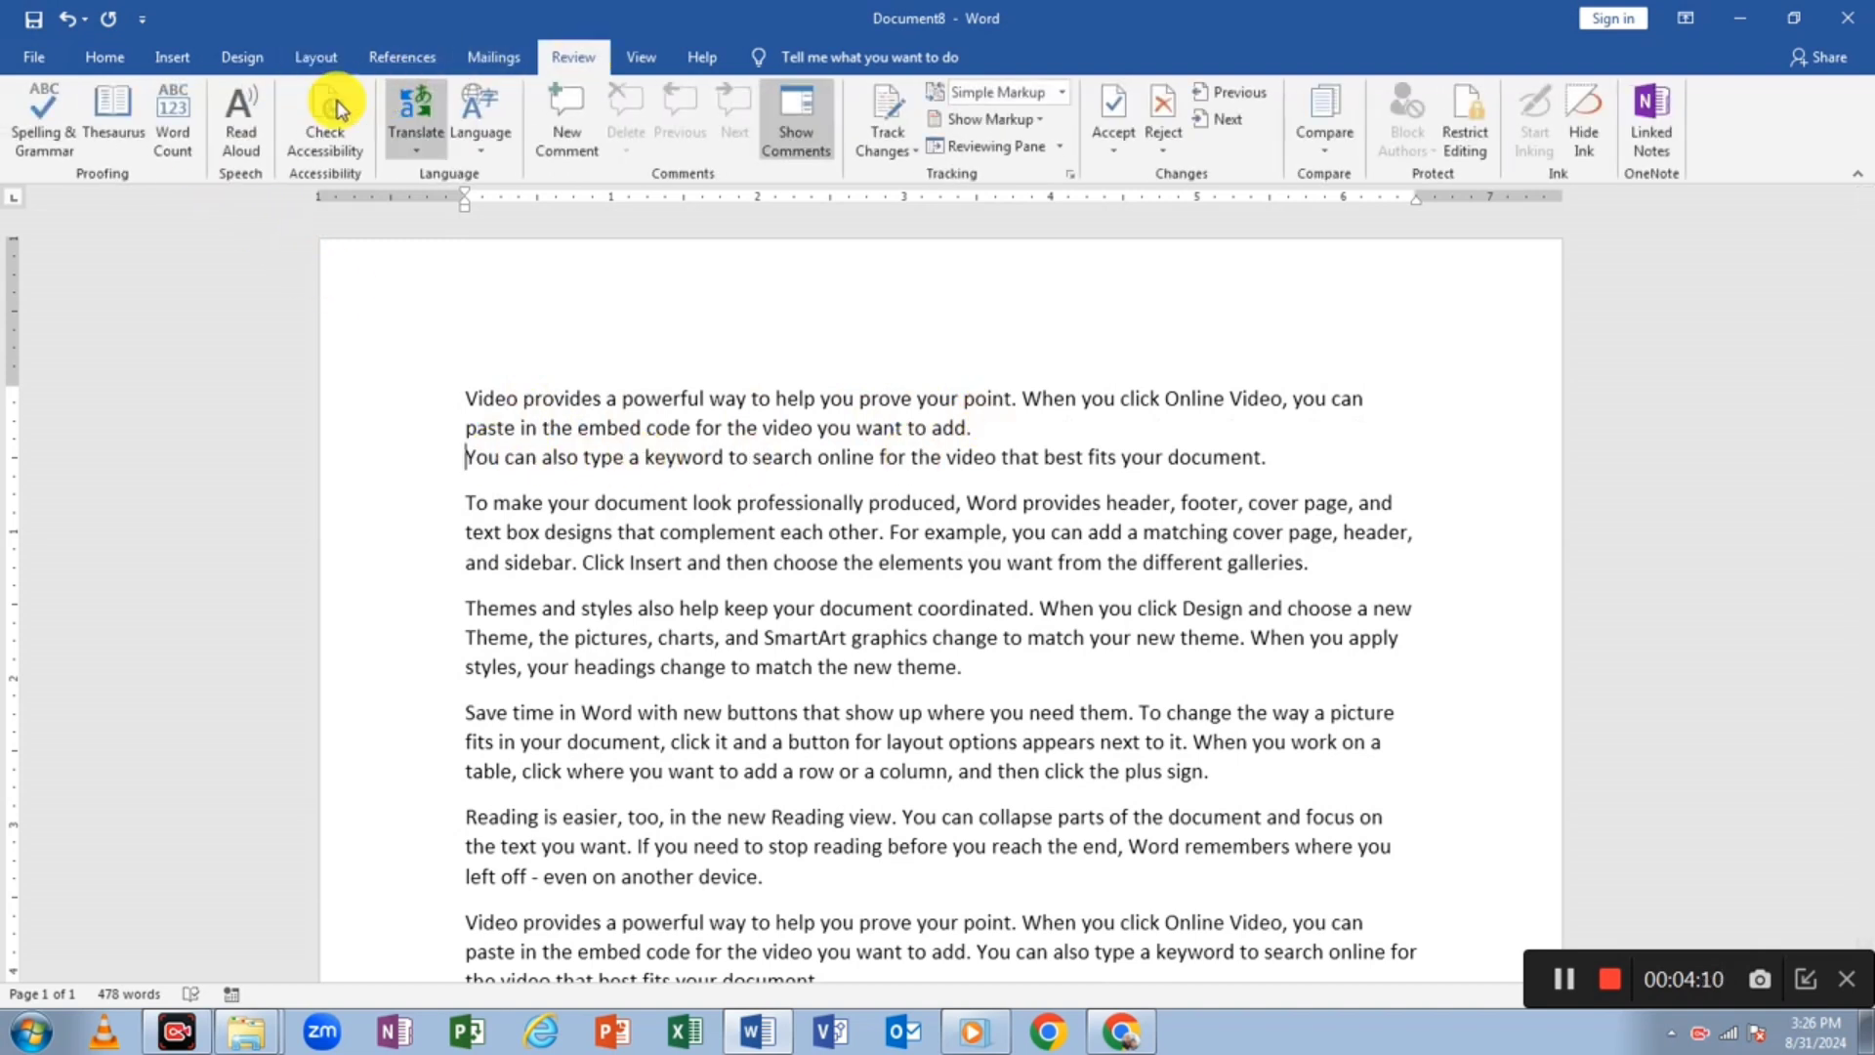
{"action": "left_click", "coordinate": [173, 123]}
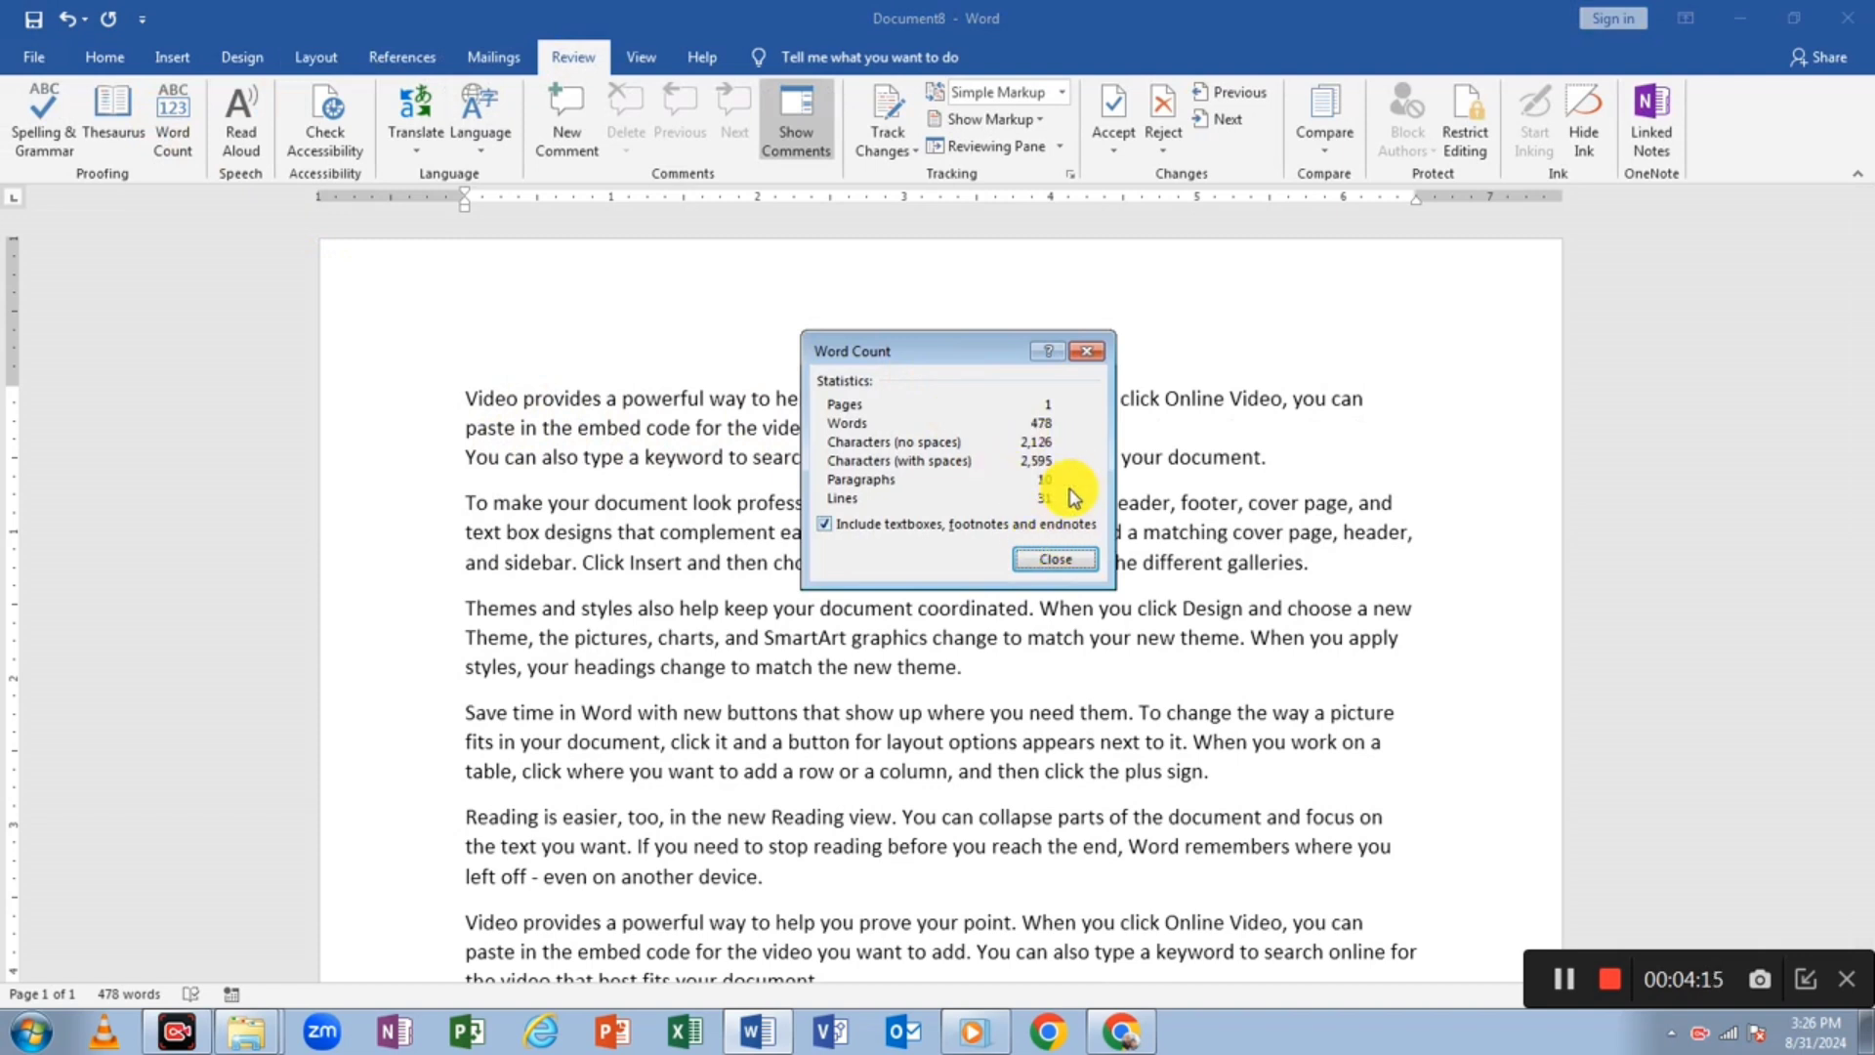
{"action": "left_click", "coordinate": [1066, 557]}
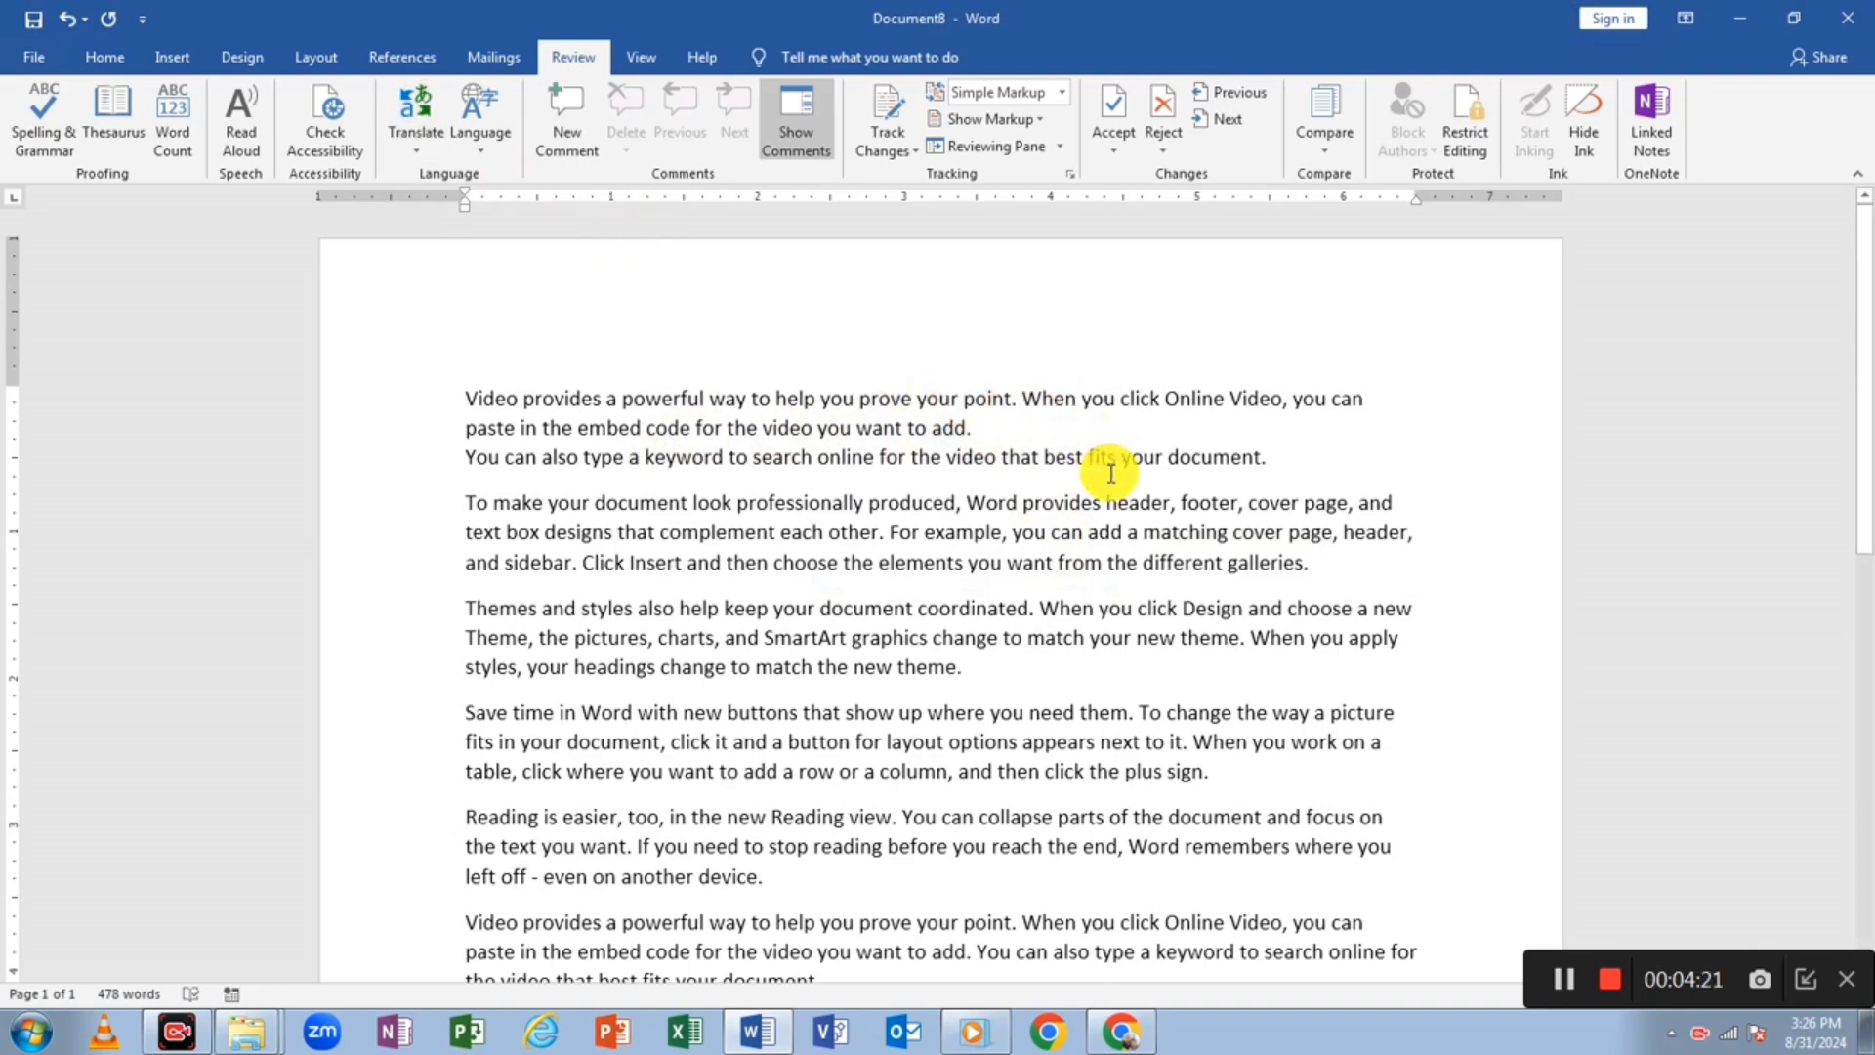
- Show the formatting marks and delete the text wrapping break before "You can also type a keyword"
{"action": "key", "text": "ctrl+shift+8"}
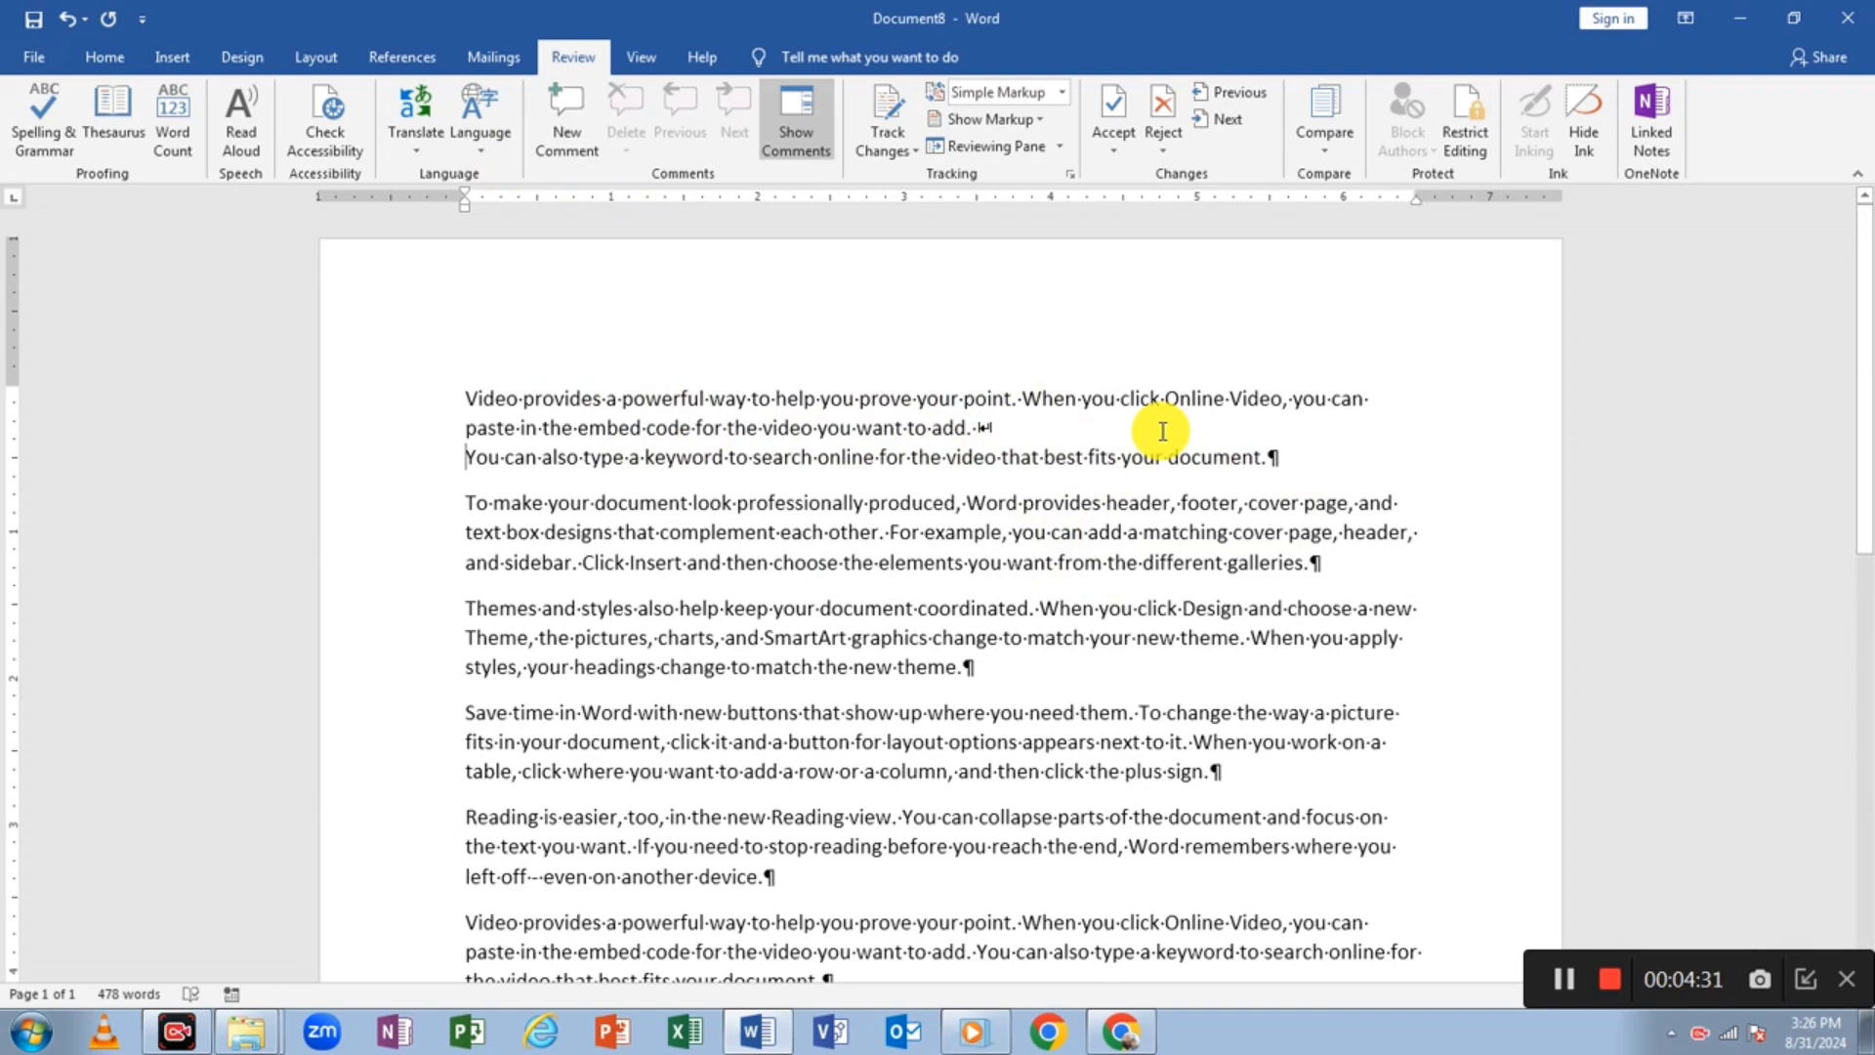
{"action": "key", "text": "BackSpace"}
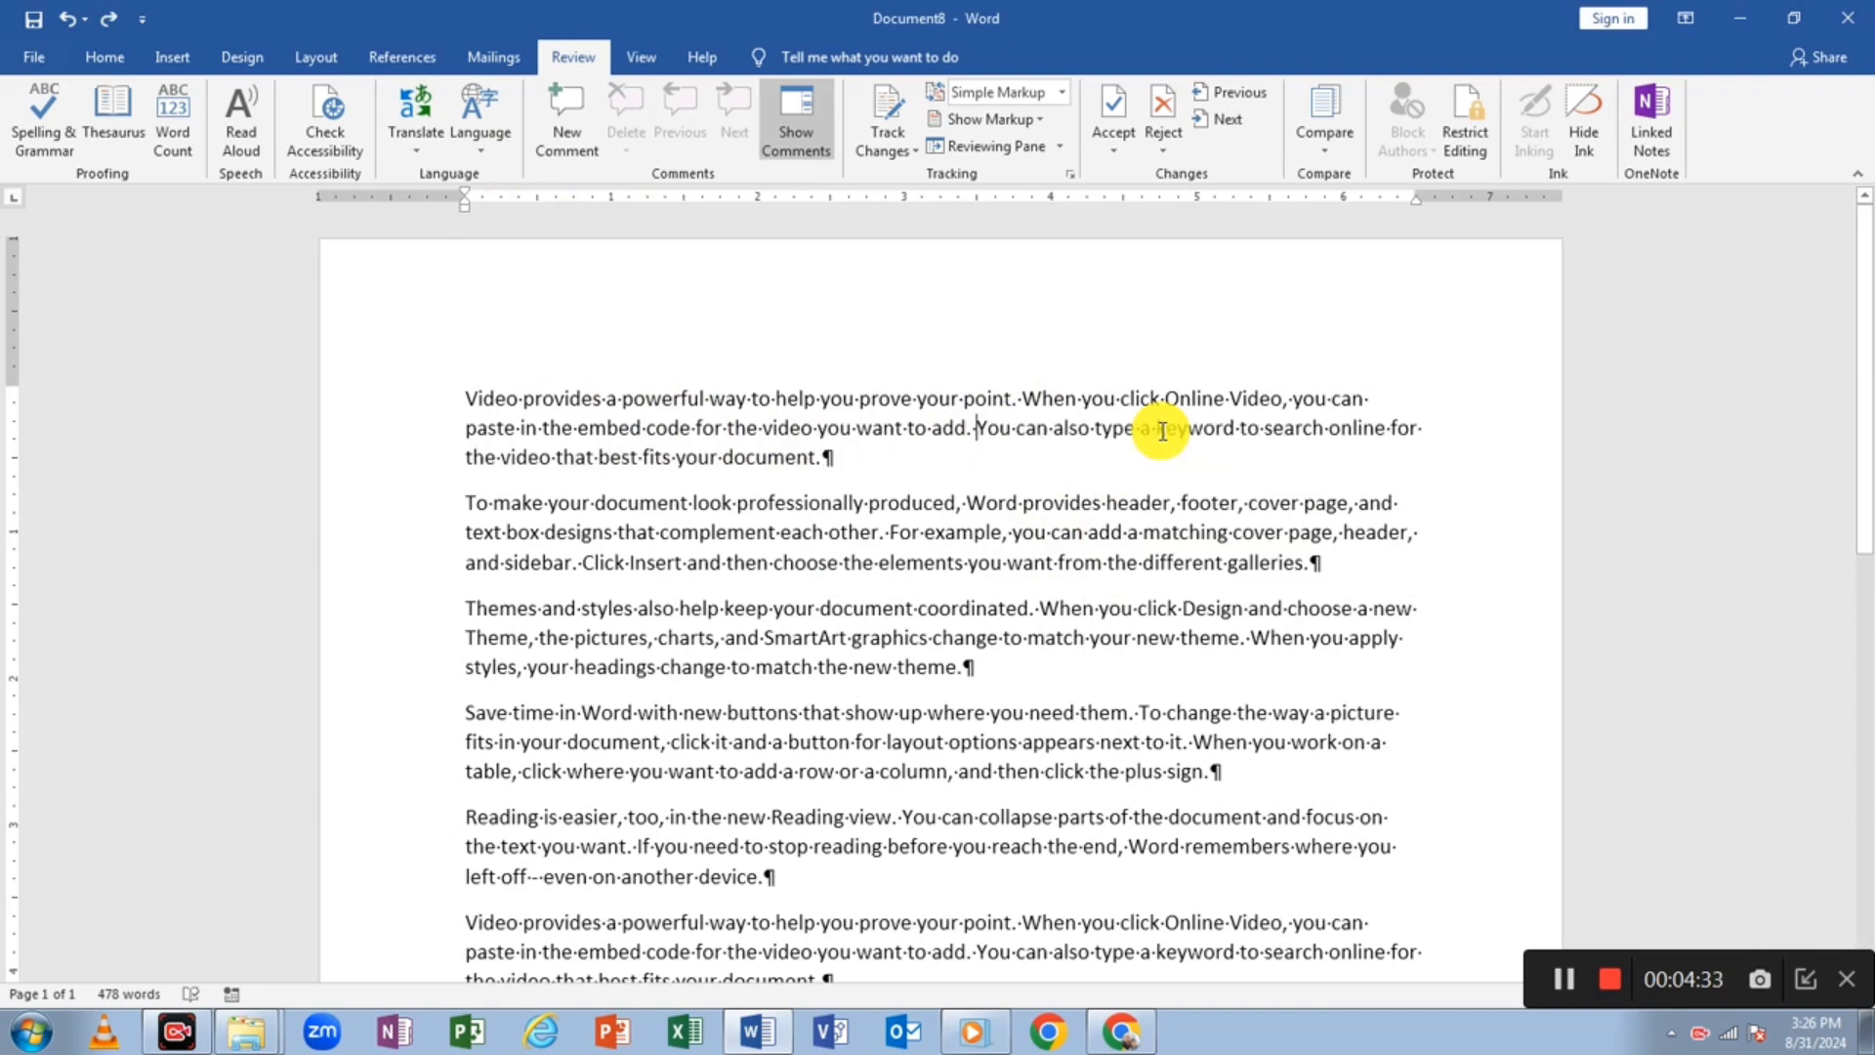
- Insert a Next Page section break before the first "Reading is easier" paragraph
{"action": "left_click", "coordinate": [326, 62]}
{"action": "left_click", "coordinate": [313, 90]}
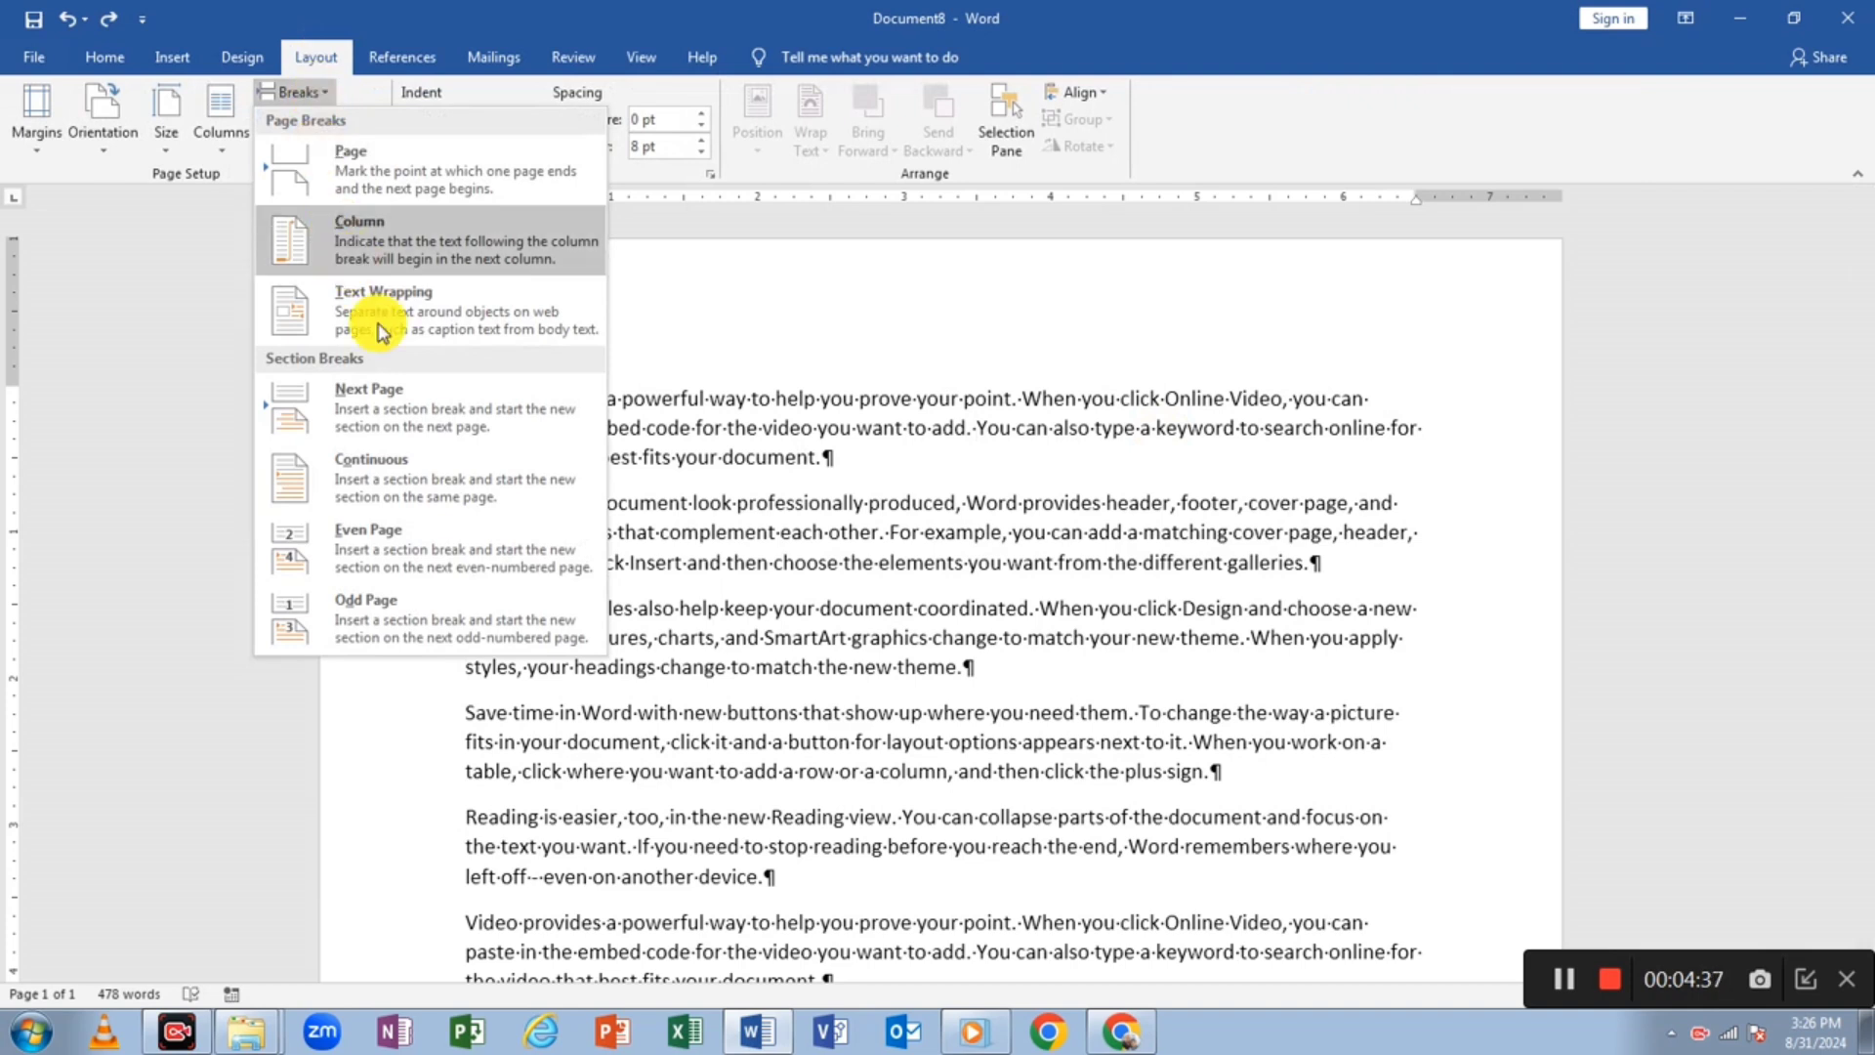
{"action": "left_click", "coordinate": [408, 406]}
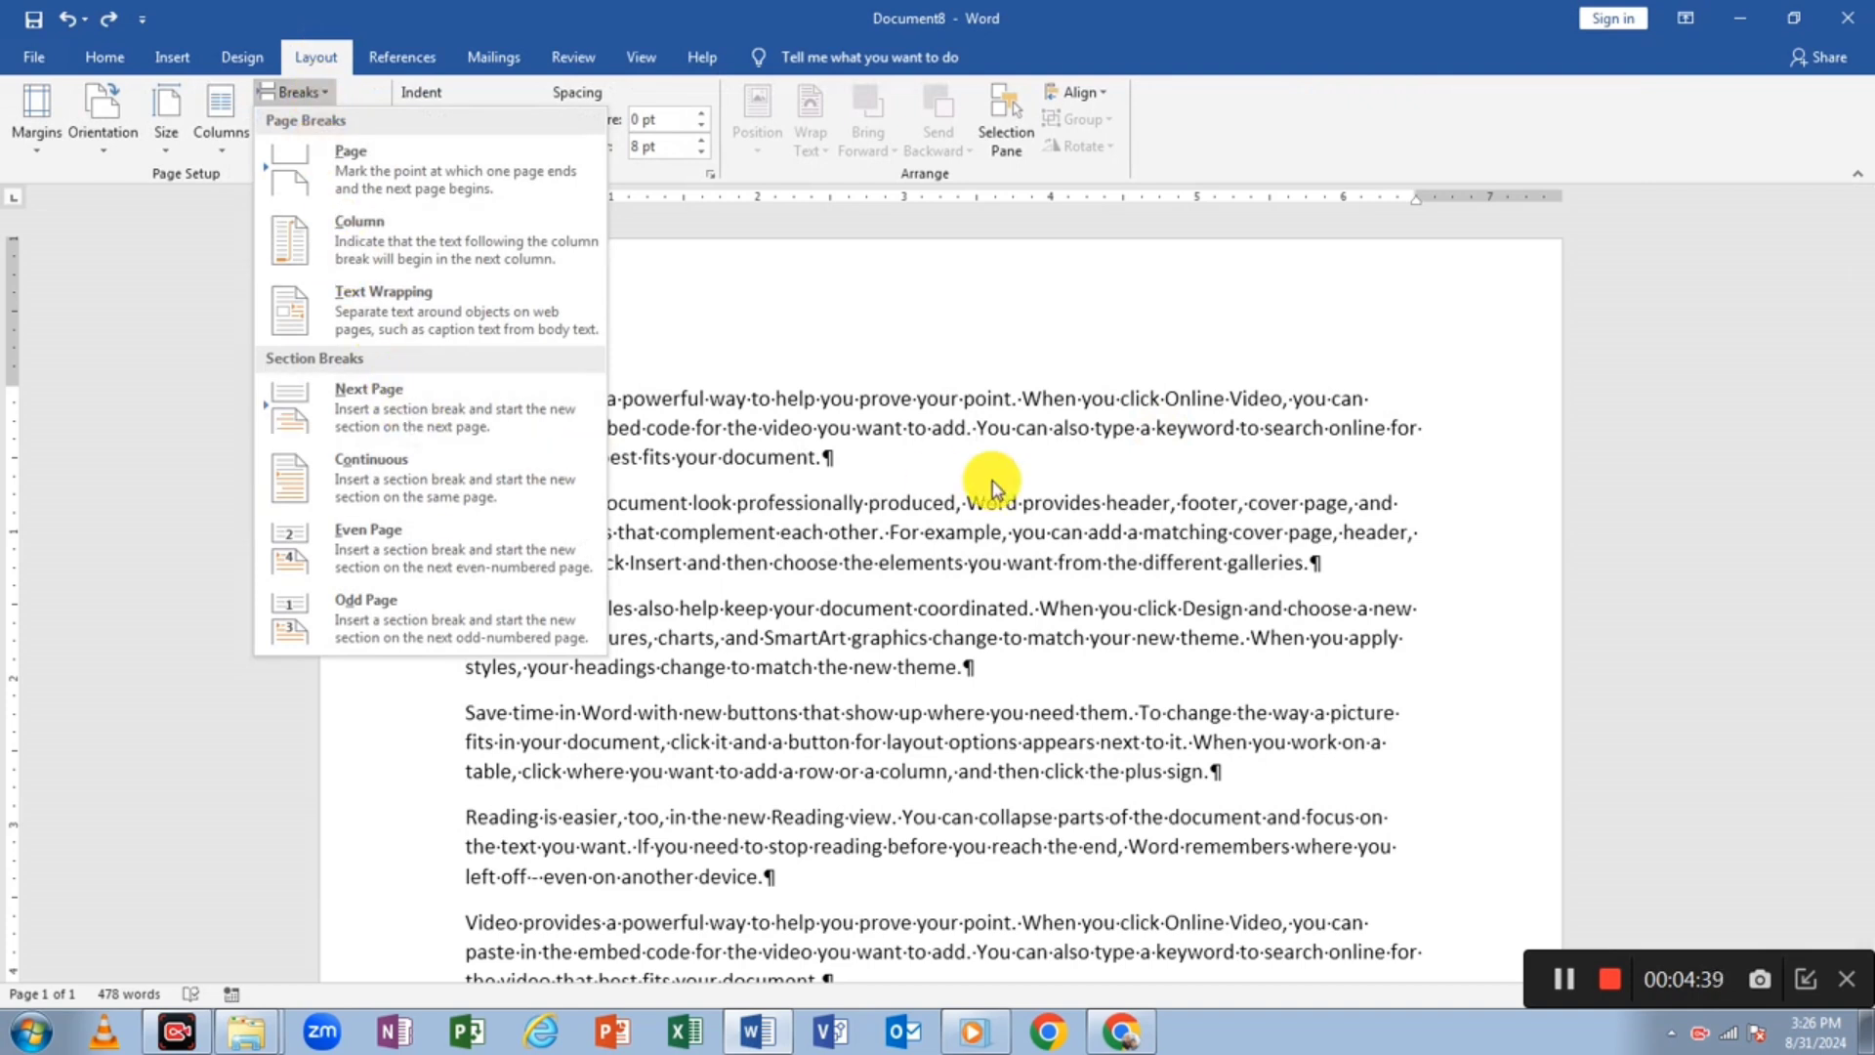
{"action": "scroll", "coordinate": [996, 464], "scroll_direction": "down", "scroll_amount": 5}
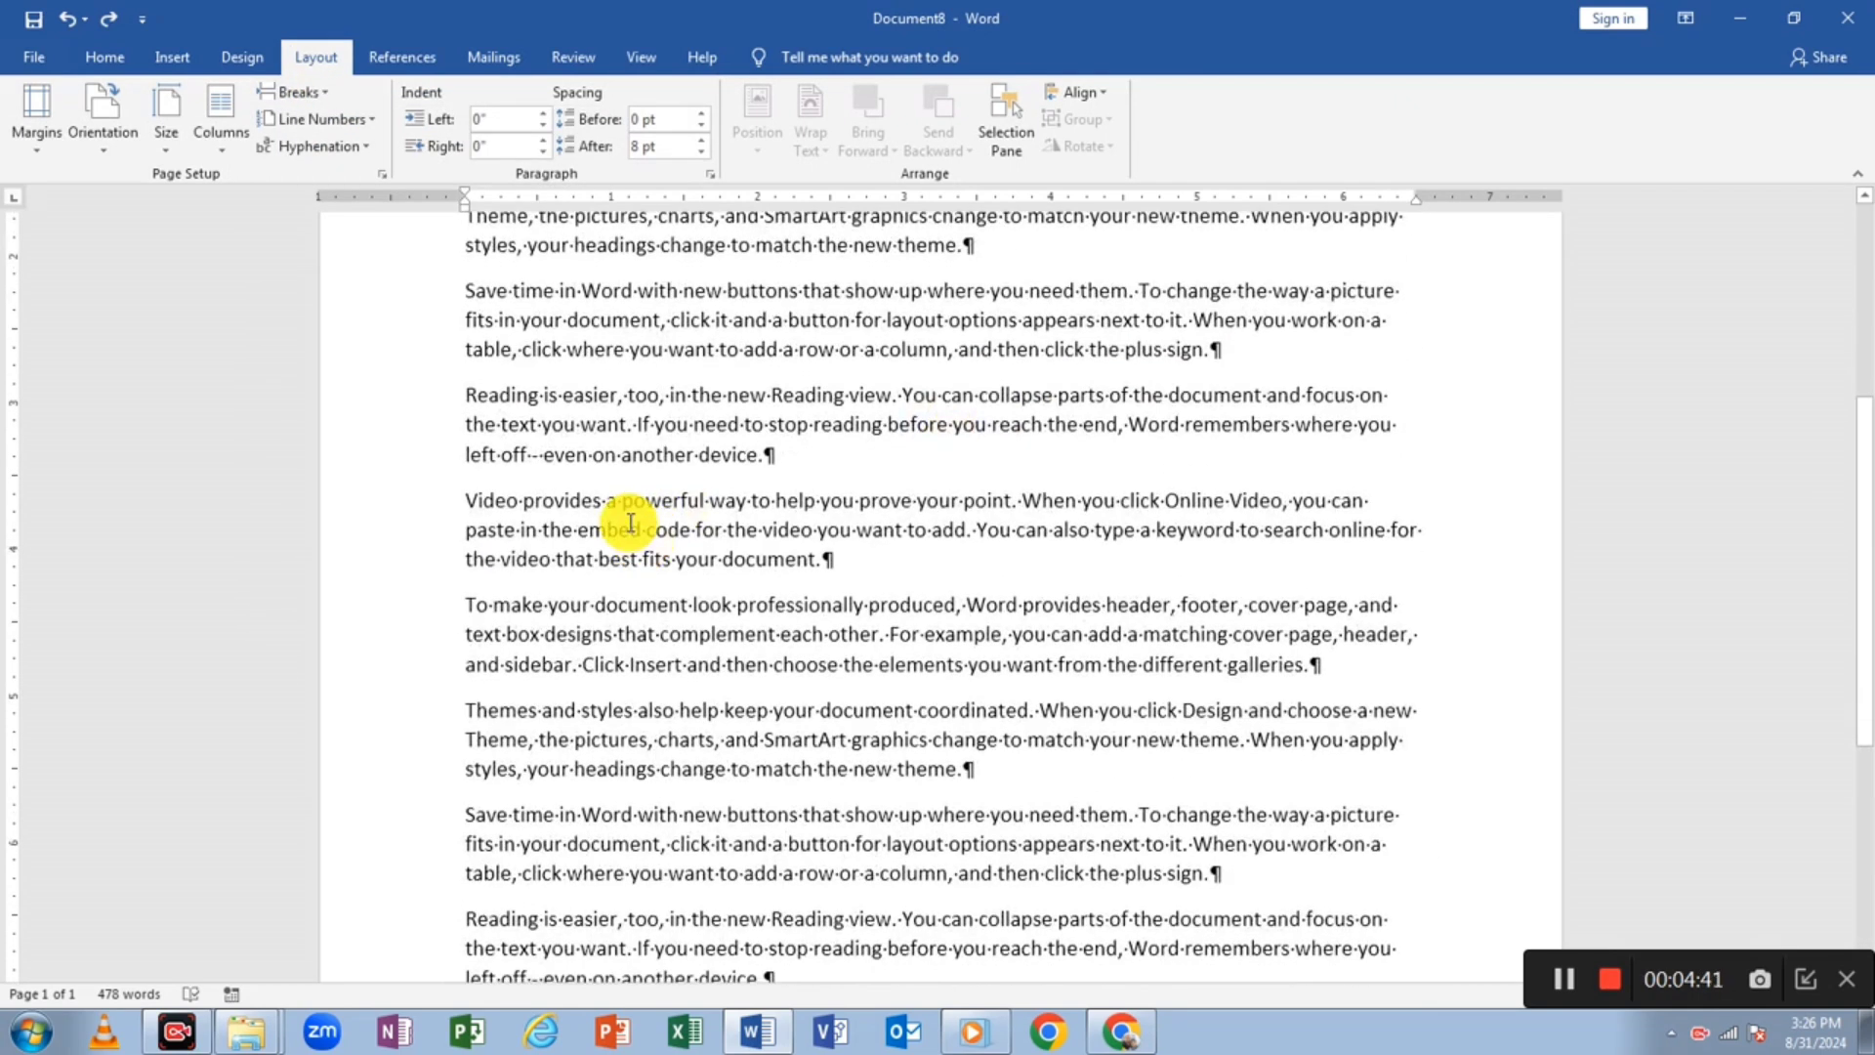
{"action": "scroll", "coordinate": [625, 517], "scroll_direction": "up", "scroll_amount": 1}
{"action": "left_click", "coordinate": [467, 467]}
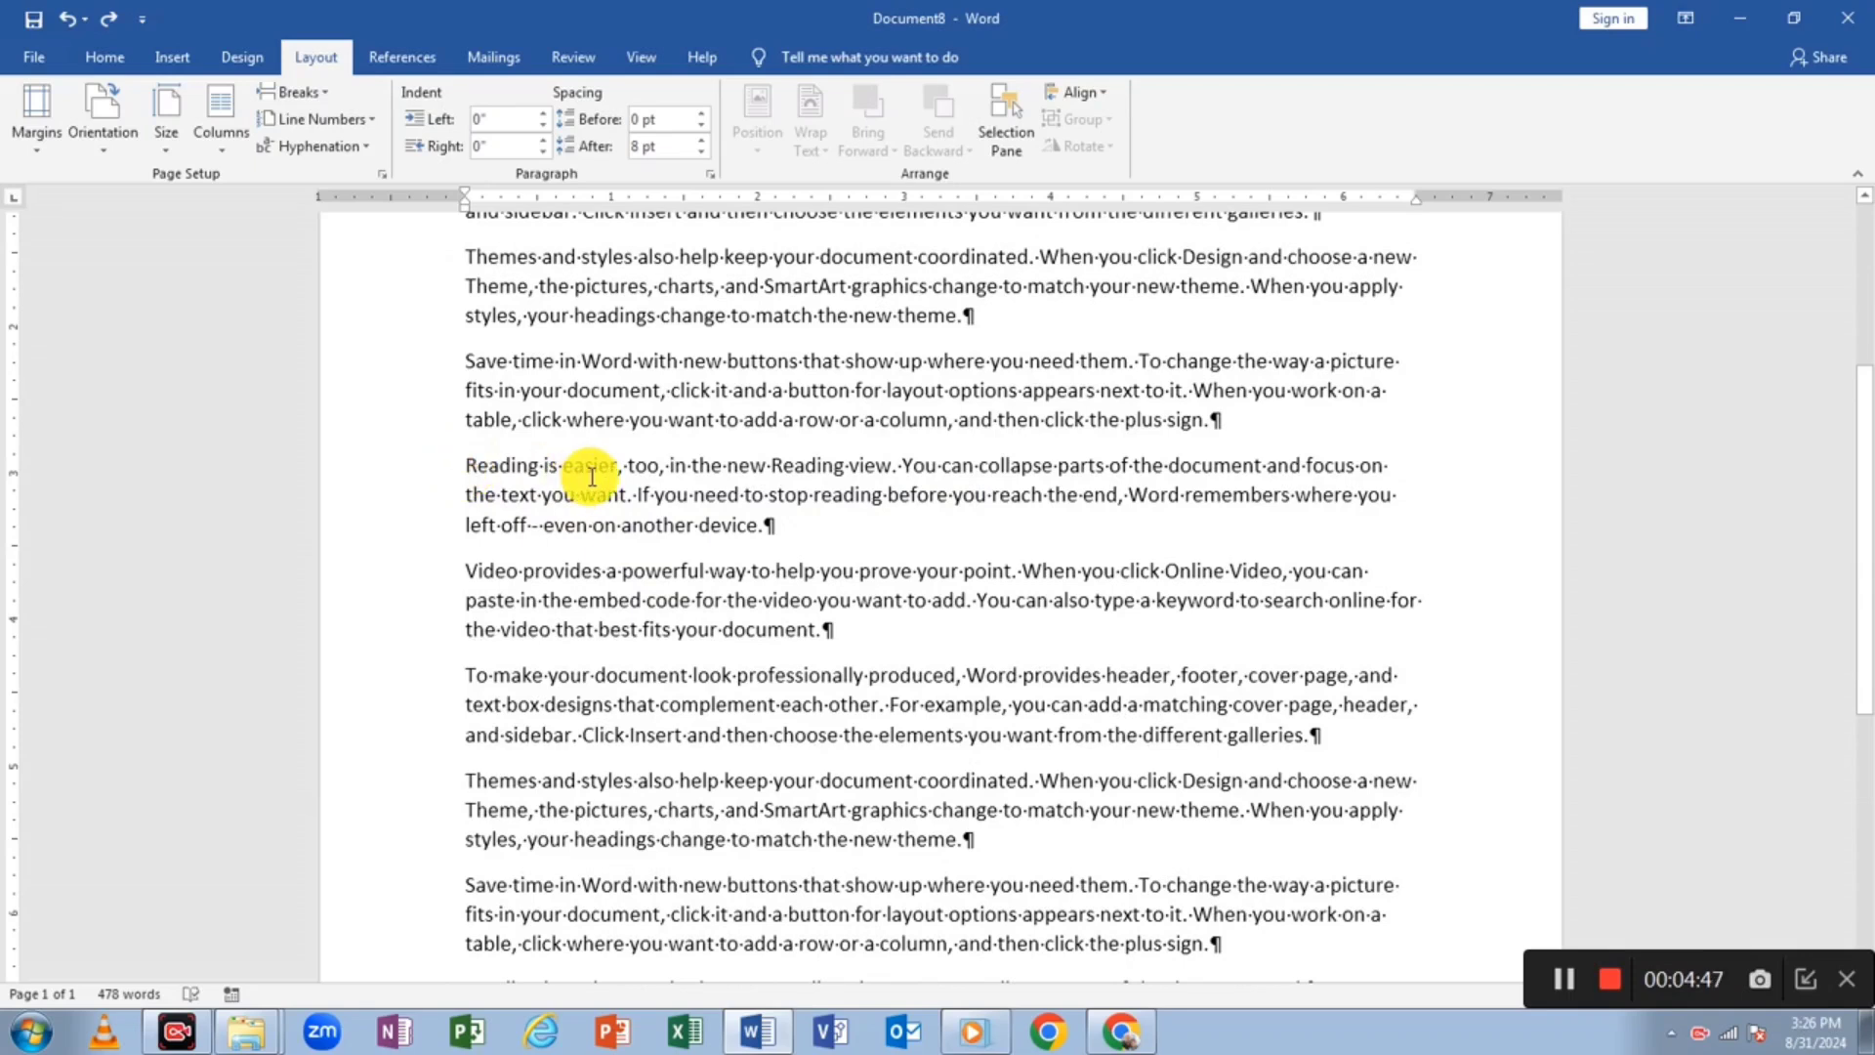
{"action": "left_click", "coordinate": [301, 92]}
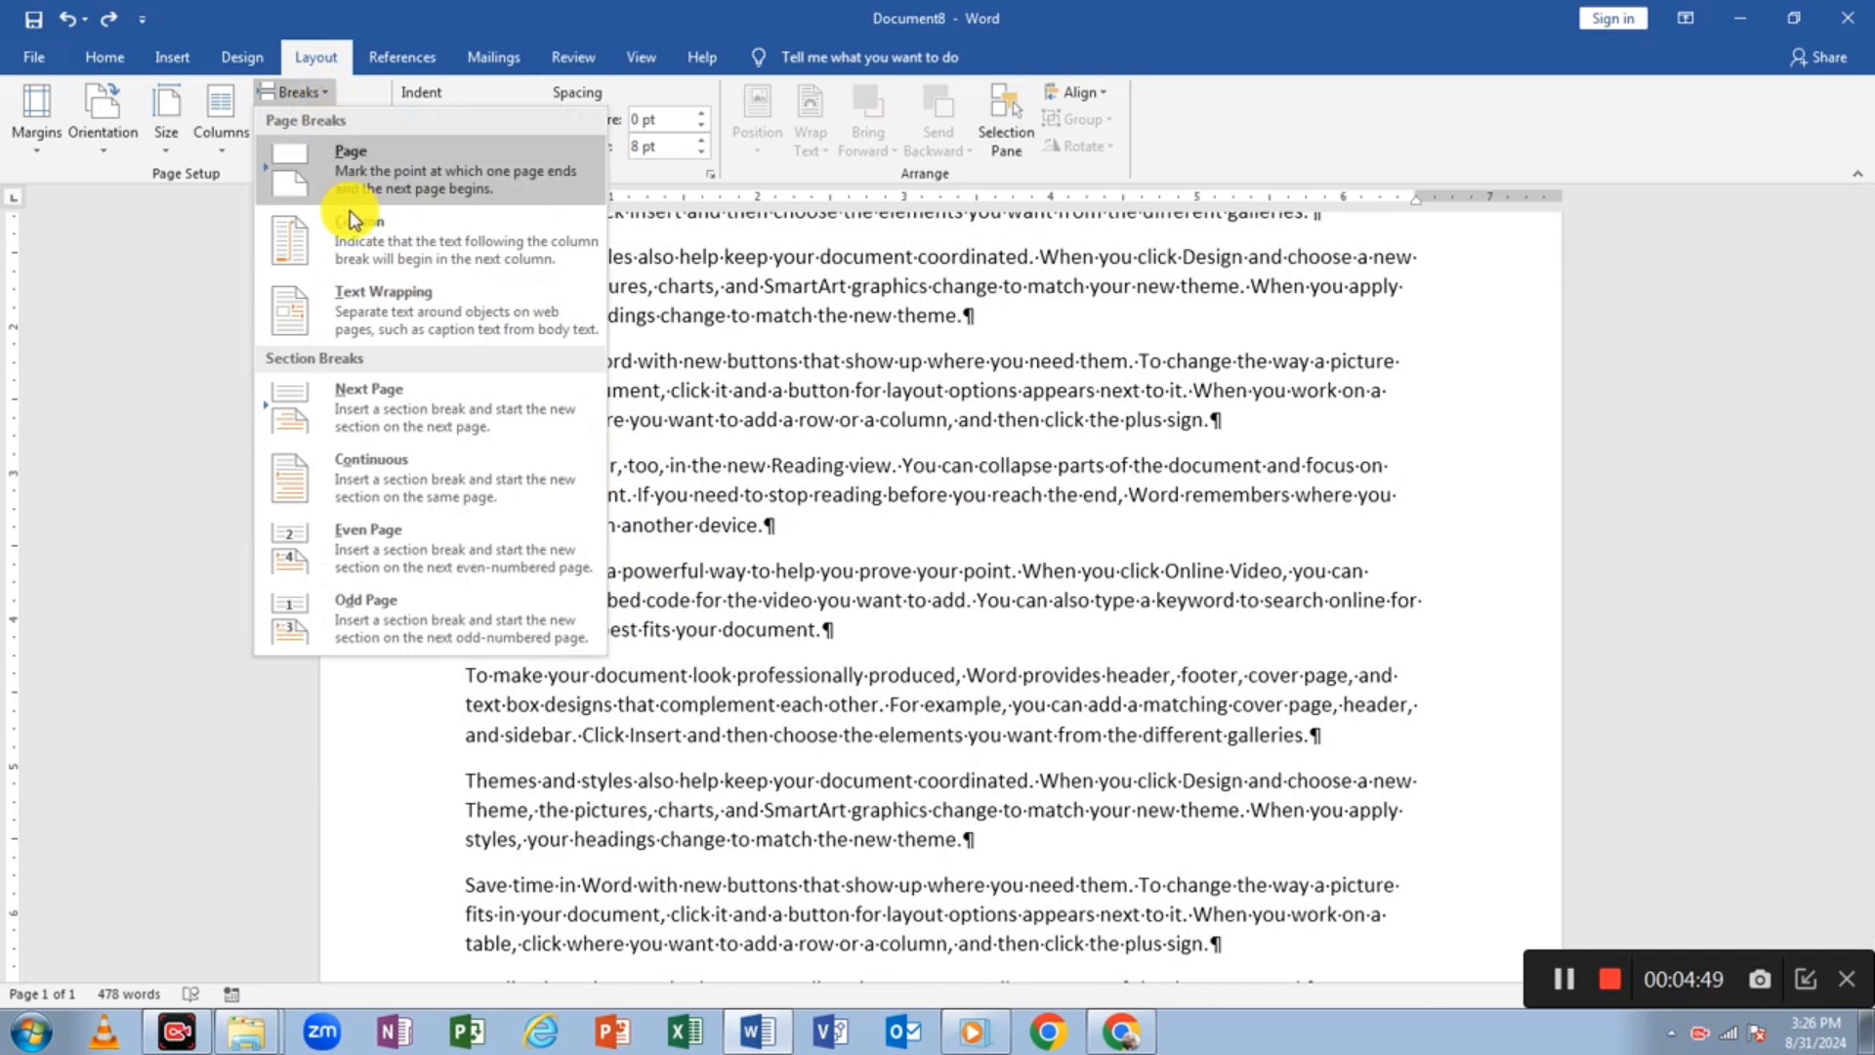
{"action": "left_click", "coordinate": [380, 407]}
- Review both pages and the section break mark after the "Save time in Word" paragraph, and undo the break
{"action": "scroll", "coordinate": [725, 491], "scroll_direction": "down", "scroll_amount": 10}
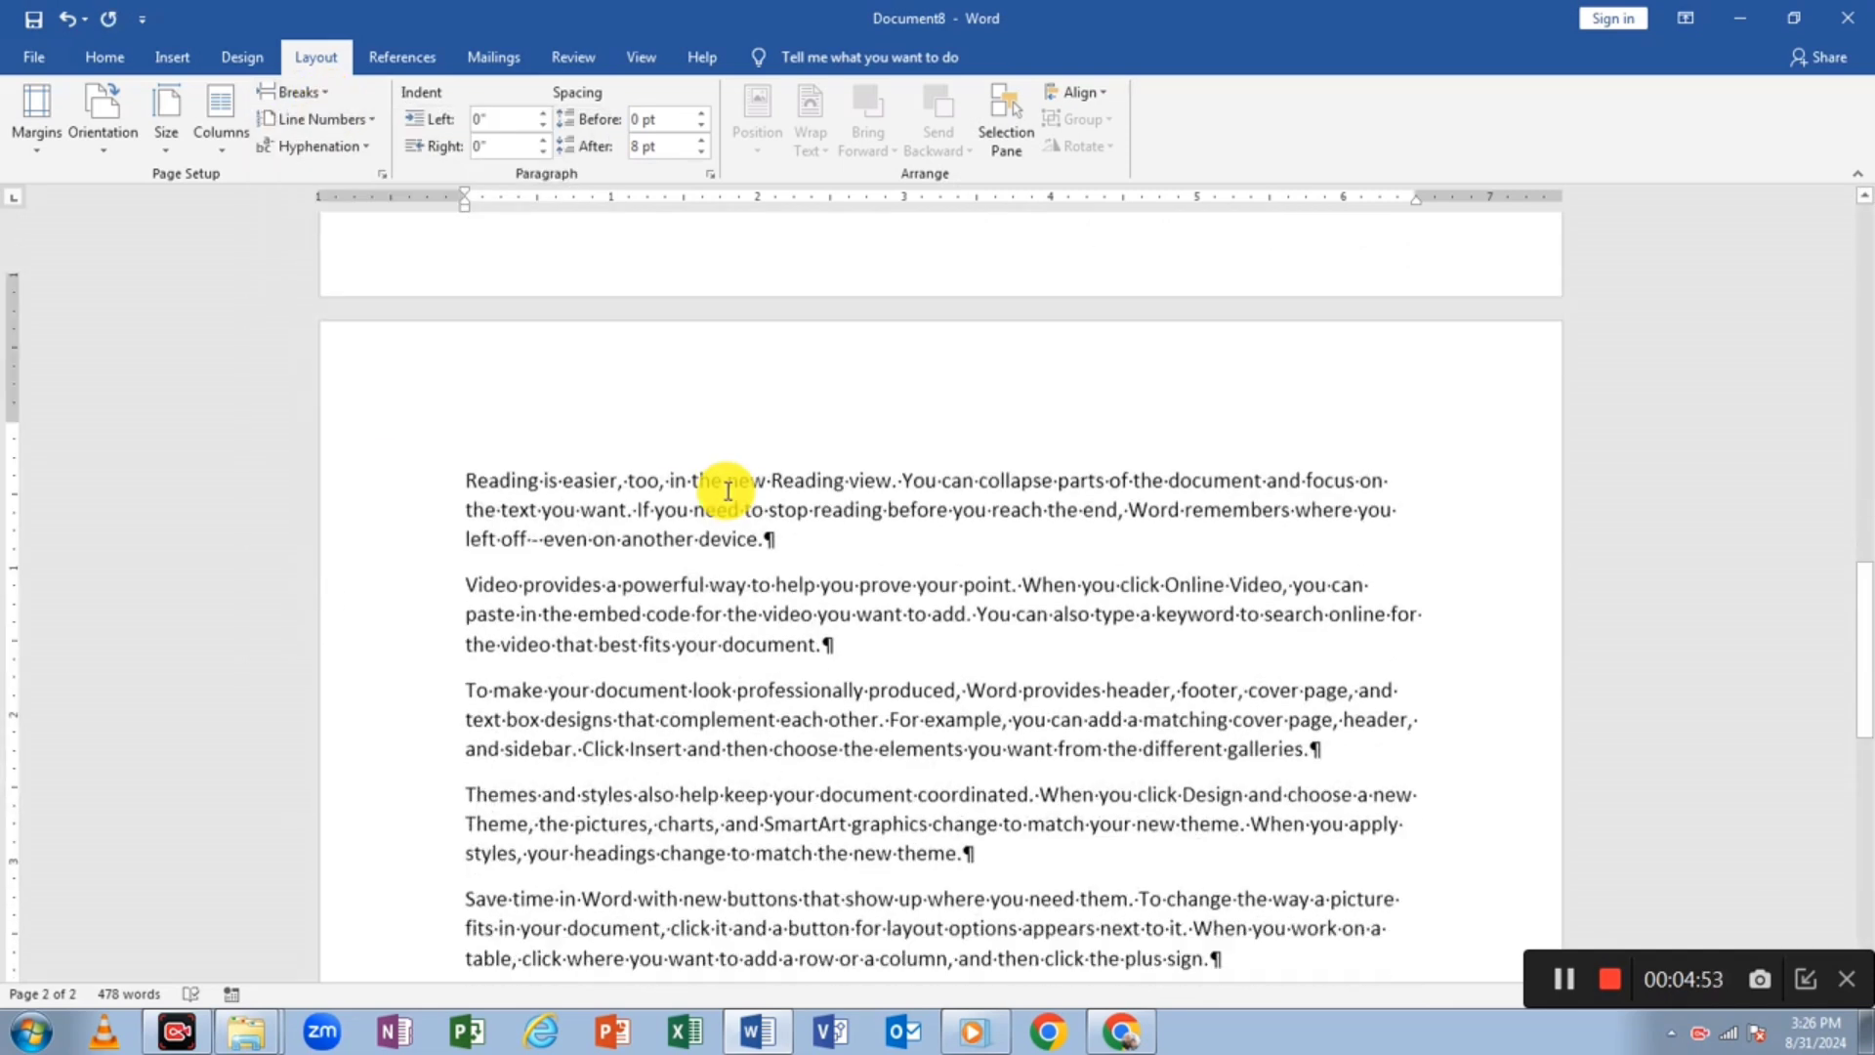
{"action": "scroll", "coordinate": [725, 490], "scroll_direction": "up", "scroll_amount": 8}
{"action": "scroll", "coordinate": [726, 490], "scroll_direction": "up", "scroll_amount": 12}
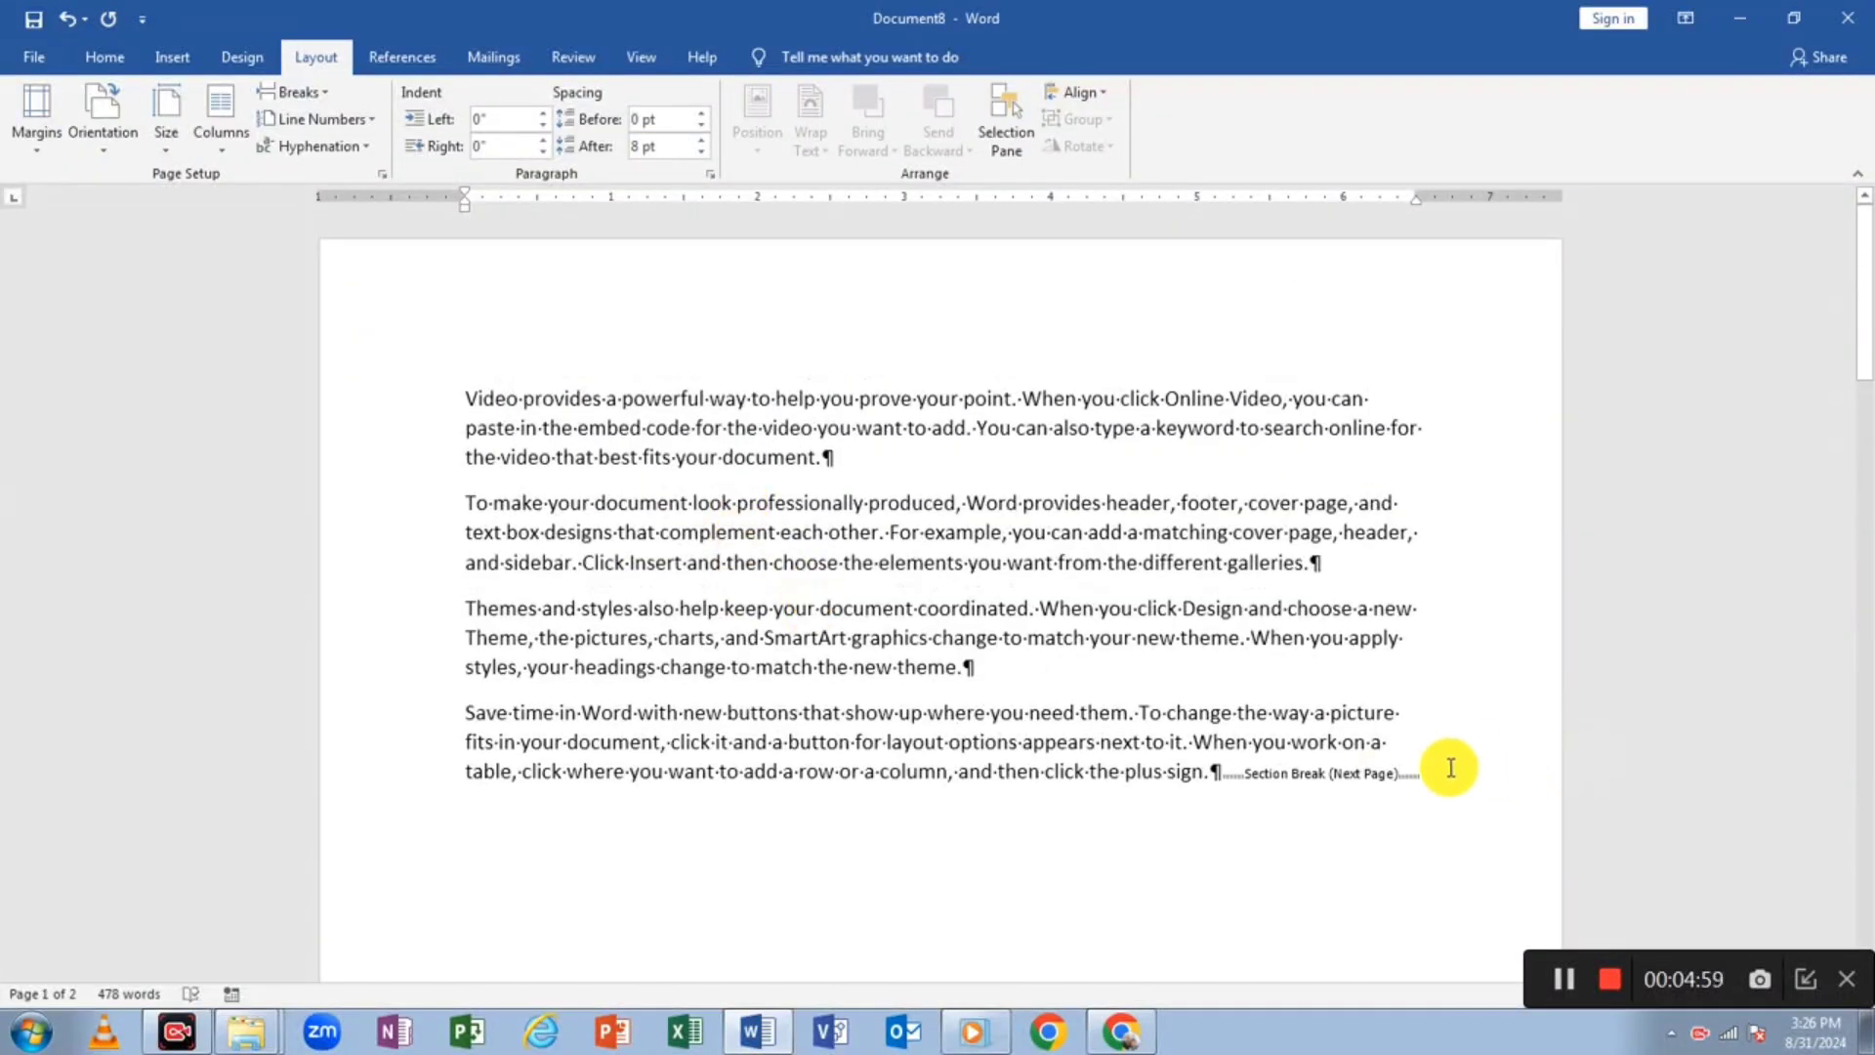
{"action": "left_click", "coordinate": [1249, 777]}
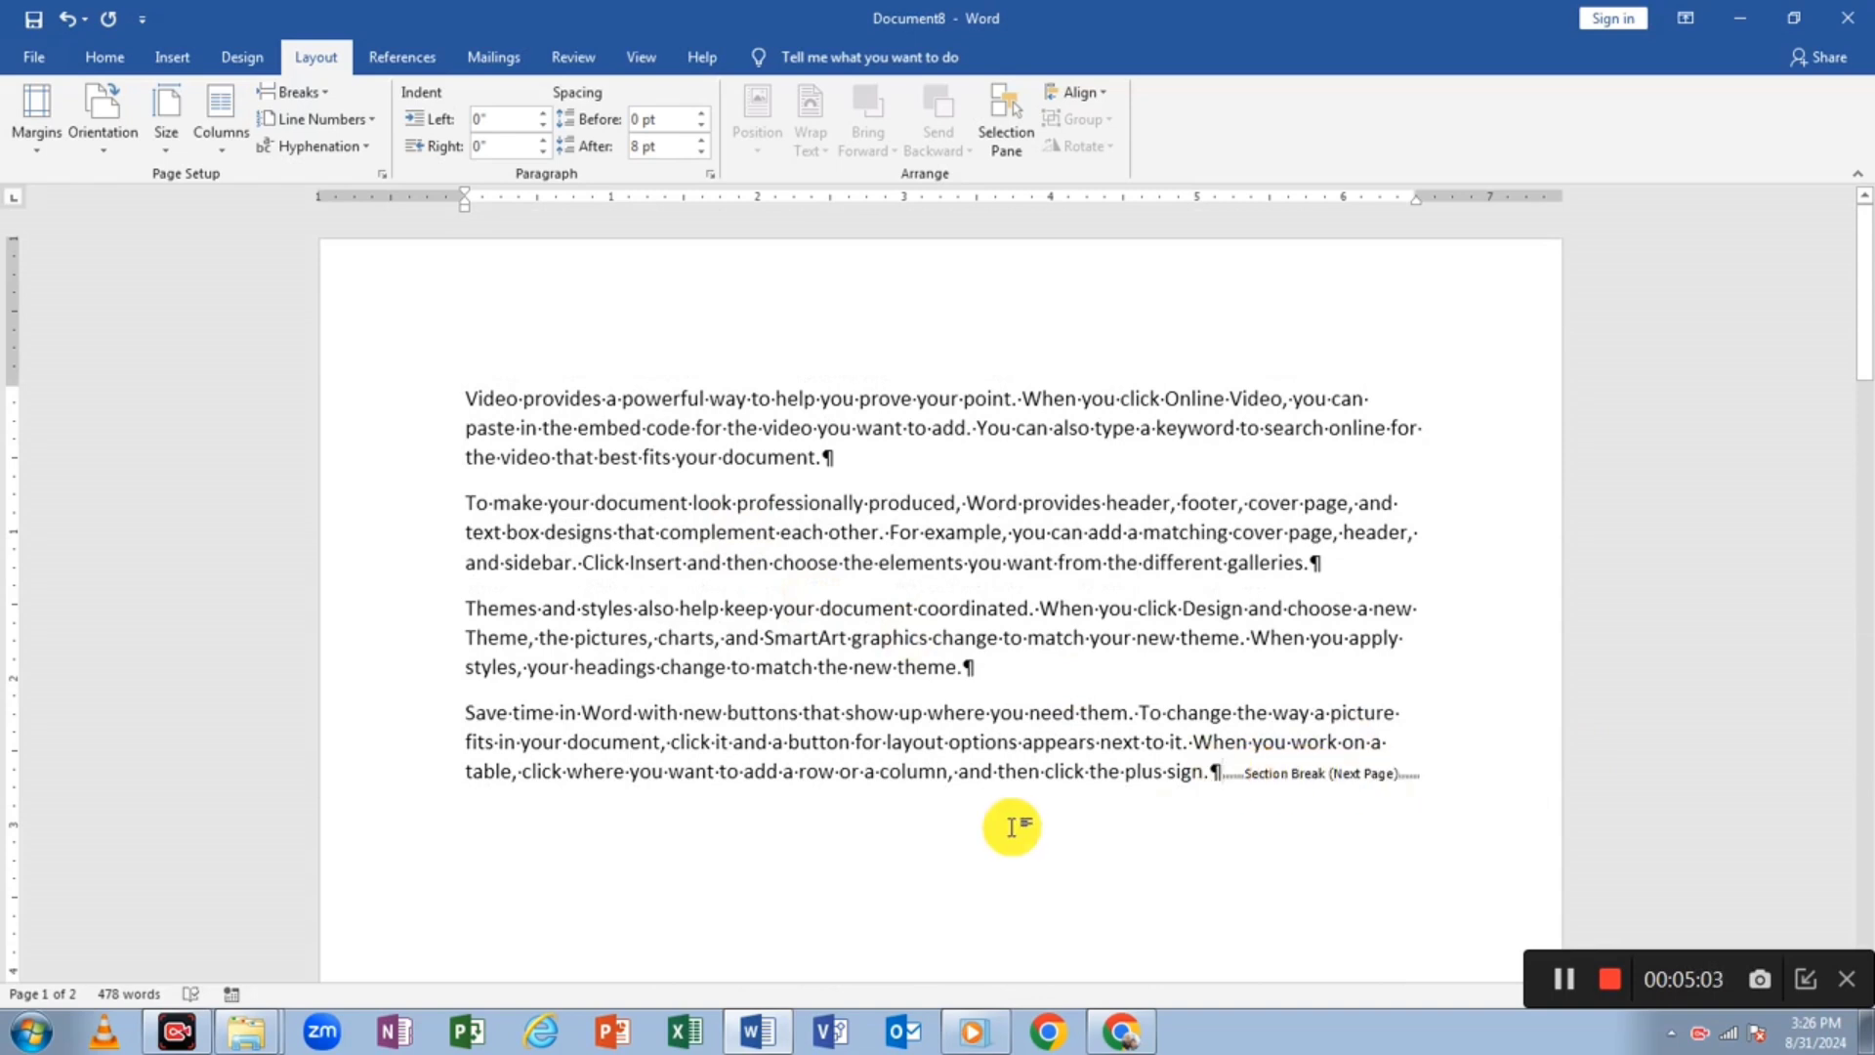
{"action": "key", "text": "ctrl+z"}
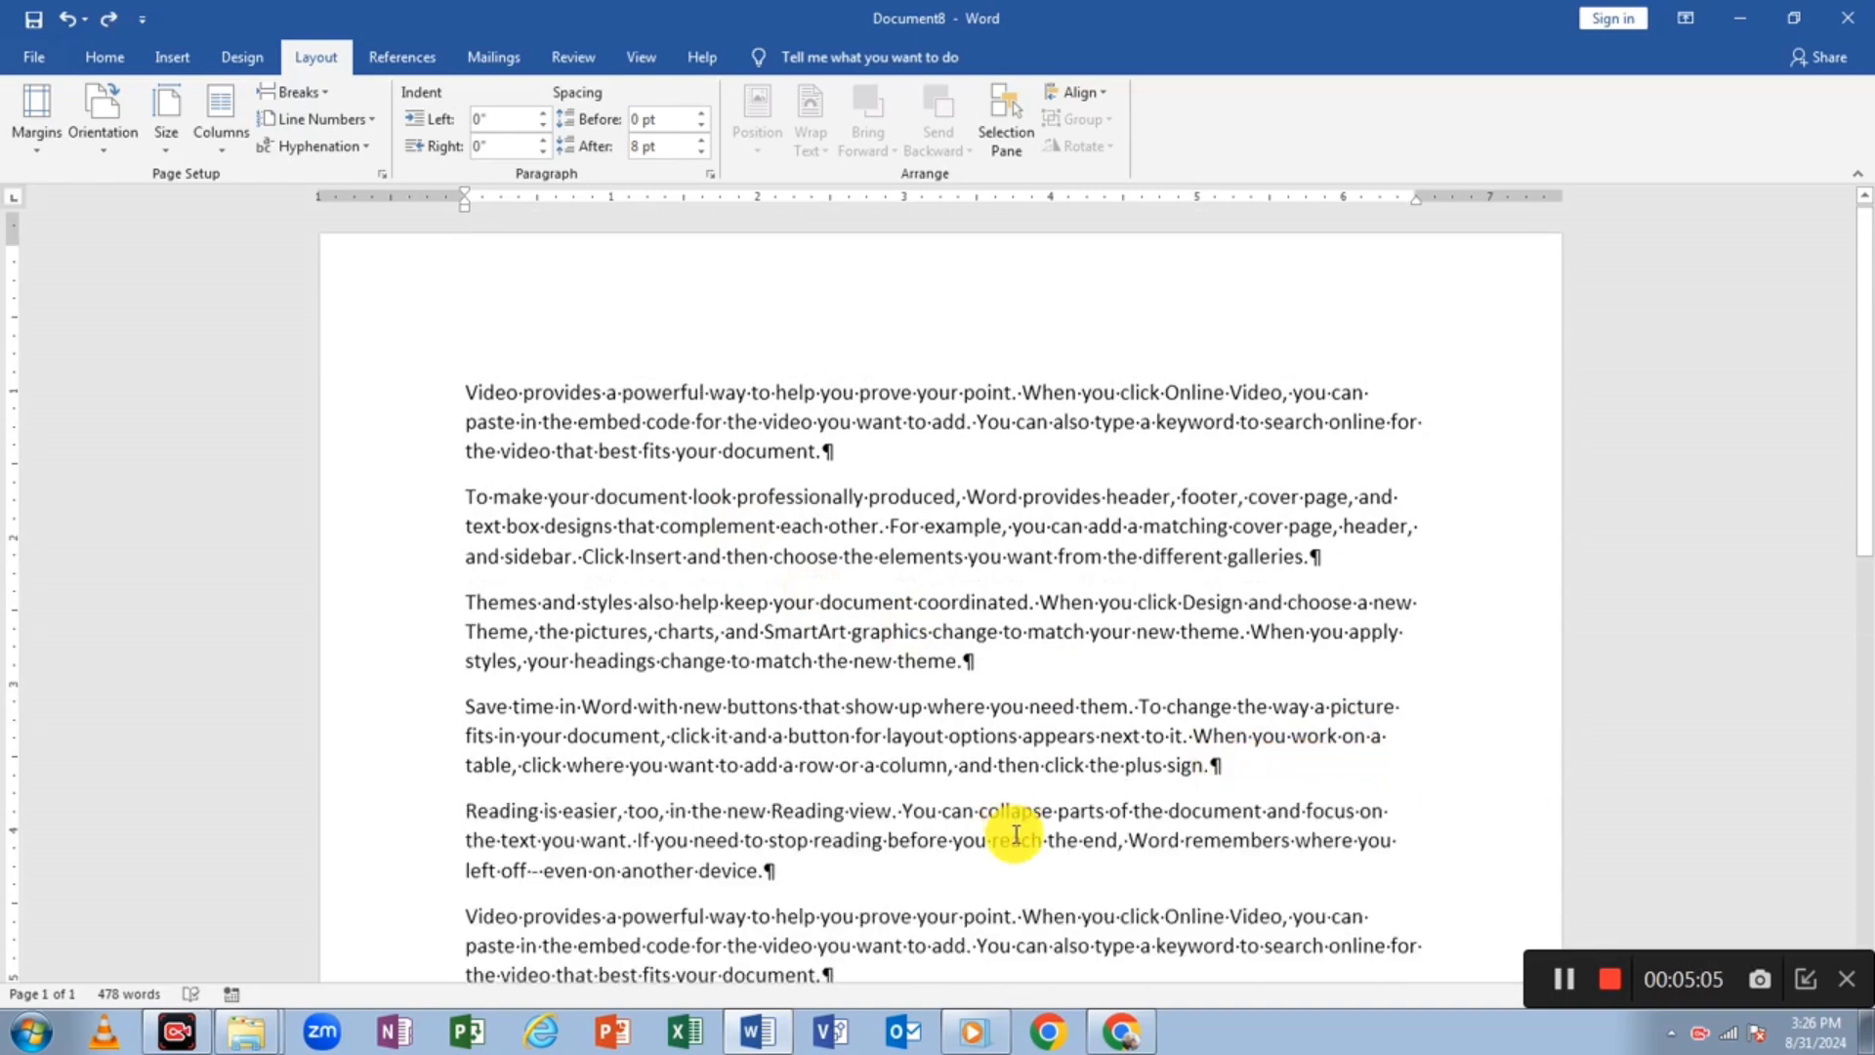
{"action": "scroll", "coordinate": [1009, 833], "scroll_direction": "down", "scroll_amount": 4}
{"action": "left_click", "coordinate": [329, 95]}
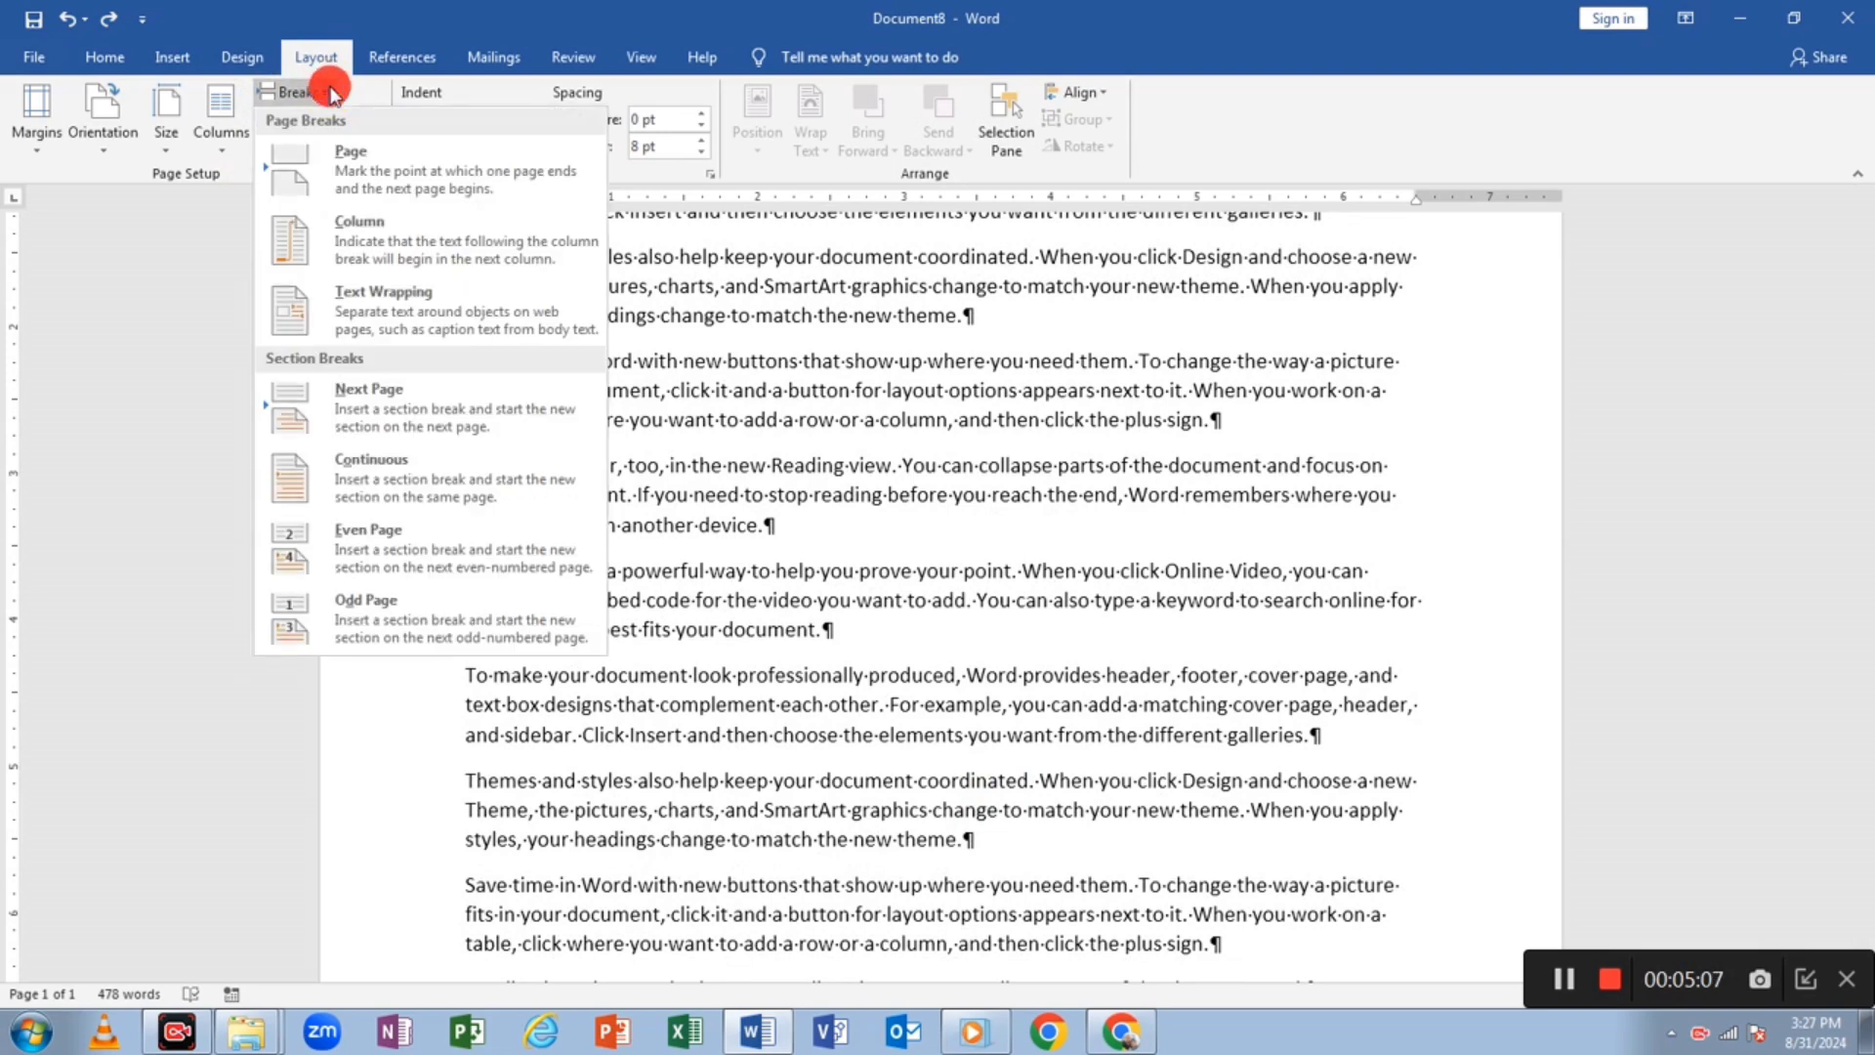
{"action": "left_click", "coordinate": [399, 470]}
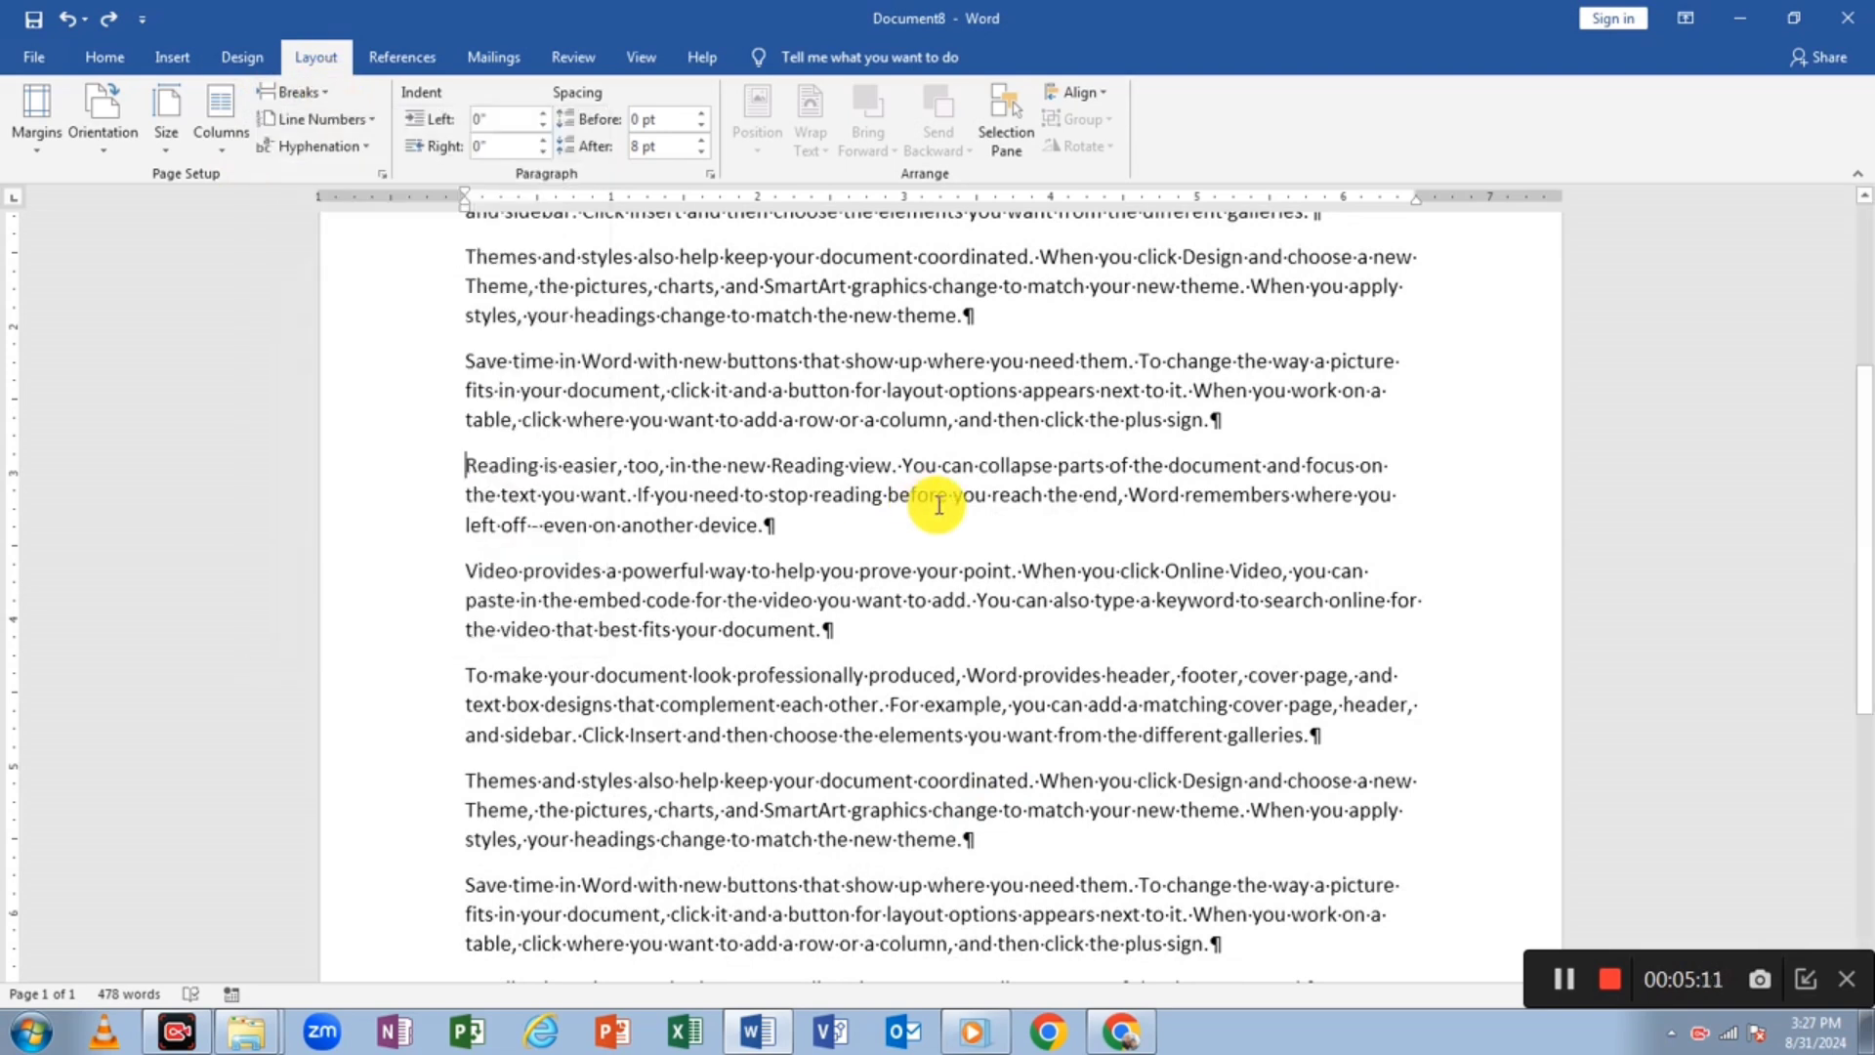
{"action": "scroll", "coordinate": [938, 504], "scroll_direction": "up", "scroll_amount": 10}
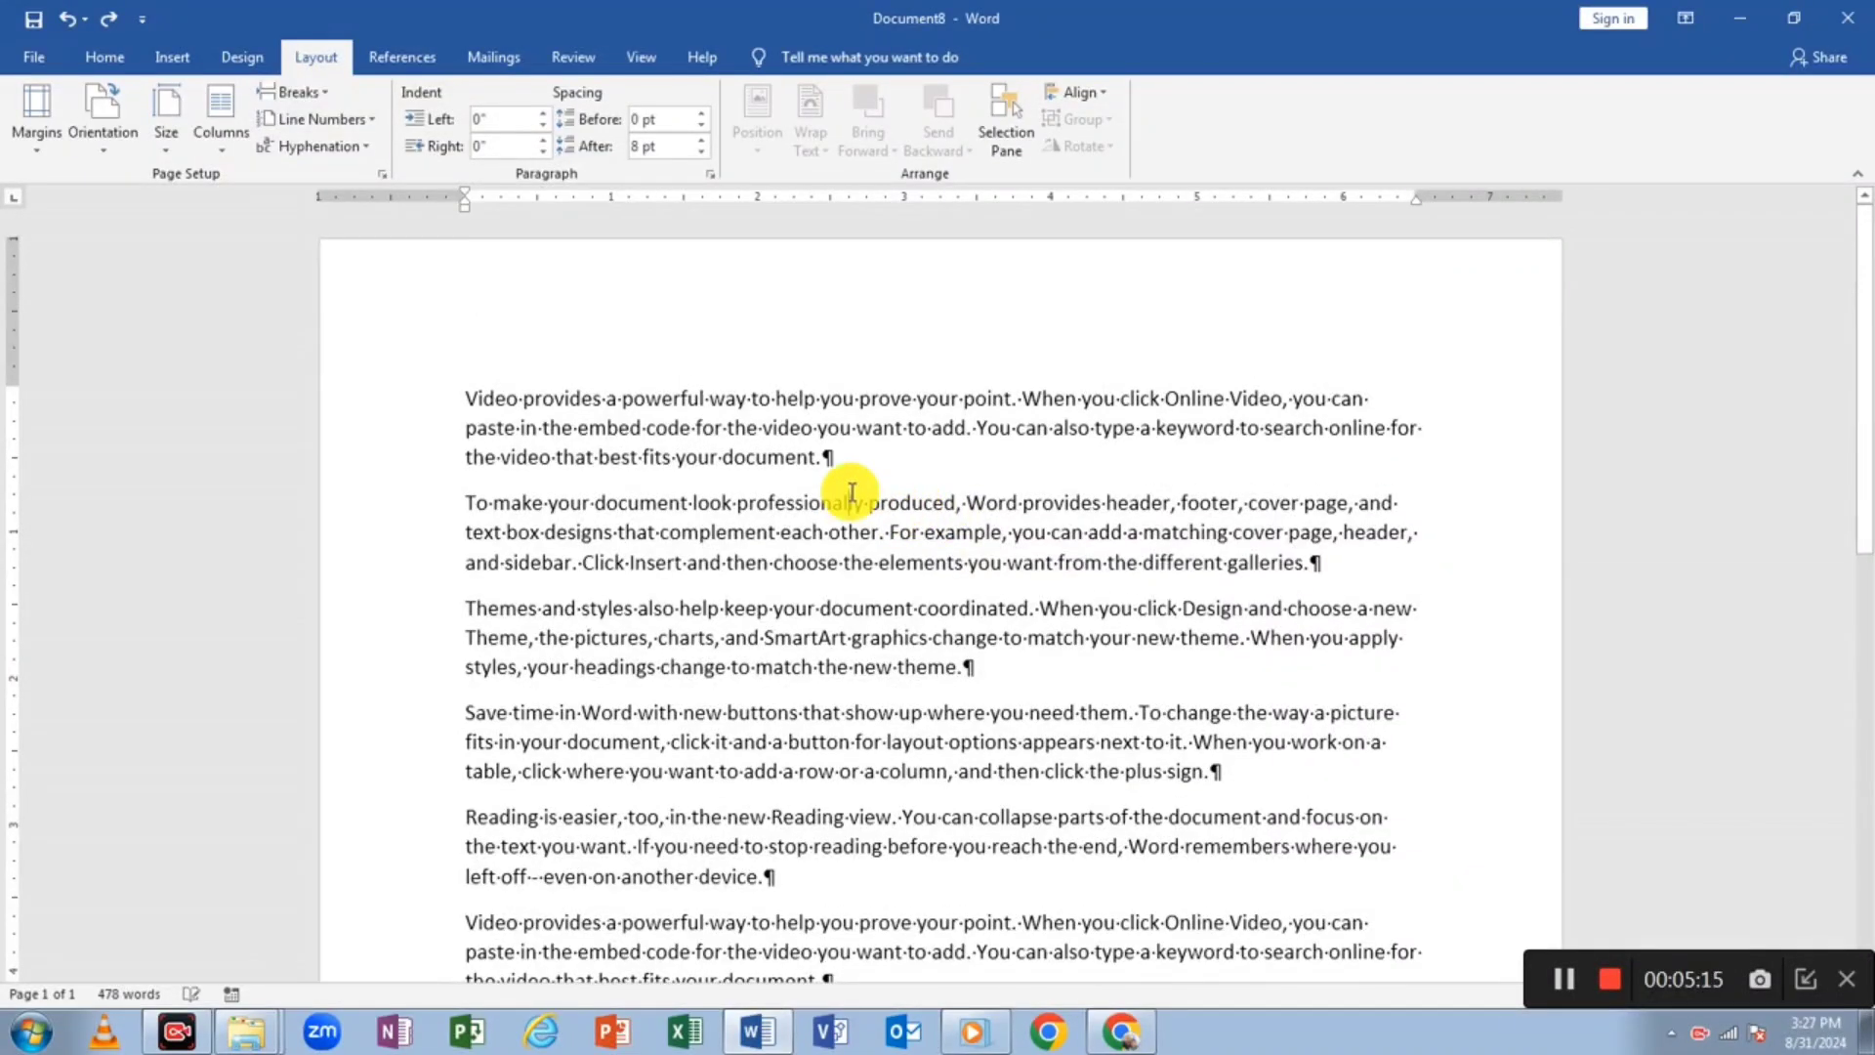
{"action": "key", "text": "ctrl+a"}
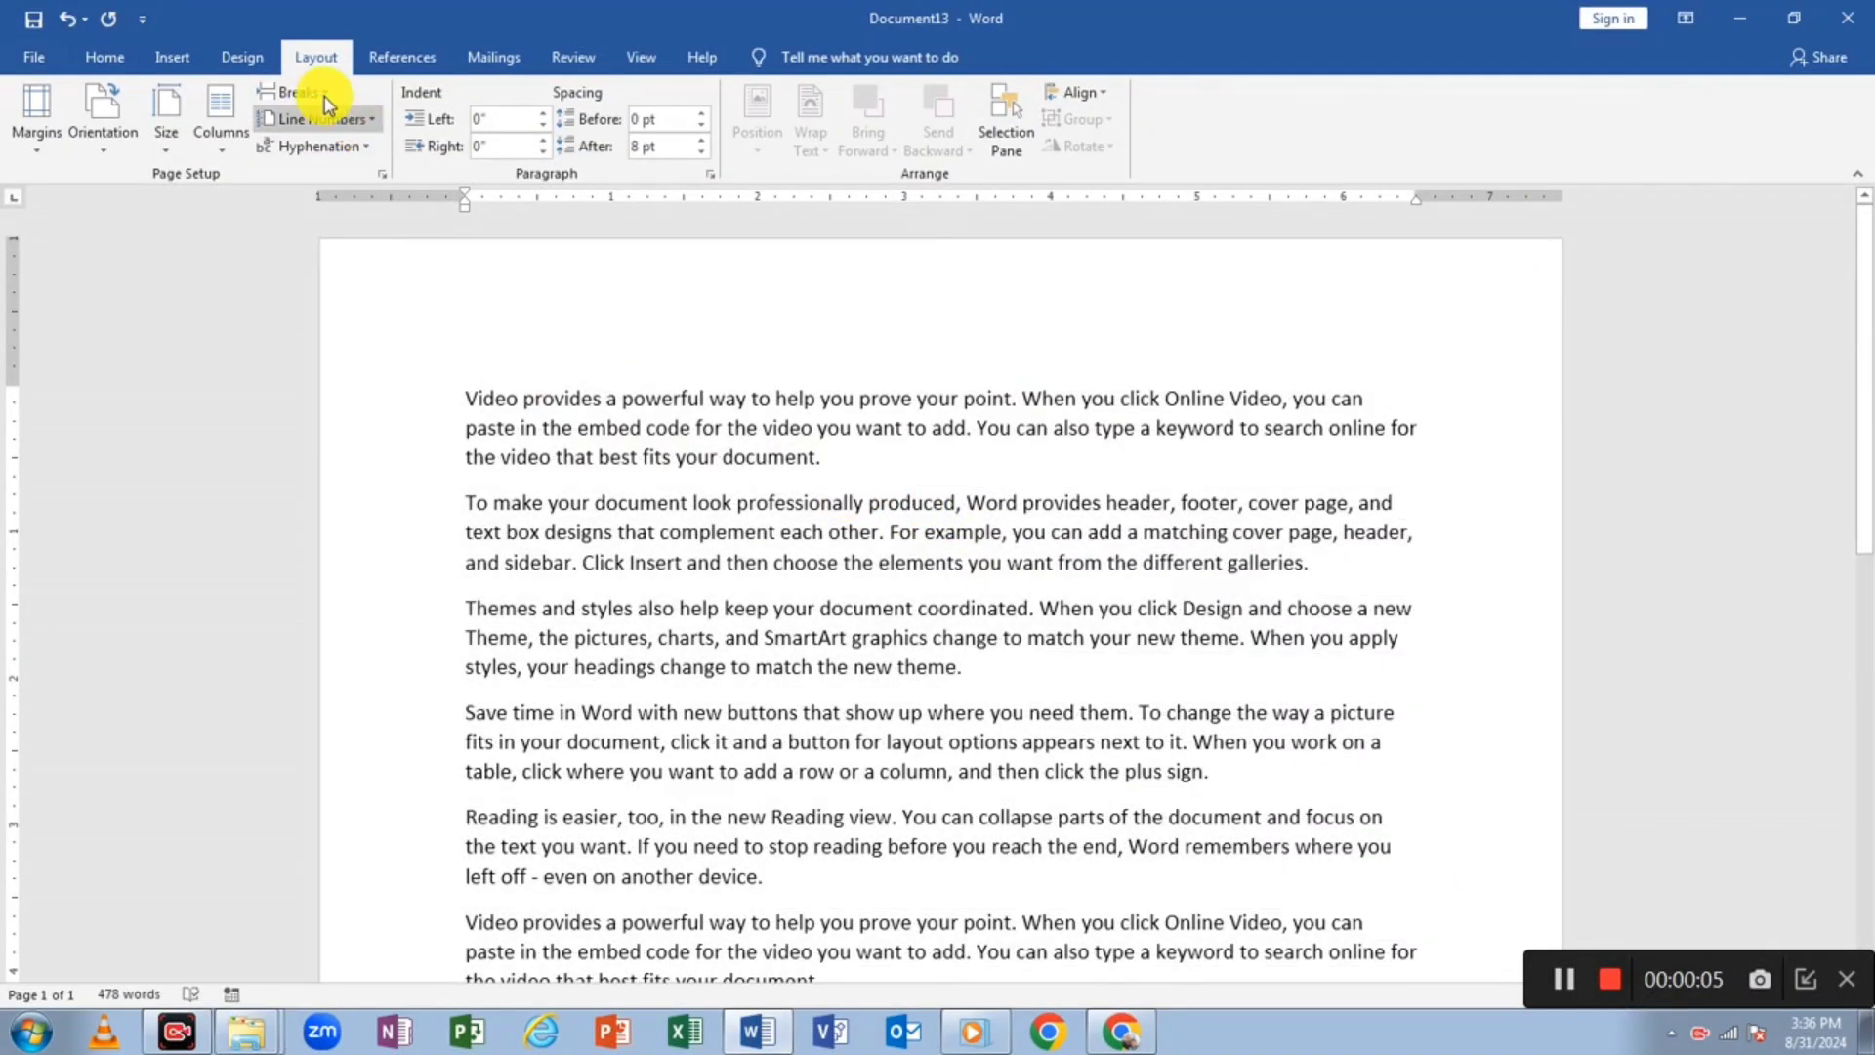
{"action": "left_click", "coordinate": [291, 91]}
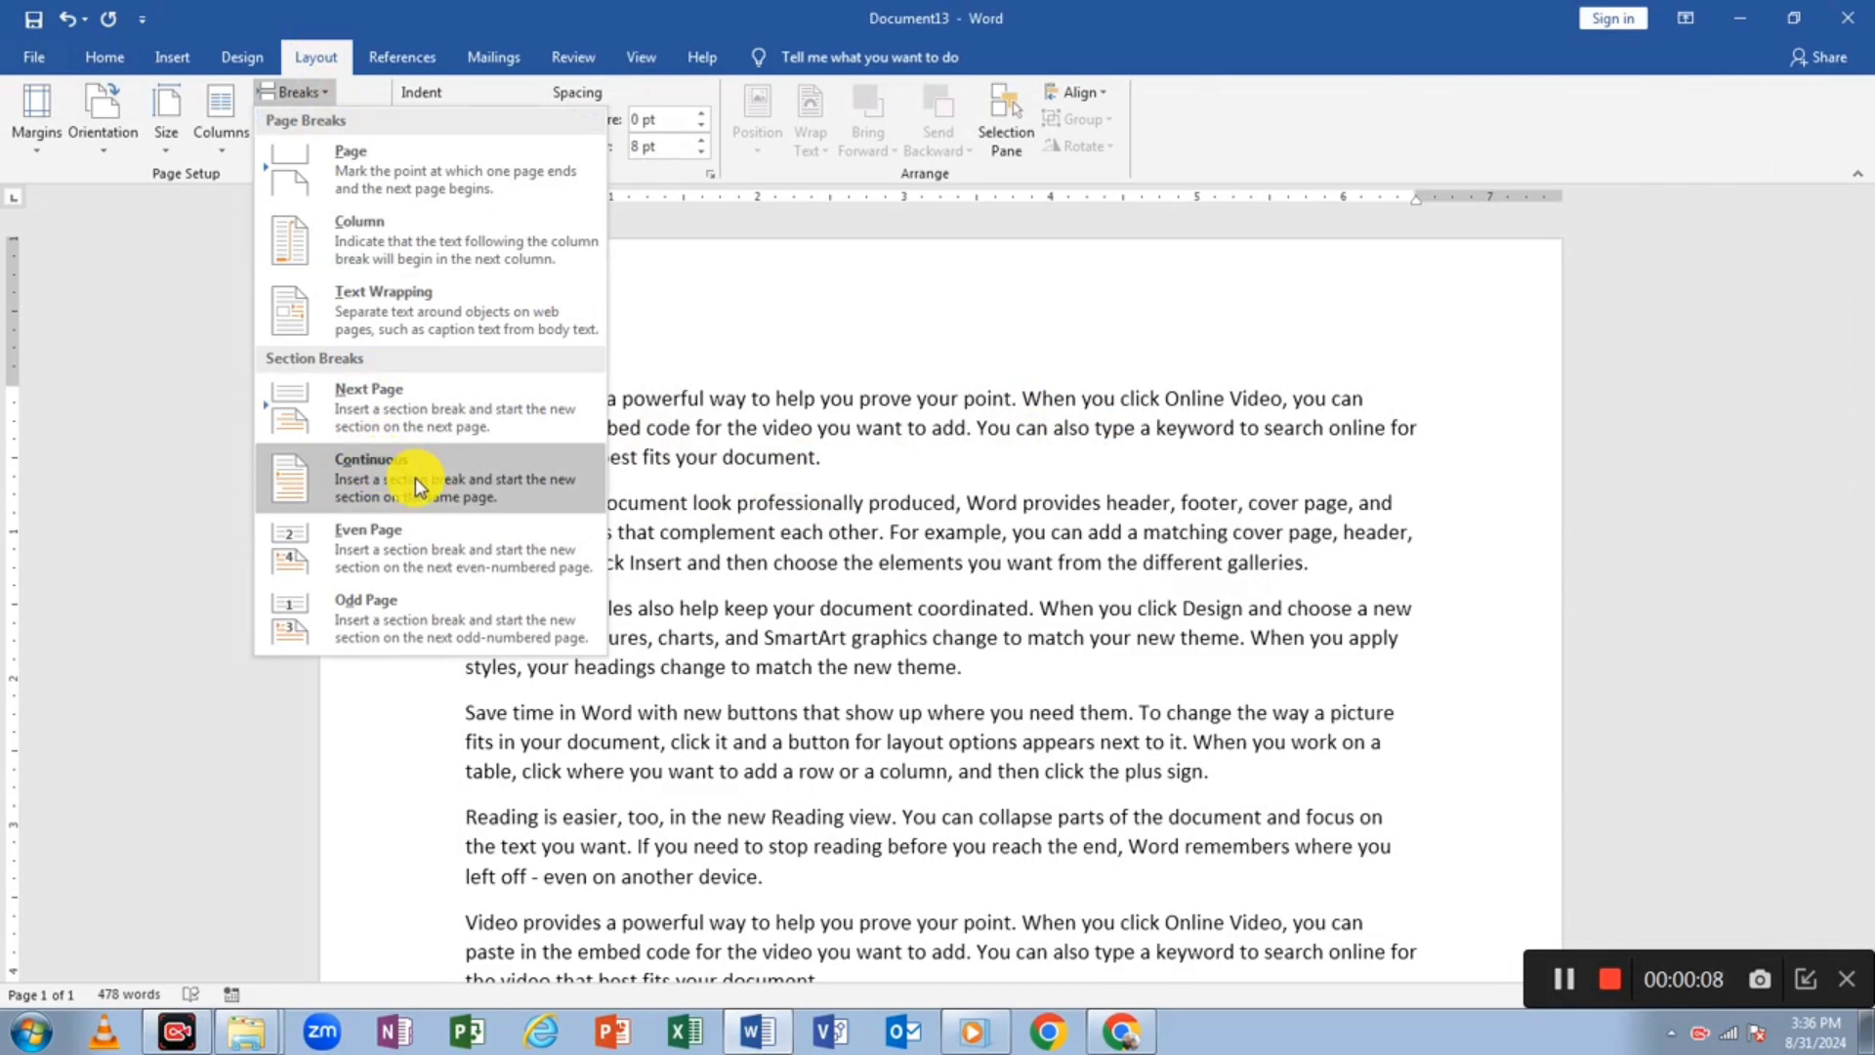
{"action": "left_click", "coordinate": [384, 476]}
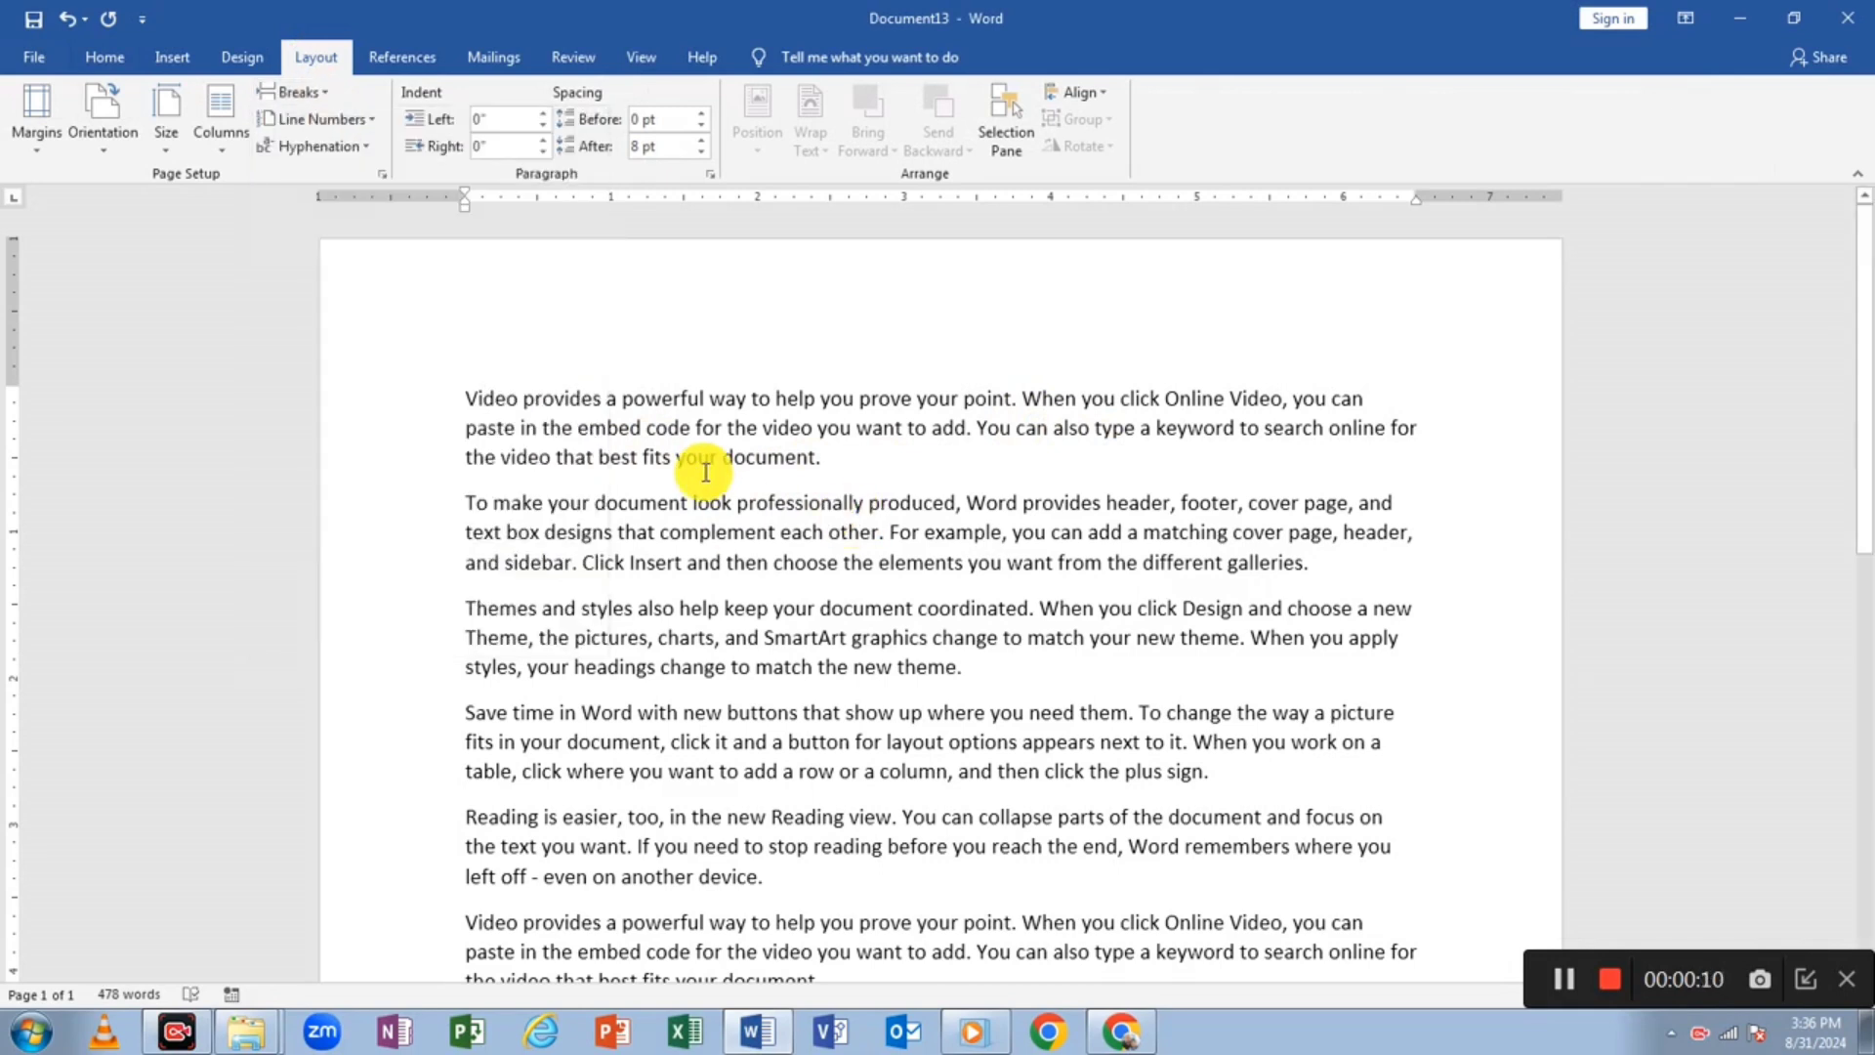
- Lay out the entire document text in three columns
{"action": "key", "text": "ctrl+a"}
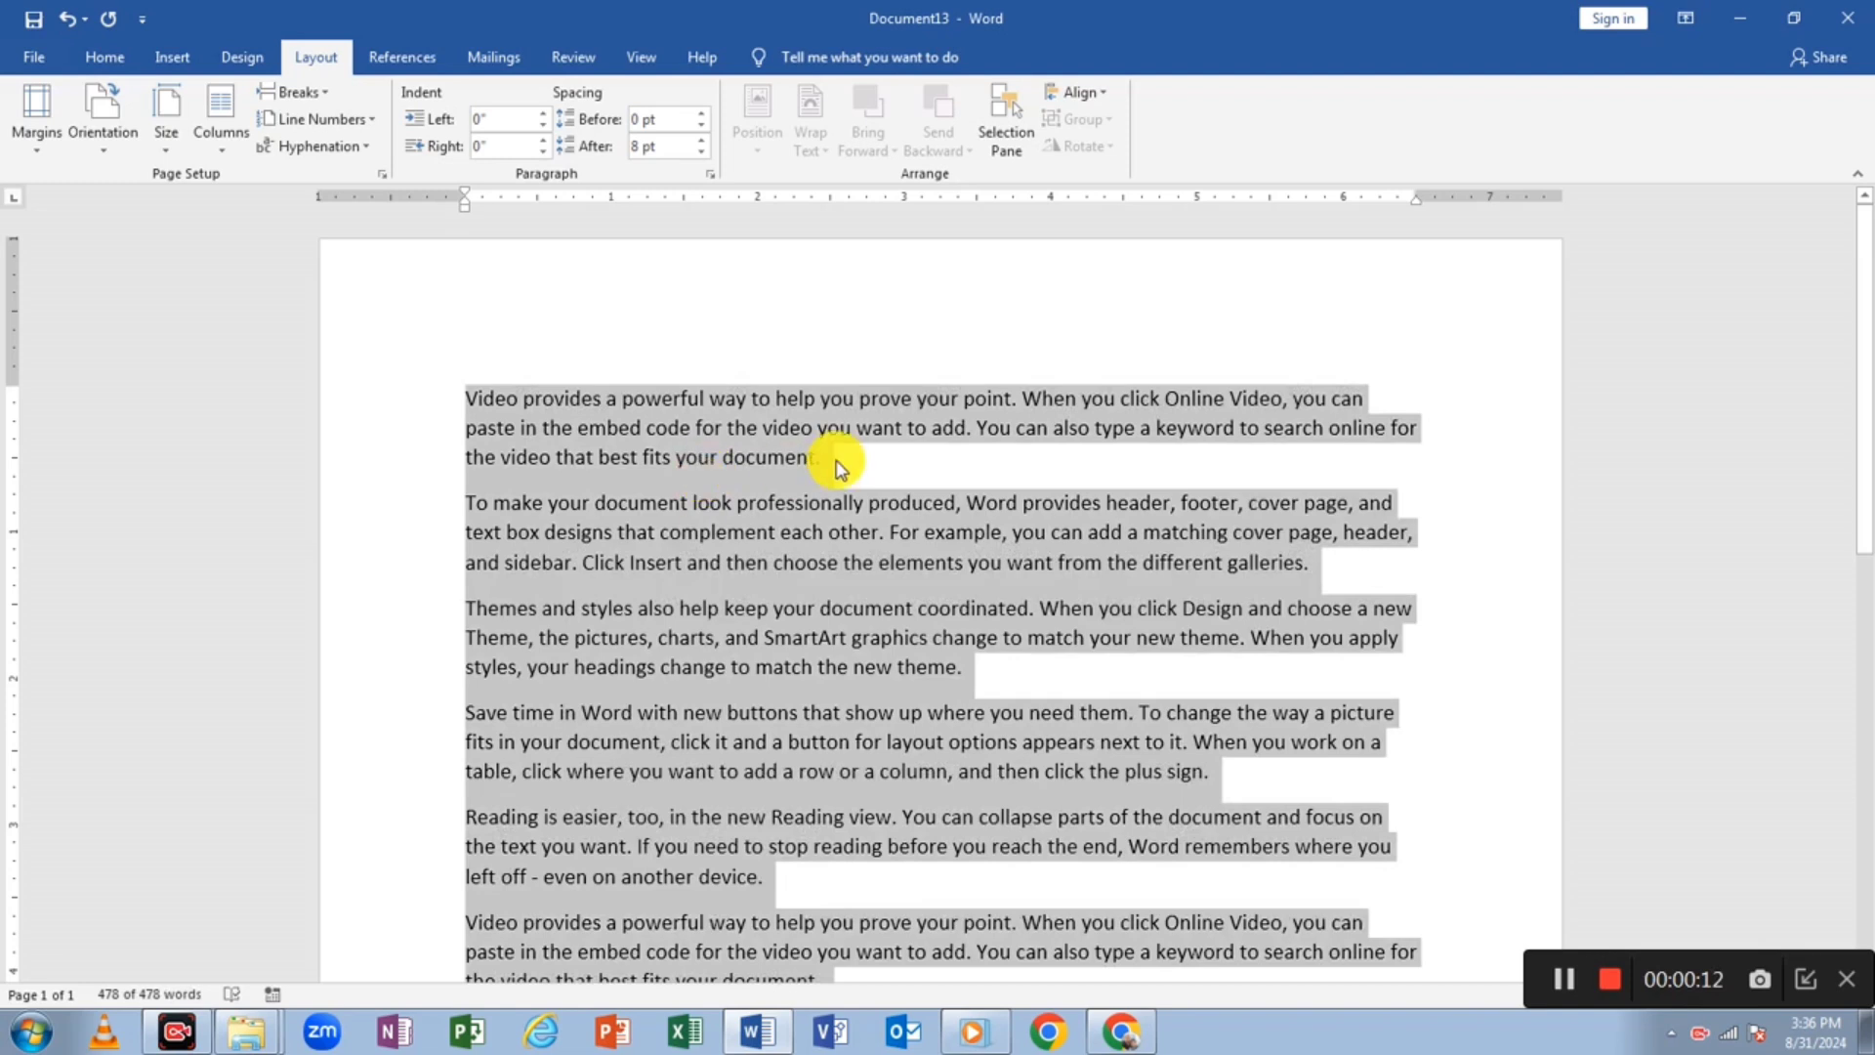
{"action": "left_click", "coordinate": [221, 137]}
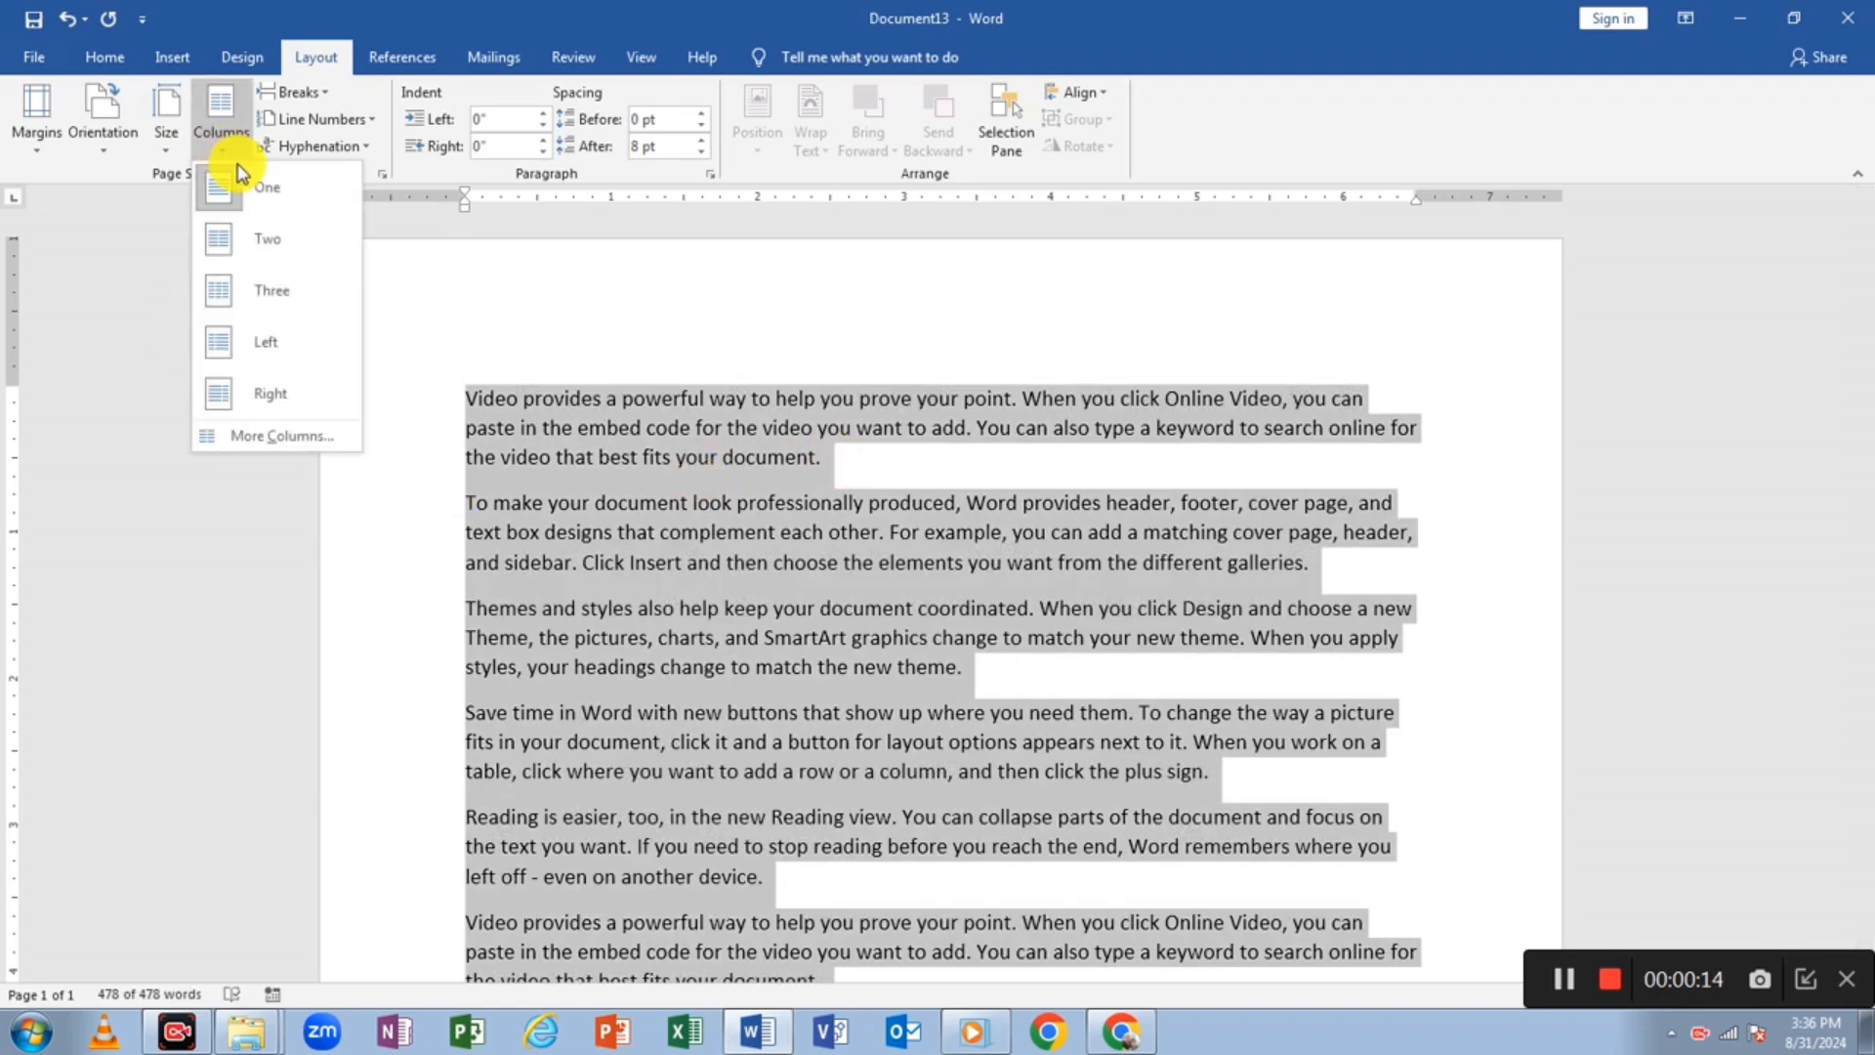
{"action": "left_click", "coordinate": [274, 297]}
{"action": "left_click", "coordinate": [953, 502]}
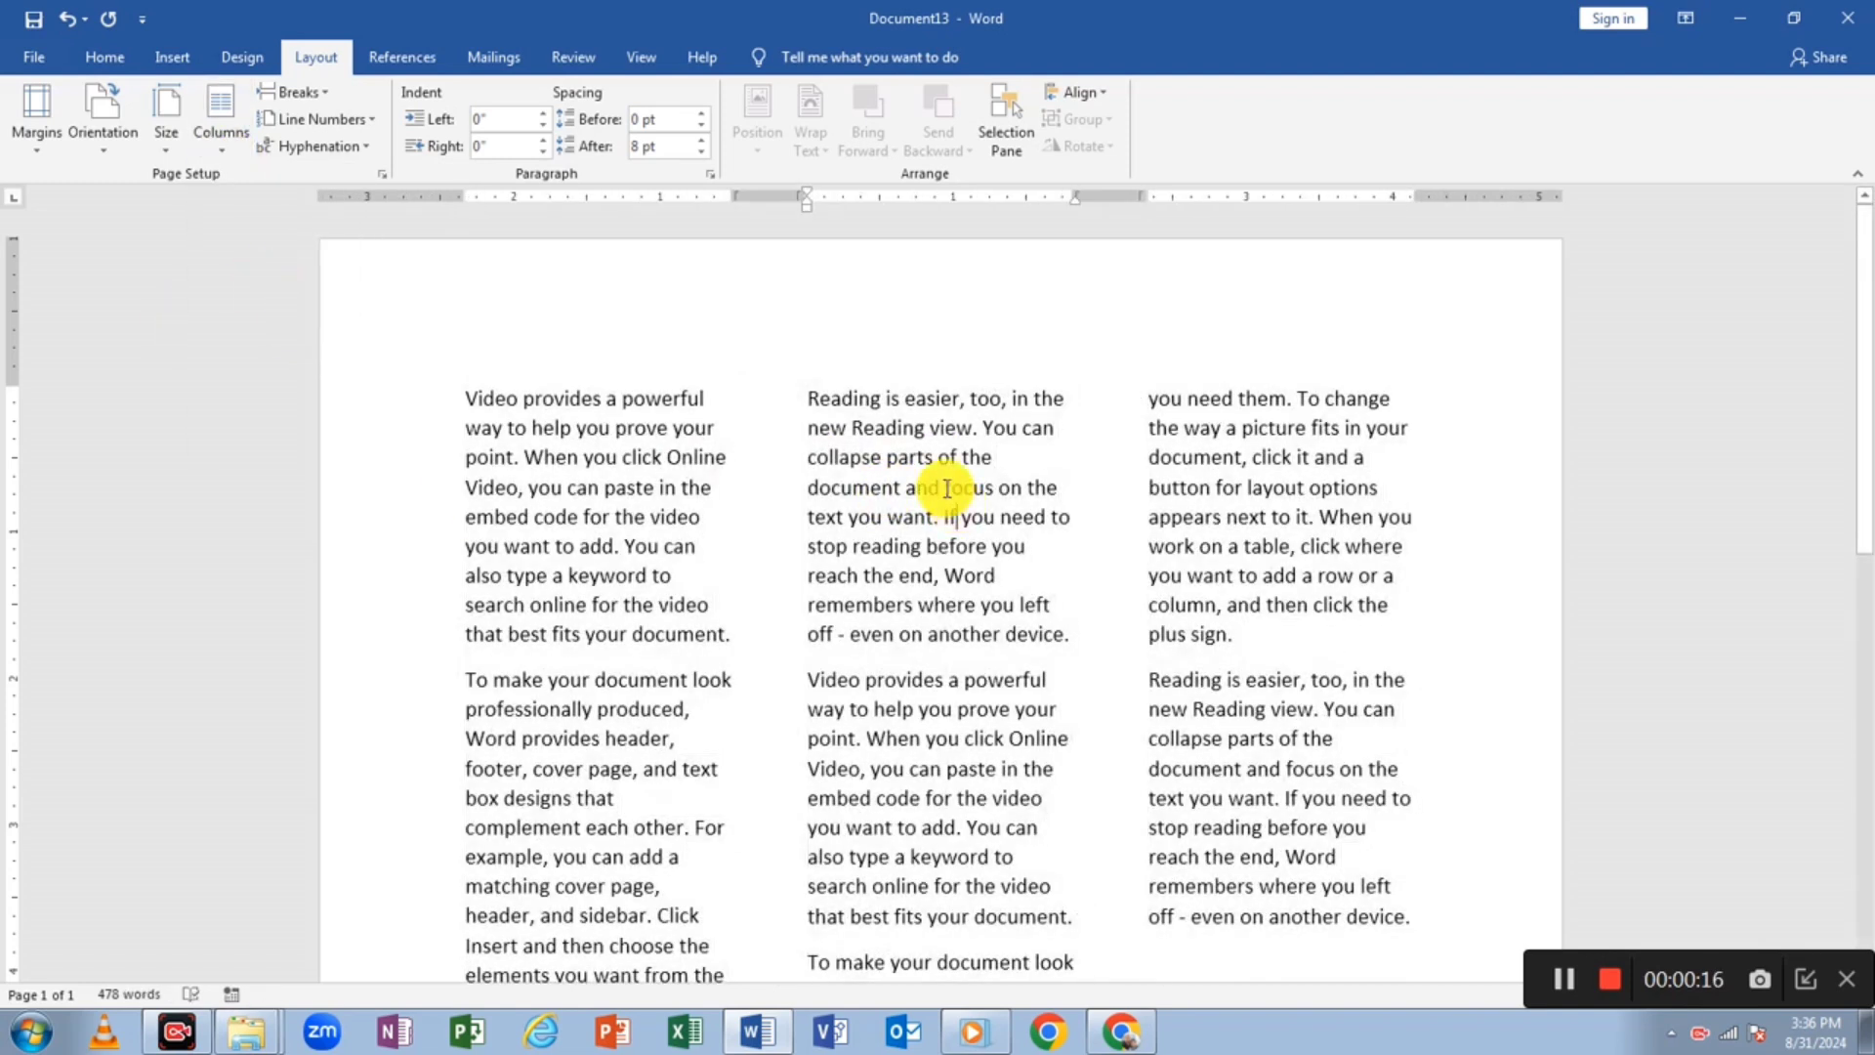
- Examine how the text is distributed across the three columns and where each column ends
{"action": "scroll", "coordinate": [953, 456], "scroll_direction": "down", "scroll_amount": 4}
{"action": "scroll", "coordinate": [953, 456], "scroll_direction": "down", "scroll_amount": 5}
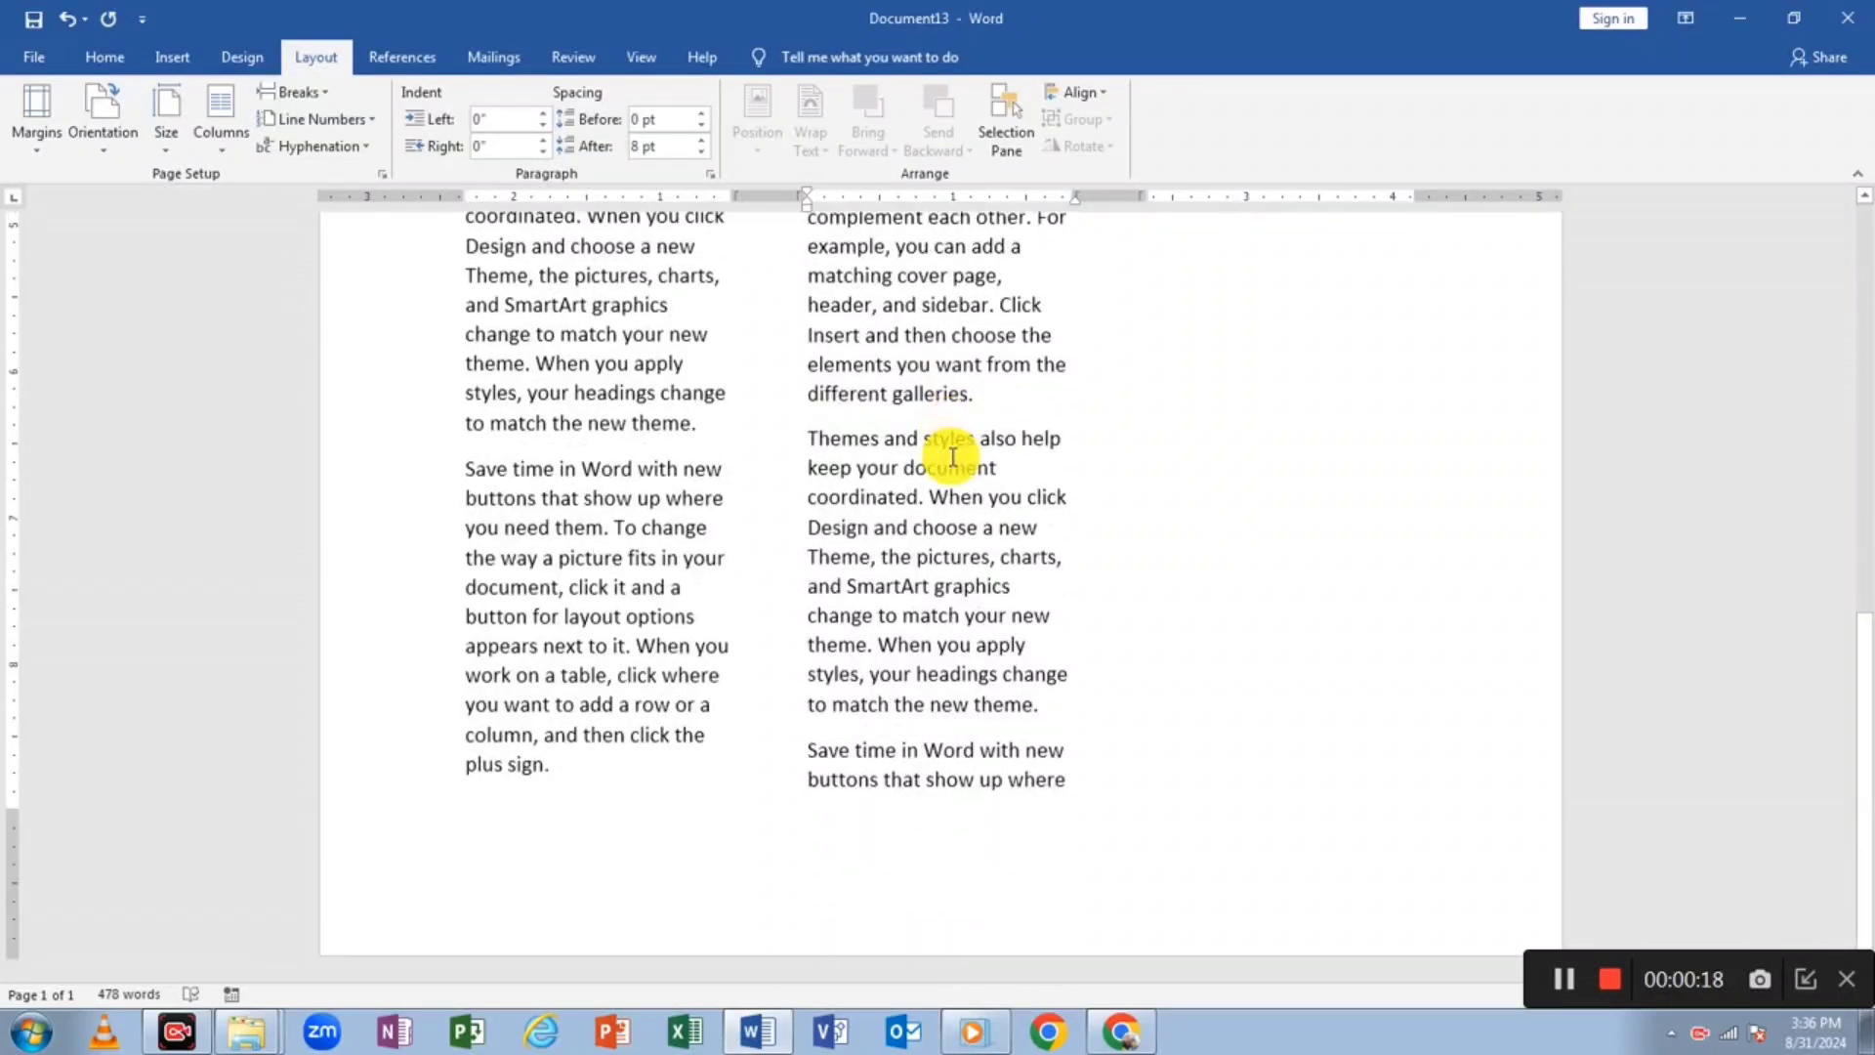
{"action": "scroll", "coordinate": [953, 456], "scroll_direction": "up", "scroll_amount": 2}
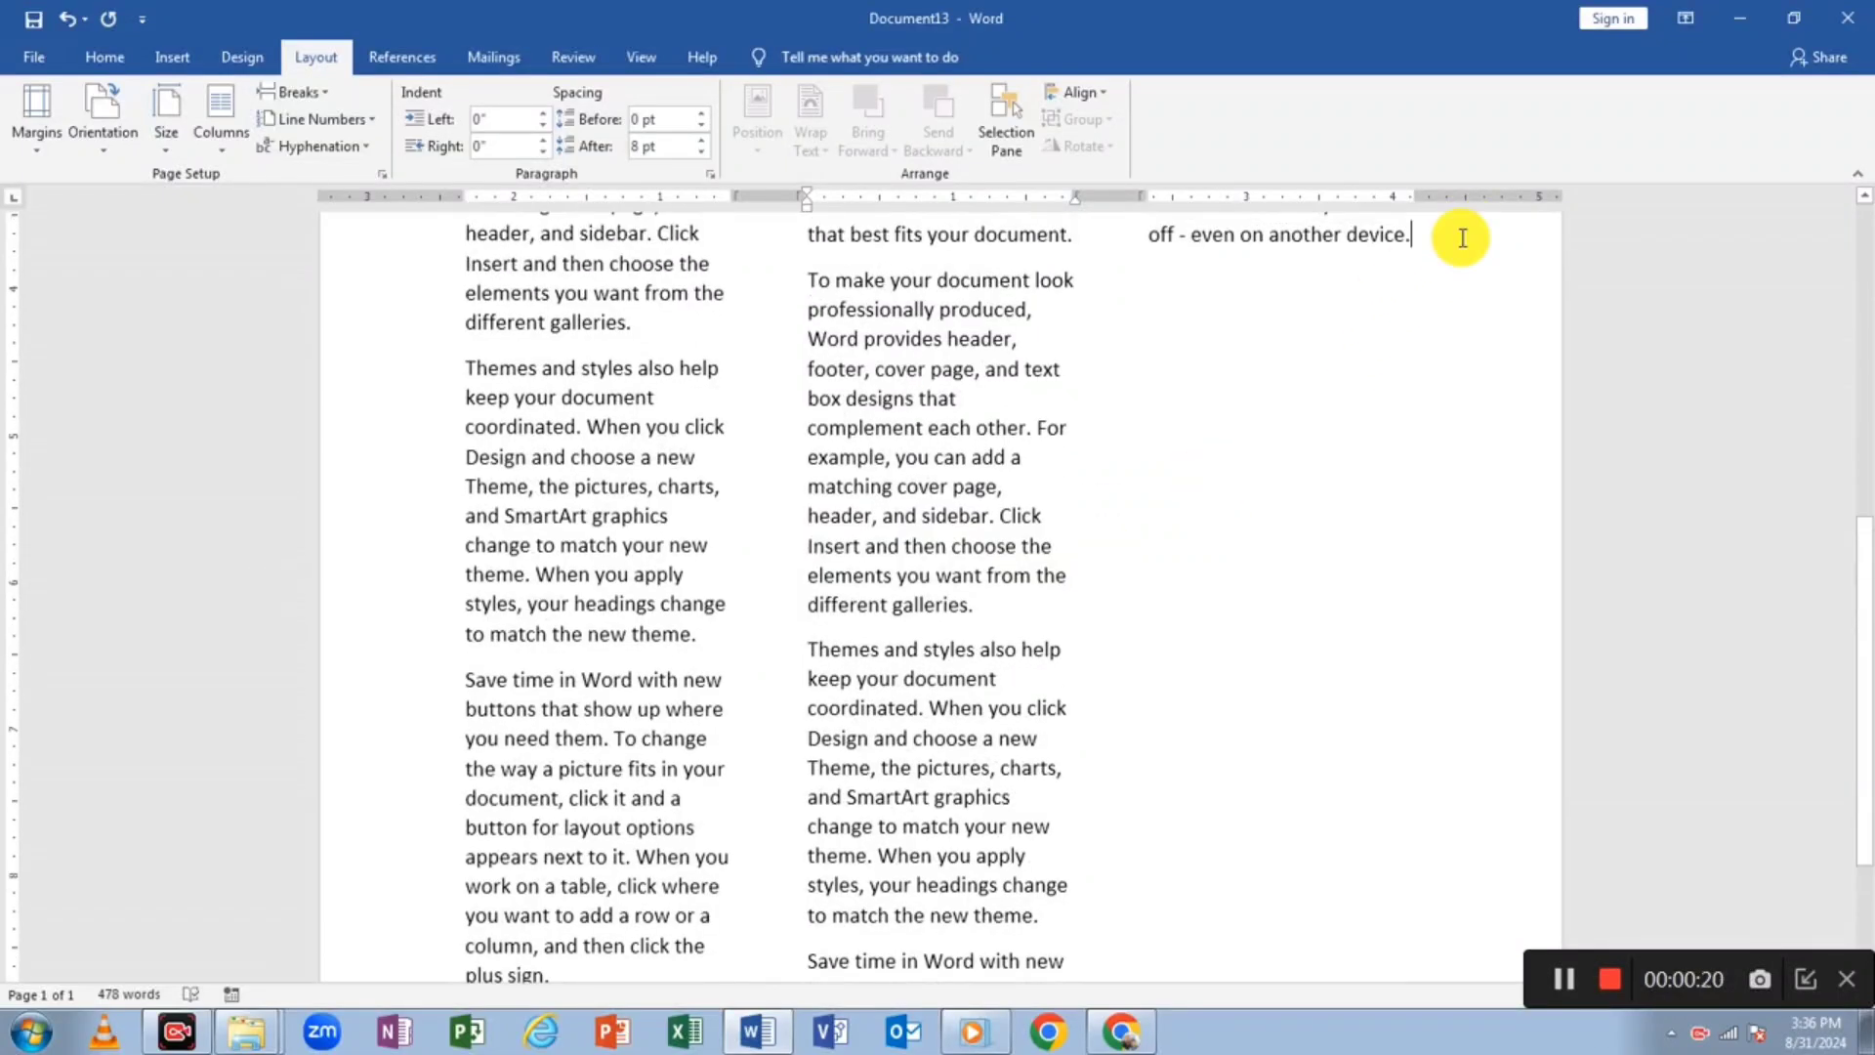
{"action": "left_click", "coordinate": [1463, 235]}
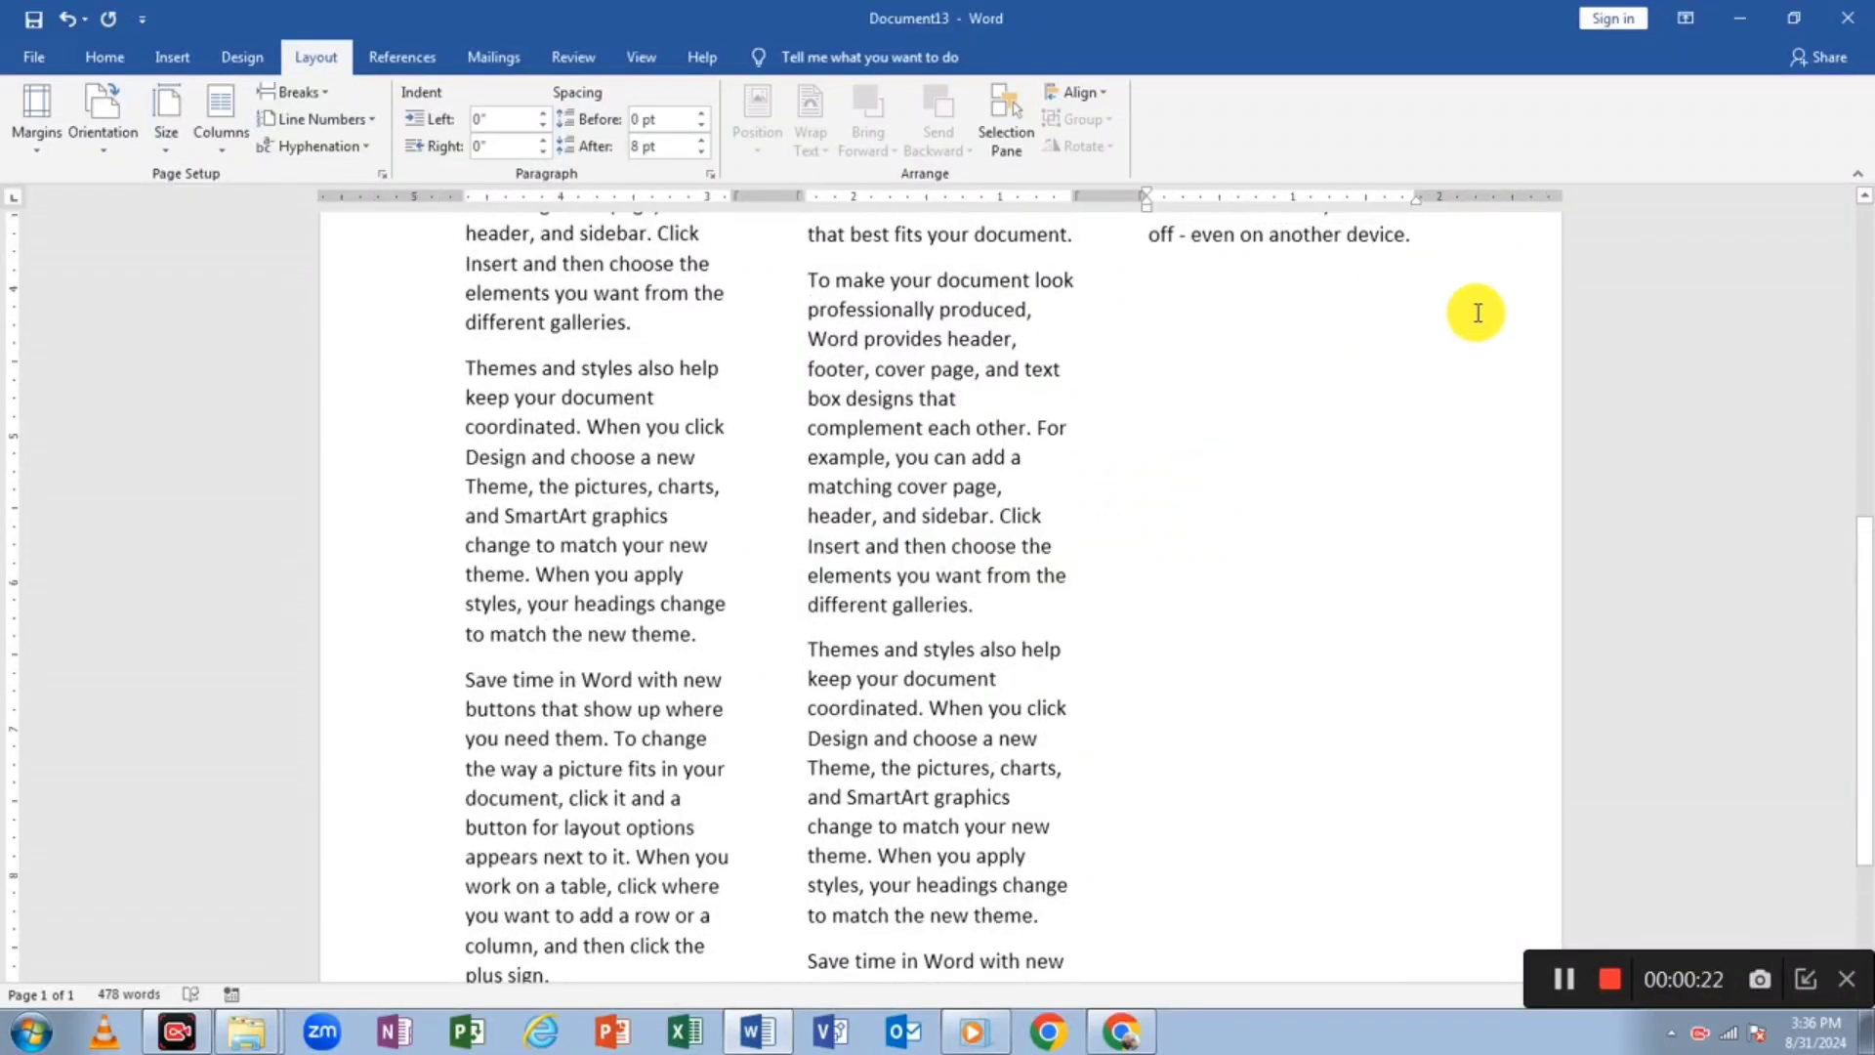
{"action": "key", "text": "Return"}
{"action": "scroll", "coordinate": [1328, 424], "scroll_direction": "down", "scroll_amount": 3}
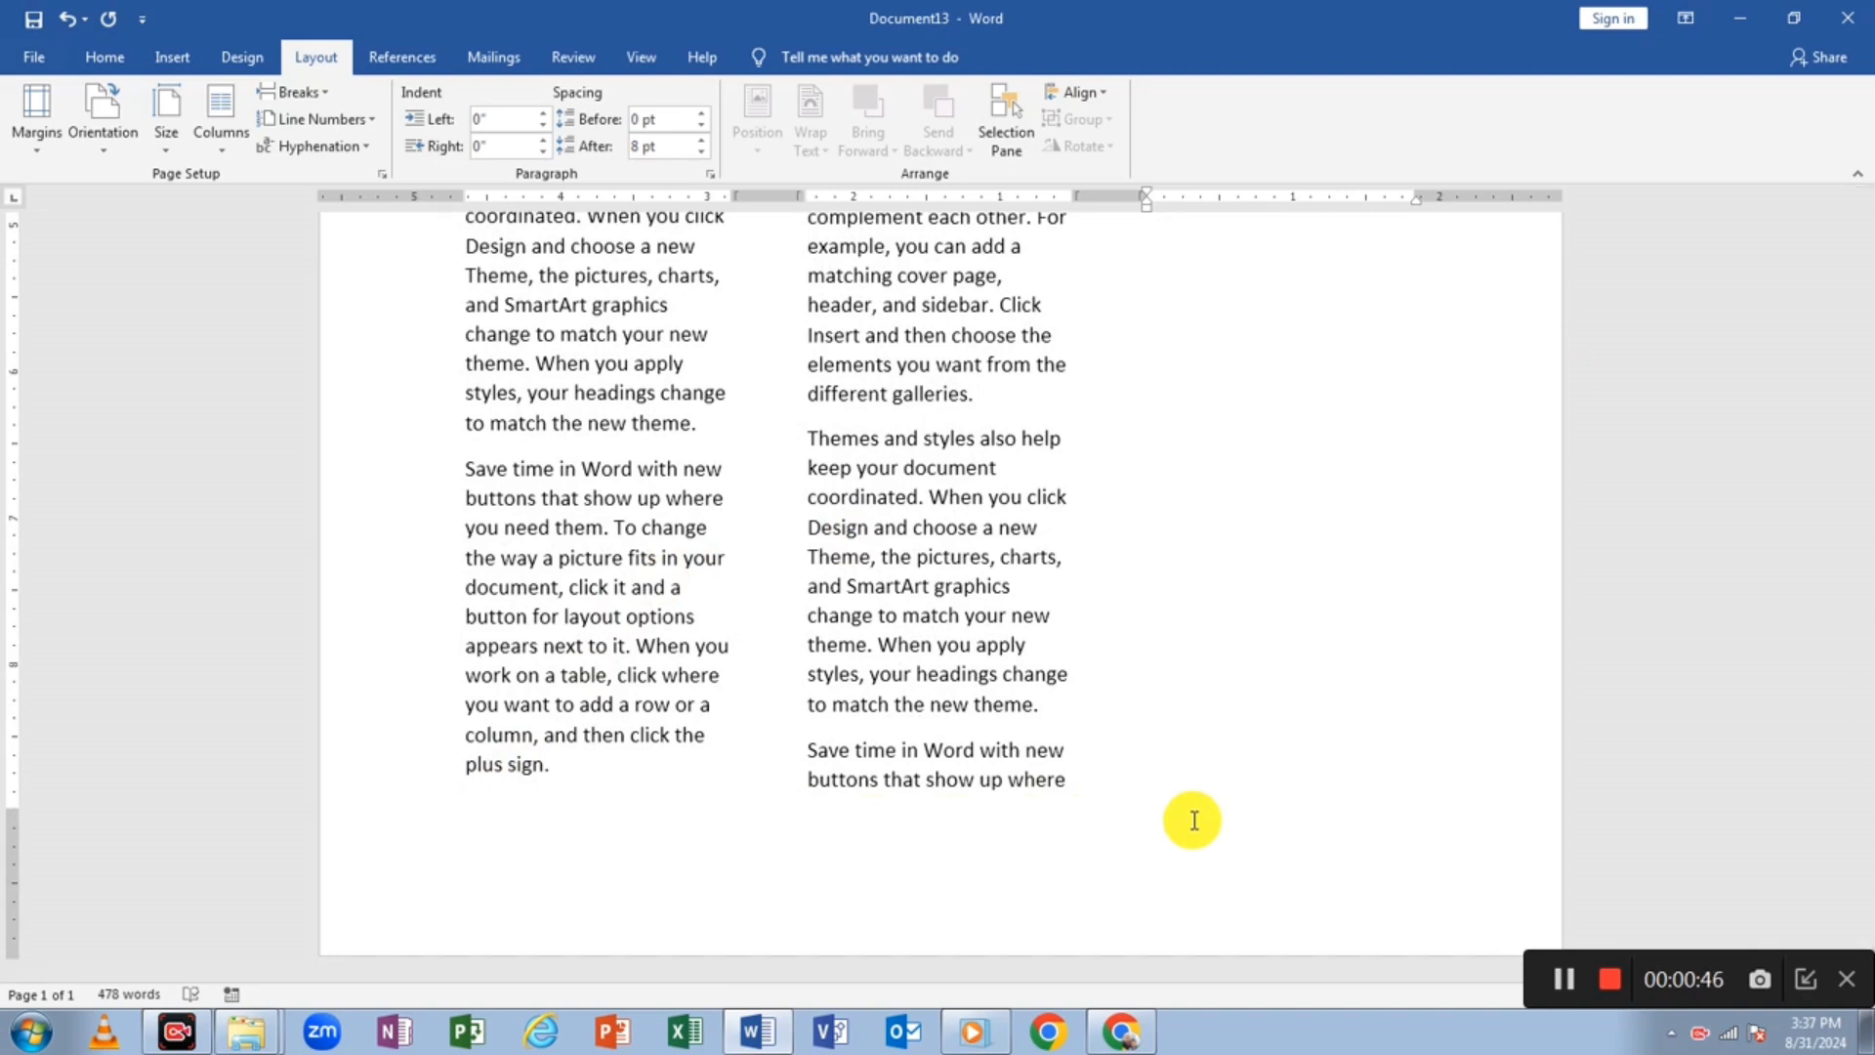
{"action": "scroll", "coordinate": [1193, 820], "scroll_direction": "up", "scroll_amount": 5}
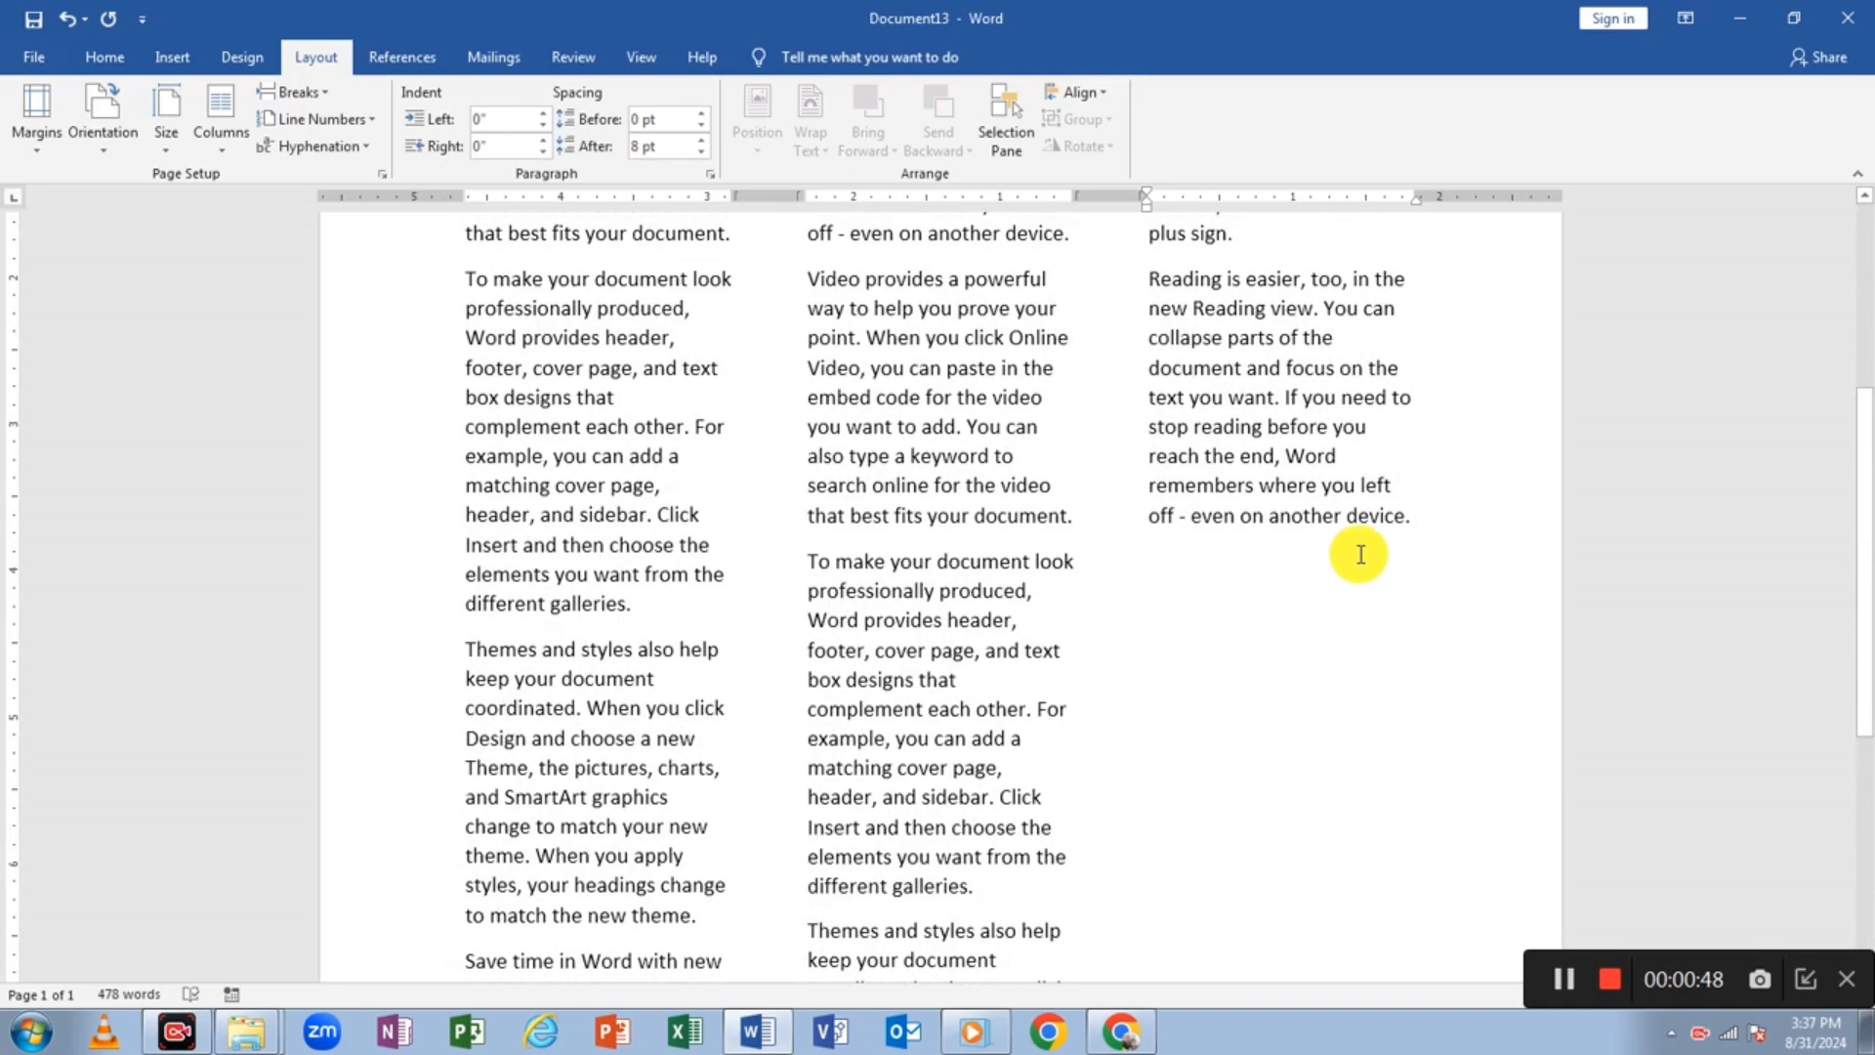
- Insert a Continuous section break at the end of the last paragraph to balance the three columns, and review them
{"action": "left_click", "coordinate": [1361, 553]}
{"action": "left_click", "coordinate": [325, 97]}
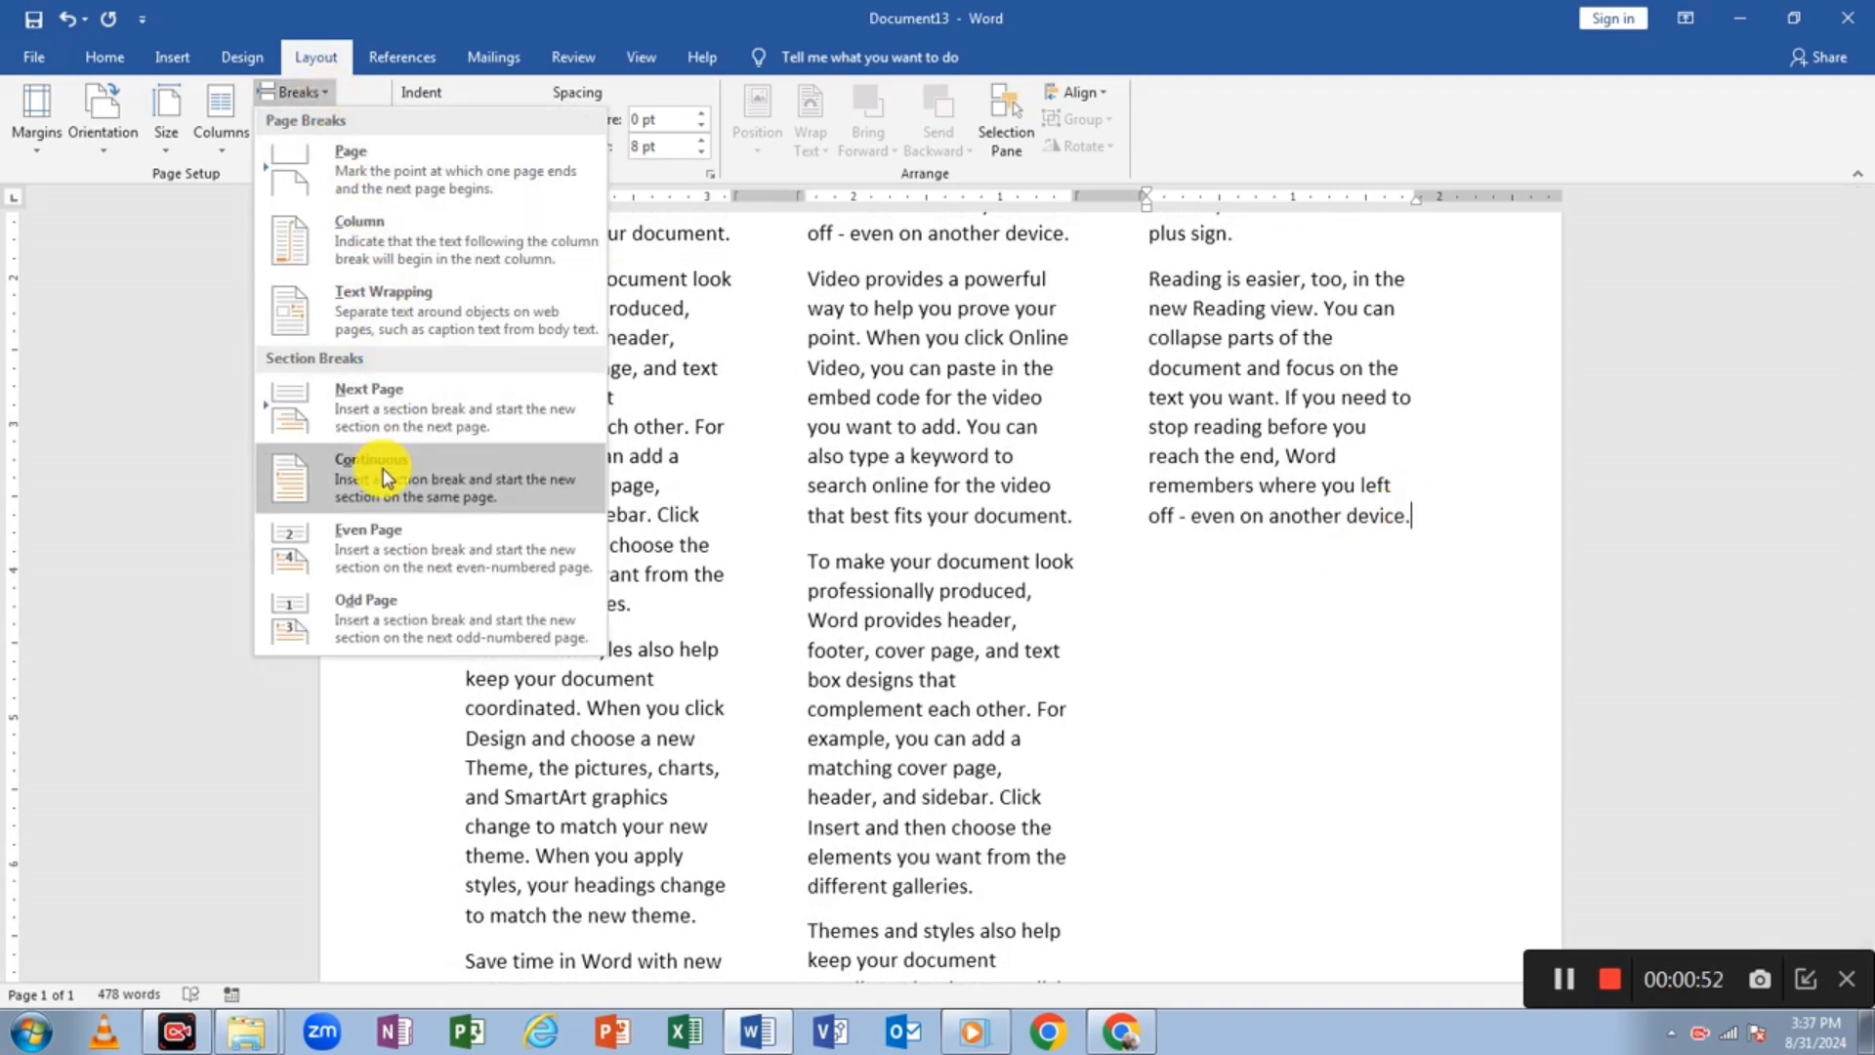
{"action": "left_click", "coordinate": [384, 479]}
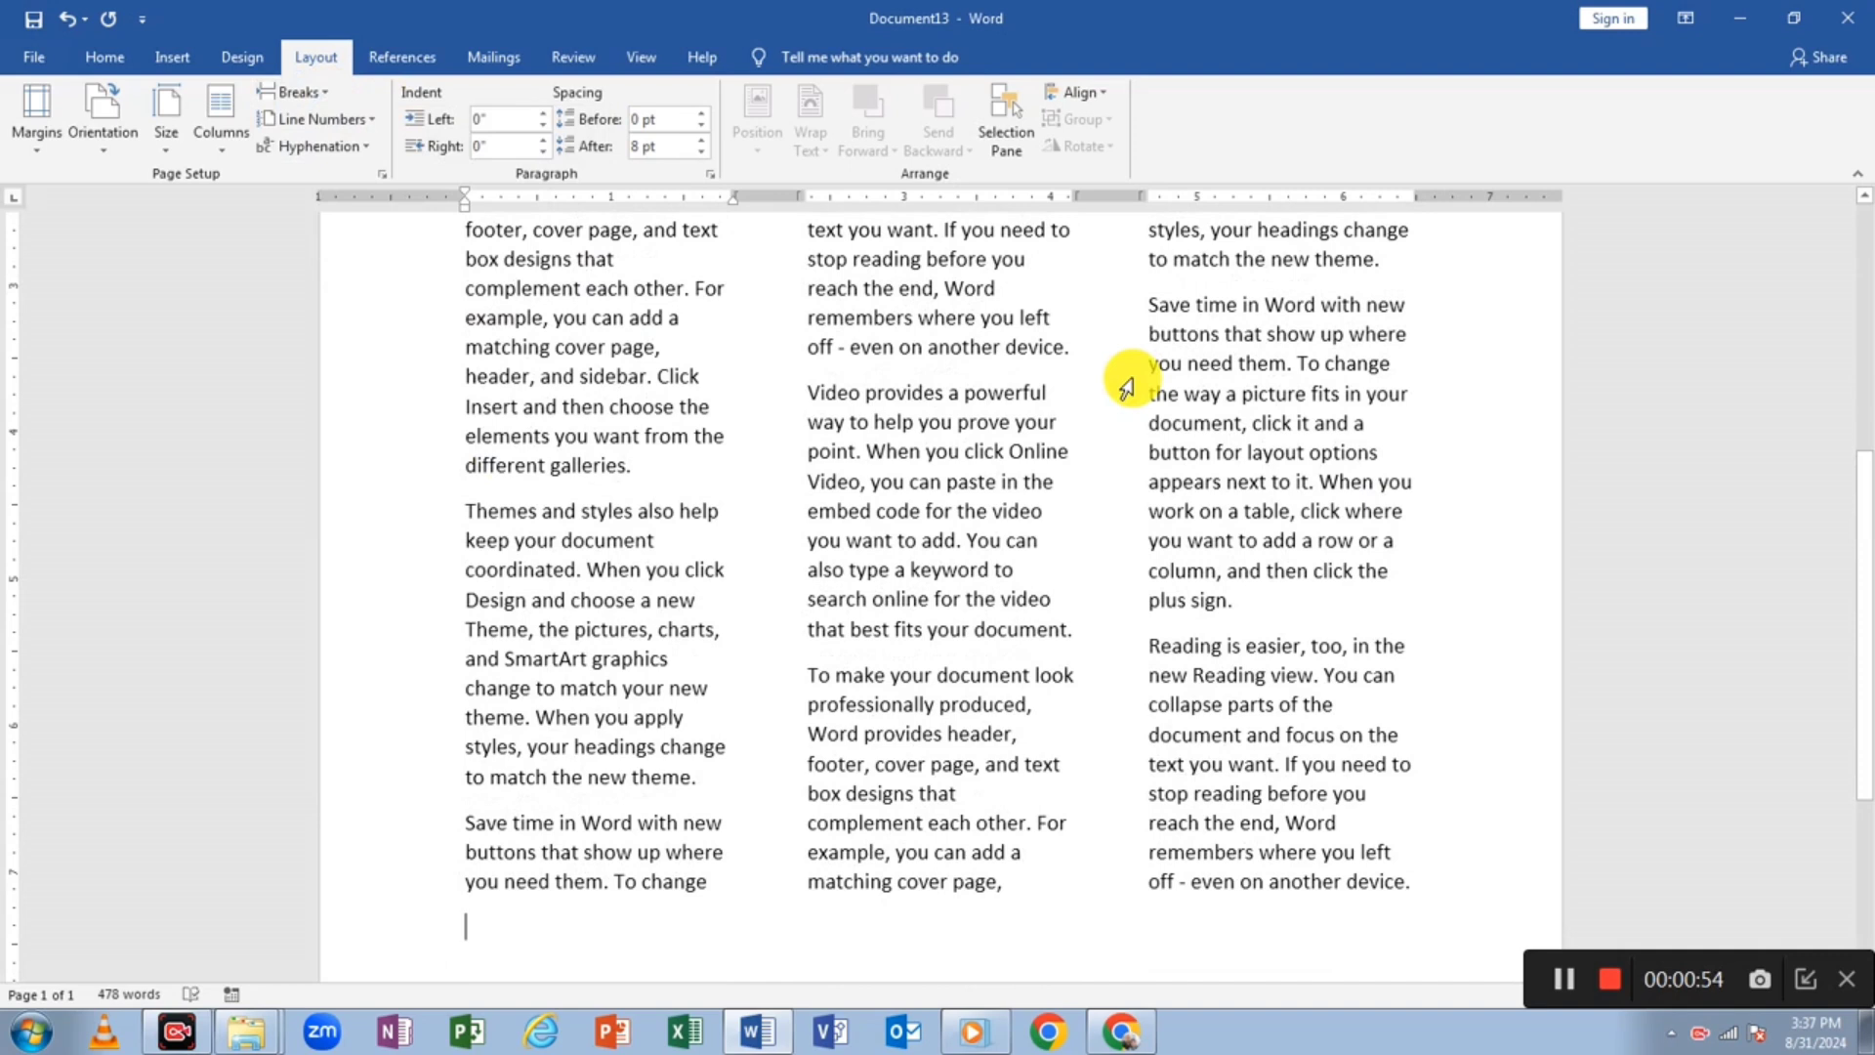
{"action": "scroll", "coordinate": [1128, 387], "scroll_direction": "up", "scroll_amount": 7}
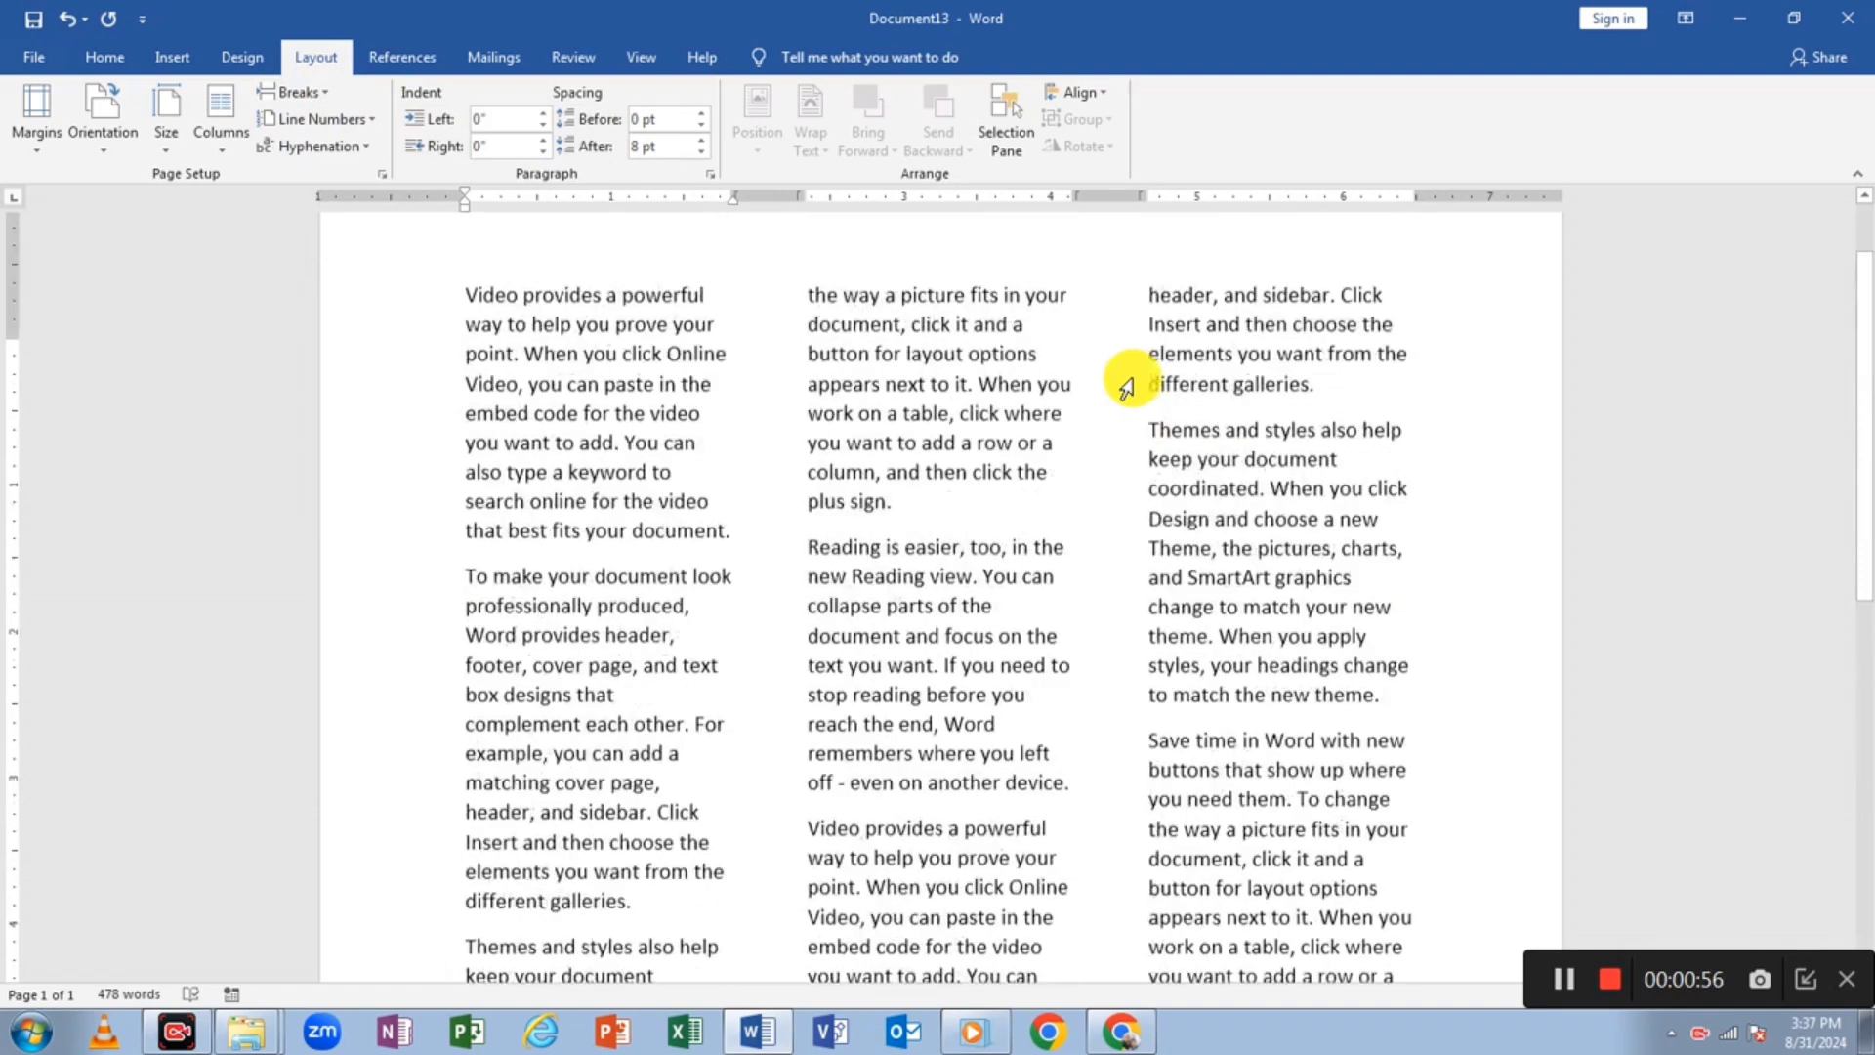
{"action": "scroll", "coordinate": [1106, 430], "scroll_direction": "down", "scroll_amount": 2}
{"action": "scroll", "coordinate": [1107, 430], "scroll_direction": "down", "scroll_amount": 7}
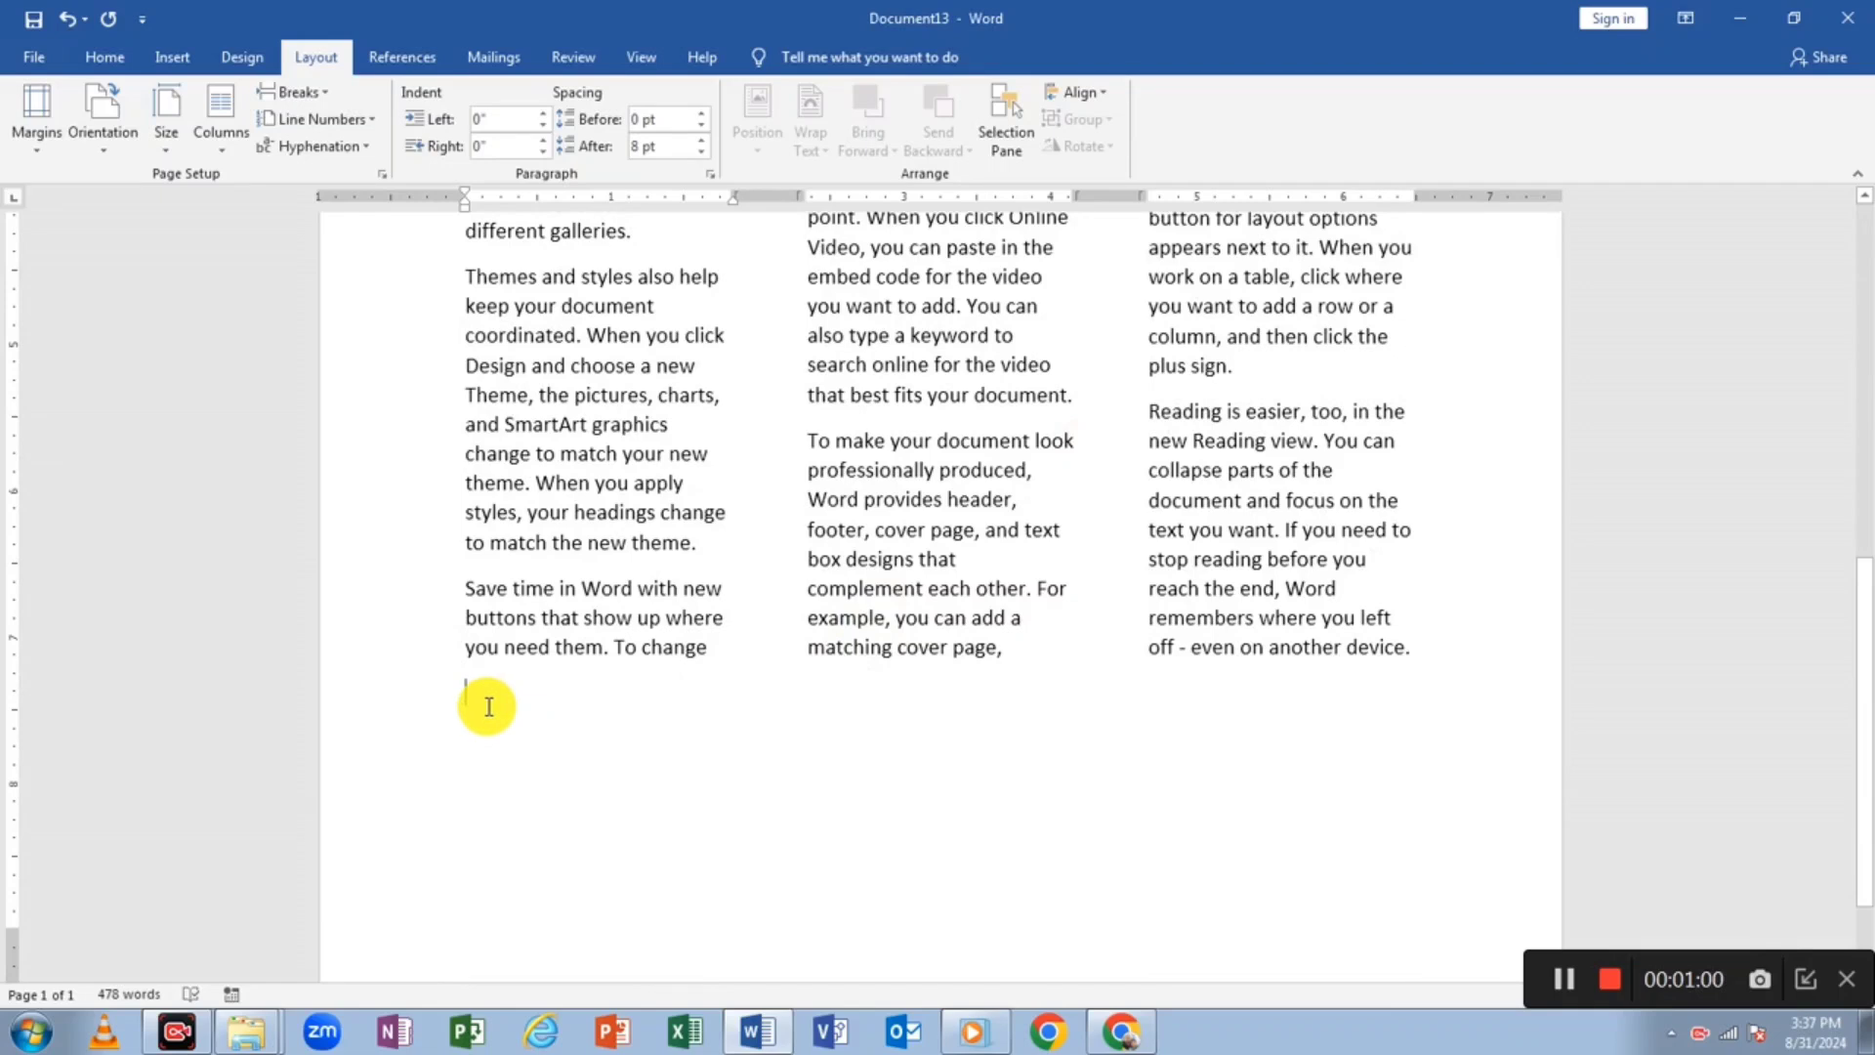
- Try generating sample text with =rand() below the balanced columns, then undo it and delete the typed formula
{"action": "type", "text": "=ra"}
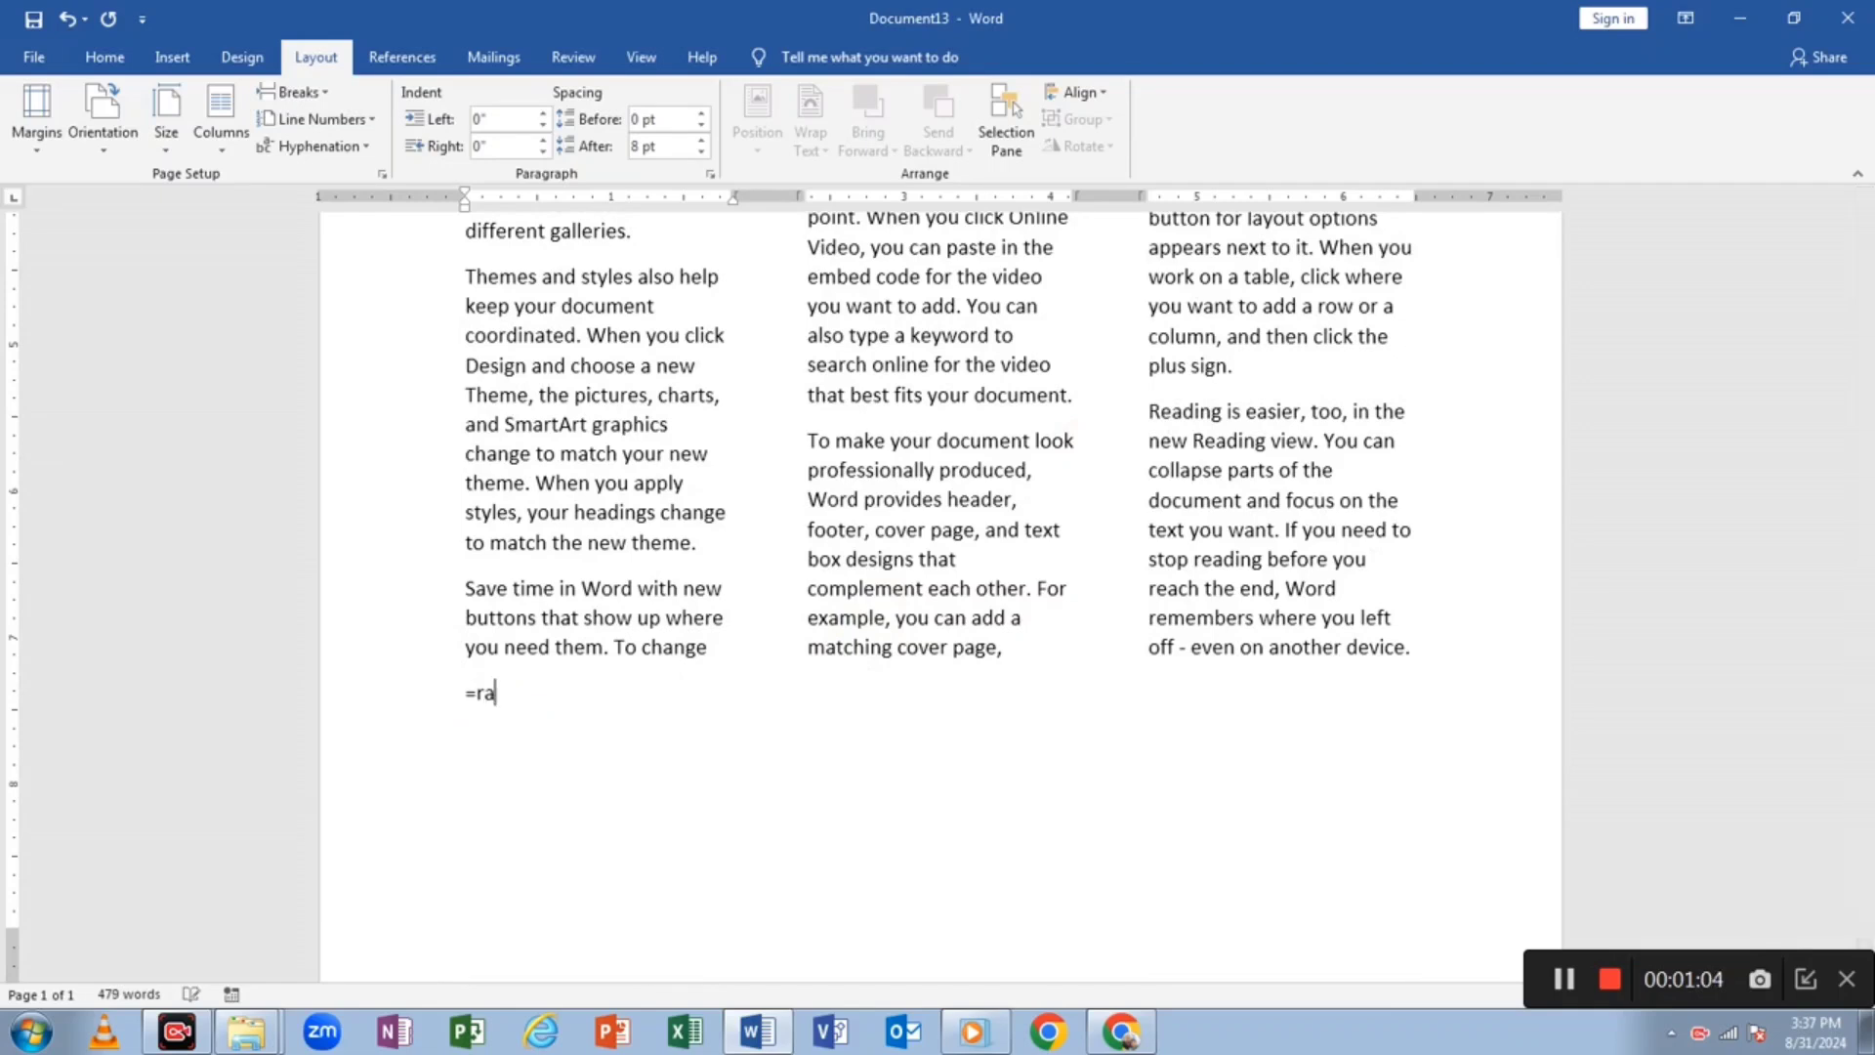
{"action": "type", "text": "nd()"}
{"action": "key", "text": "Return"}
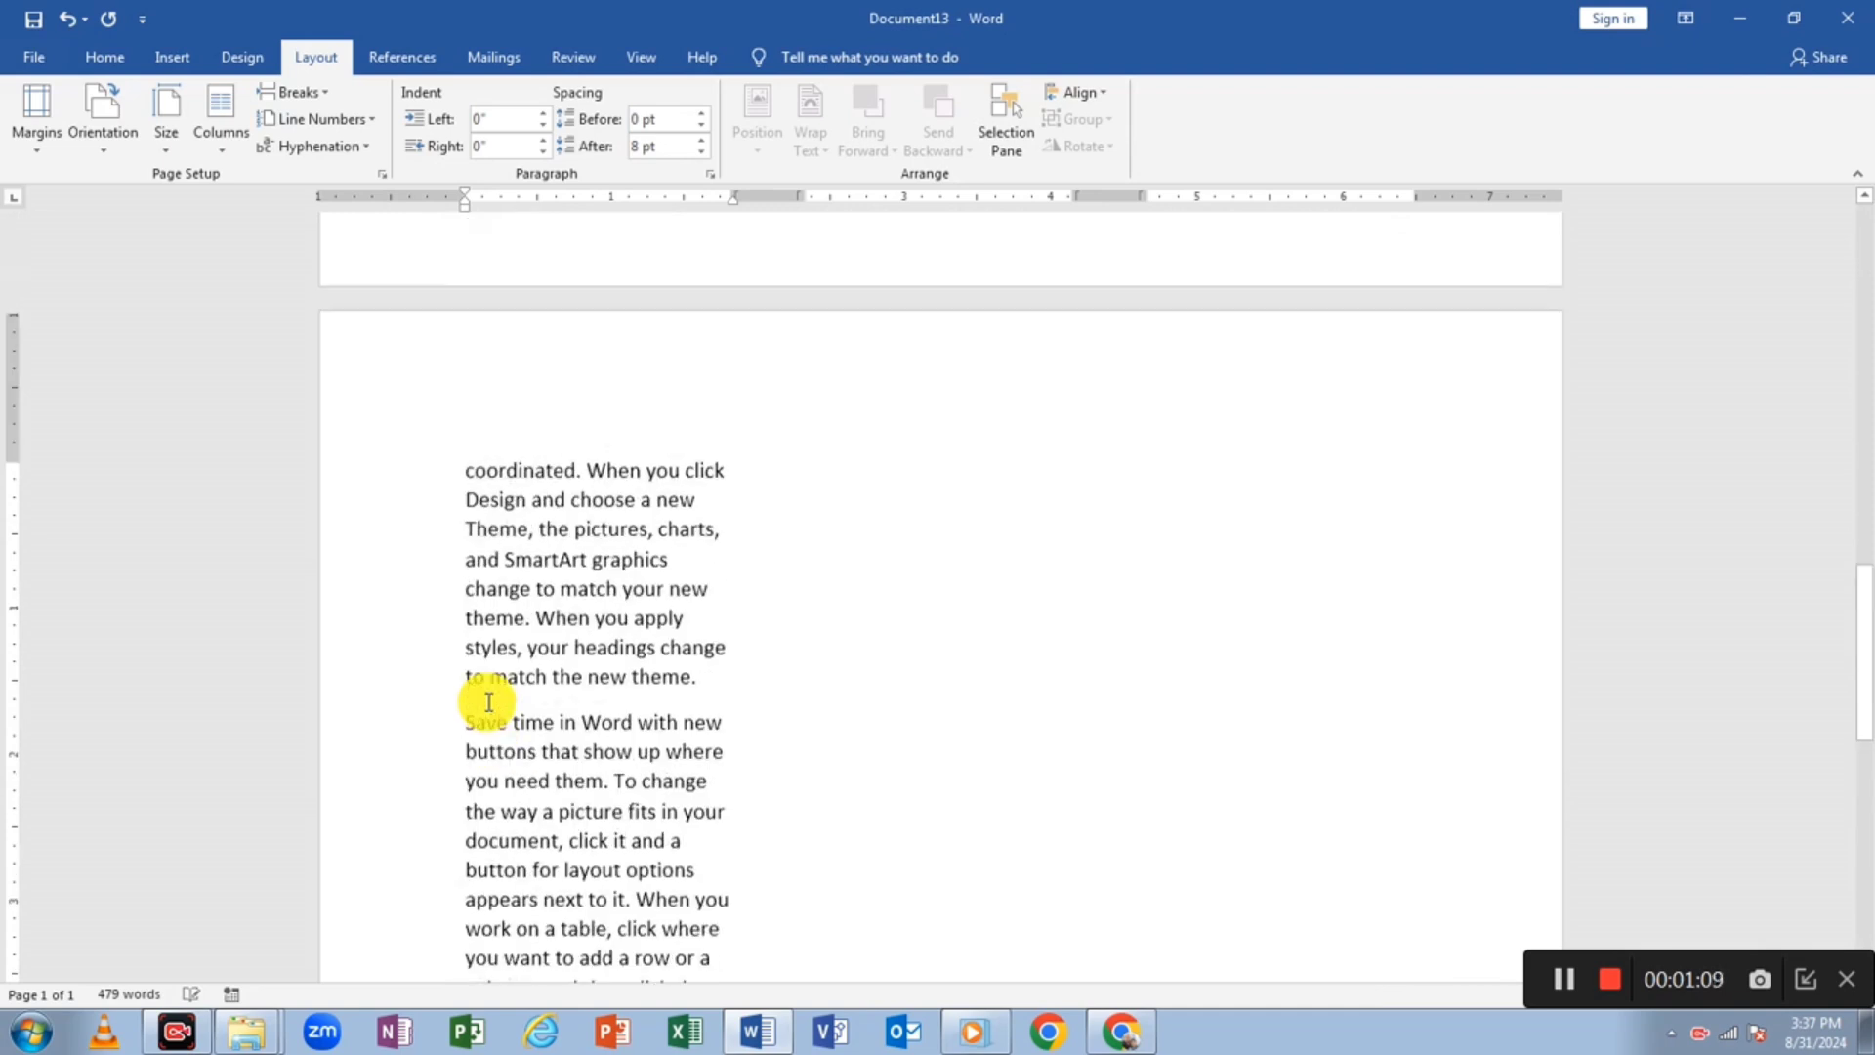
{"action": "scroll", "coordinate": [727, 733], "scroll_direction": "down", "scroll_amount": 1}
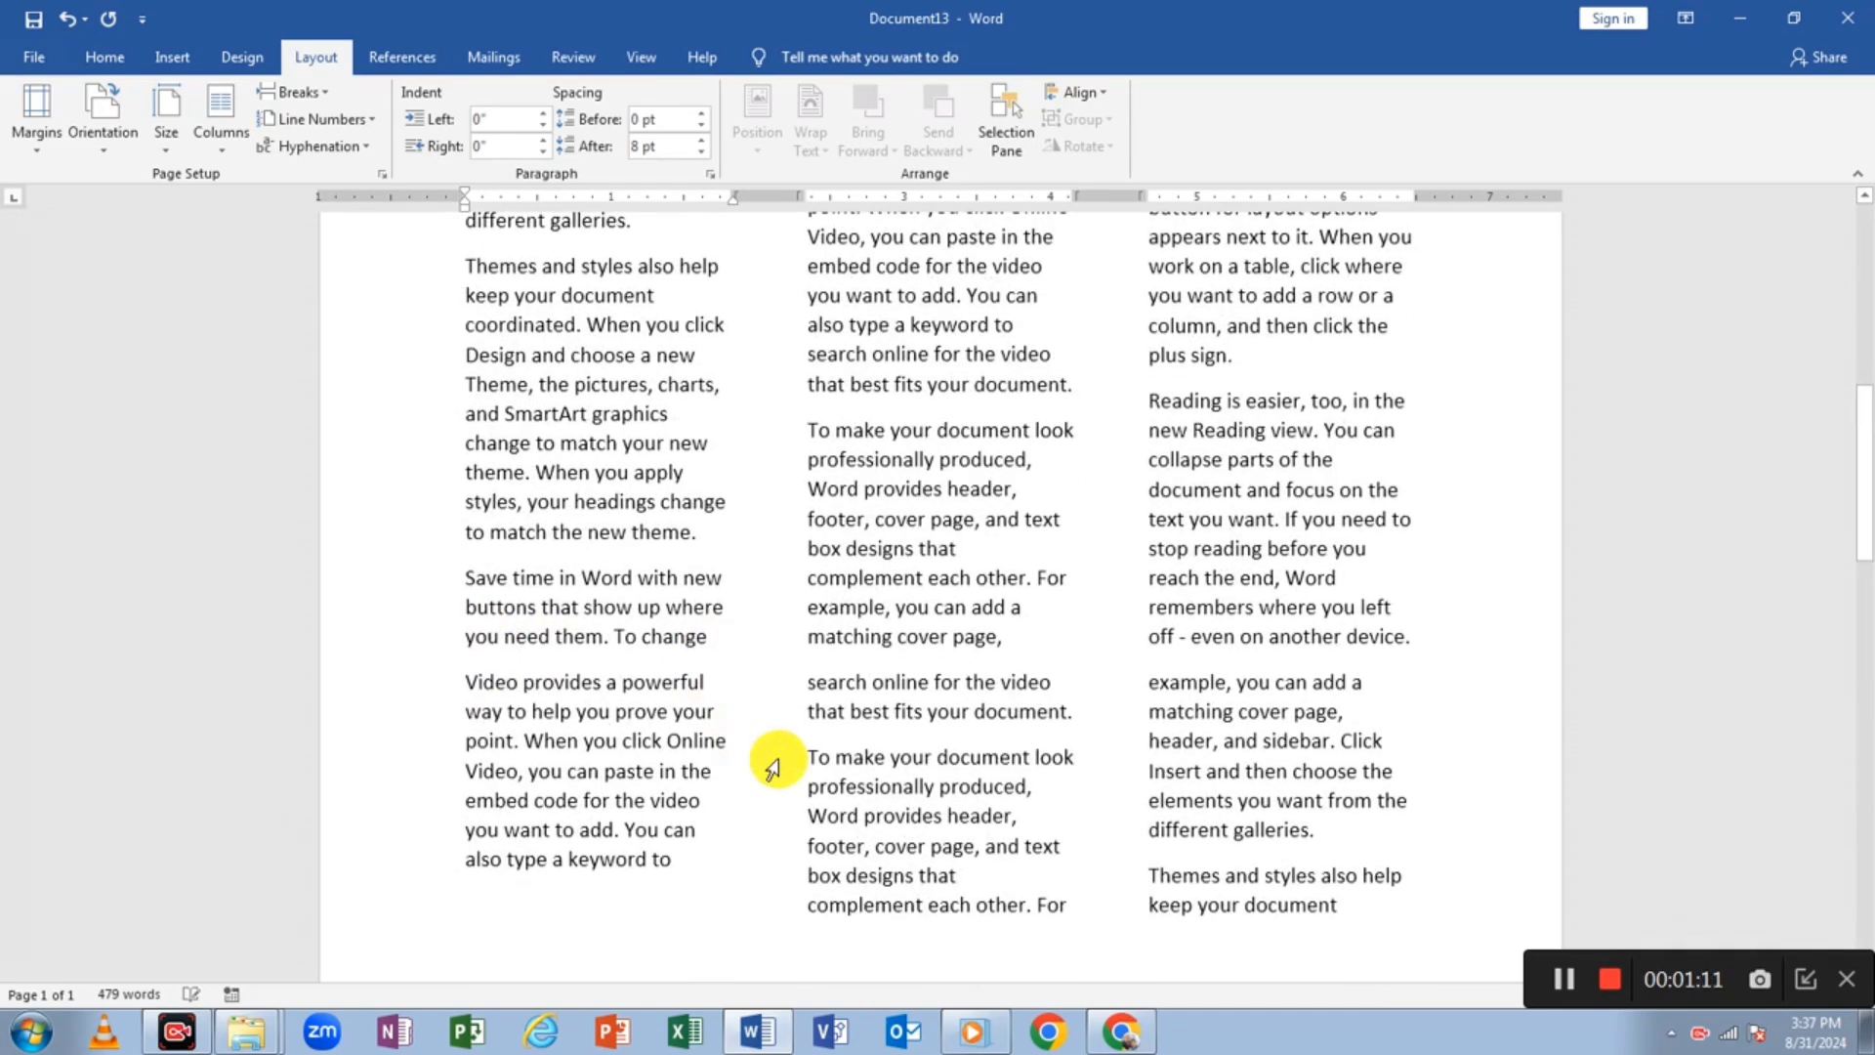
{"action": "key", "text": "ctrl+z"}
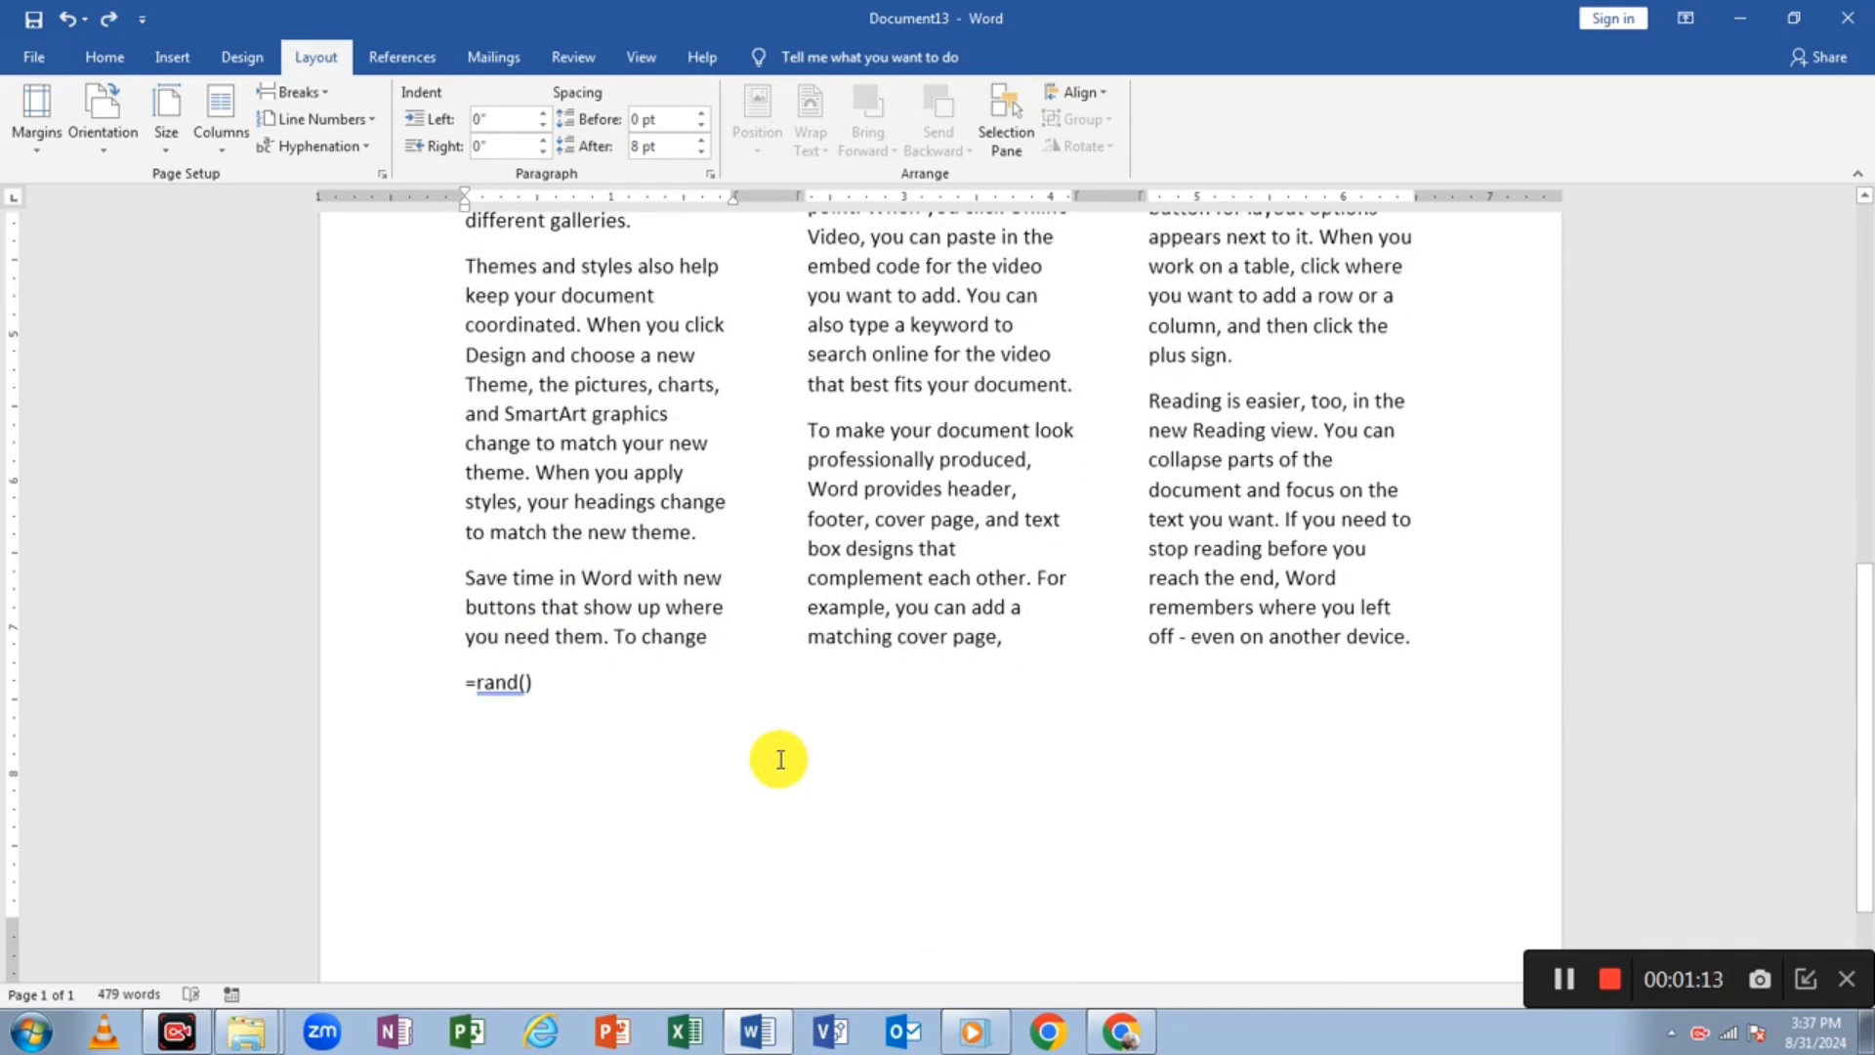
{"action": "key", "text": "BackSpace"}
{"action": "key", "text": "BackSpace"}
{"action": "key", "text": "BackSpace"}
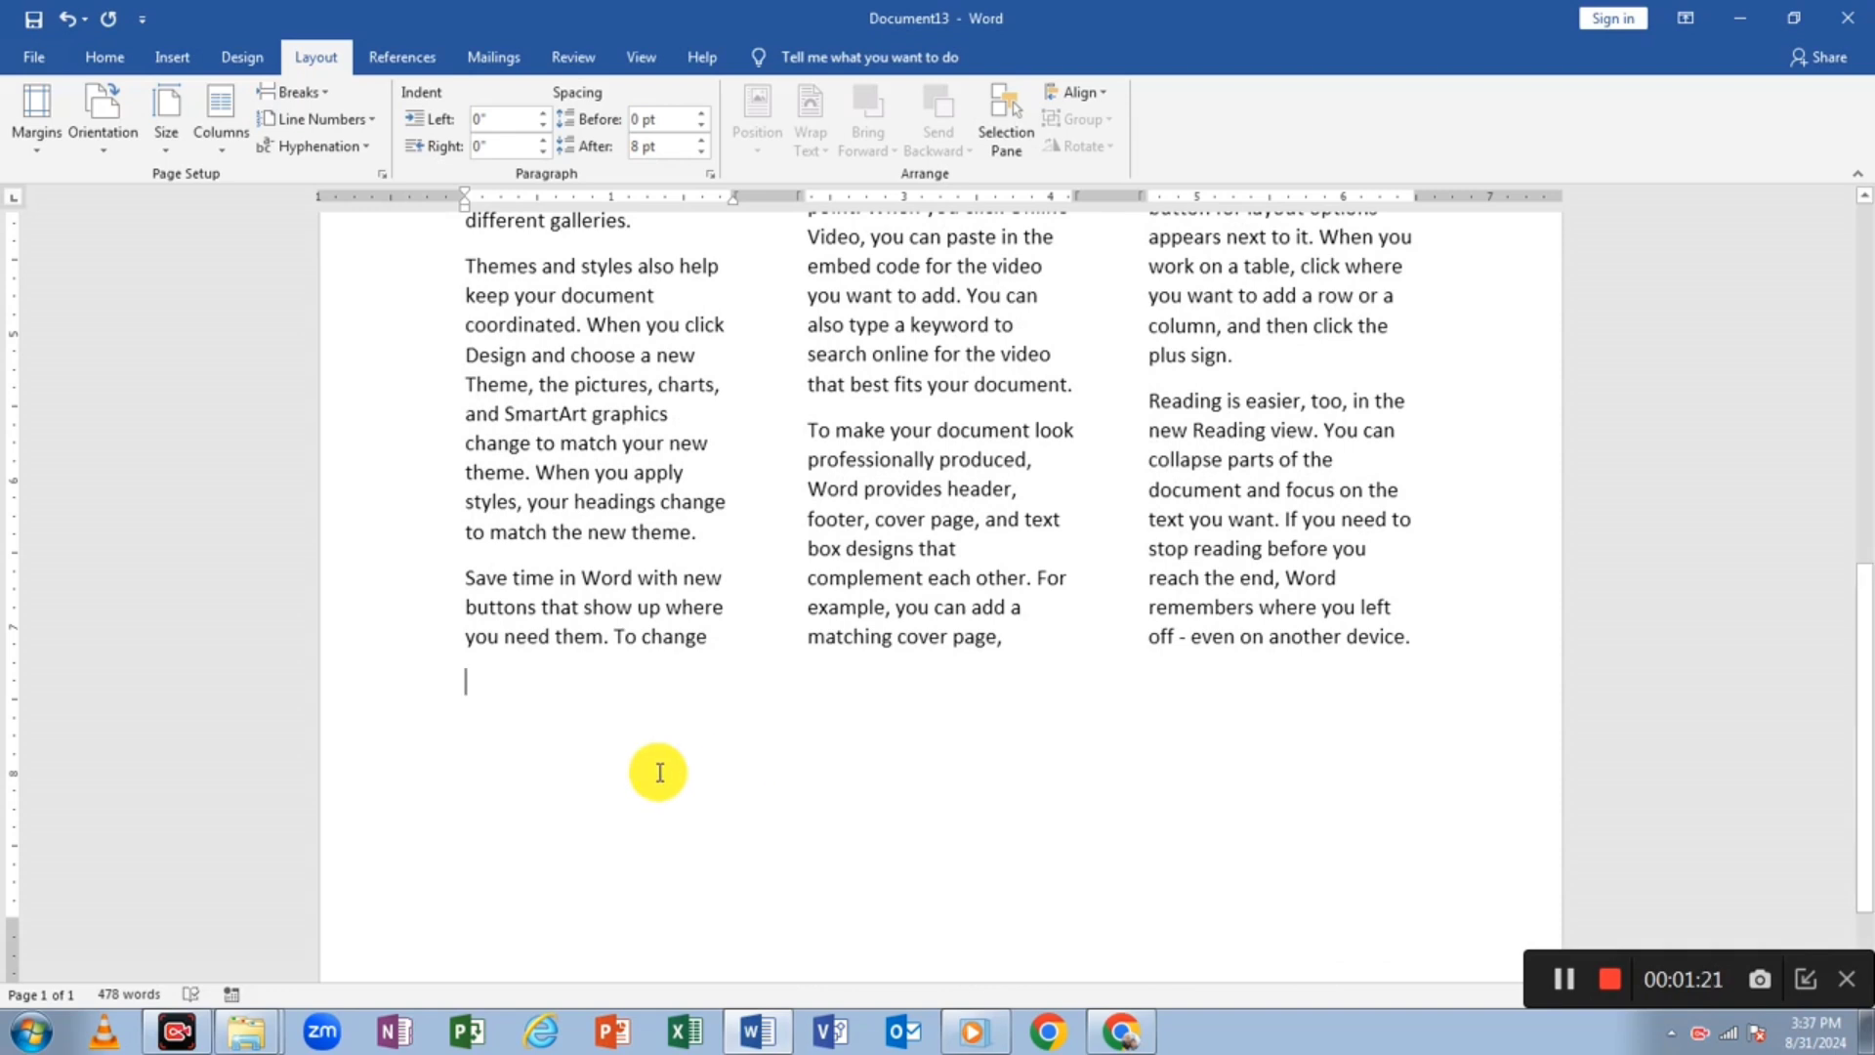
- Set the section below the three columns to one column and generate sample text there with =rand()
{"action": "left_click", "coordinate": [215, 156]}
{"action": "left_click", "coordinate": [258, 201]}
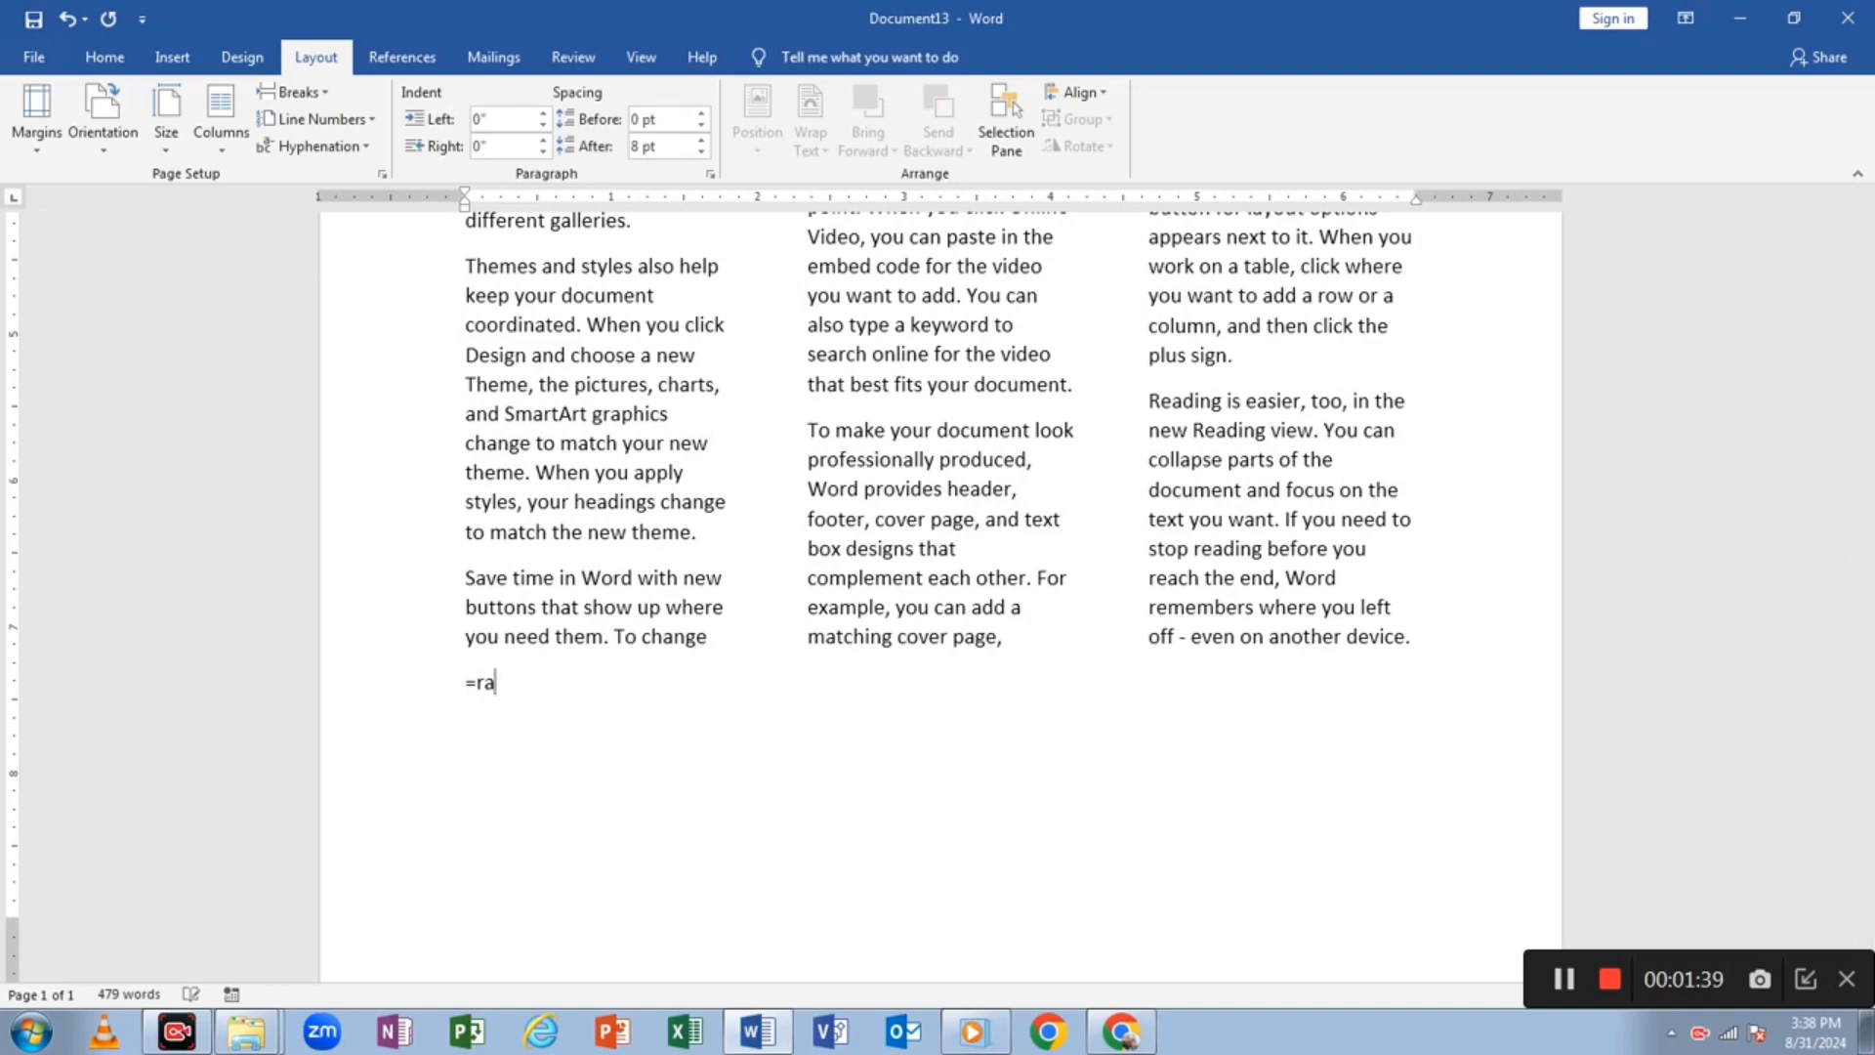
{"action": "type", "text": "()"}
{"action": "key", "text": "Return"}
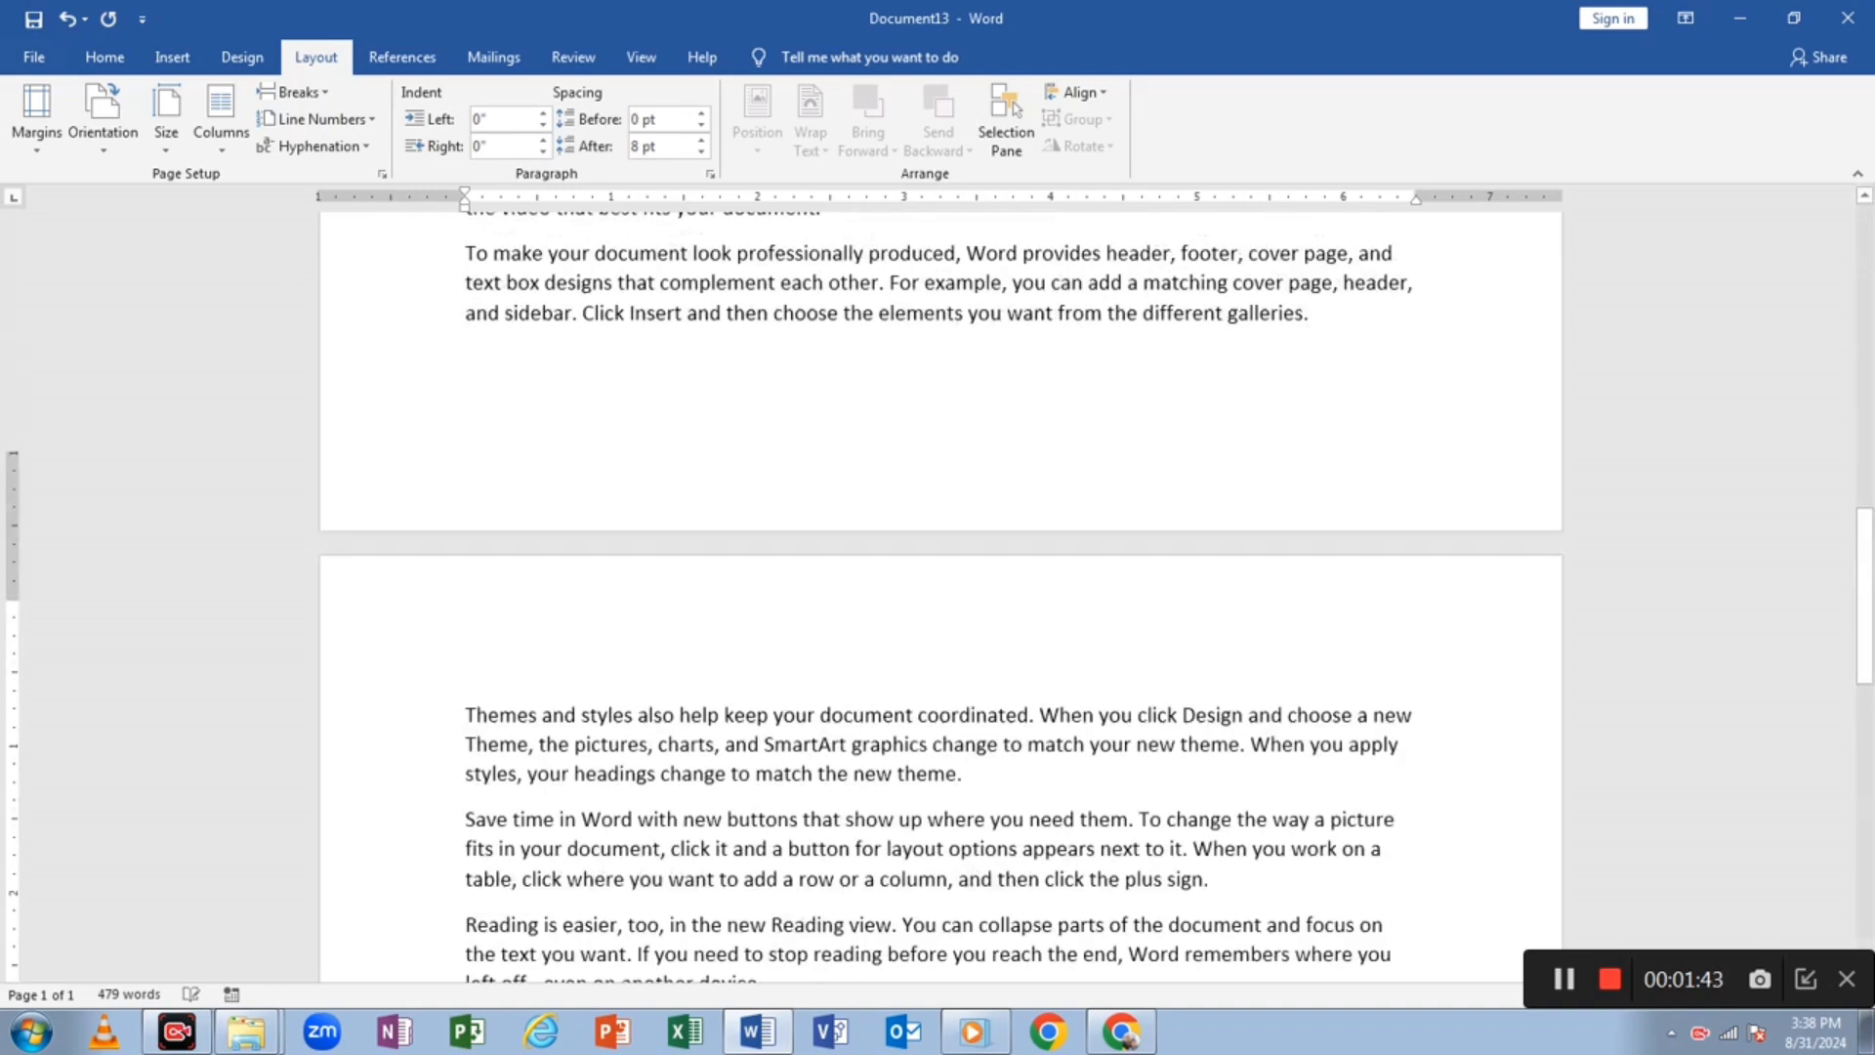
{"action": "scroll", "coordinate": [728, 764], "scroll_direction": "up", "scroll_amount": 1}
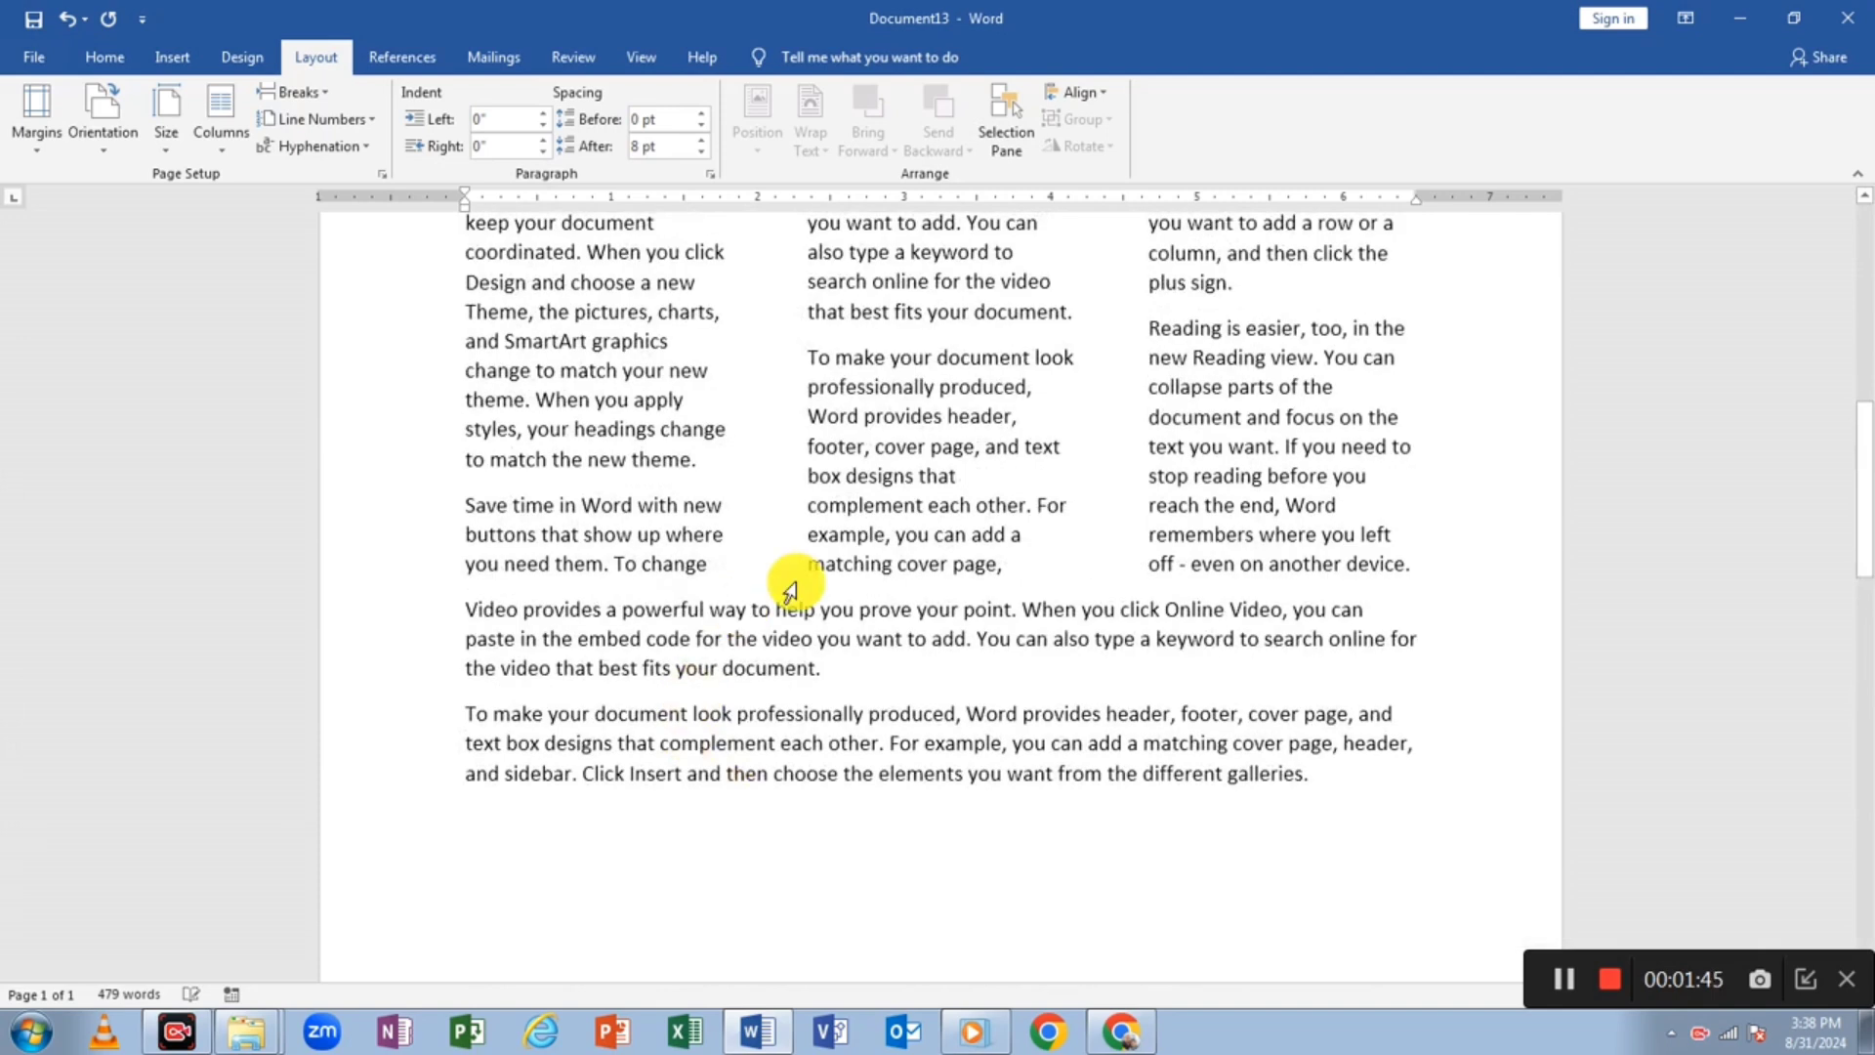
- Show the formatting marks and review the three-column section and the single-column text below it
{"action": "left_click", "coordinate": [1414, 558]}
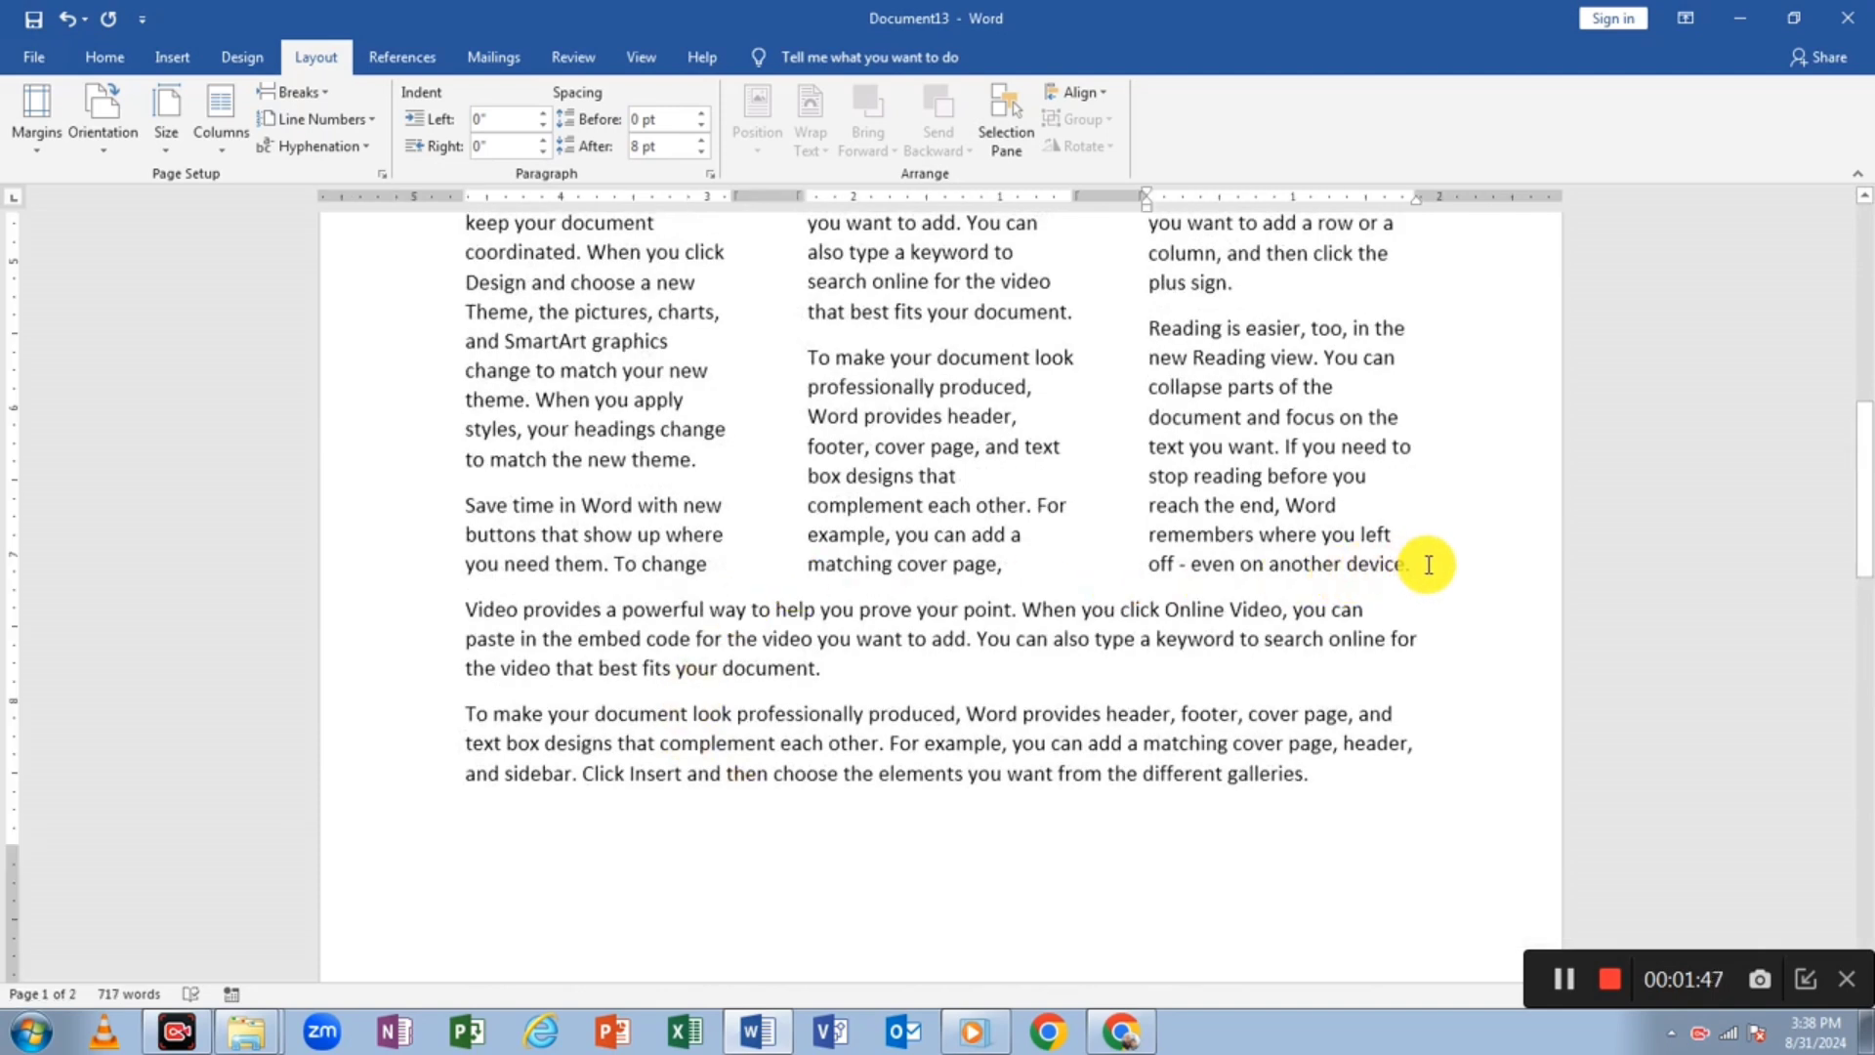
{"action": "key", "text": "ctrl+shift+8"}
{"action": "left_click", "coordinate": [1415, 615]}
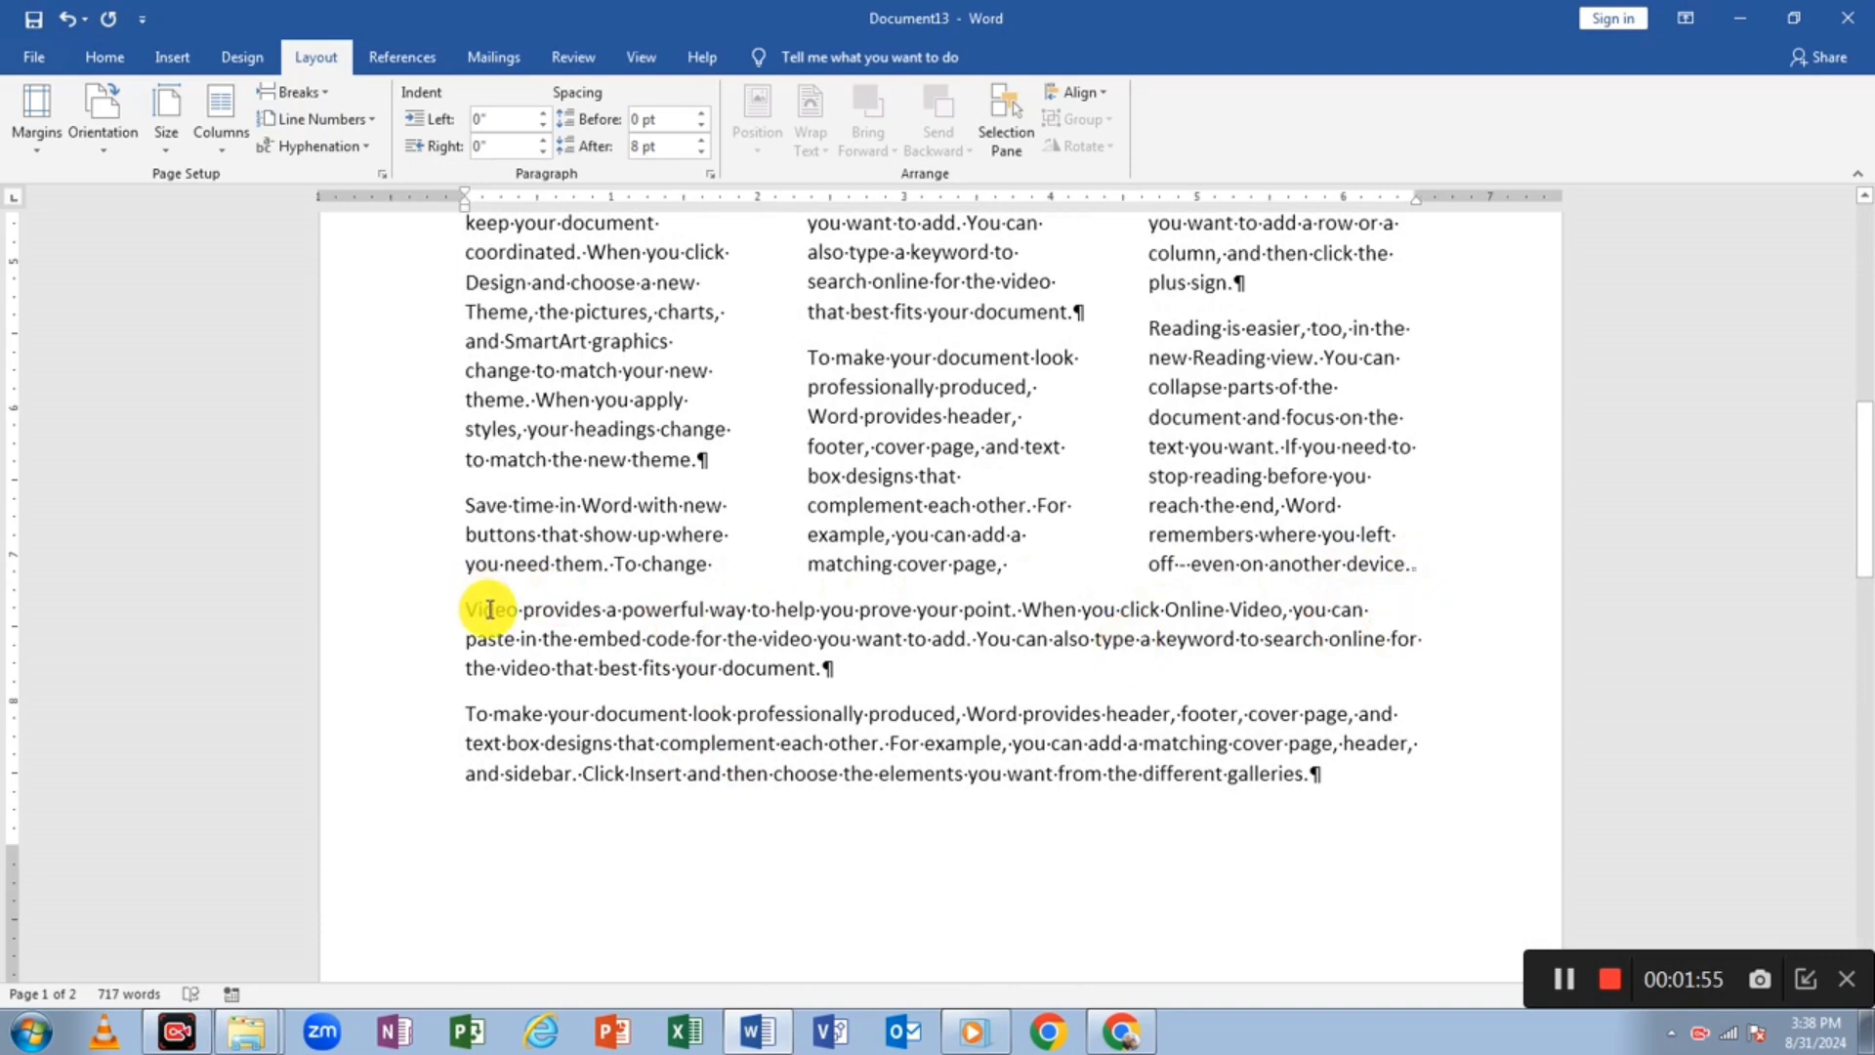
{"action": "scroll", "coordinate": [547, 625], "scroll_direction": "down", "scroll_amount": 7}
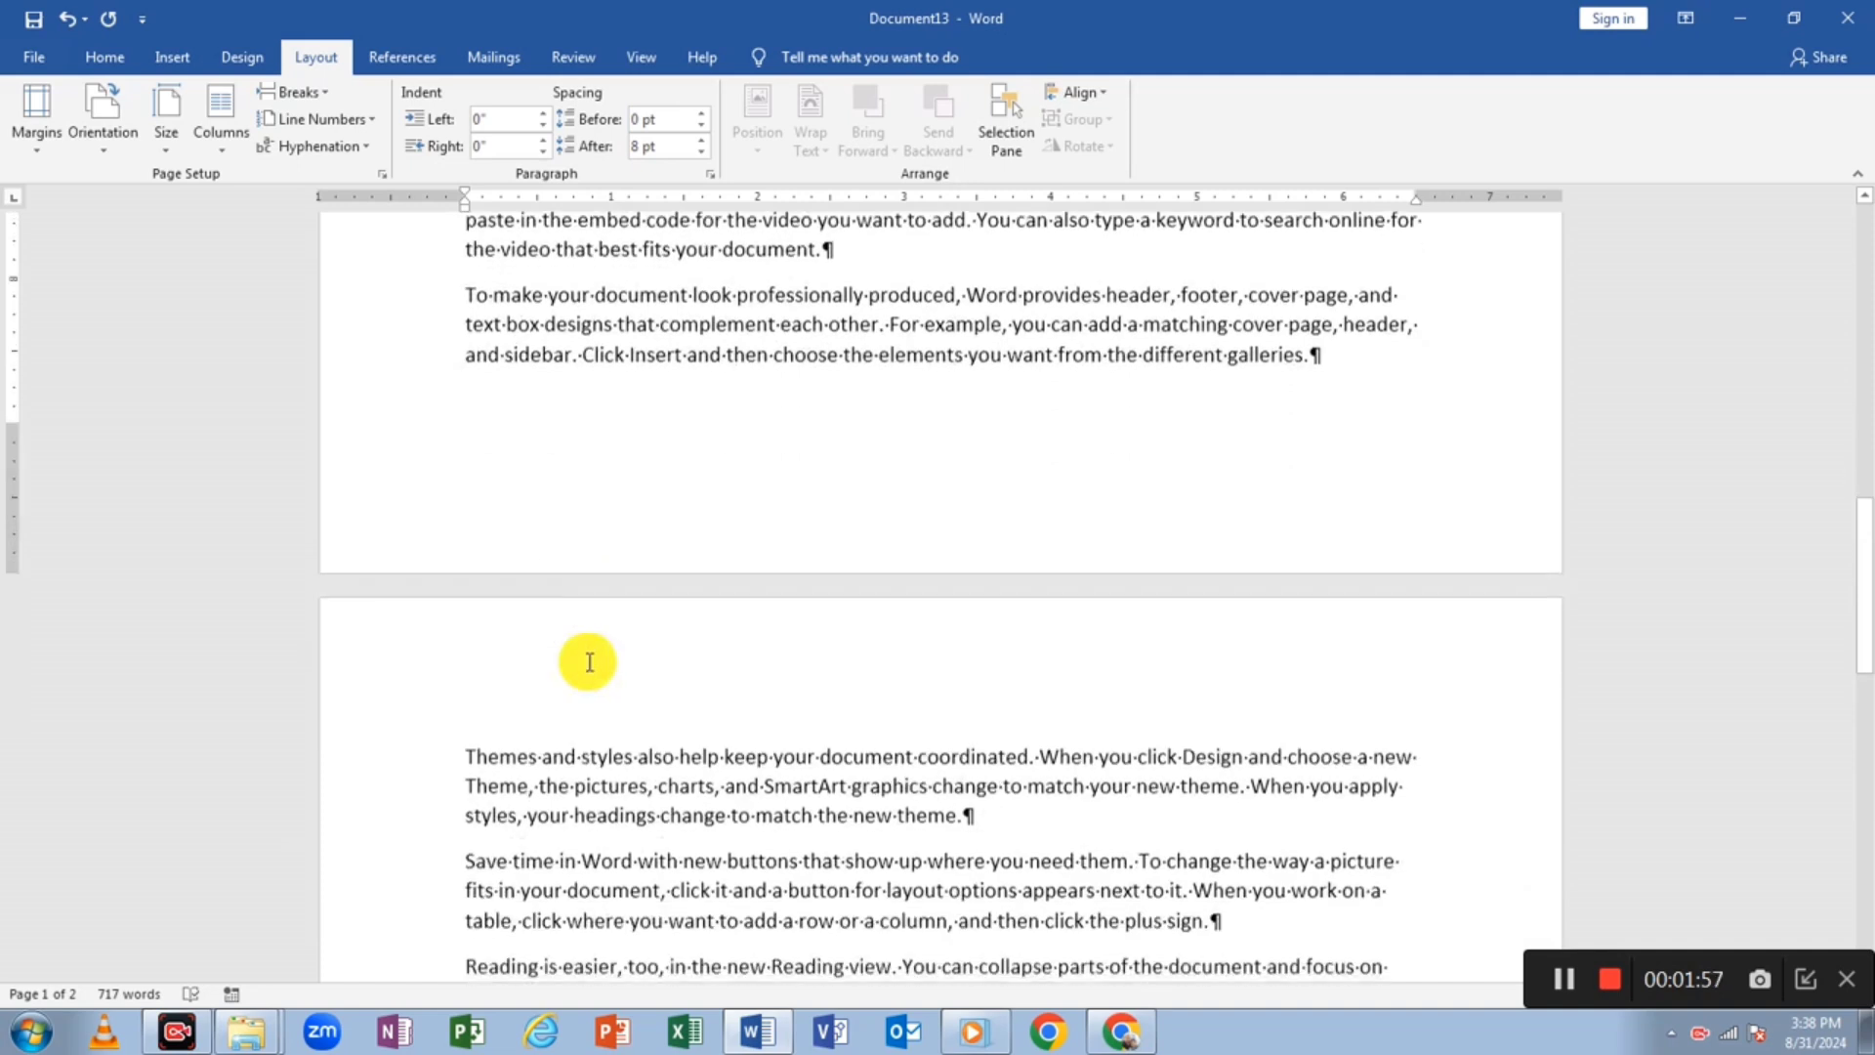
{"action": "scroll", "coordinate": [696, 700], "scroll_direction": "up", "scroll_amount": 5}
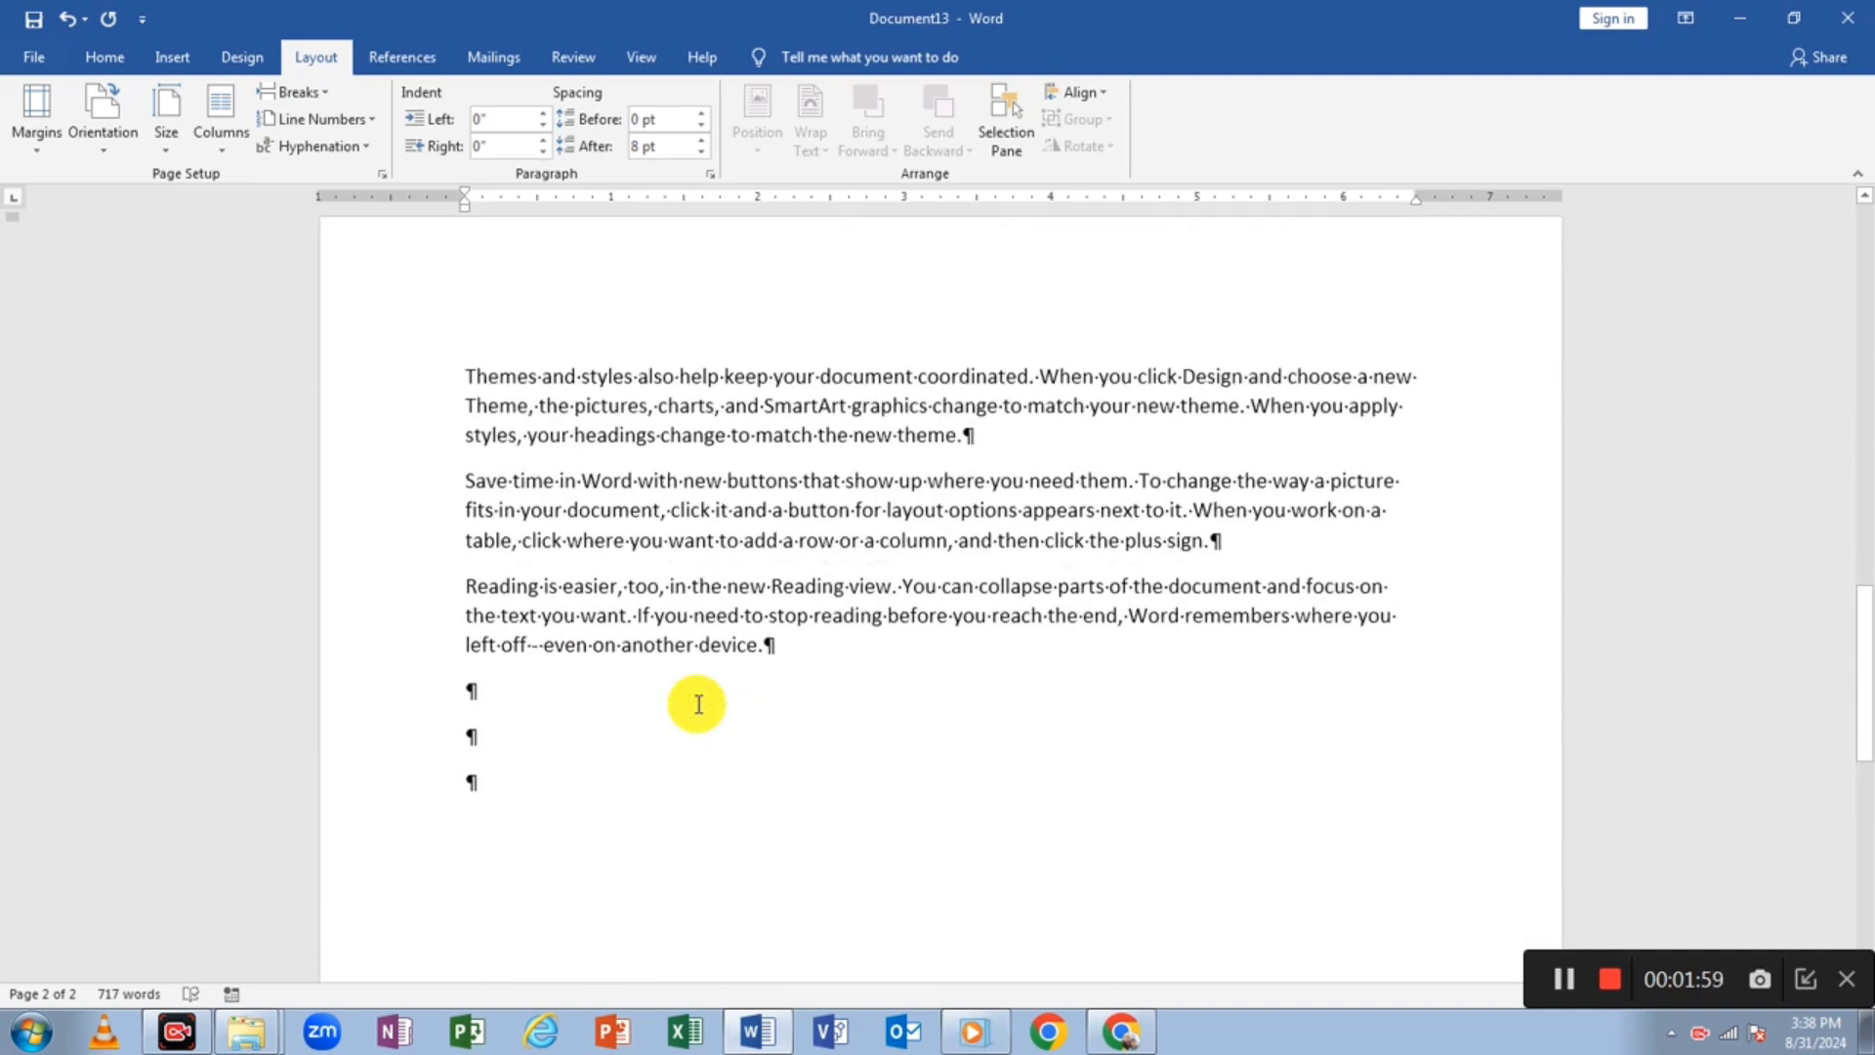
{"action": "scroll", "coordinate": [698, 703], "scroll_direction": "up", "scroll_amount": 5}
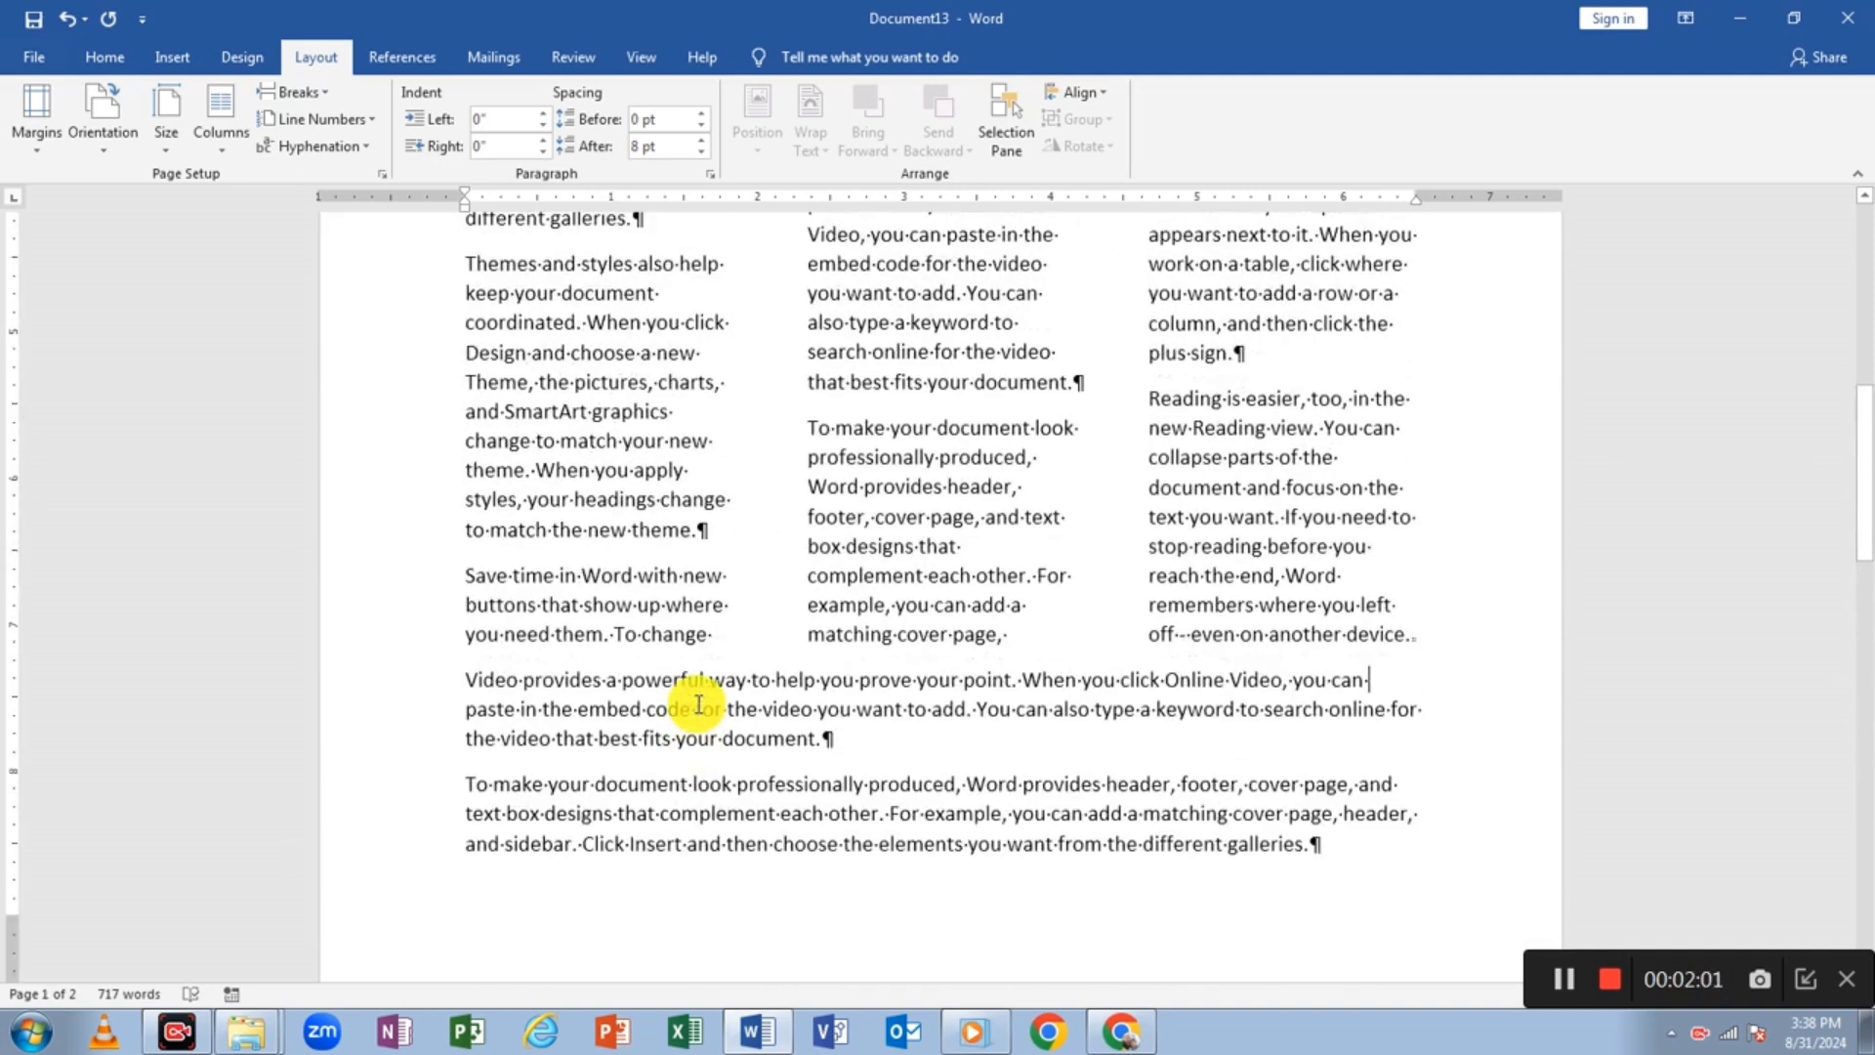
{"action": "scroll", "coordinate": [699, 704], "scroll_direction": "up", "scroll_amount": 7}
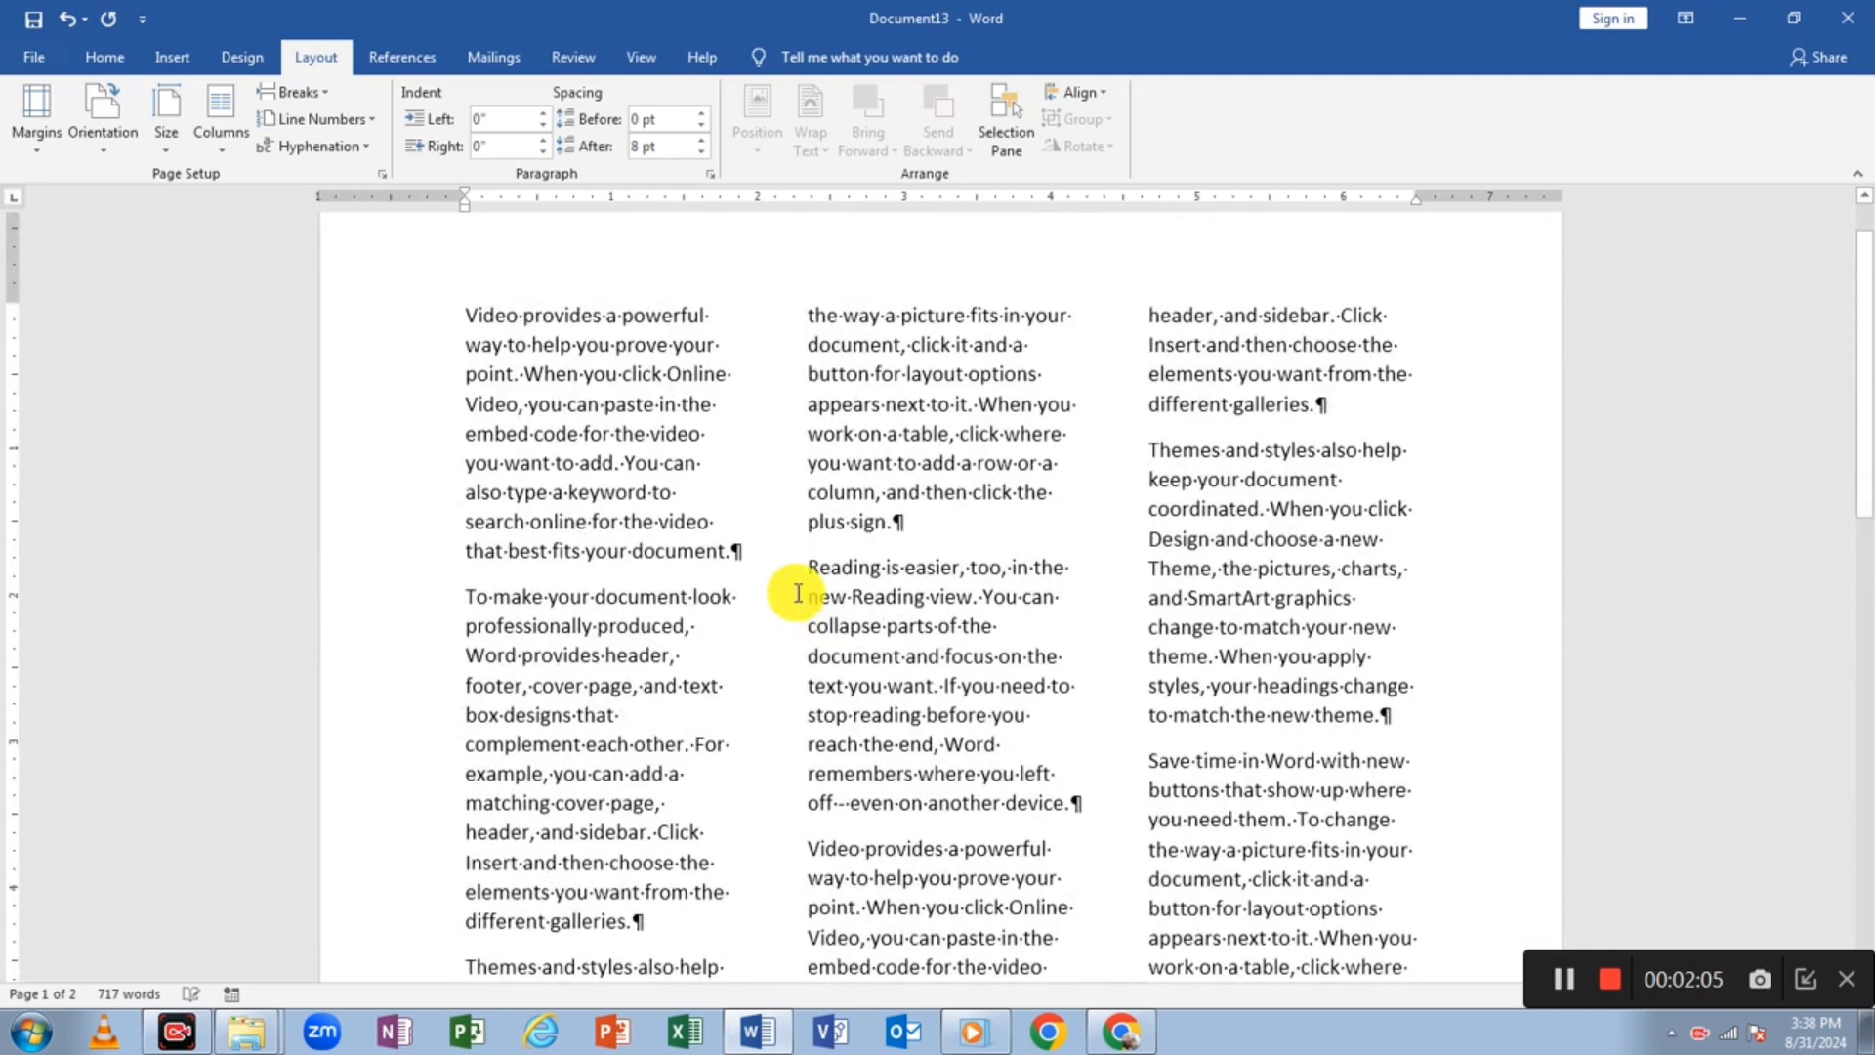
- Look through the single-column document from its first paragraph to the empty paragraphs at the end
{"action": "scroll", "coordinate": [797, 593], "scroll_direction": "down", "scroll_amount": 5}
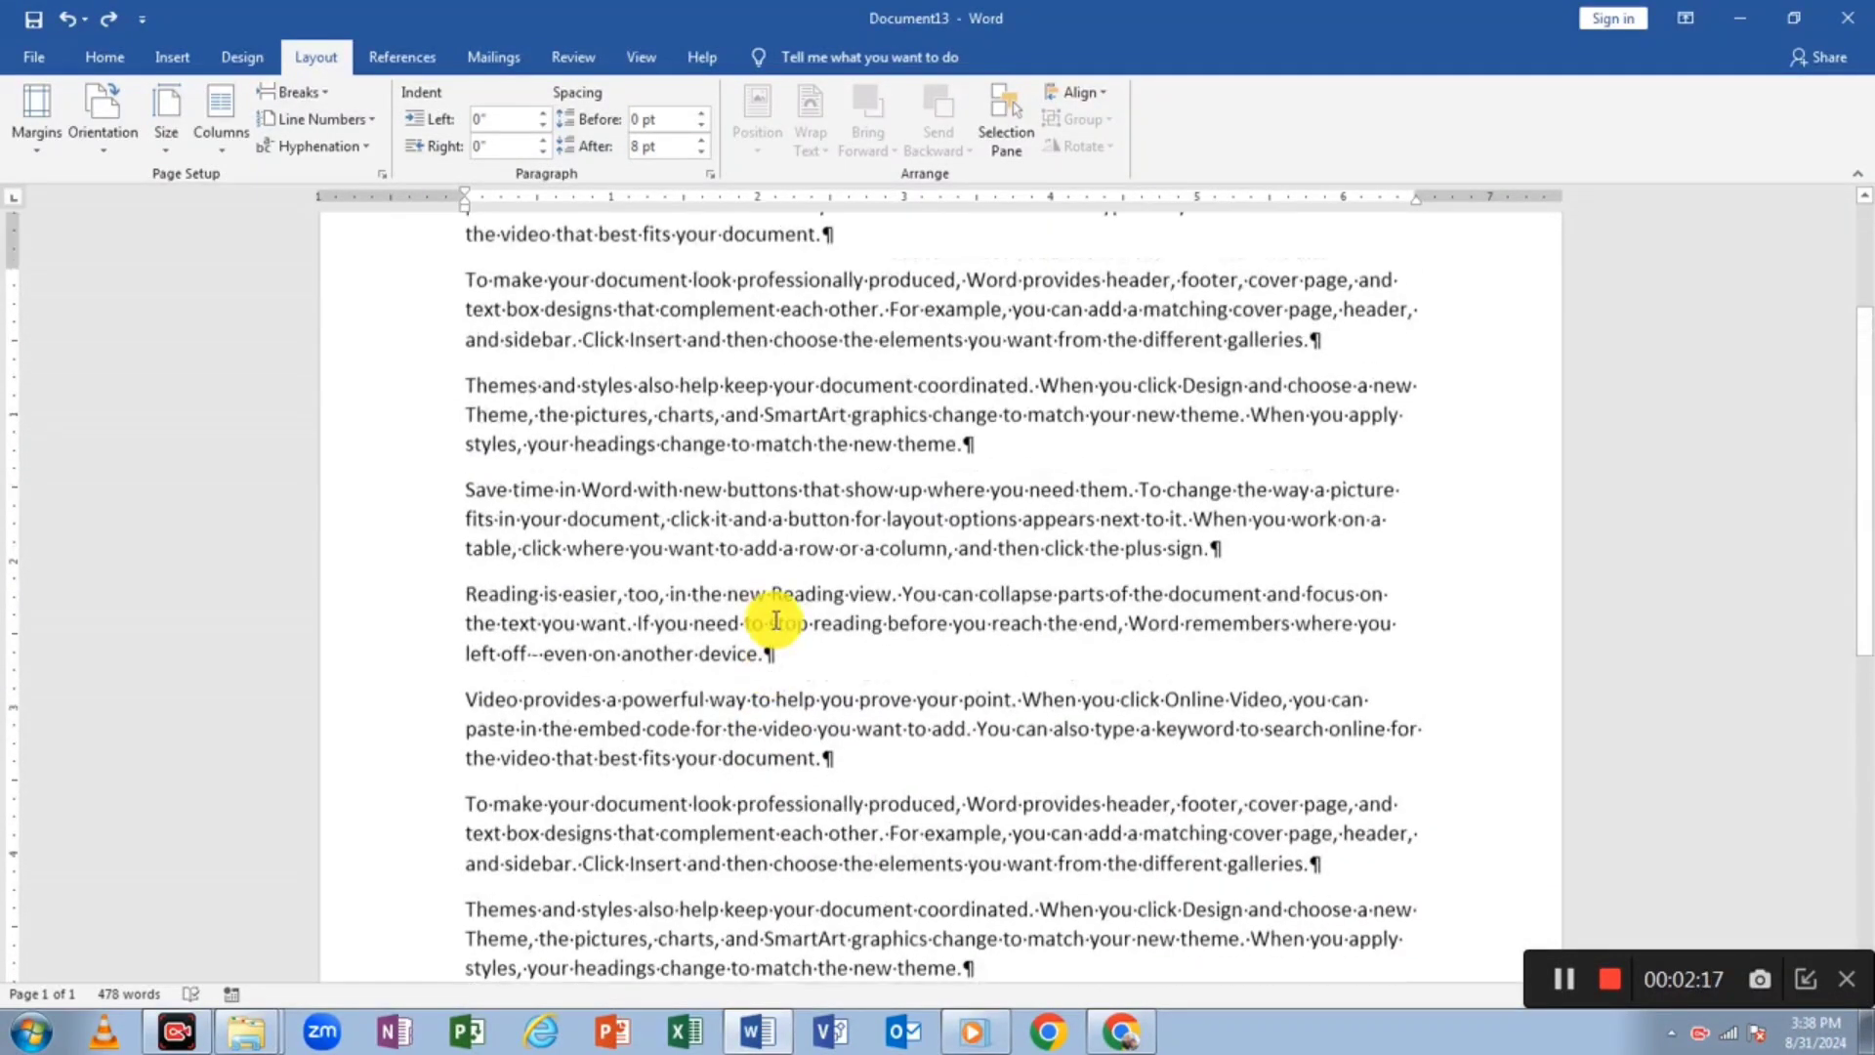
{"action": "scroll", "coordinate": [776, 620], "scroll_direction": "up", "scroll_amount": 3}
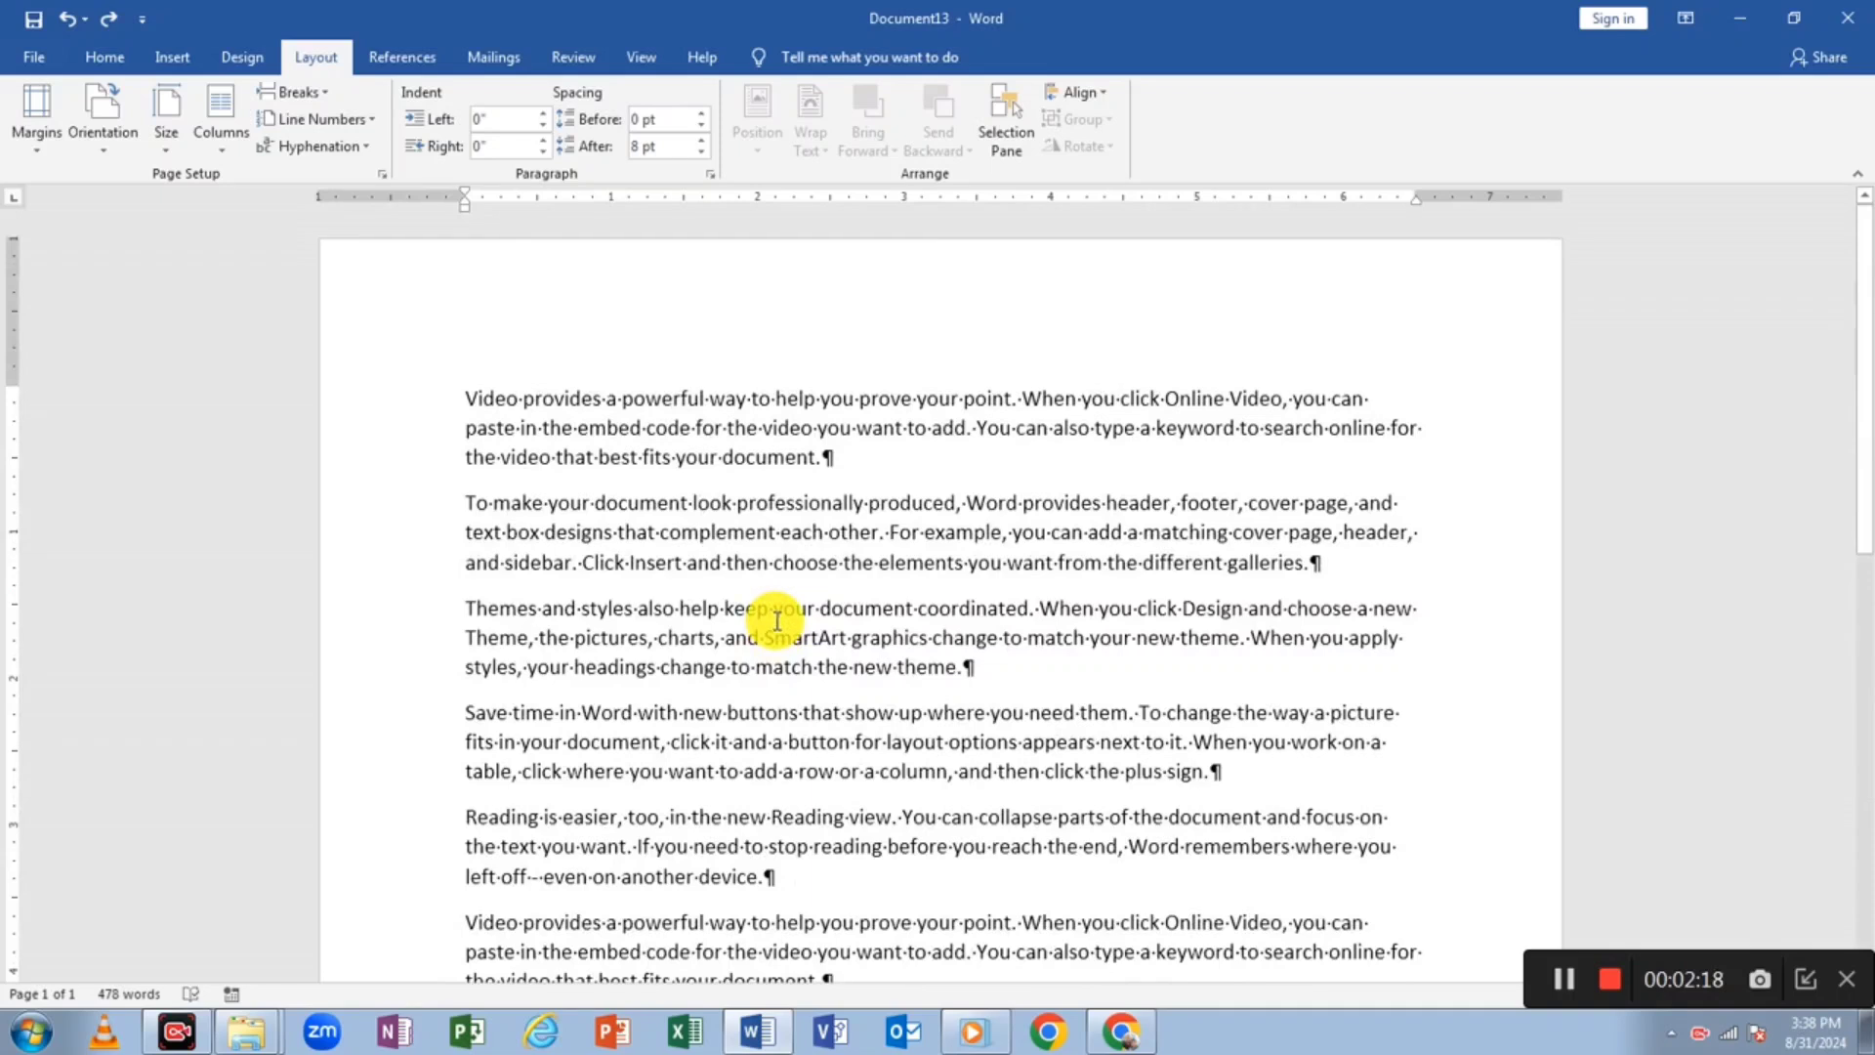
{"action": "scroll", "coordinate": [826, 600], "scroll_direction": "down", "scroll_amount": 10}
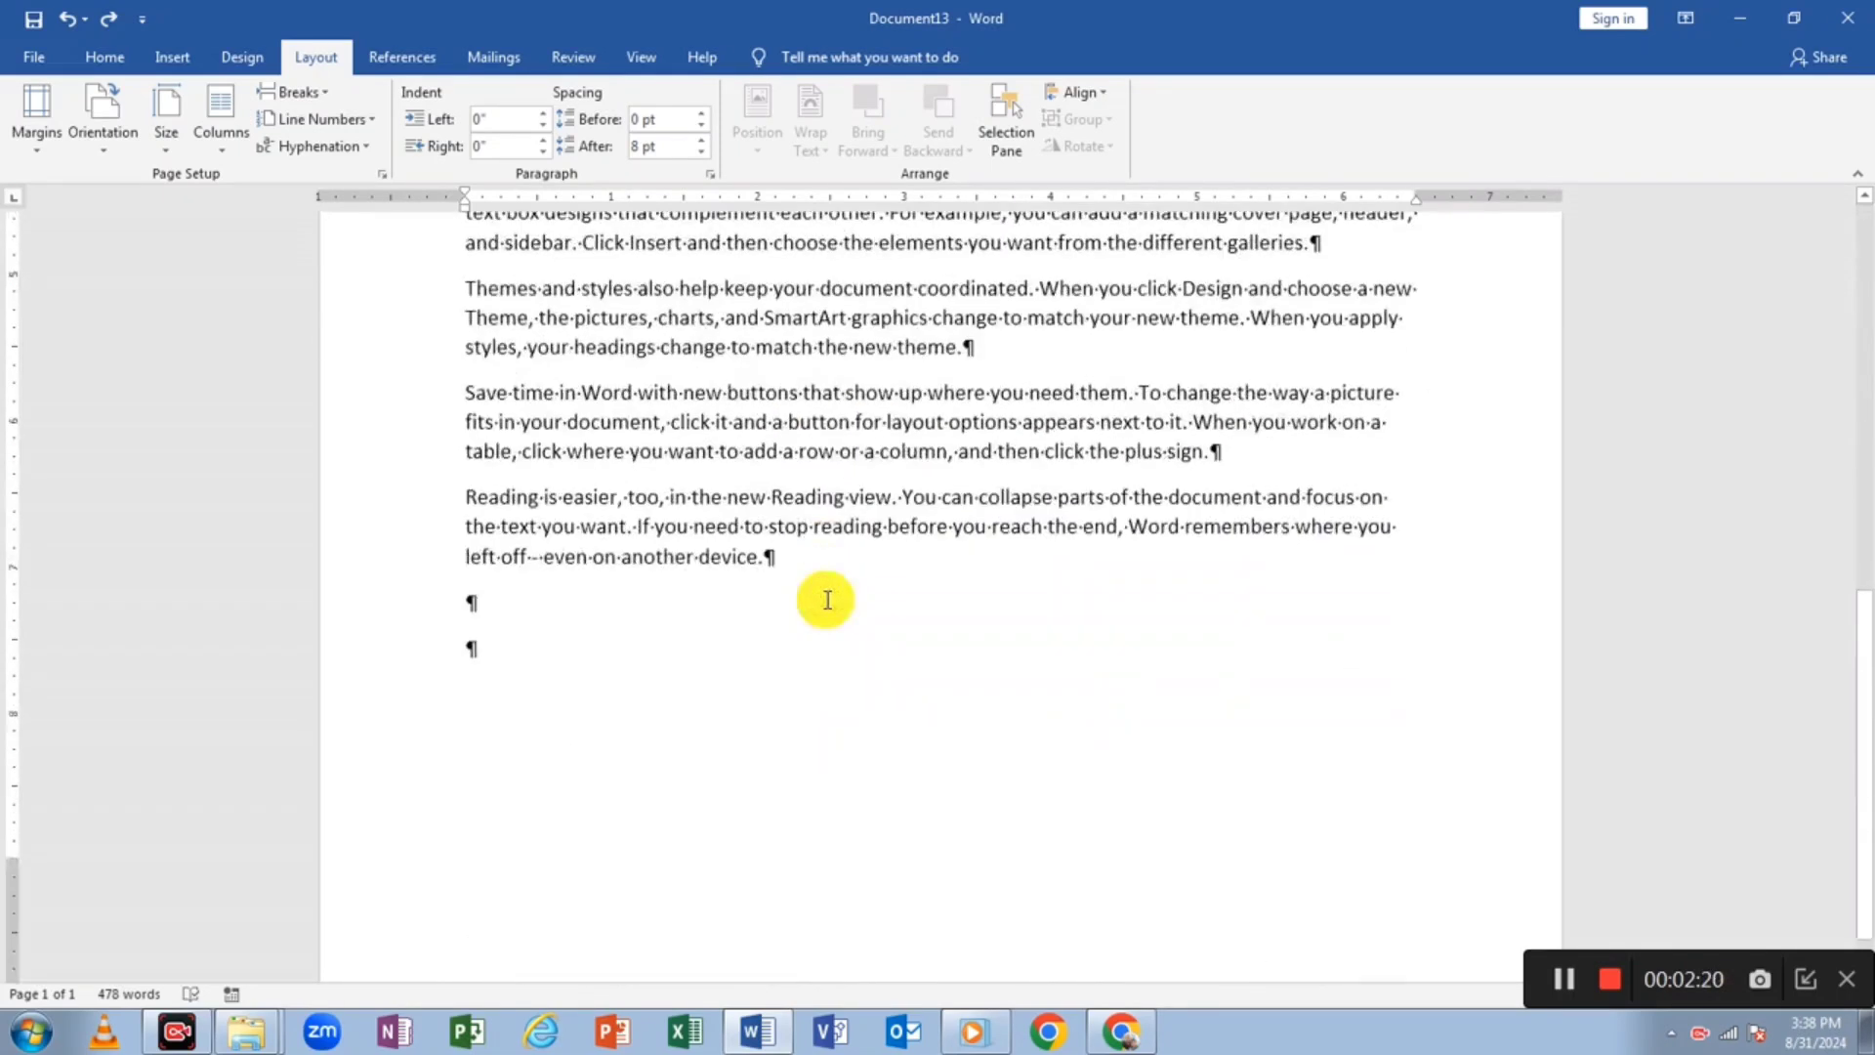
{"action": "scroll", "coordinate": [782, 537], "scroll_direction": "up", "scroll_amount": 5}
{"action": "scroll", "coordinate": [785, 537], "scroll_direction": "down", "scroll_amount": 6}
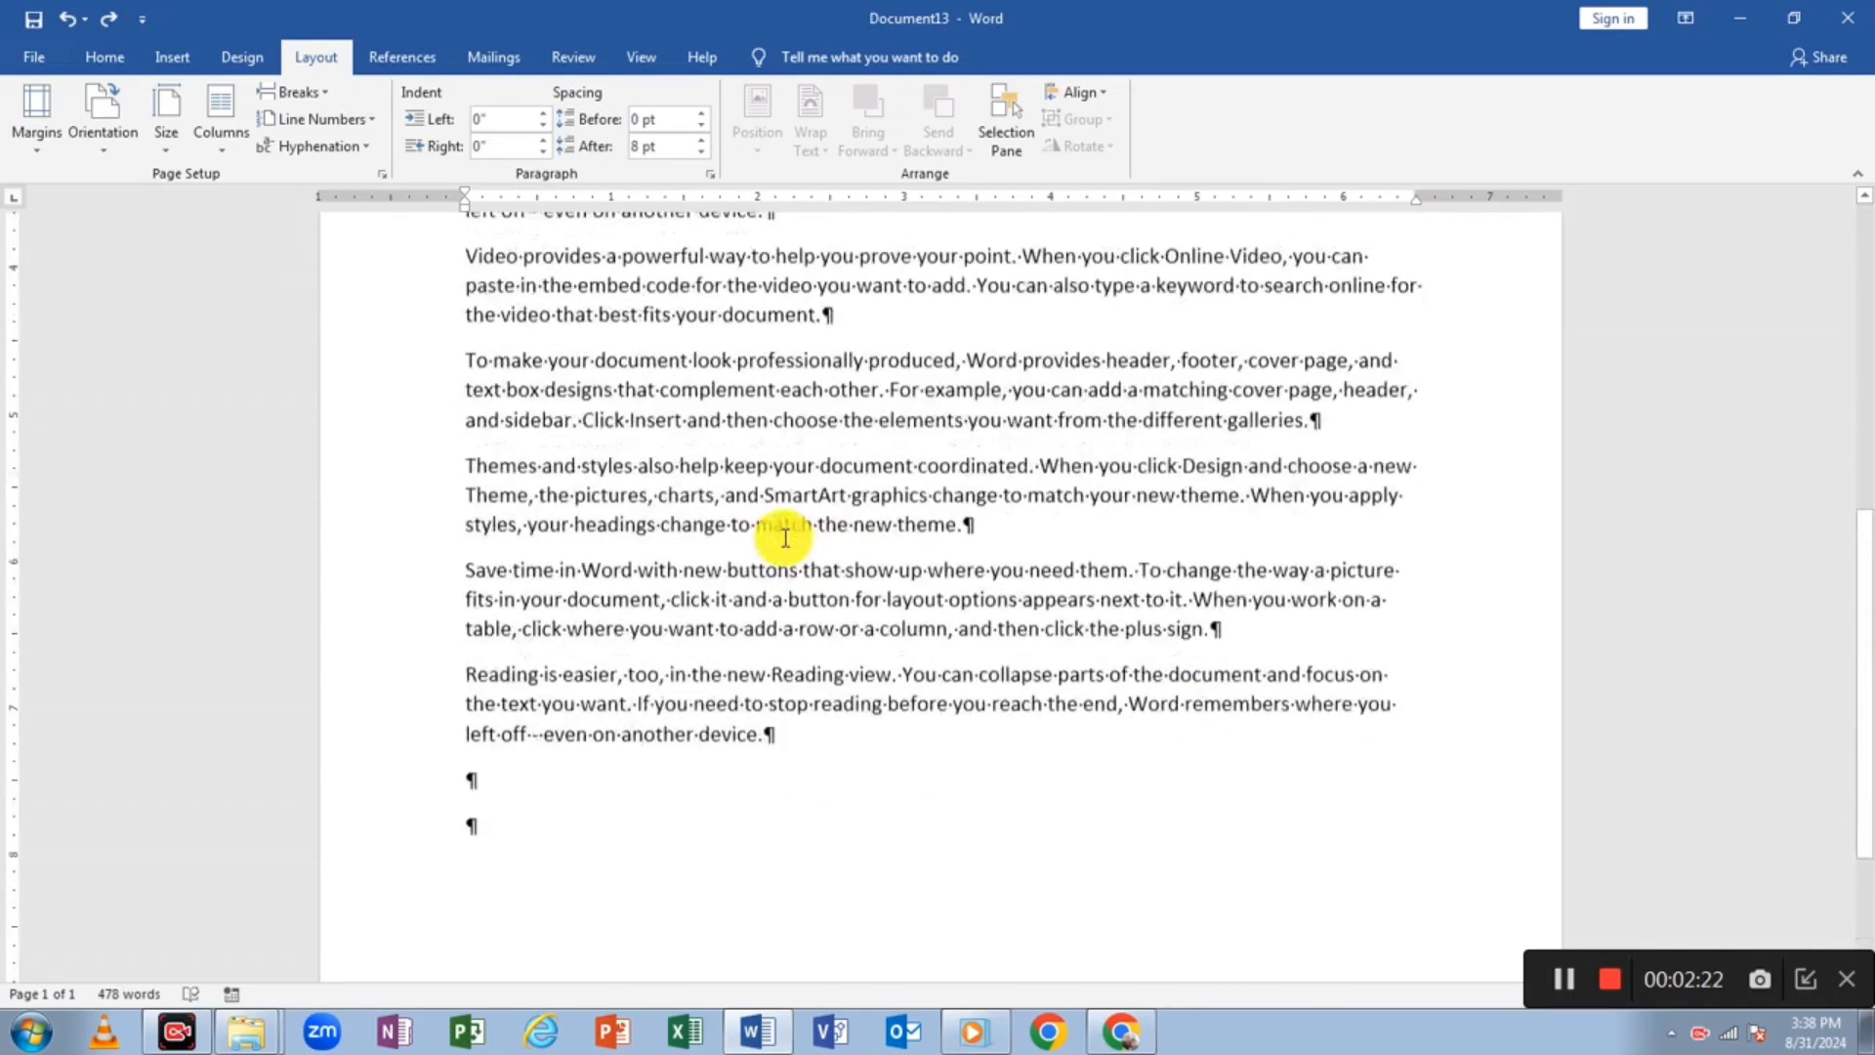
{"action": "scroll", "coordinate": [781, 535], "scroll_direction": "up", "scroll_amount": 4}
{"action": "left_click", "coordinate": [781, 532]}
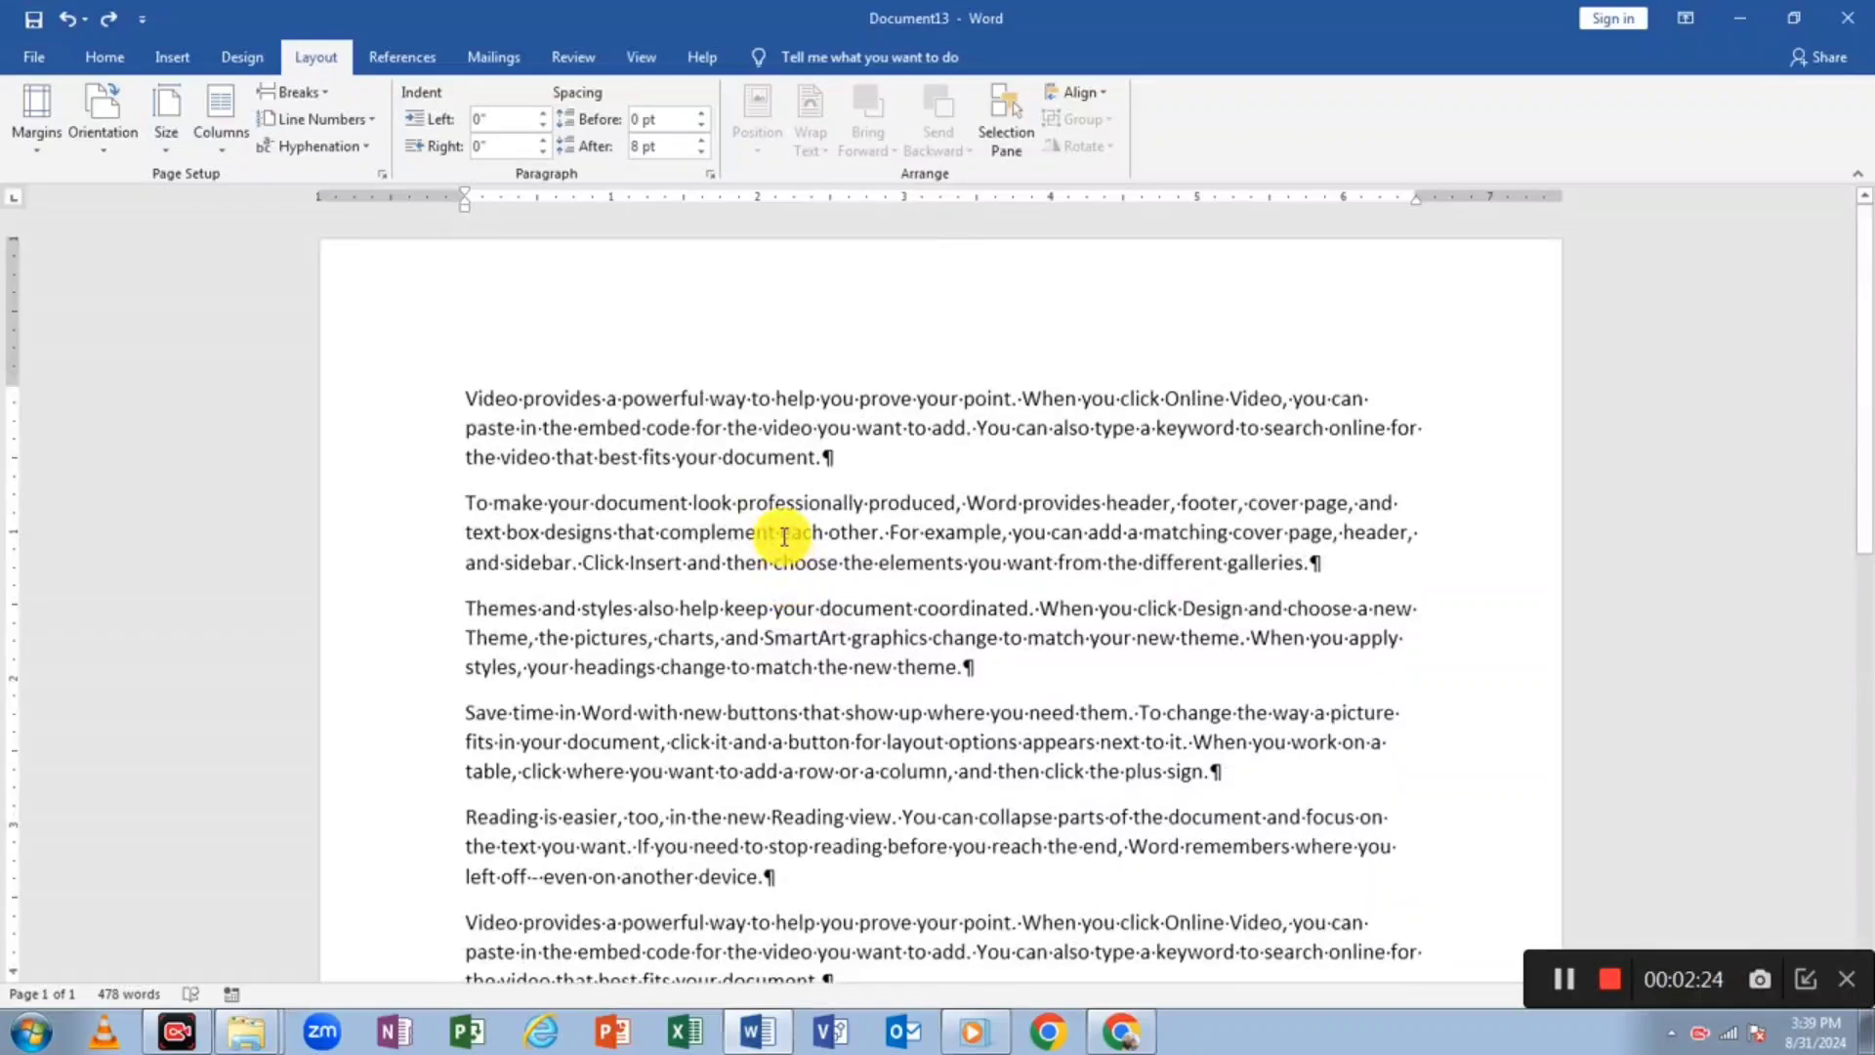
- Insert an Even Page section break before the first "Themes and styles also help" paragraph
{"action": "left_click", "coordinate": [467, 605]}
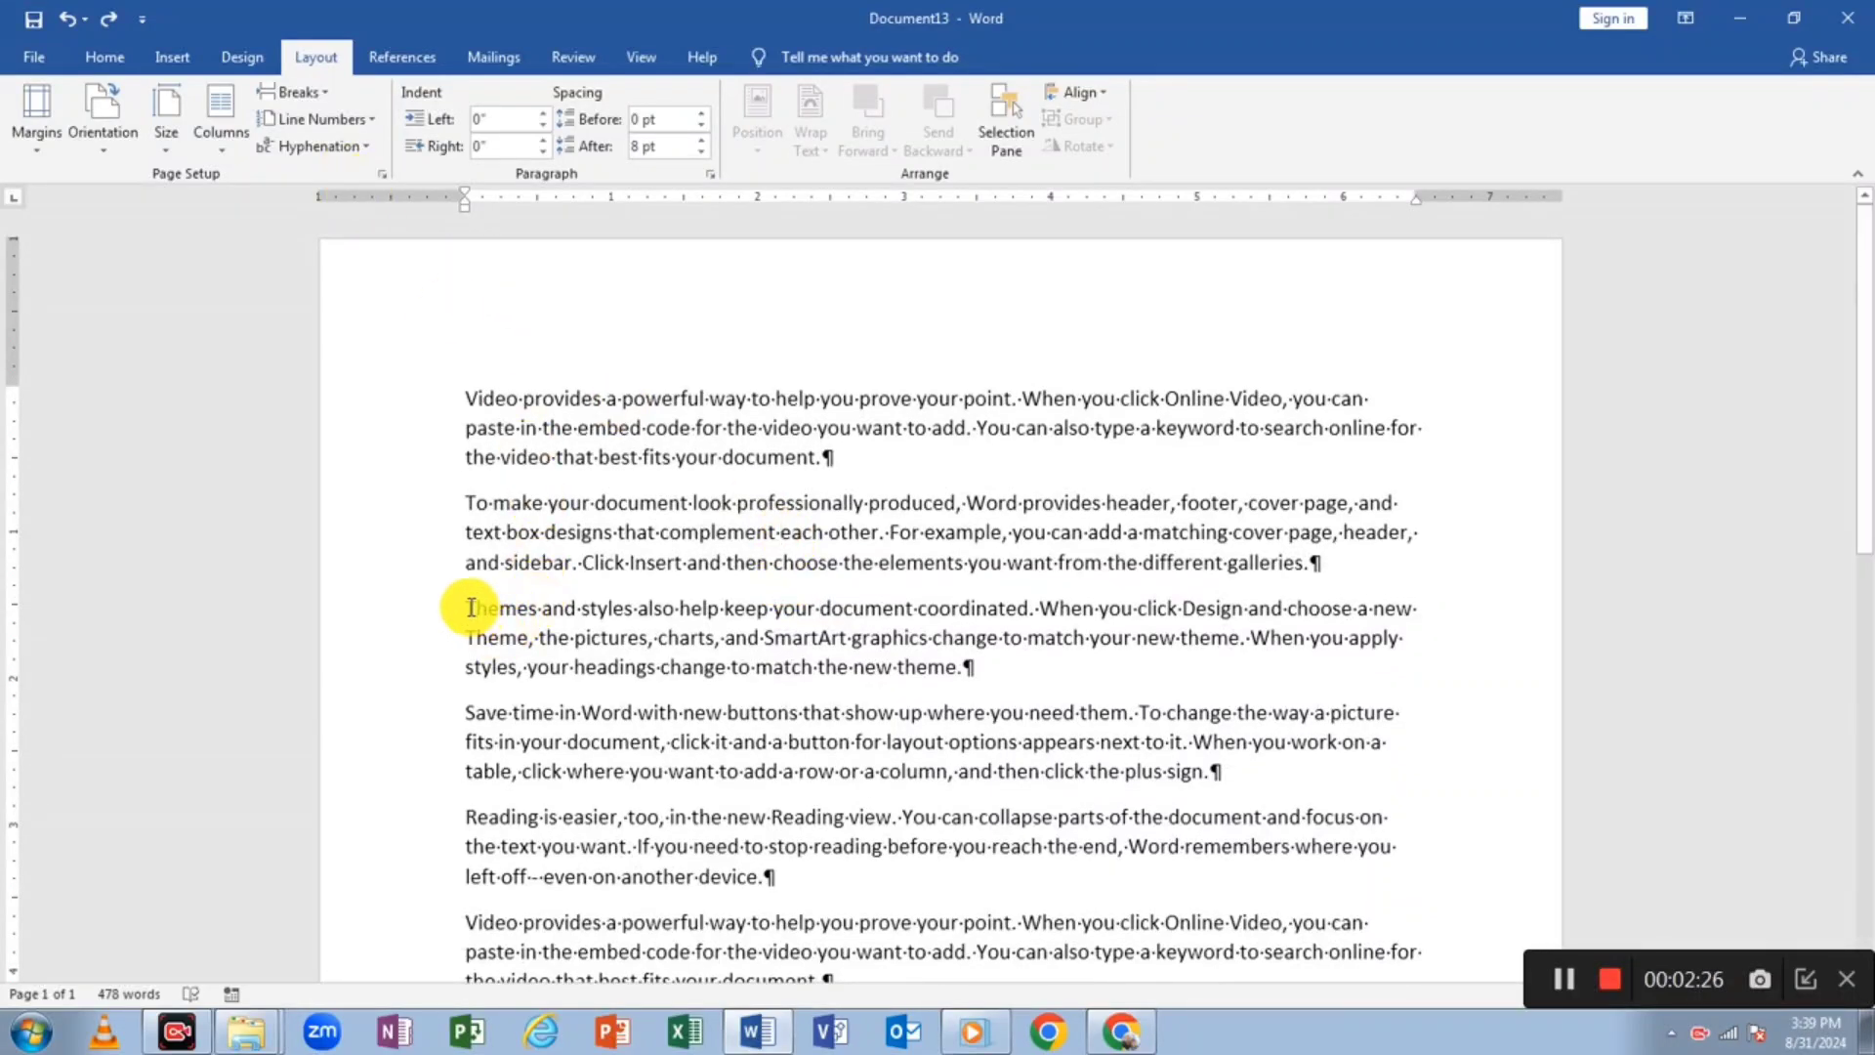
{"action": "left_click", "coordinate": [293, 92]}
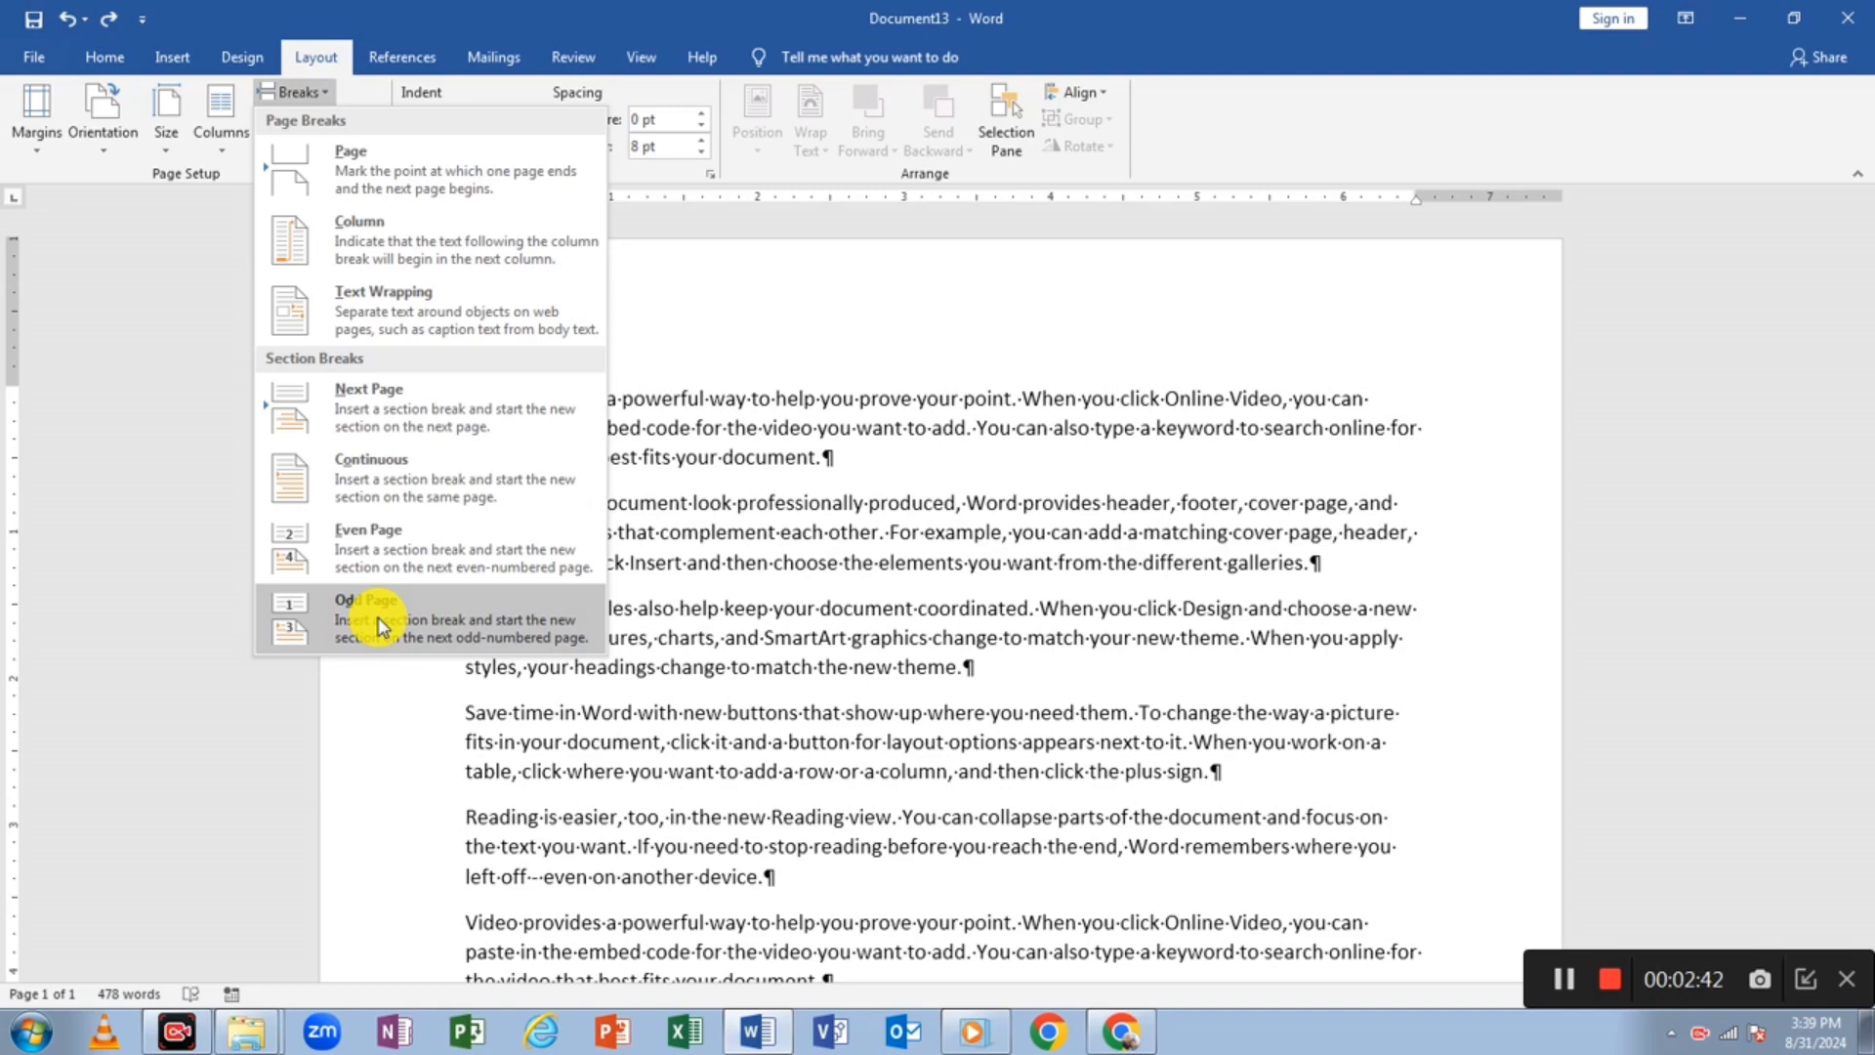
{"action": "left_click", "coordinate": [691, 740]}
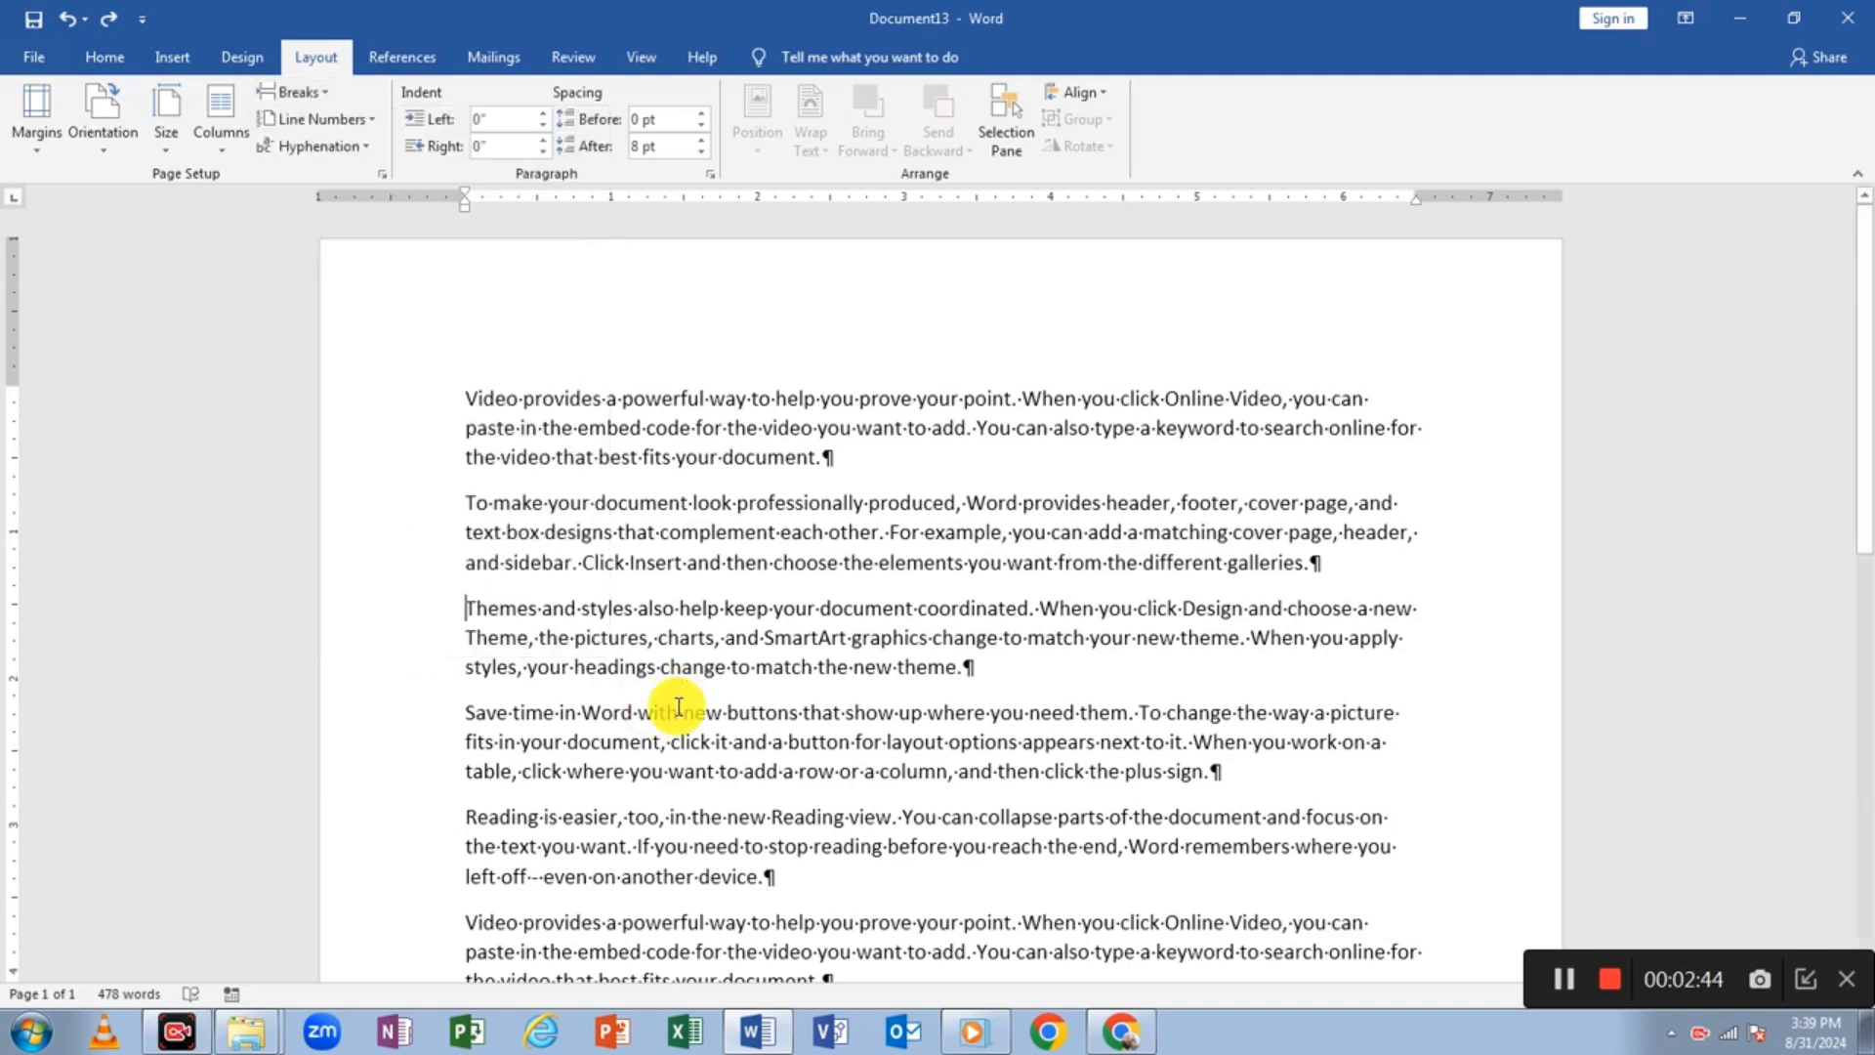
{"action": "left_click", "coordinate": [459, 606]}
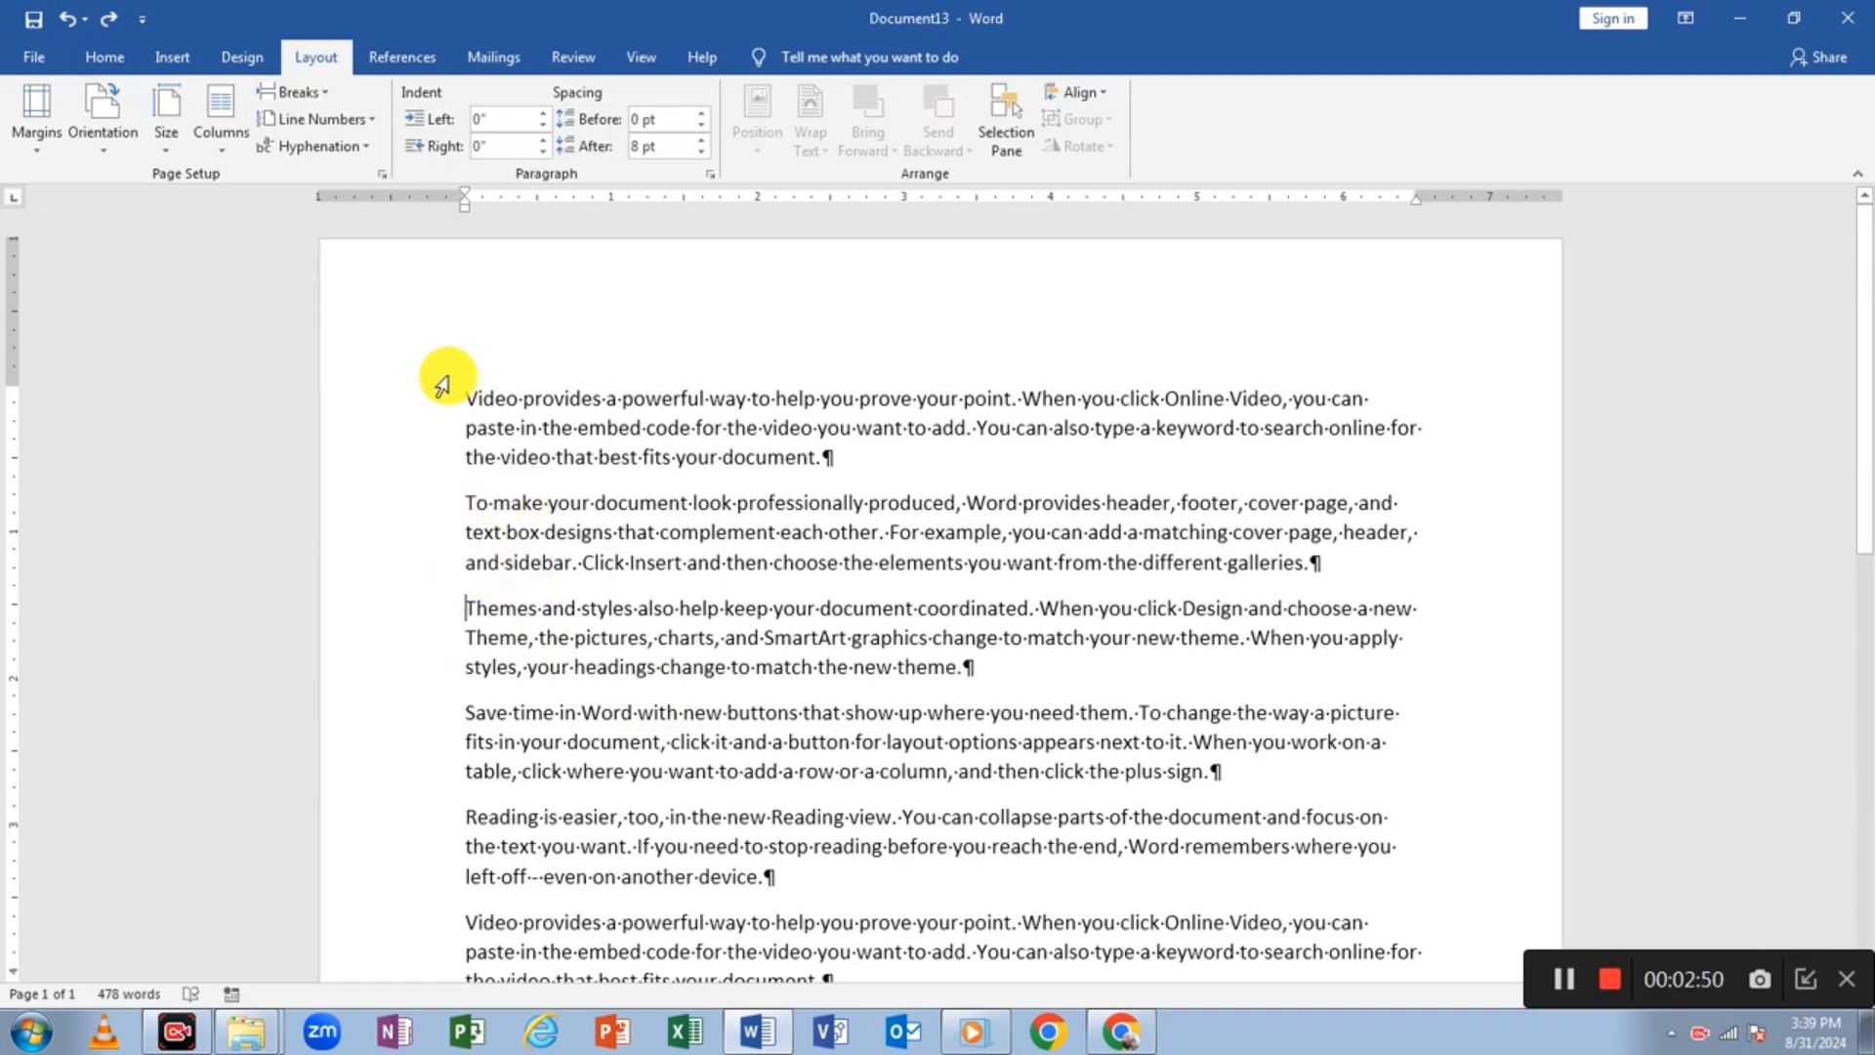
{"action": "left_click", "coordinate": [332, 102]}
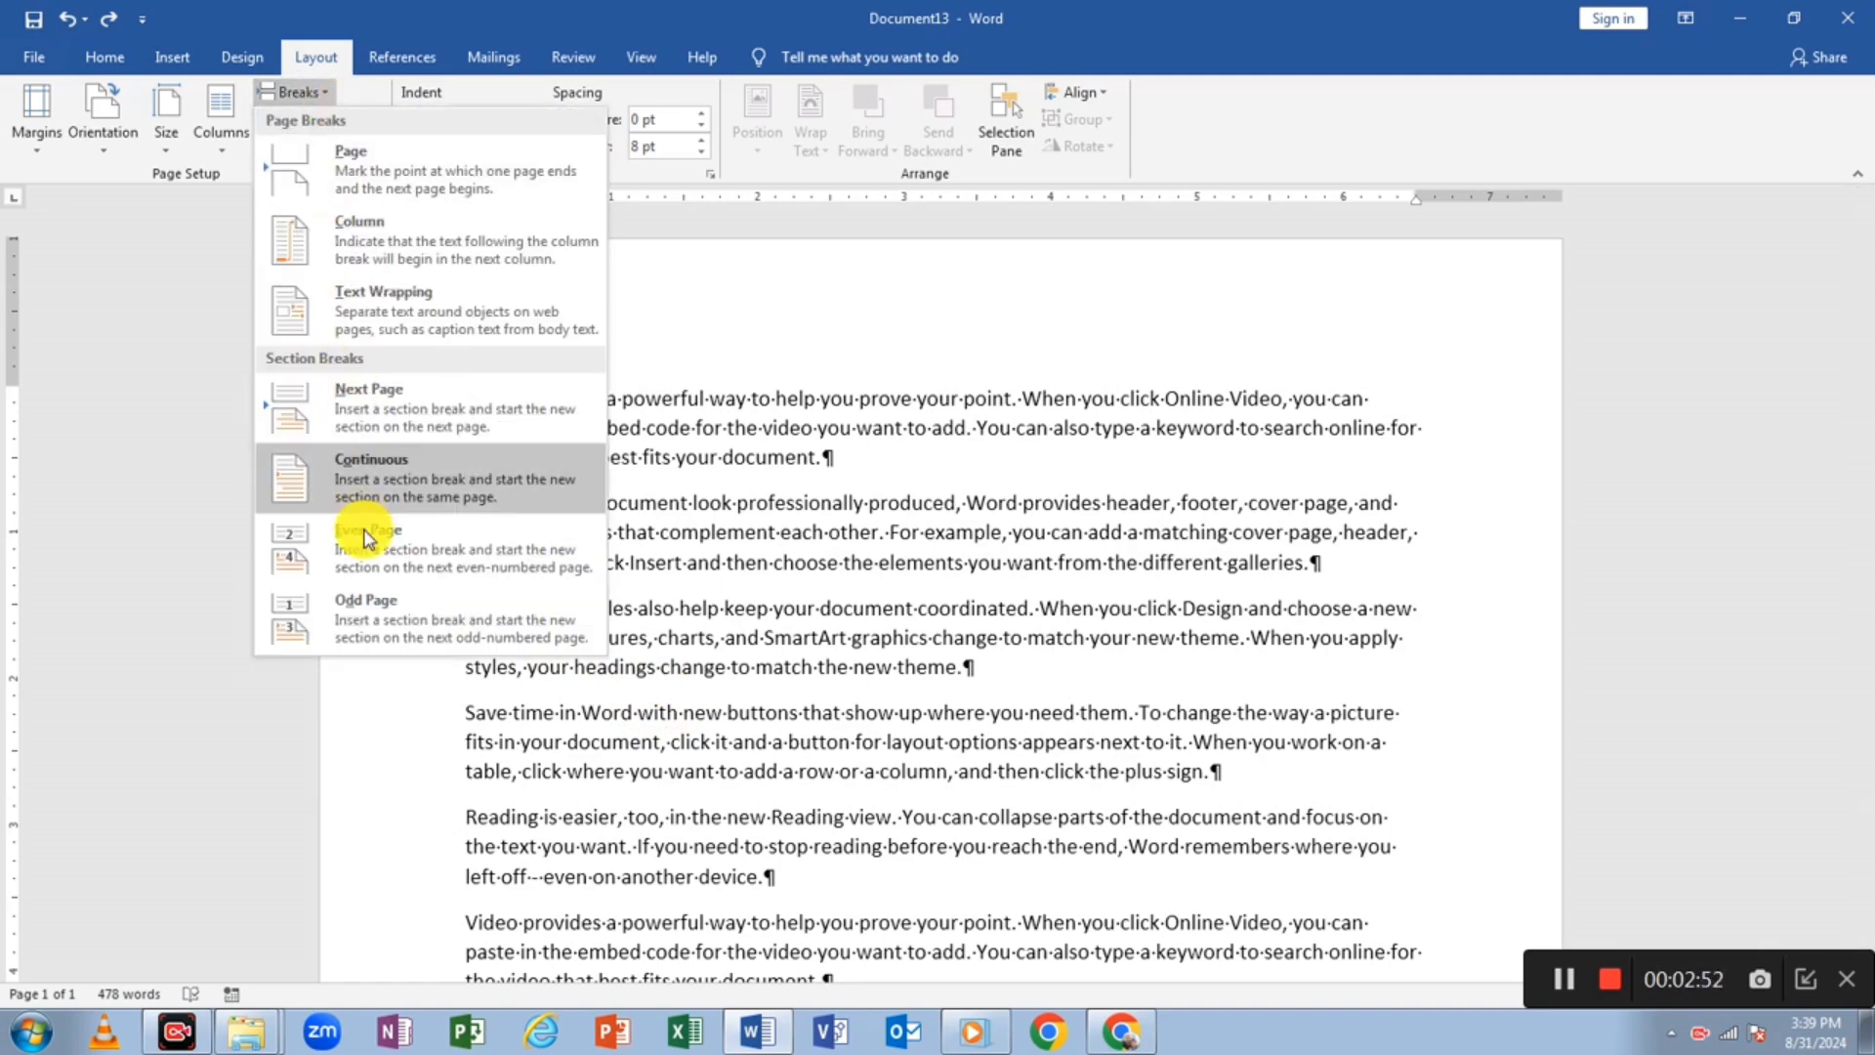
{"action": "left_click", "coordinate": [367, 549]}
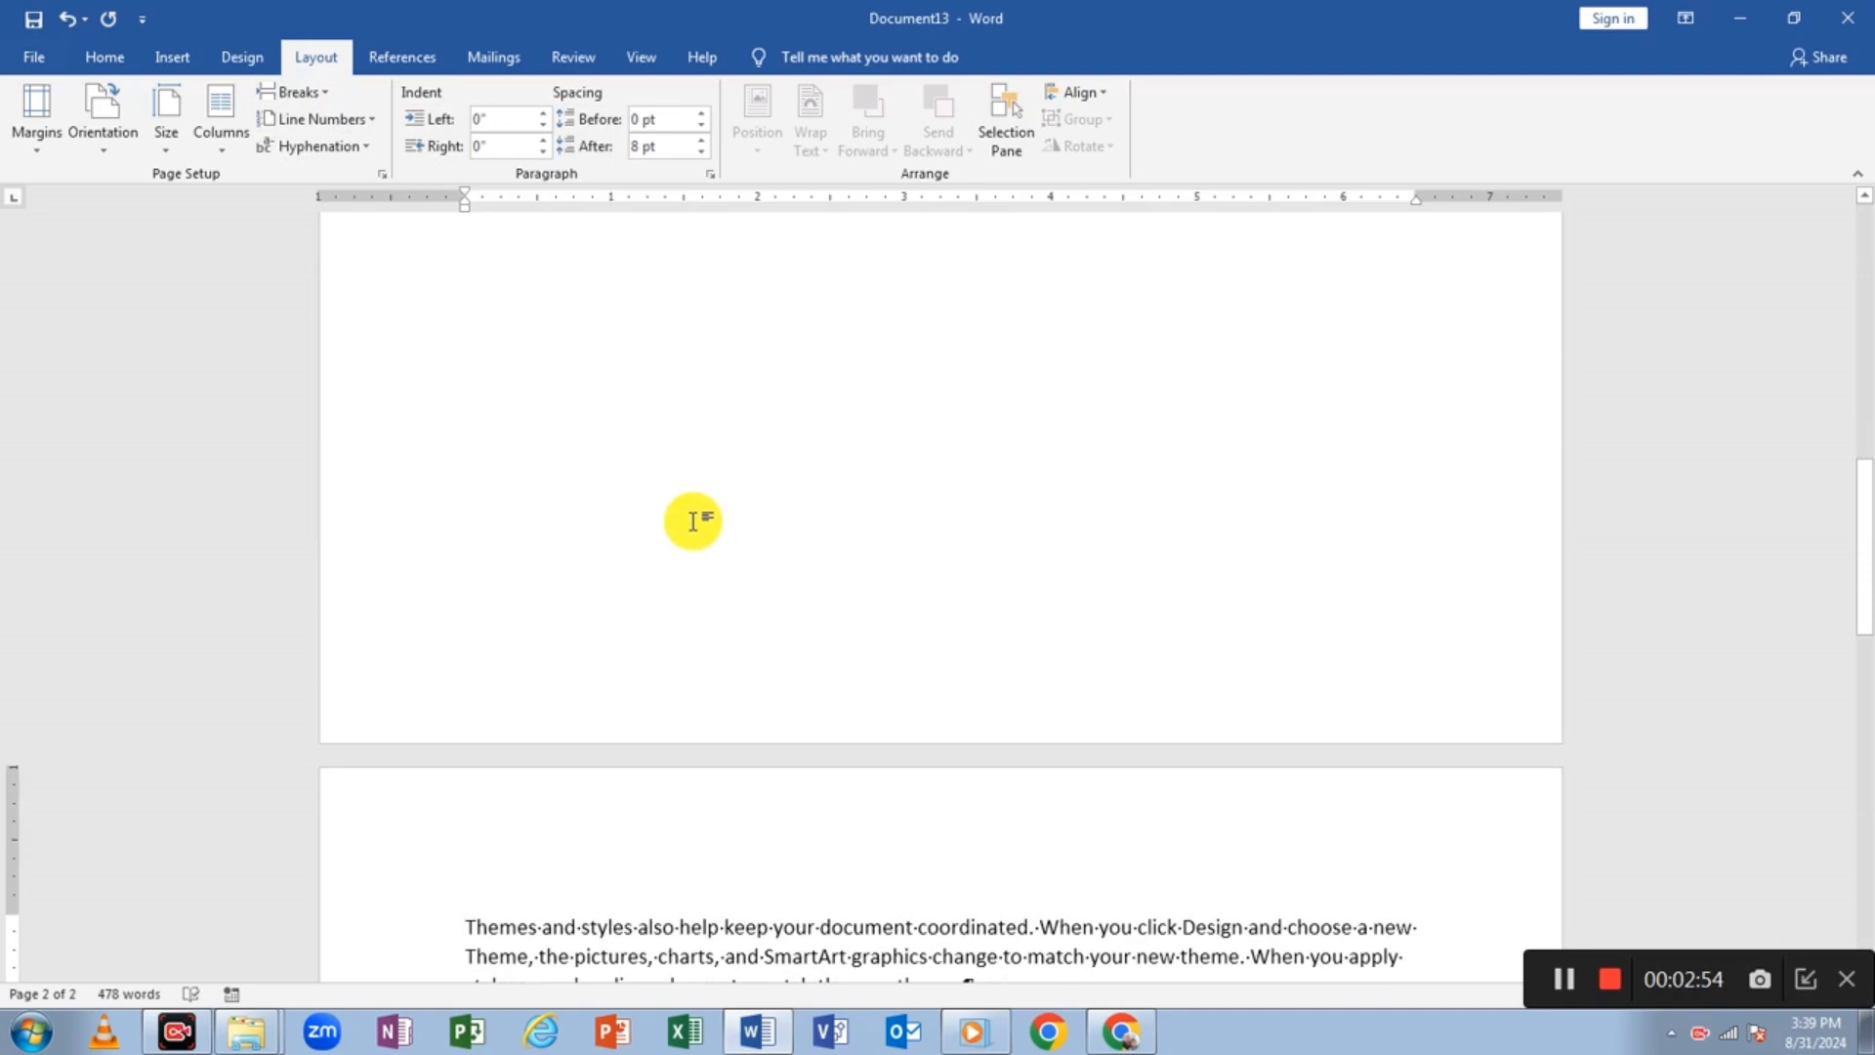
- Examine the text moved after the Even Page break and check the current page number
{"action": "scroll", "coordinate": [694, 521], "scroll_direction": "down", "scroll_amount": 4}
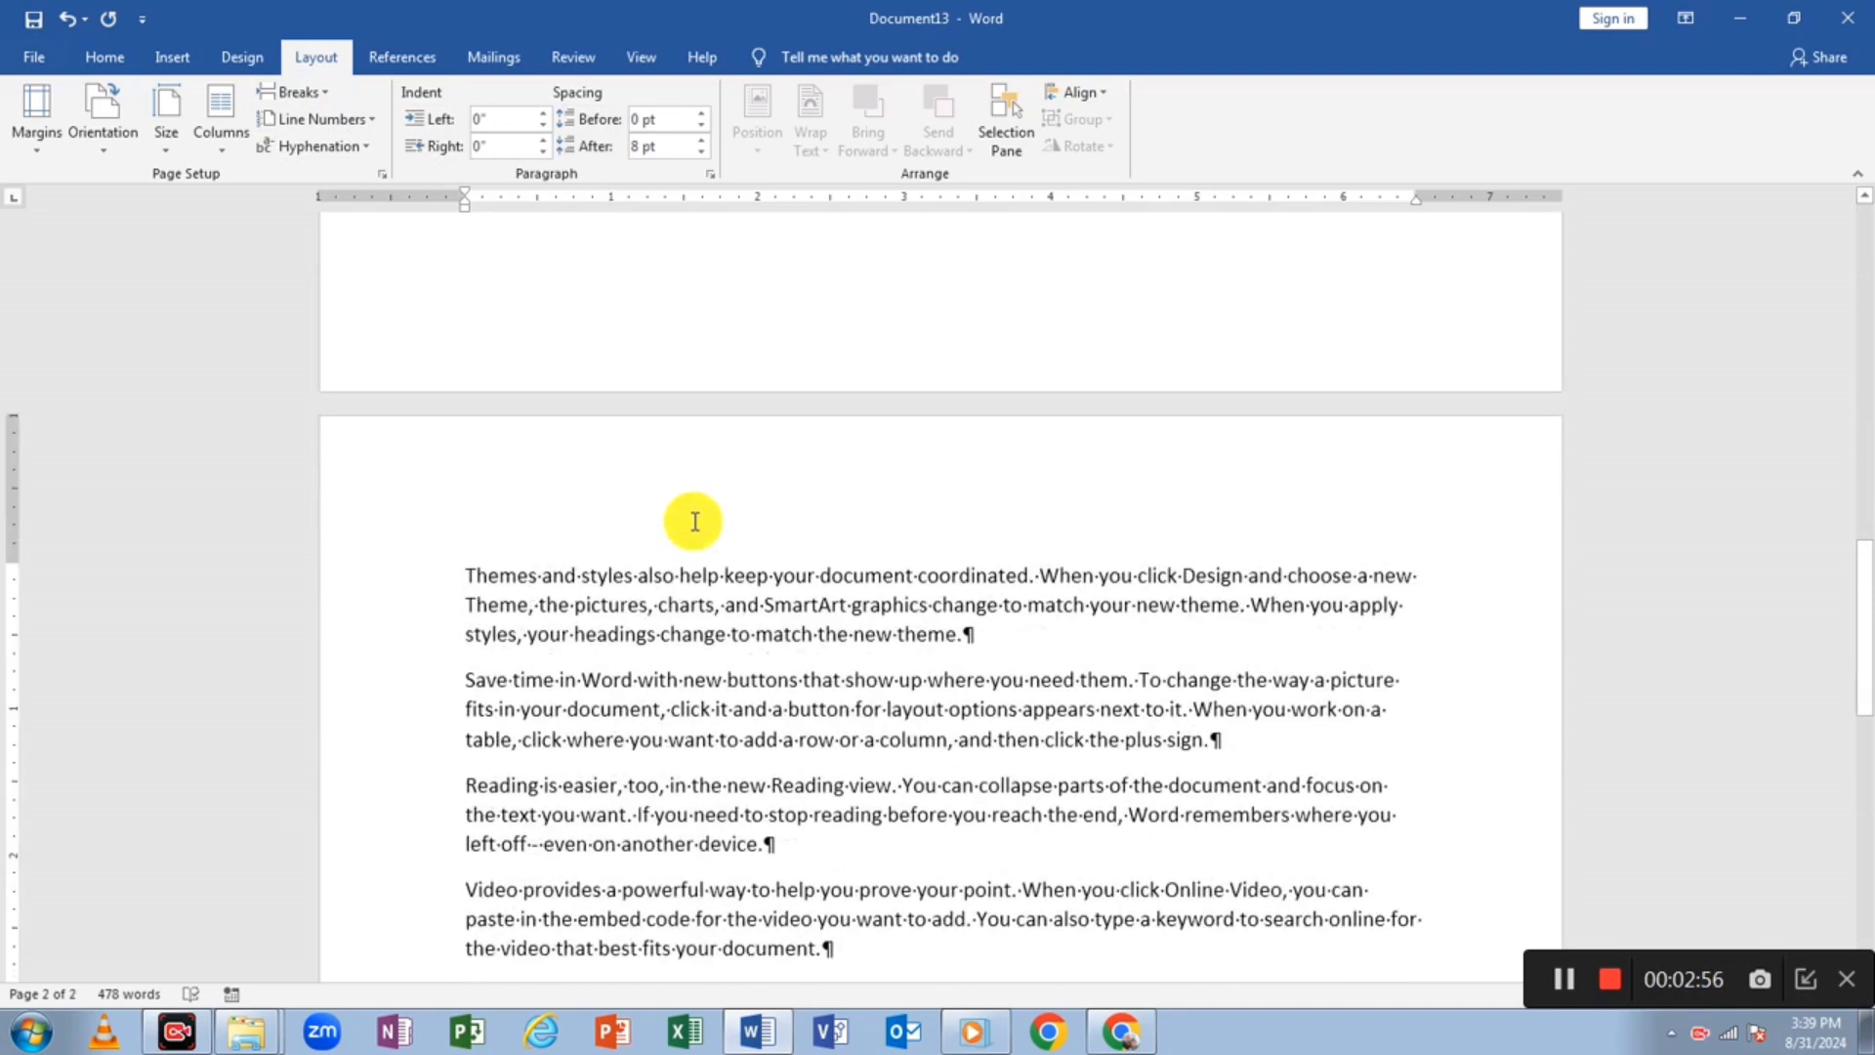
{"action": "scroll", "coordinate": [693, 520], "scroll_direction": "down", "scroll_amount": 2}
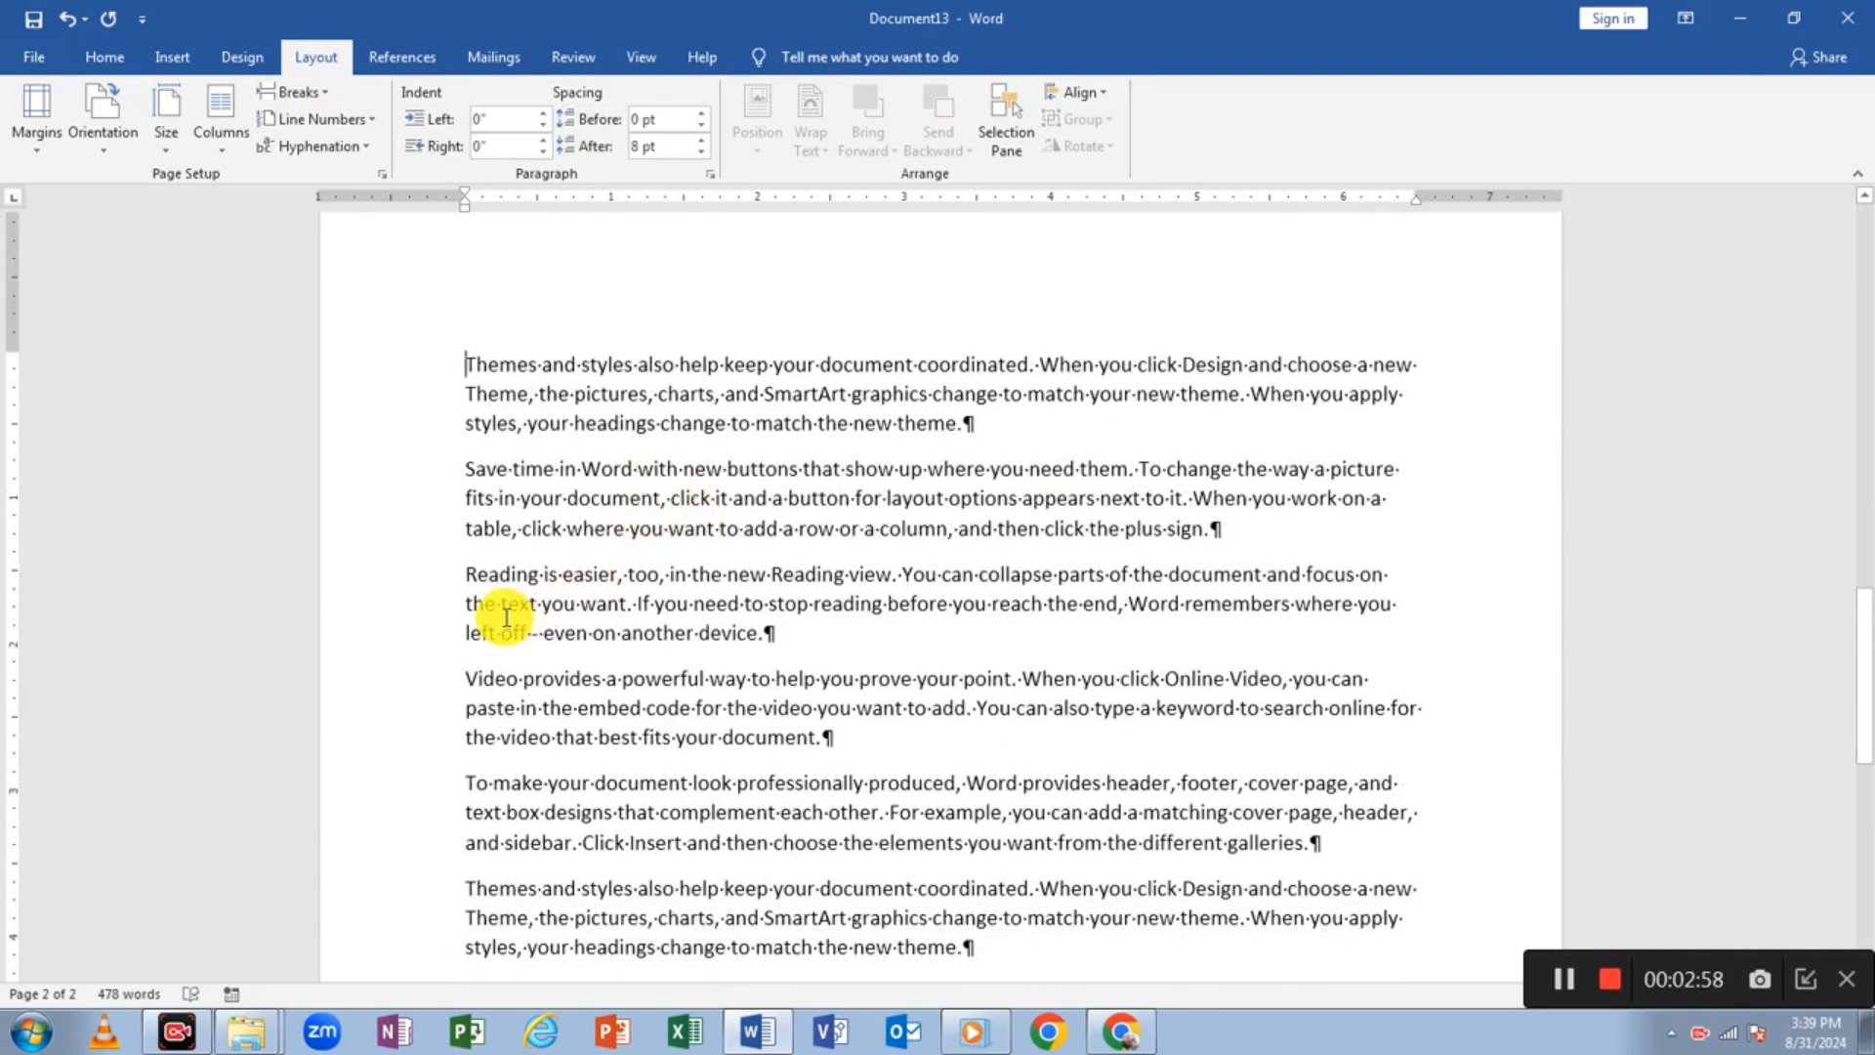
{"action": "left_click", "coordinate": [466, 674]}
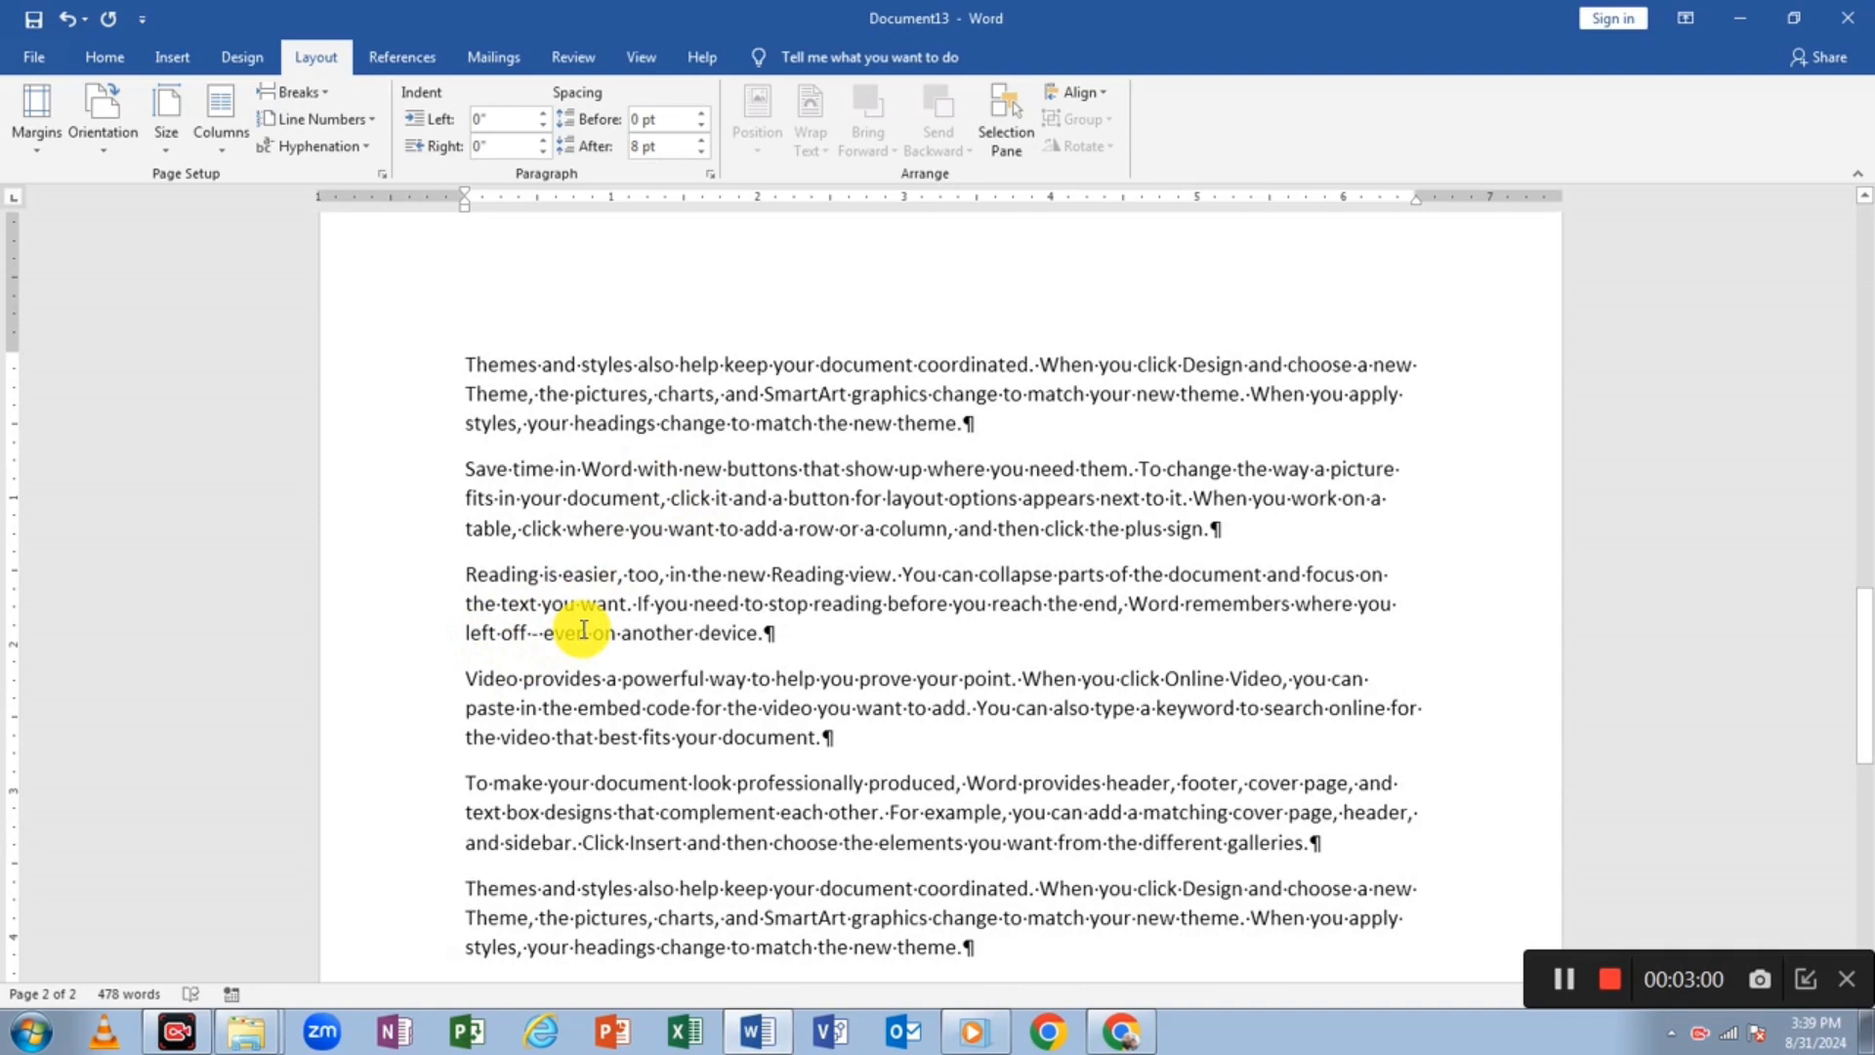
{"action": "scroll", "coordinate": [583, 629], "scroll_direction": "down", "scroll_amount": 9}
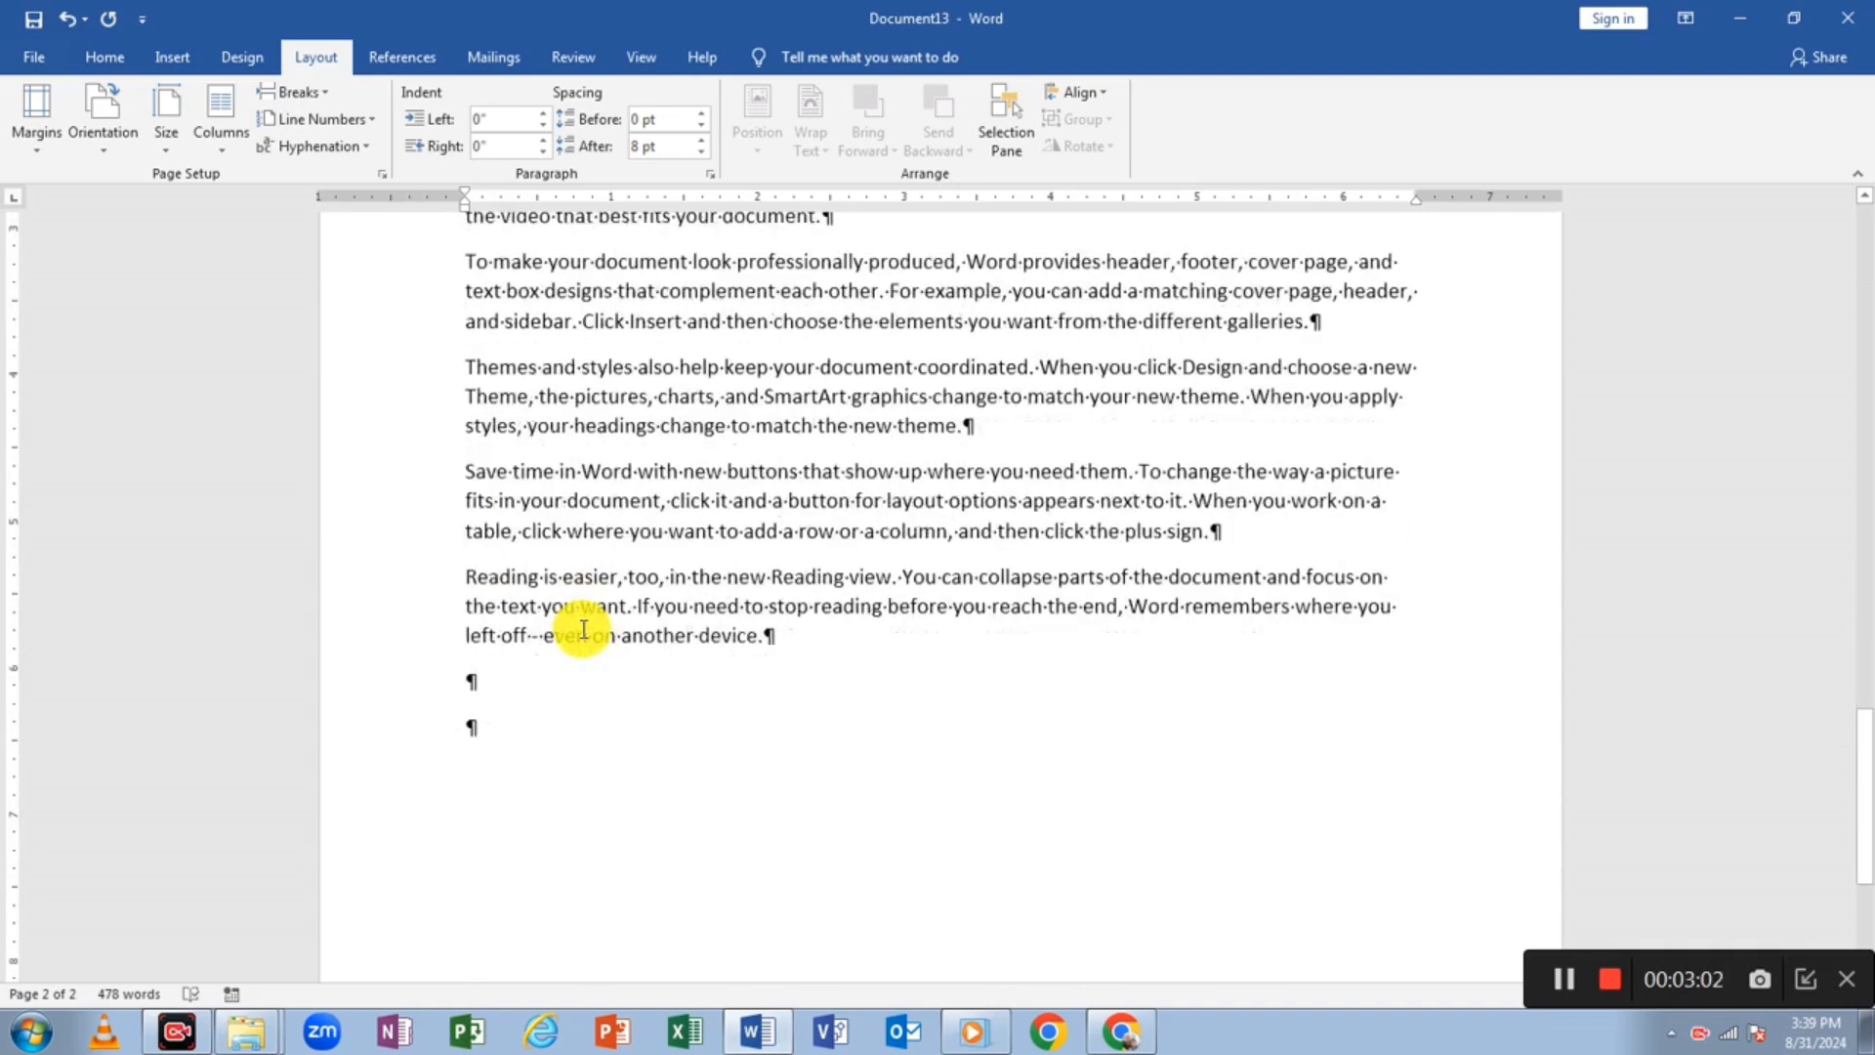
{"action": "scroll", "coordinate": [581, 630], "scroll_direction": "up", "scroll_amount": 4}
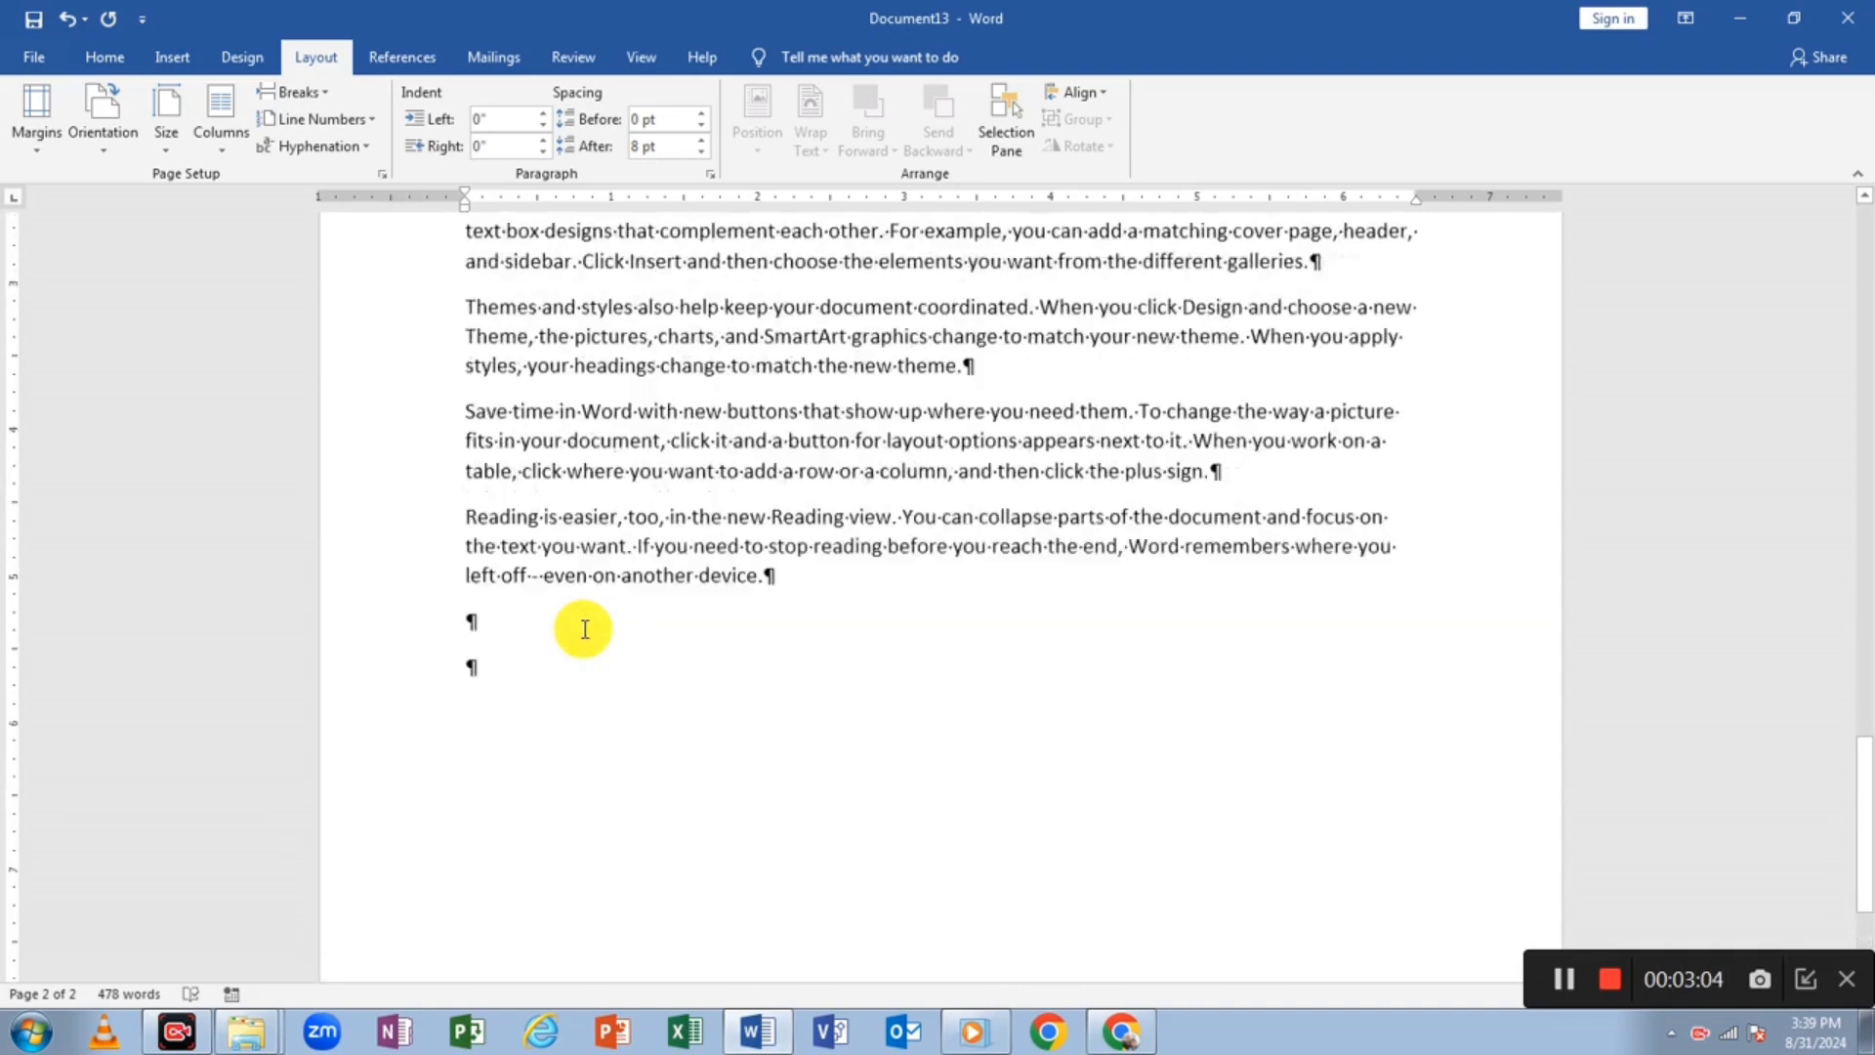
{"action": "scroll", "coordinate": [605, 654], "scroll_direction": "down", "scroll_amount": 4}
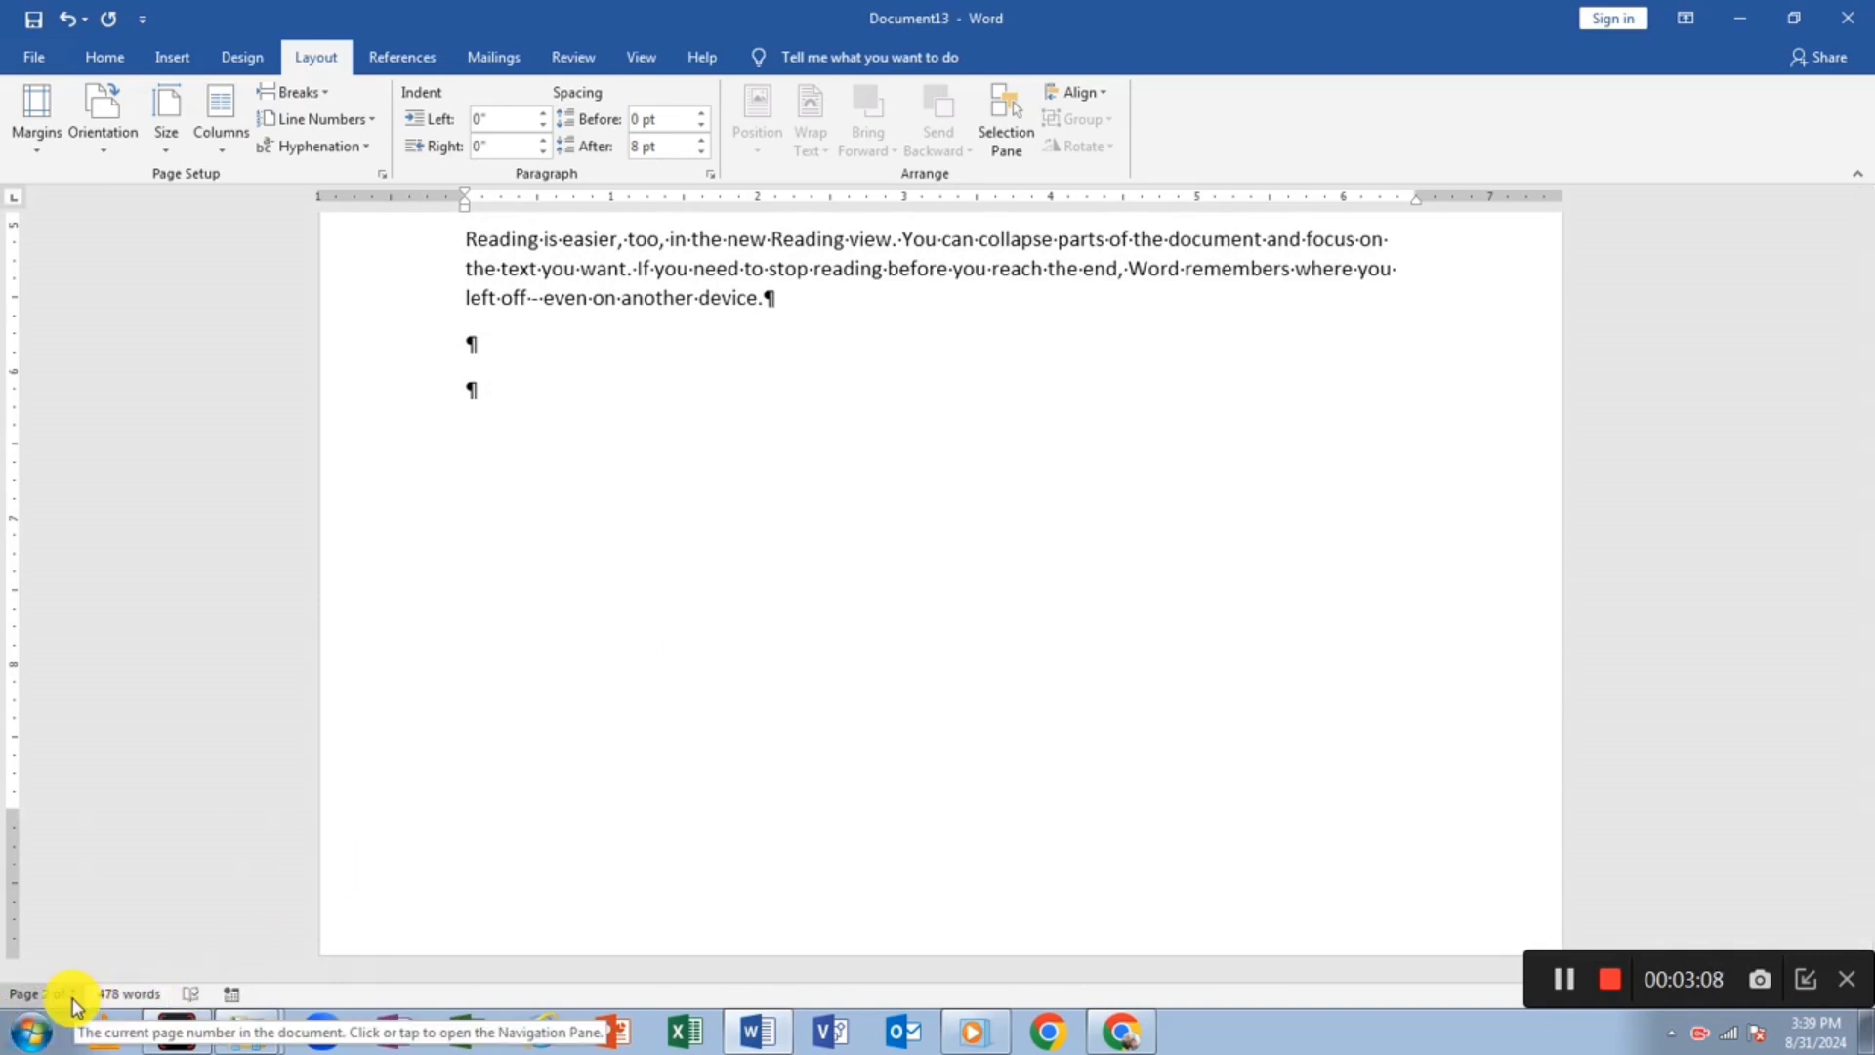
{"action": "scroll", "coordinate": [525, 739], "scroll_direction": "up", "scroll_amount": 4}
{"action": "key", "text": "ctrl+v"}
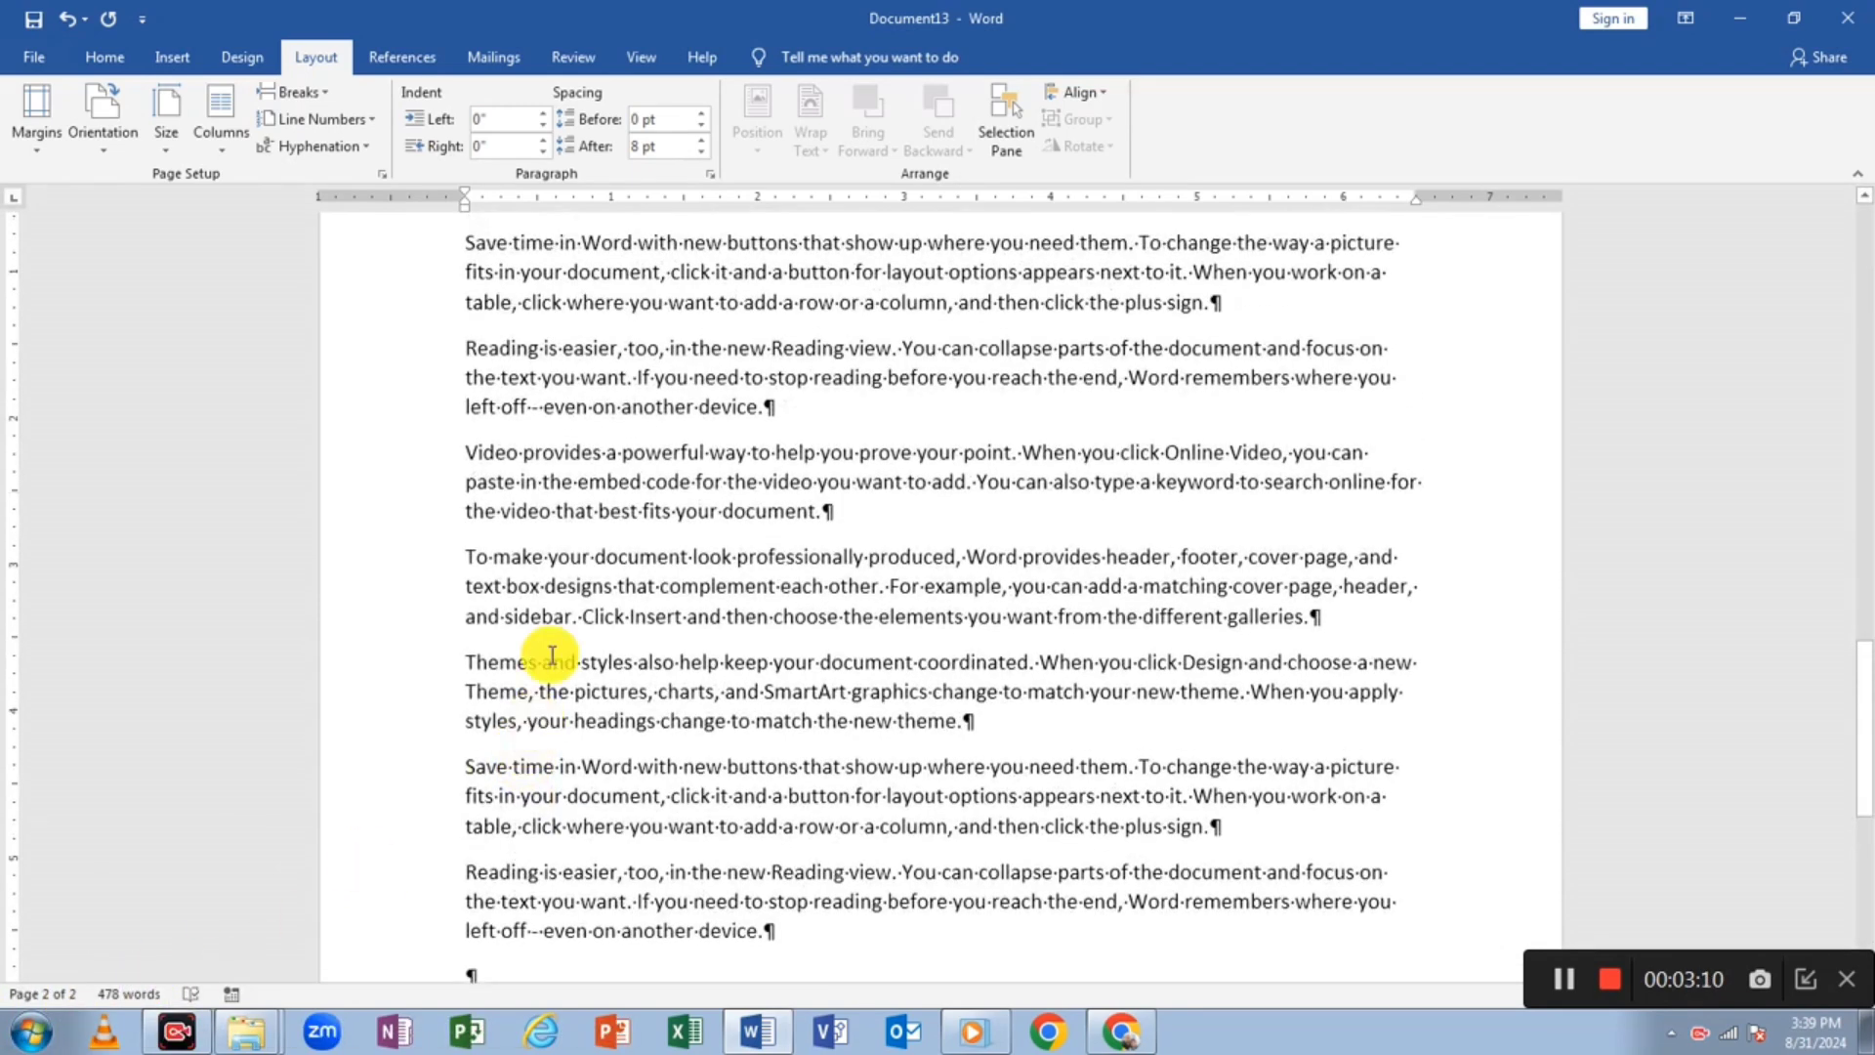
- Insert another Even Page section break before the "Video provides a powerful way" paragraph on the second page
{"action": "scroll", "coordinate": [544, 683], "scroll_direction": "up", "scroll_amount": 3}
{"action": "left_click", "coordinate": [471, 661]}
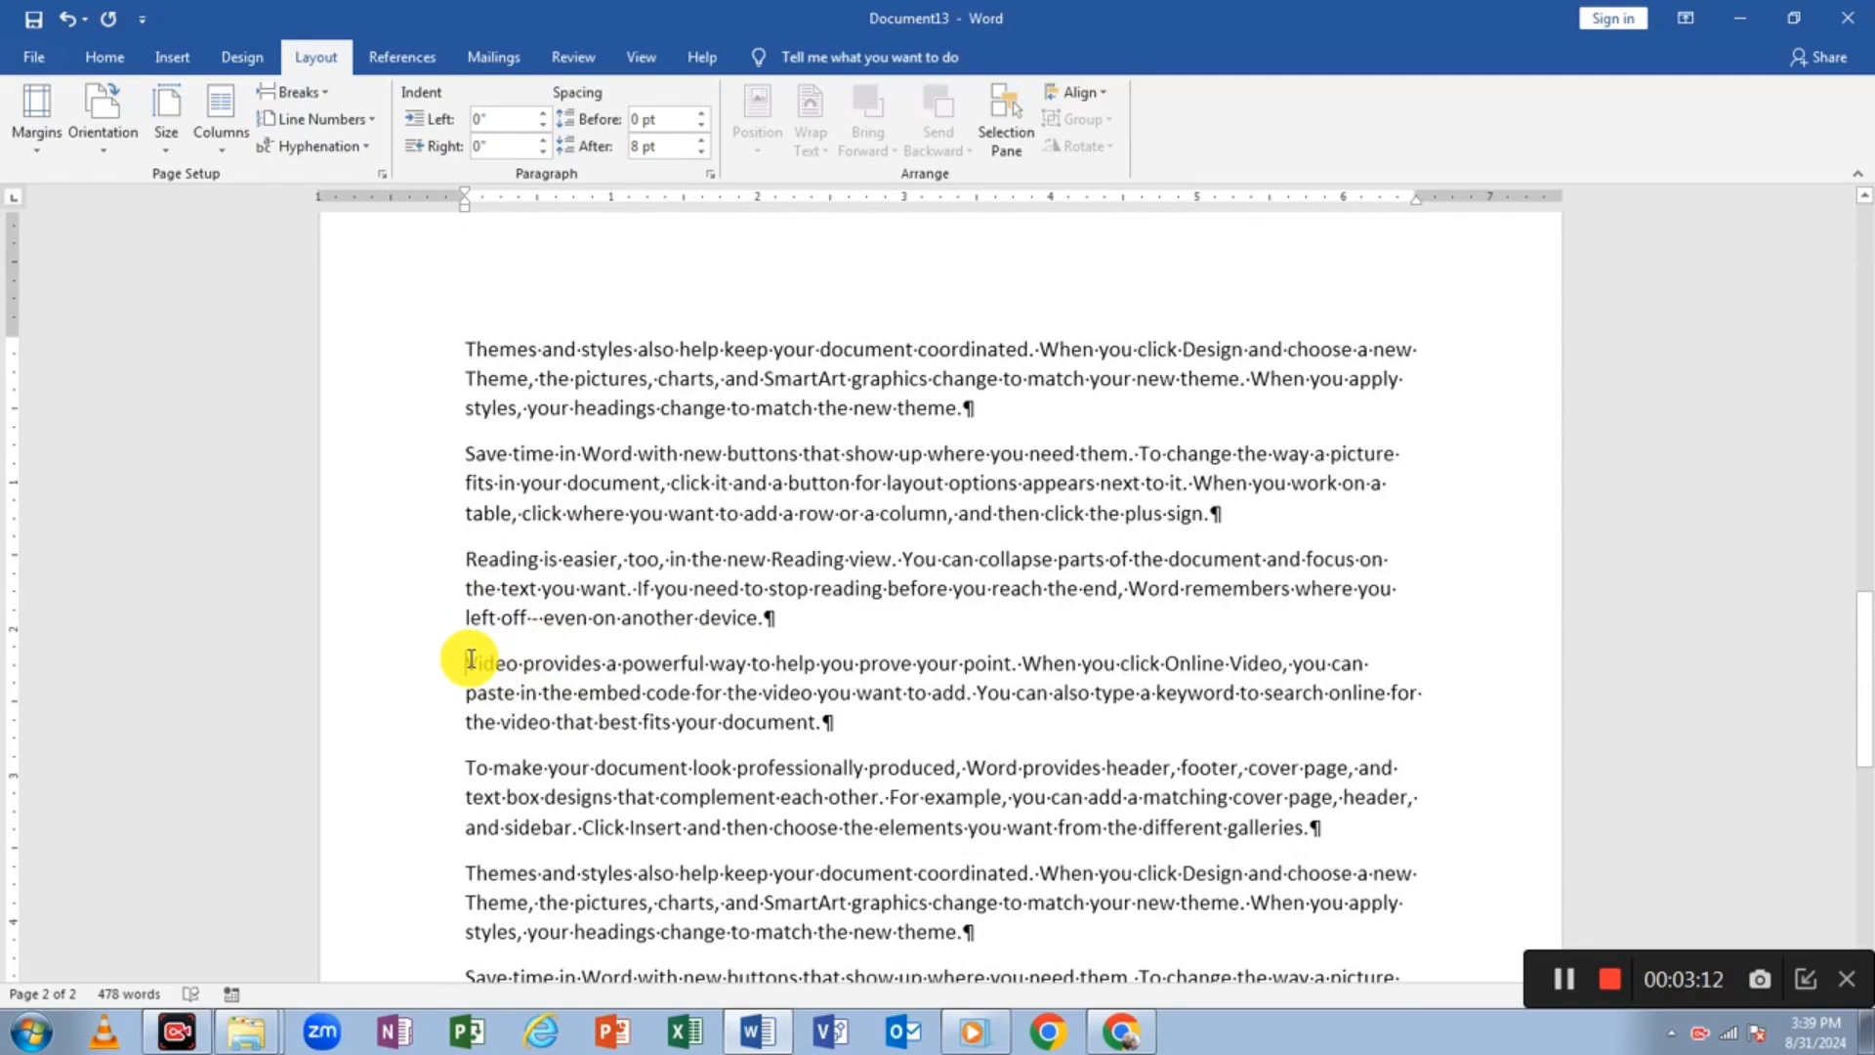
{"action": "left_click", "coordinate": [326, 98]}
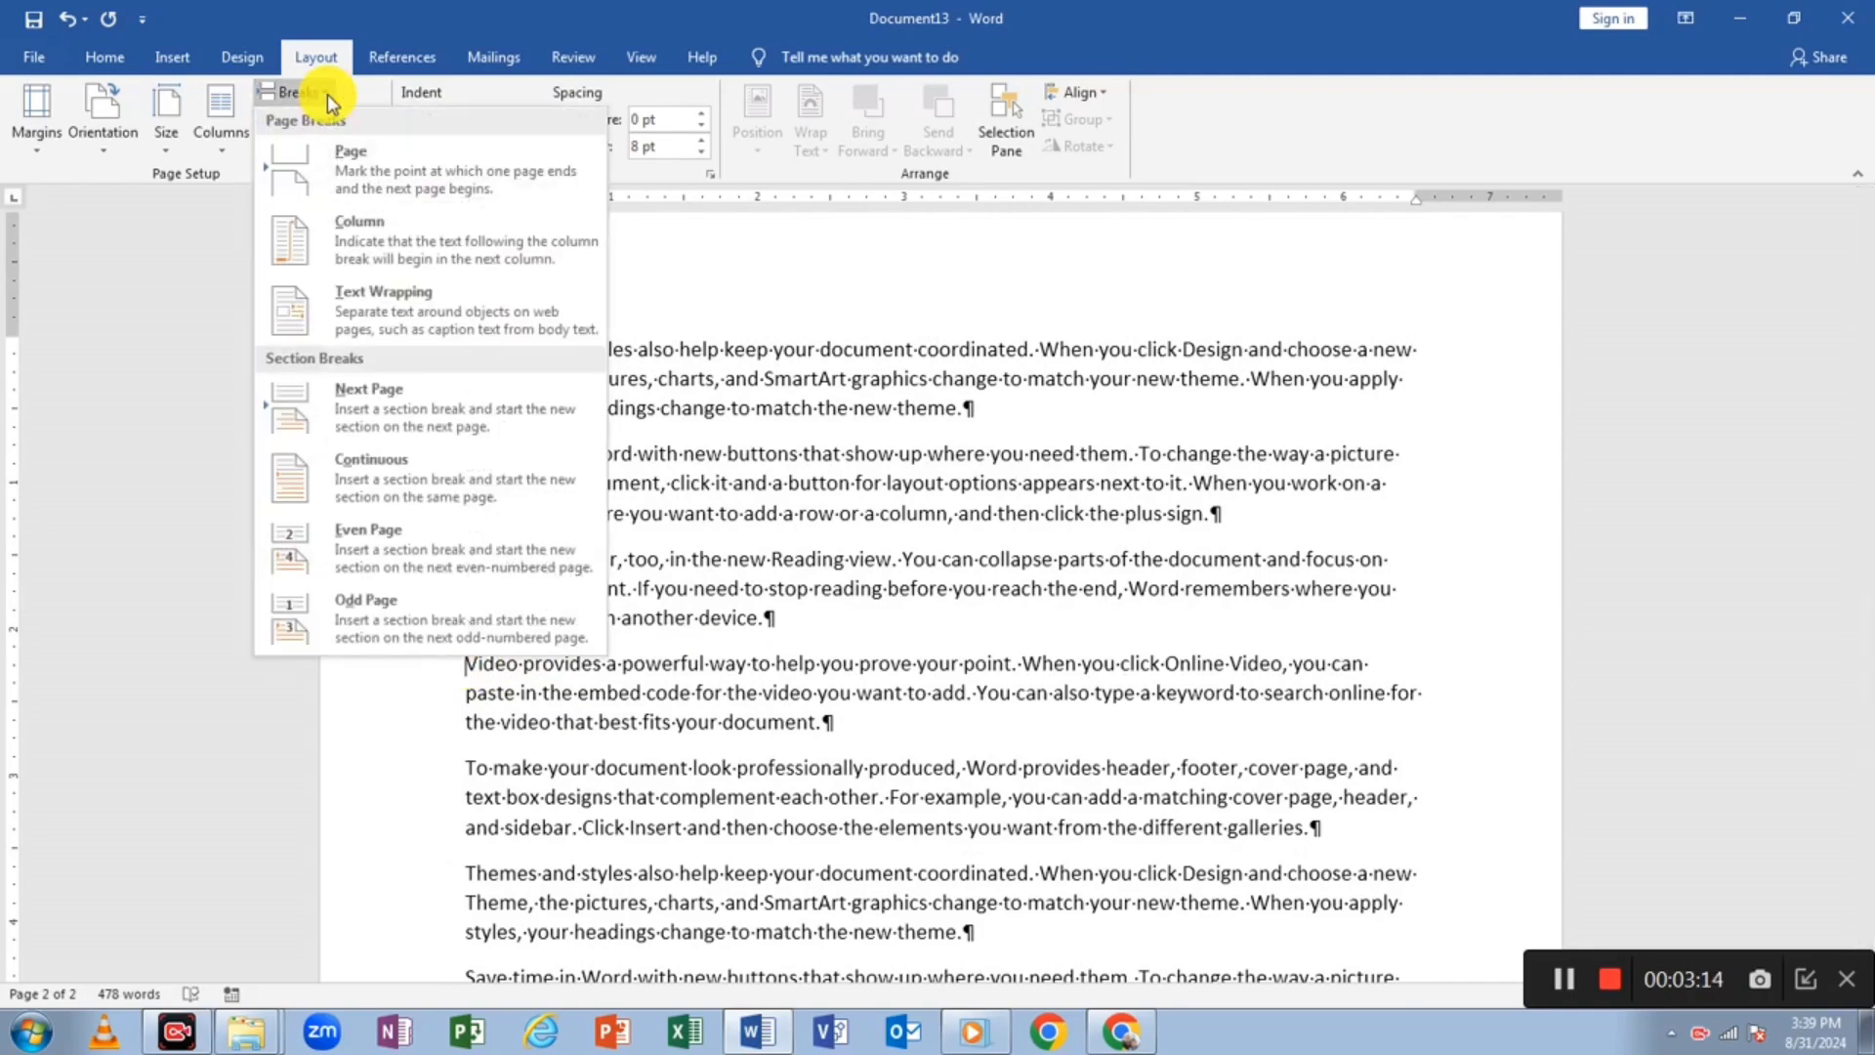
{"action": "left_click", "coordinate": [393, 537]}
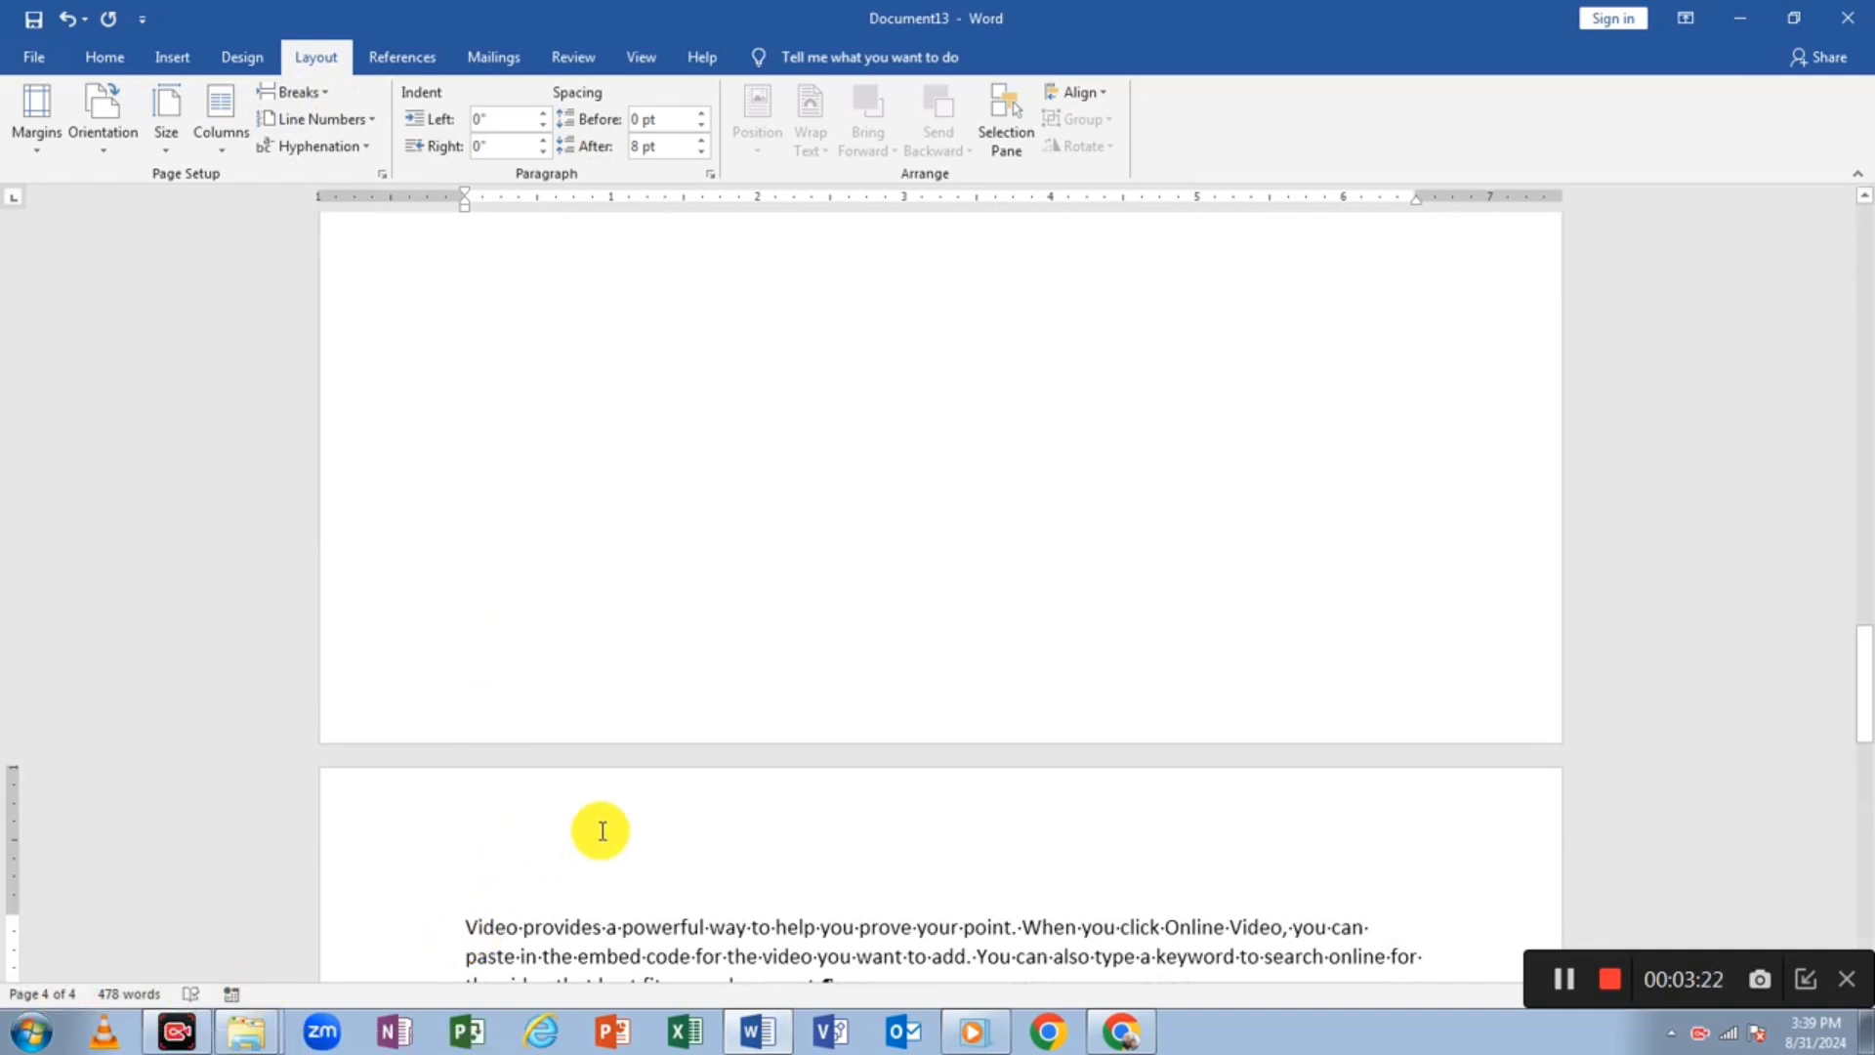
- Check the page number of the text before the second Even Page break and view the available section breaks, including Odd Page
{"action": "left_click", "coordinate": [641, 439]}
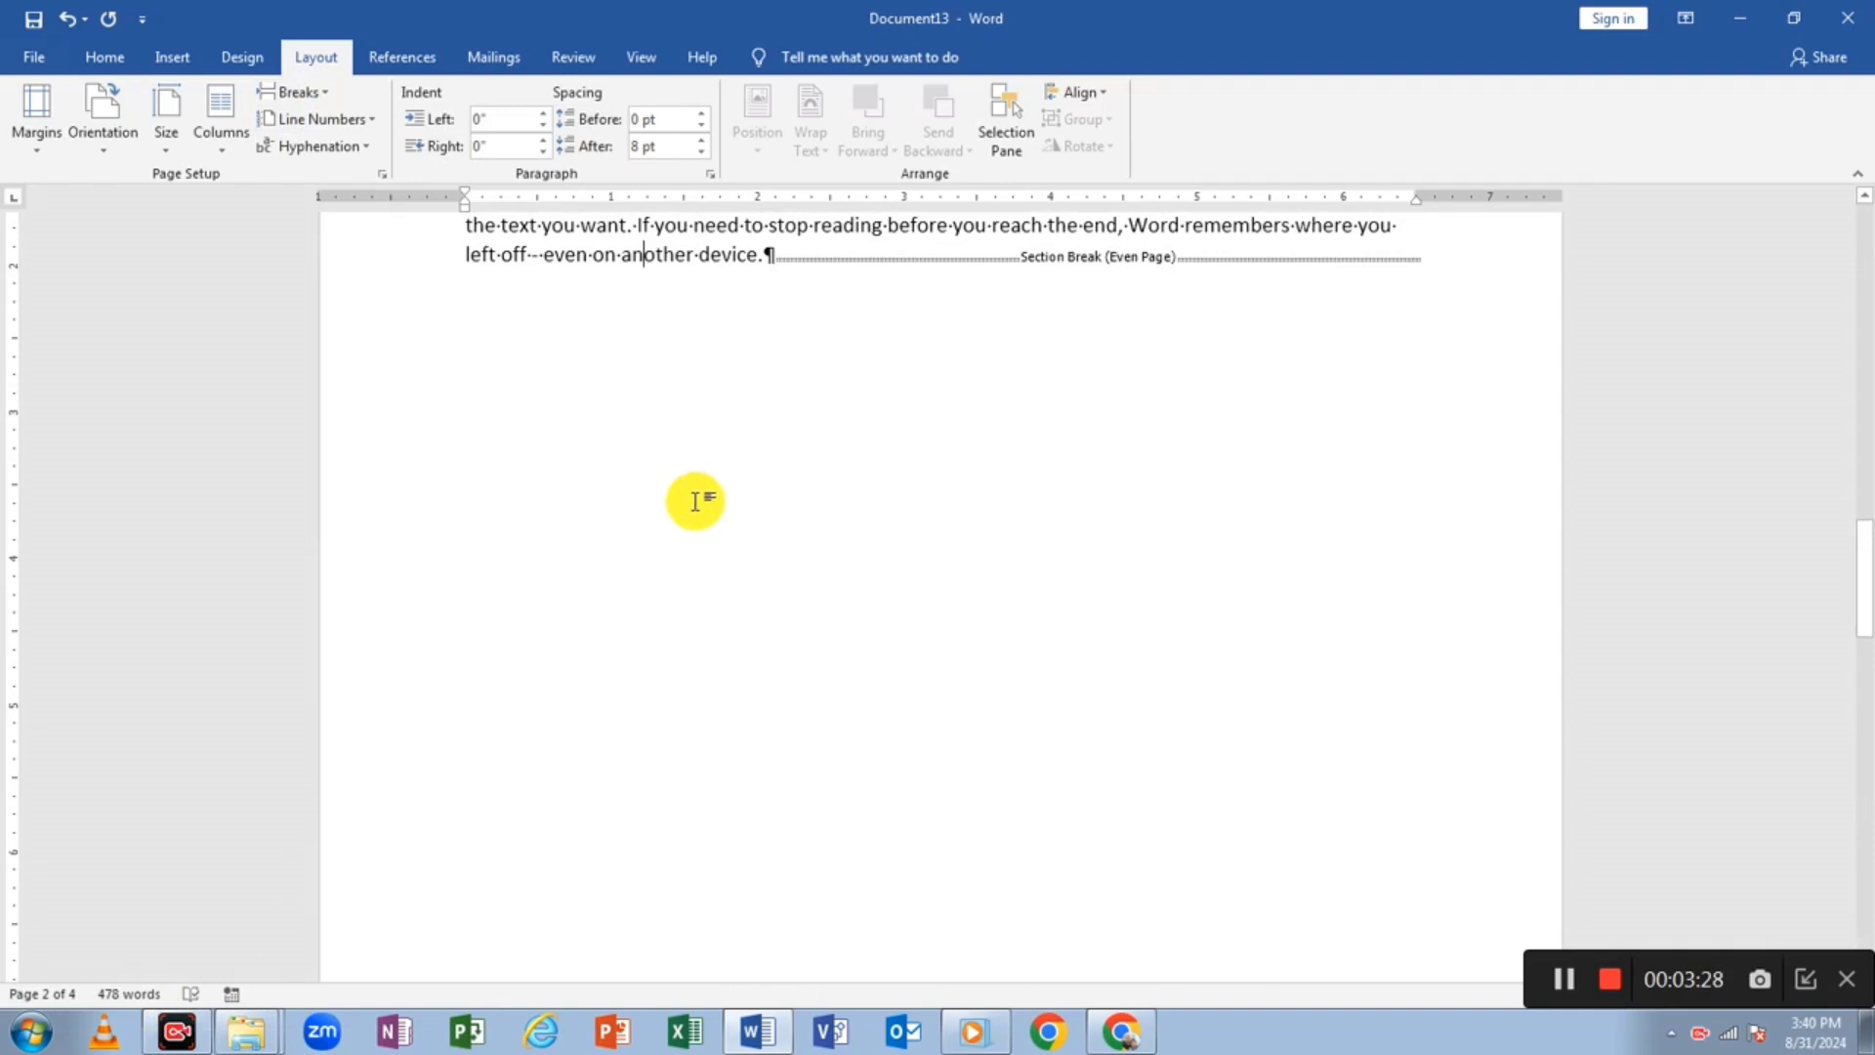
{"action": "scroll", "coordinate": [703, 518], "scroll_direction": "down", "scroll_amount": 2}
{"action": "left_click", "coordinate": [292, 92]}
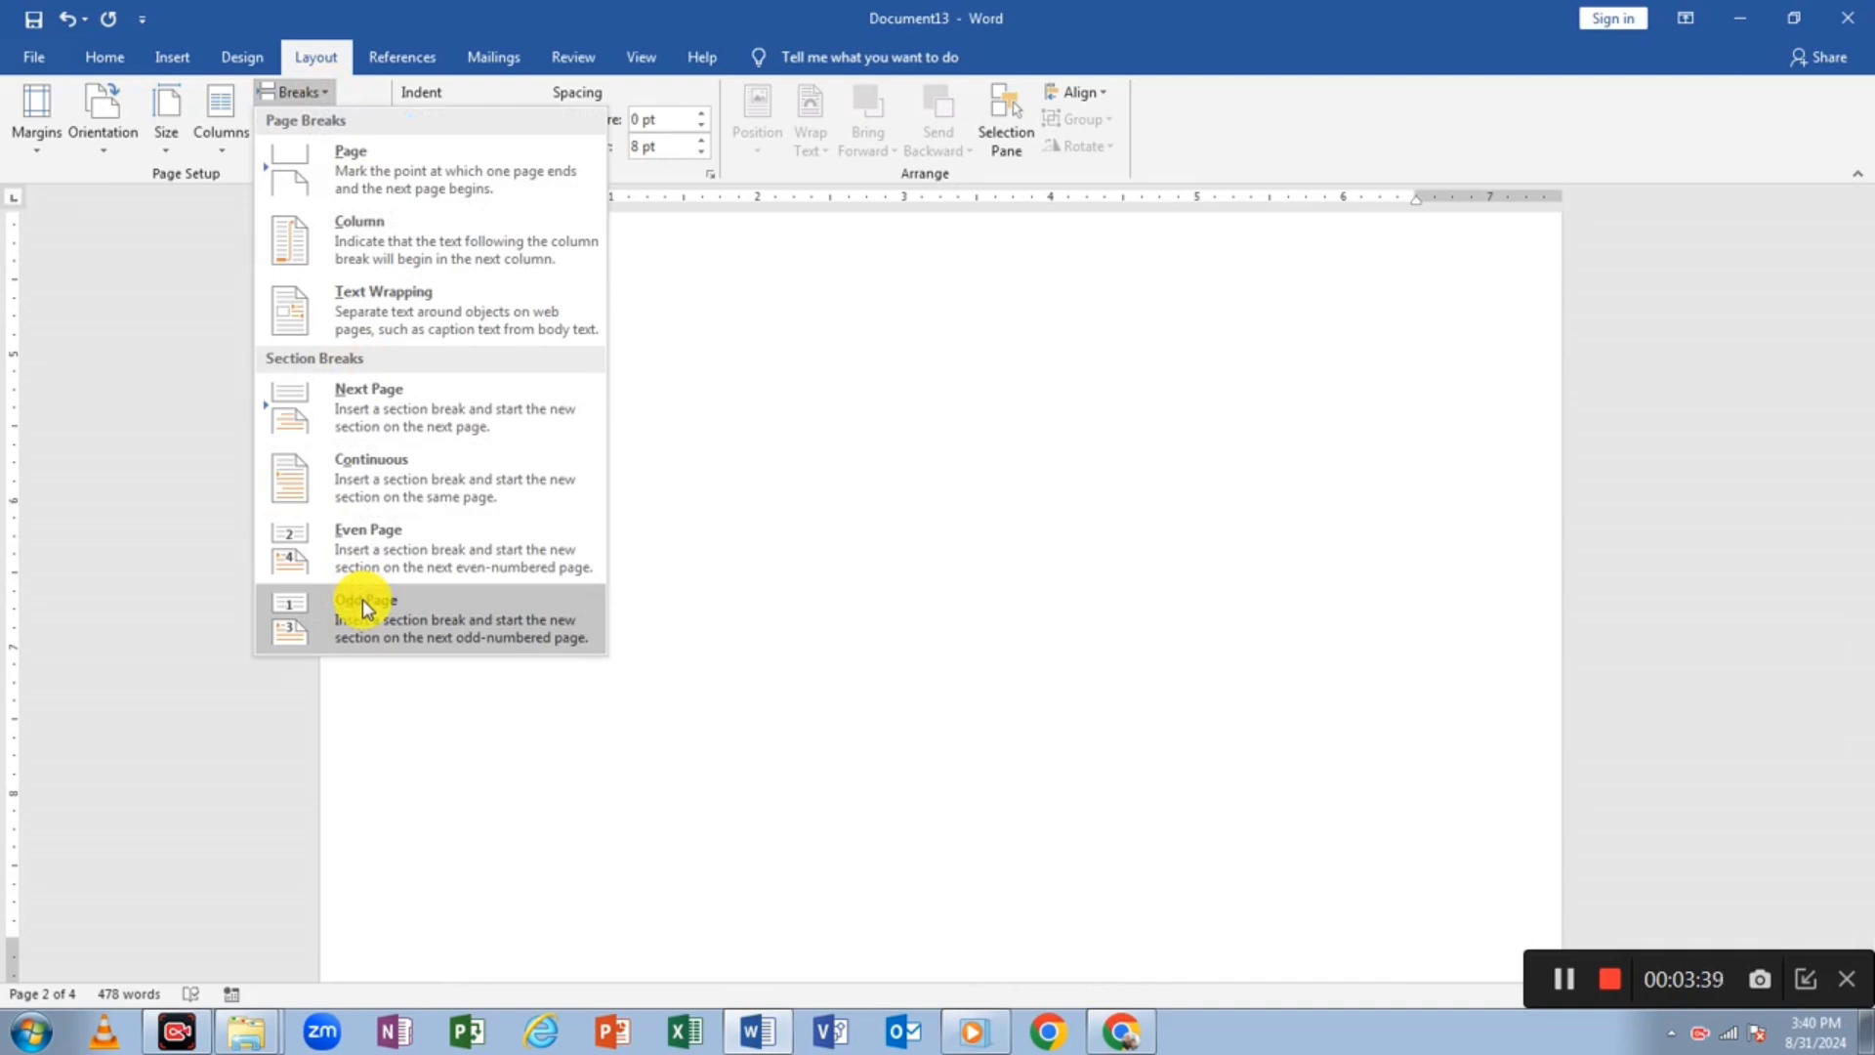
{"action": "left_click", "coordinate": [814, 671]}
- Review the document back from the second page to the two paragraphs on the first page
{"action": "scroll", "coordinate": [820, 671], "scroll_direction": "up", "scroll_amount": 9}
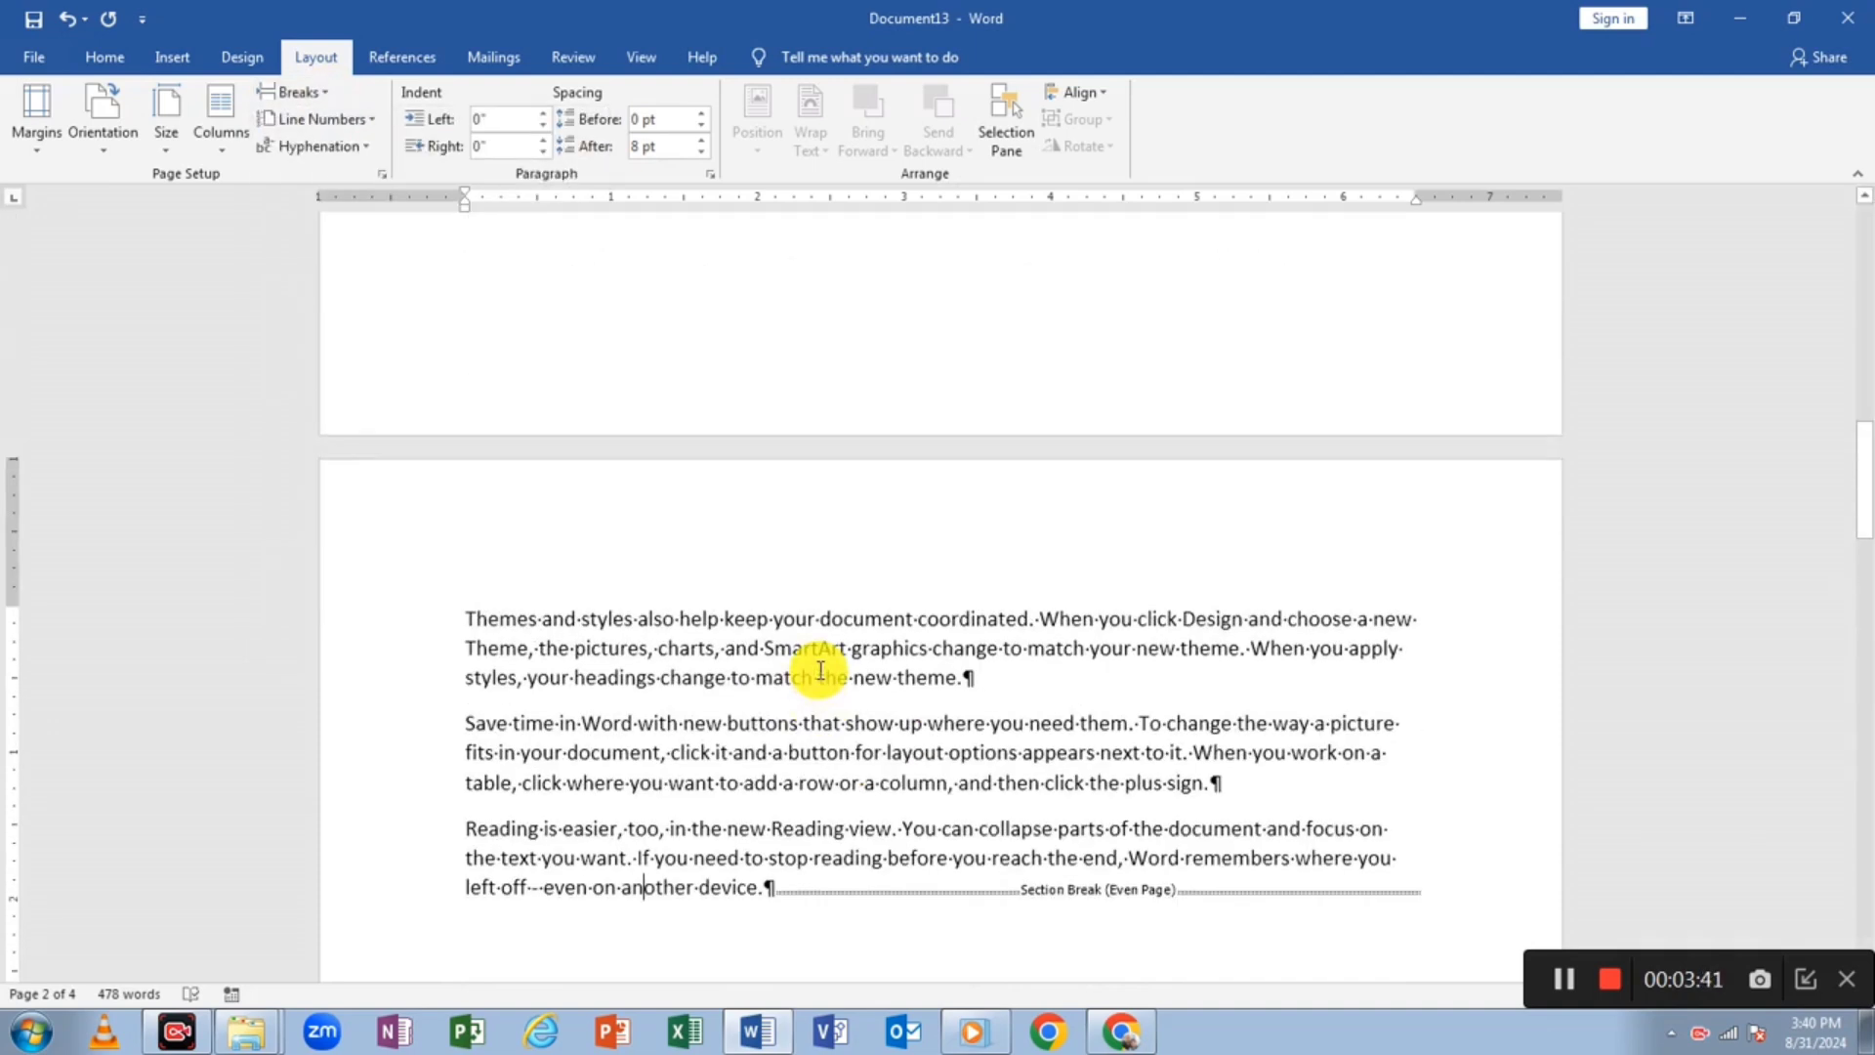
{"action": "scroll", "coordinate": [821, 672], "scroll_direction": "up", "scroll_amount": 10}
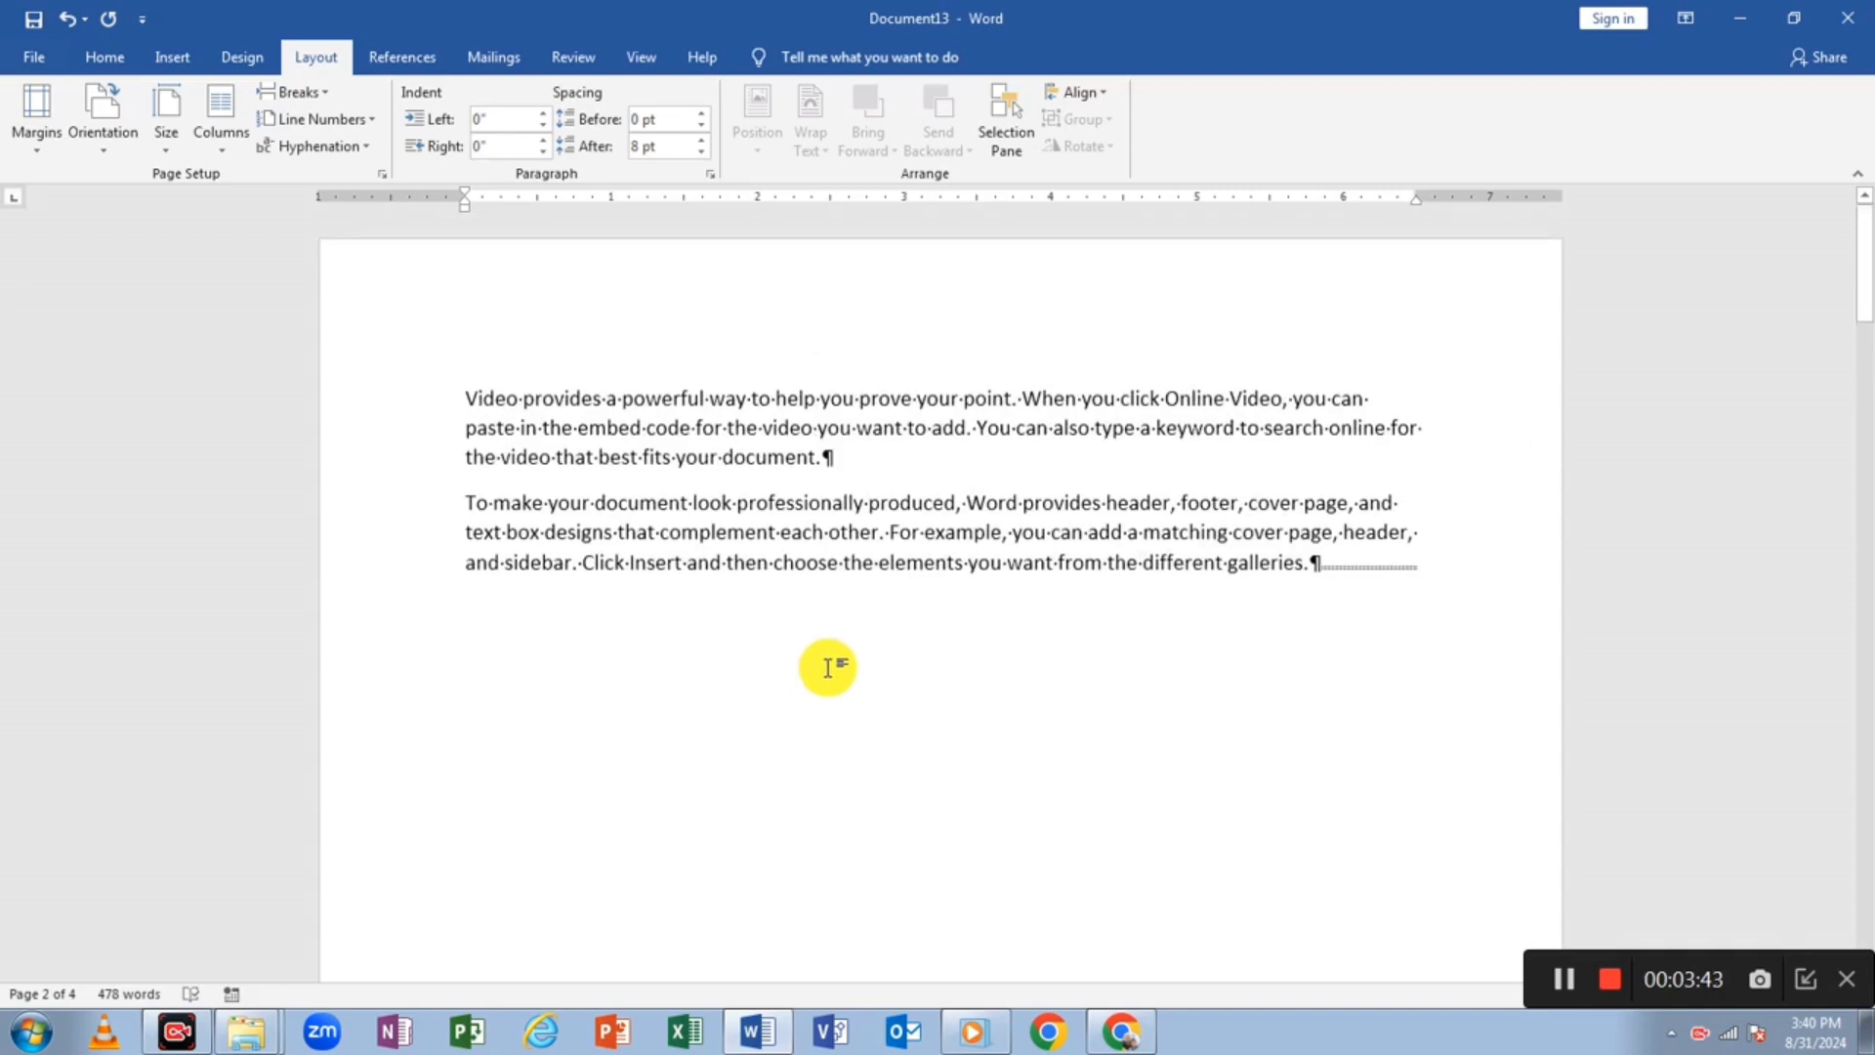
{"action": "scroll", "coordinate": [765, 648], "scroll_direction": "down", "scroll_amount": 2}
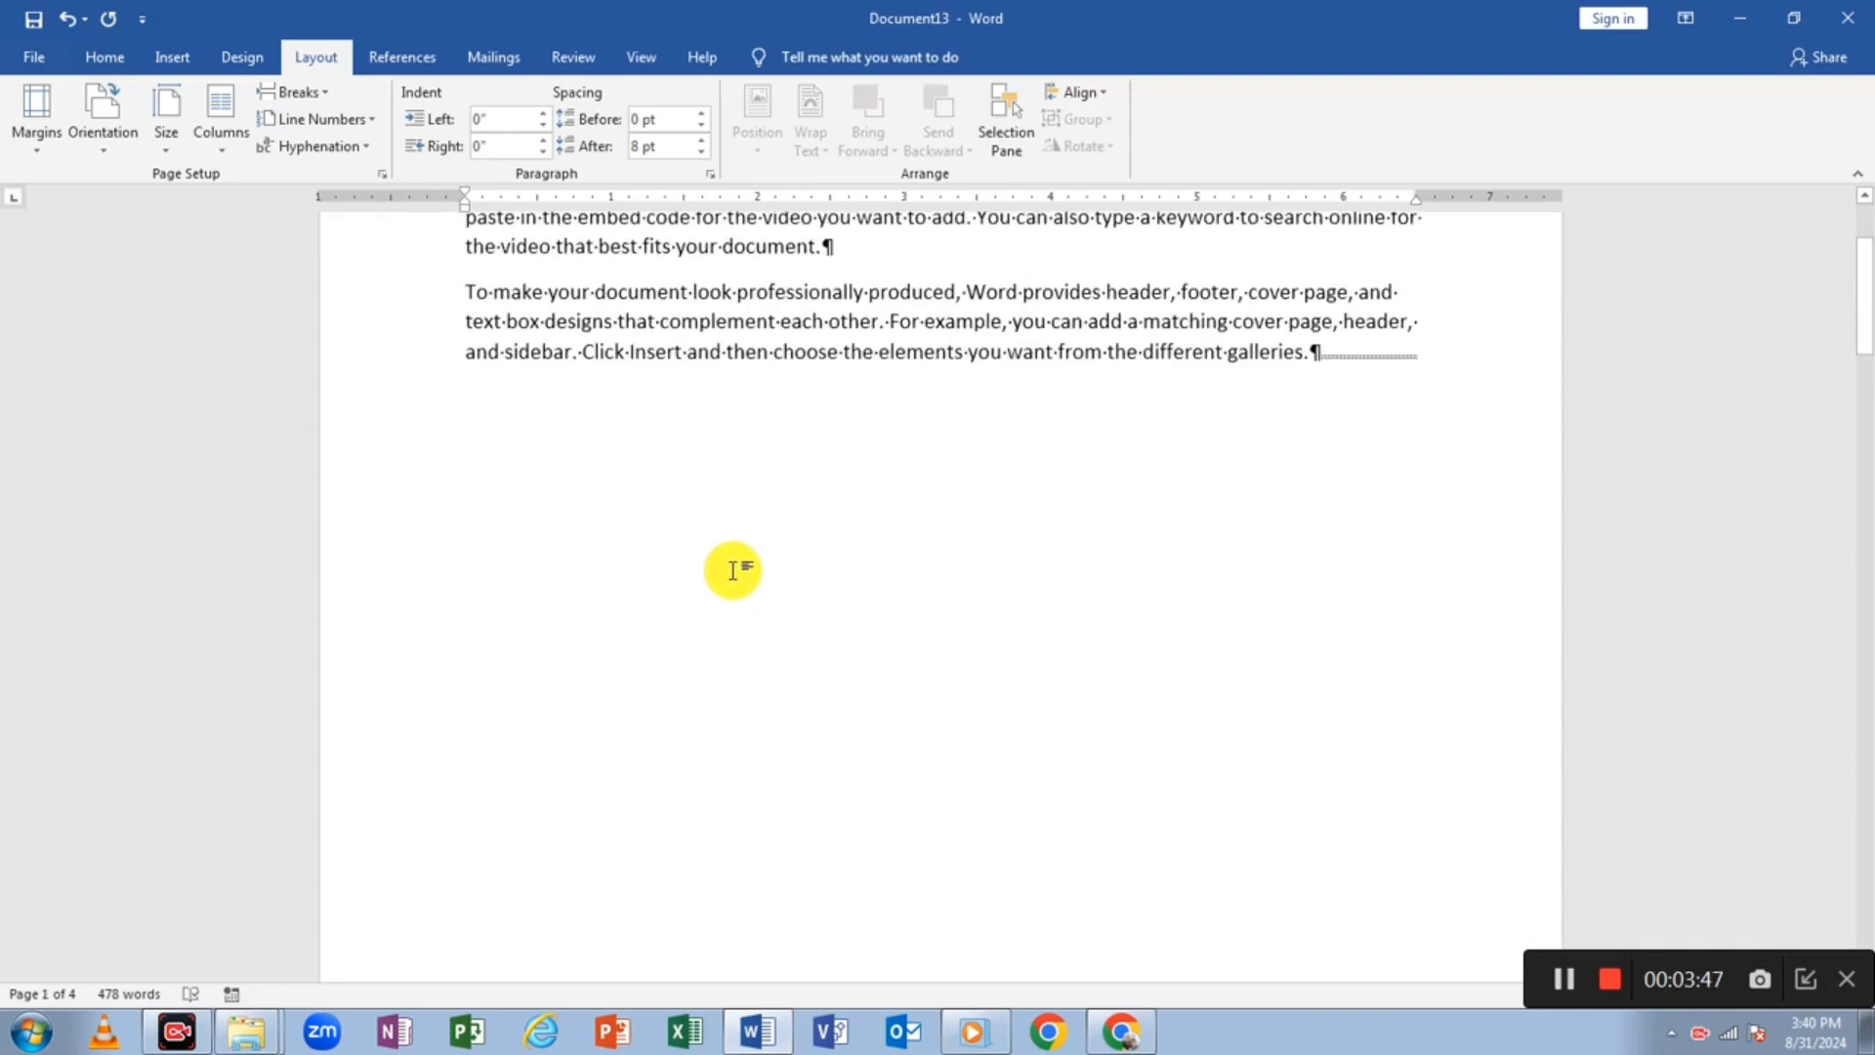
{"action": "scroll", "coordinate": [623, 556], "scroll_direction": "up", "scroll_amount": 2}
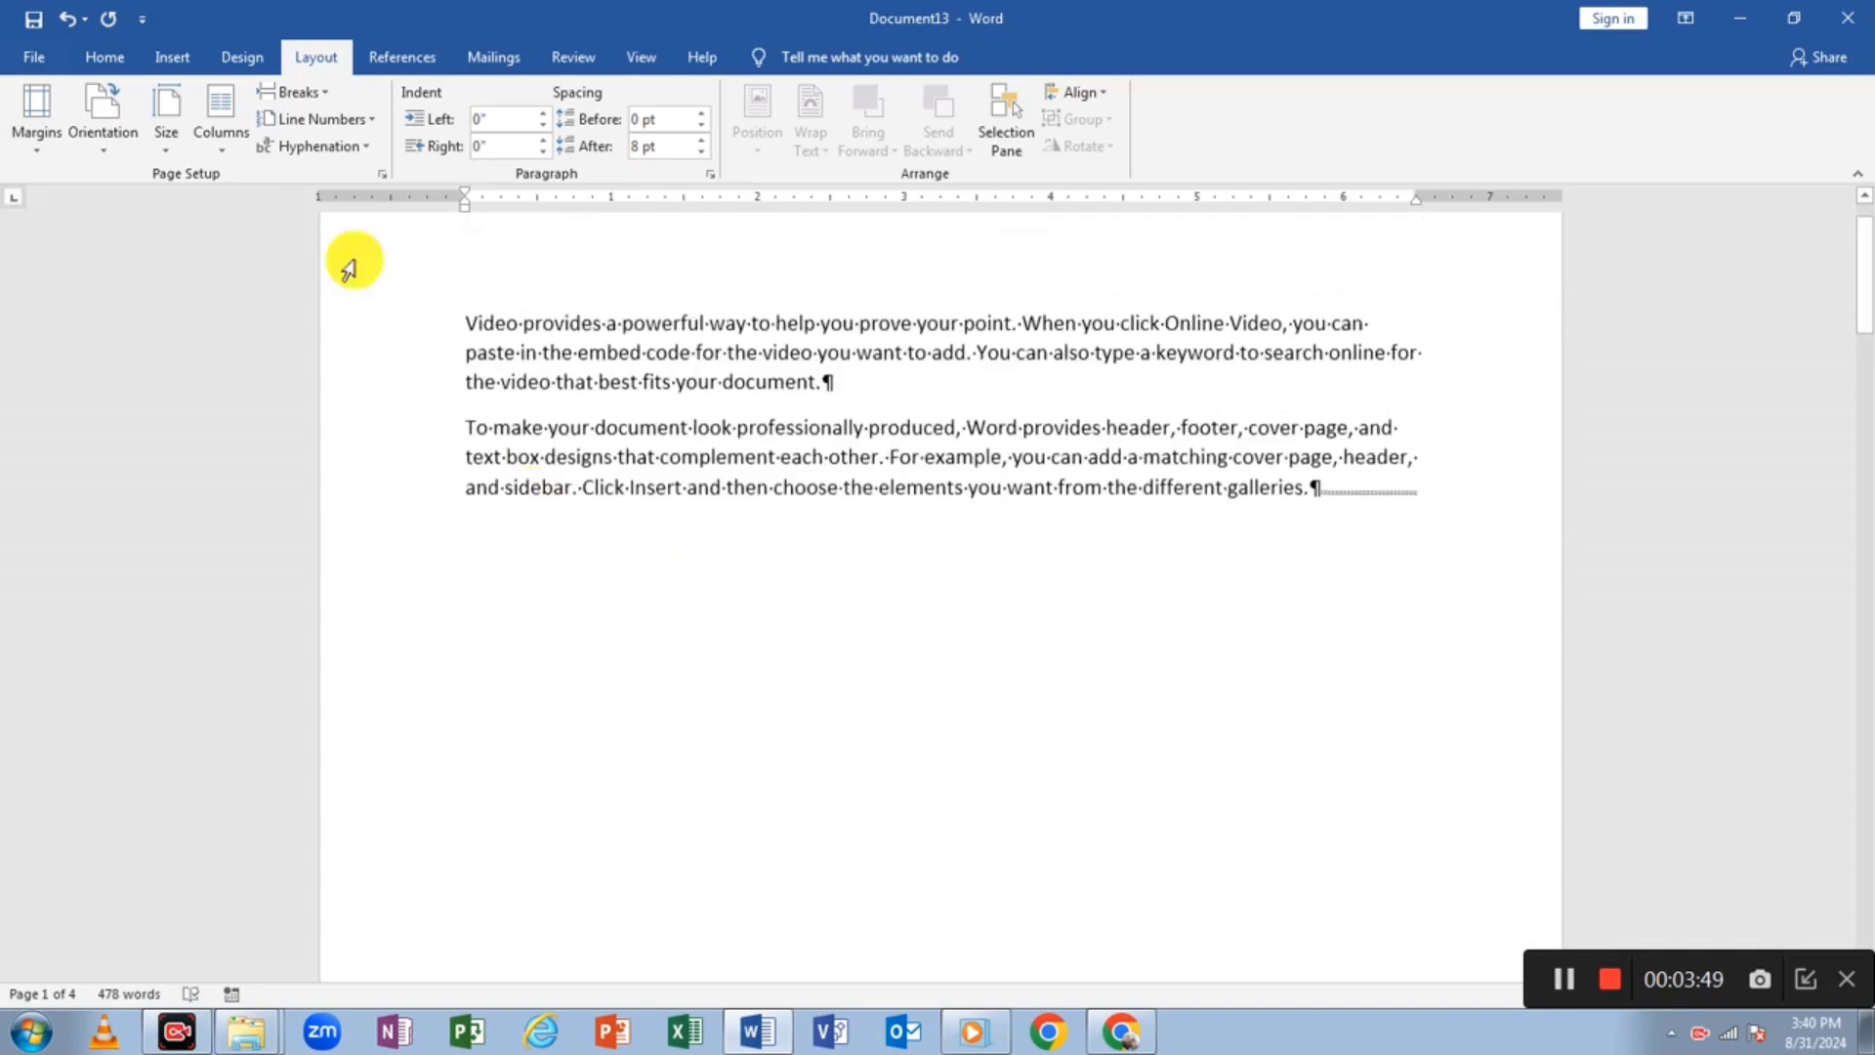